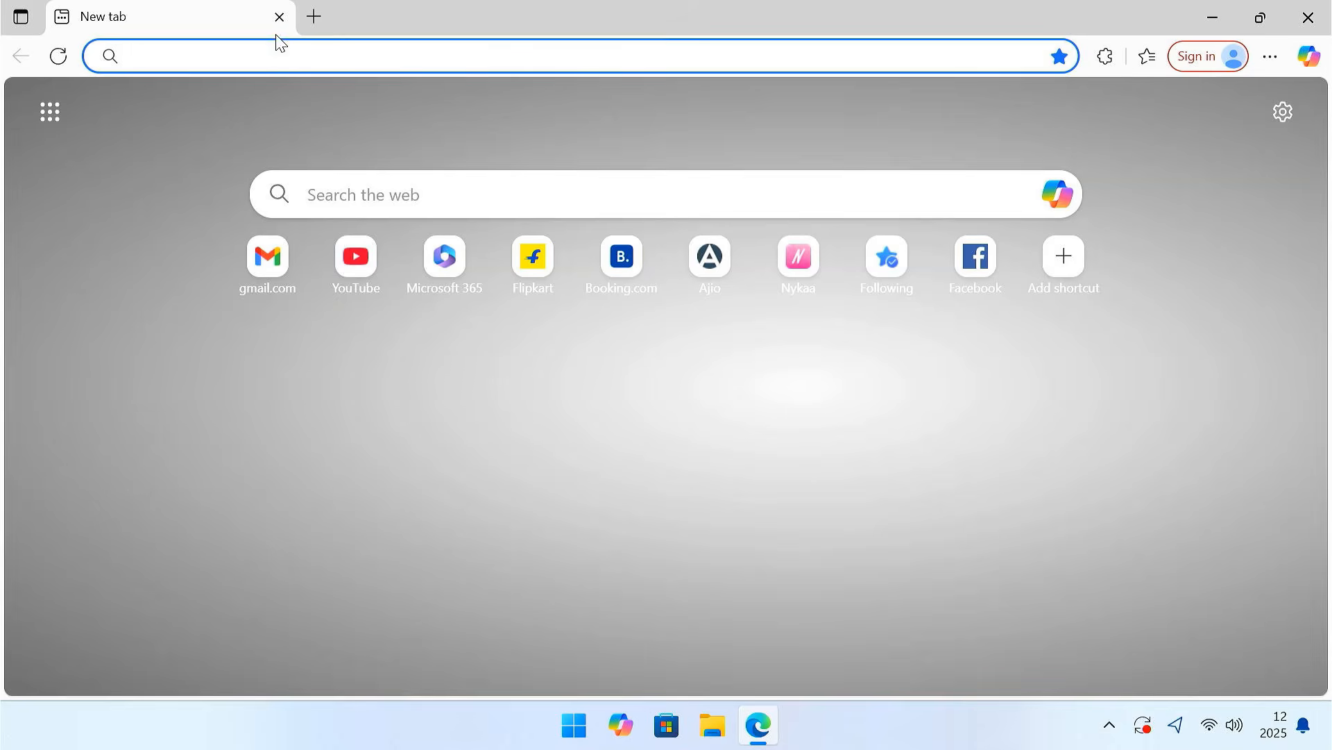
- Open the copied Google Drive link and download Google TV 13.zip despite the virus scan warning
{"action": "key", "text": "Return"}
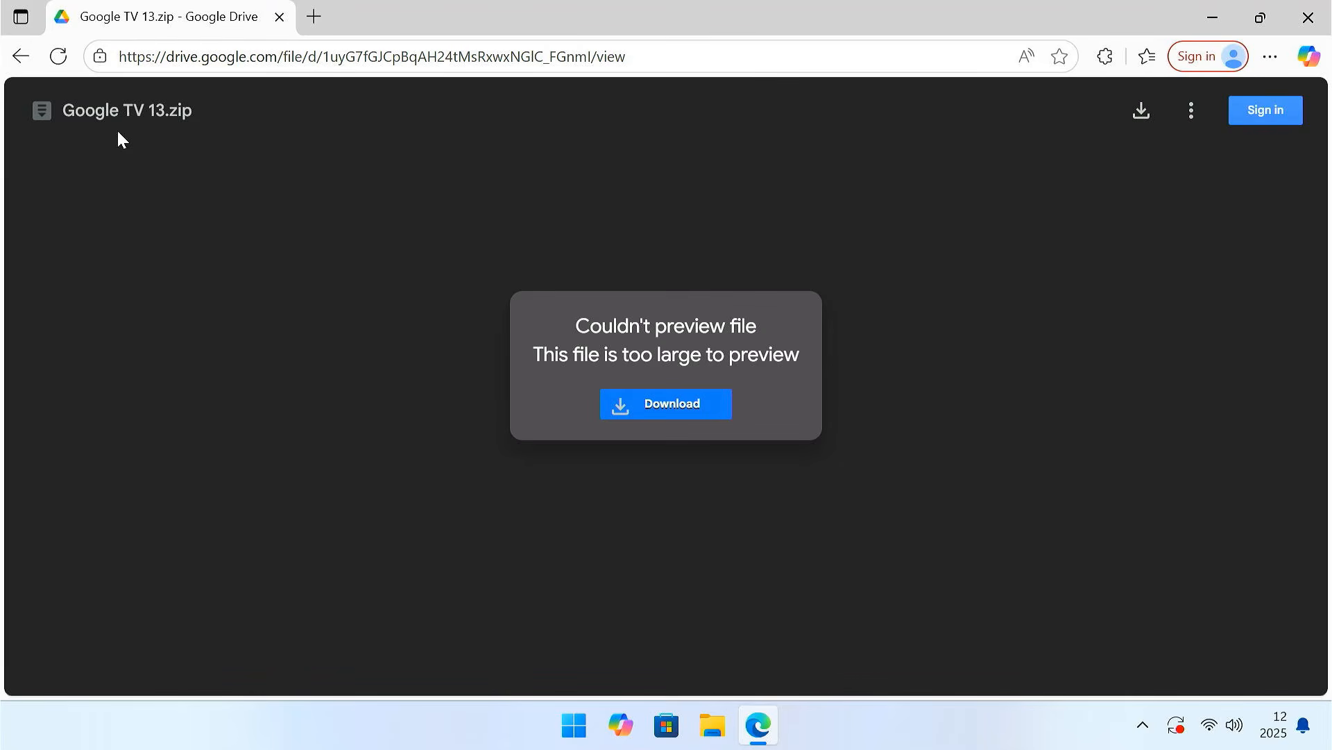
{"action": "left_click", "coordinate": [664, 411]}
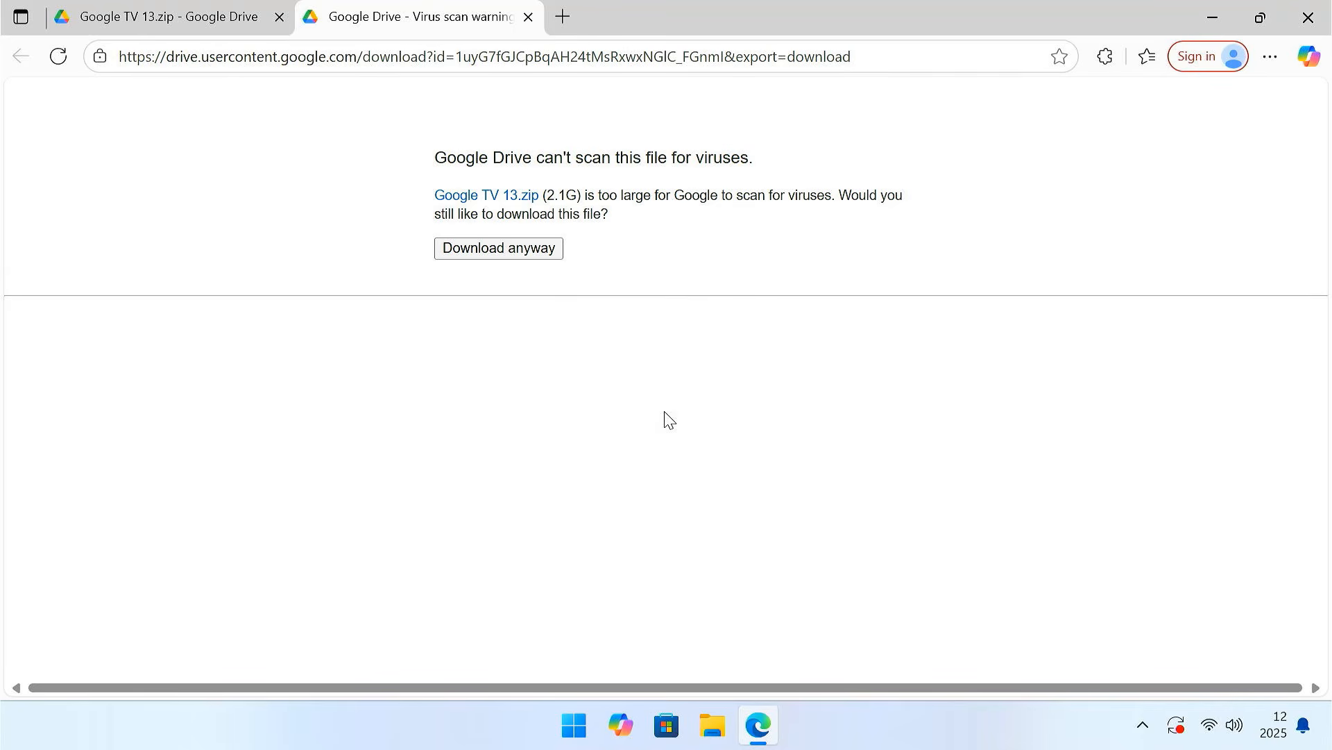
{"action": "left_click", "coordinate": [521, 256]}
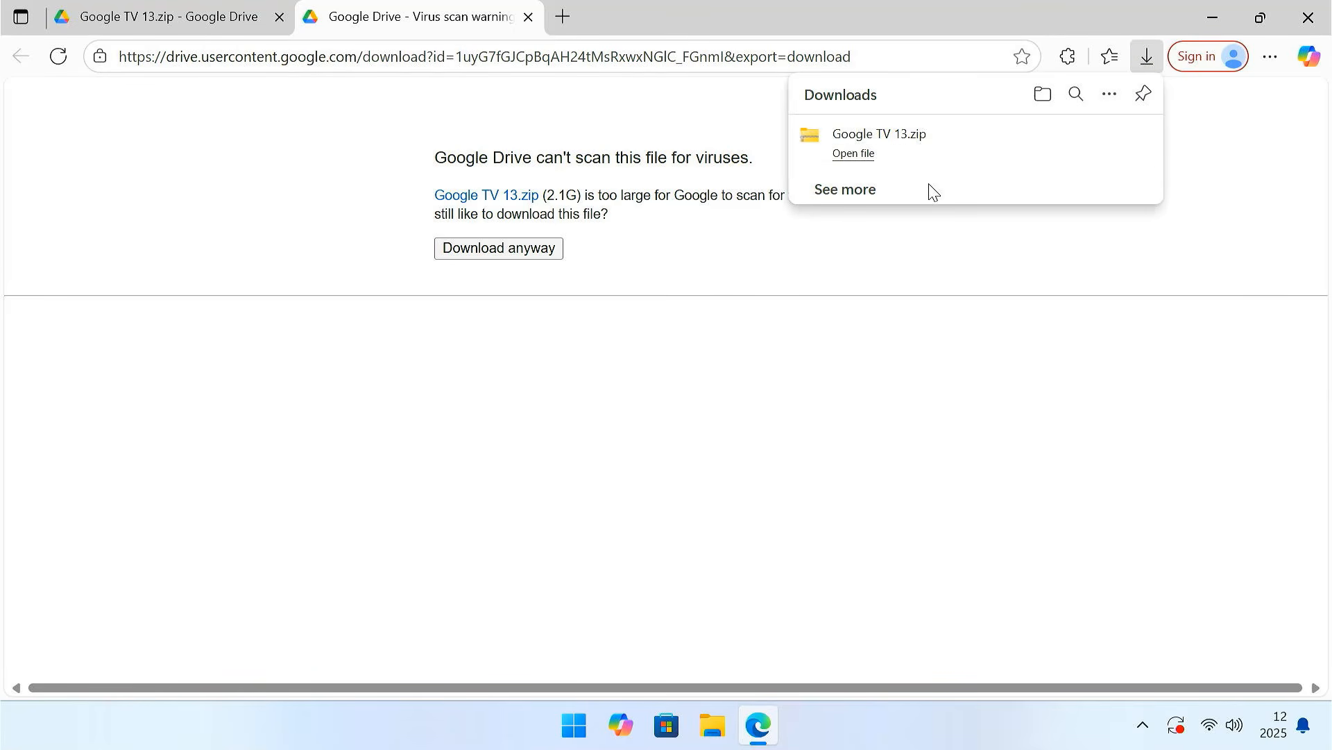
- Extract the downloaded Google TV 13 archive into a Google TV 13 folder within Downloads
{"action": "left_click", "coordinate": [1044, 95]}
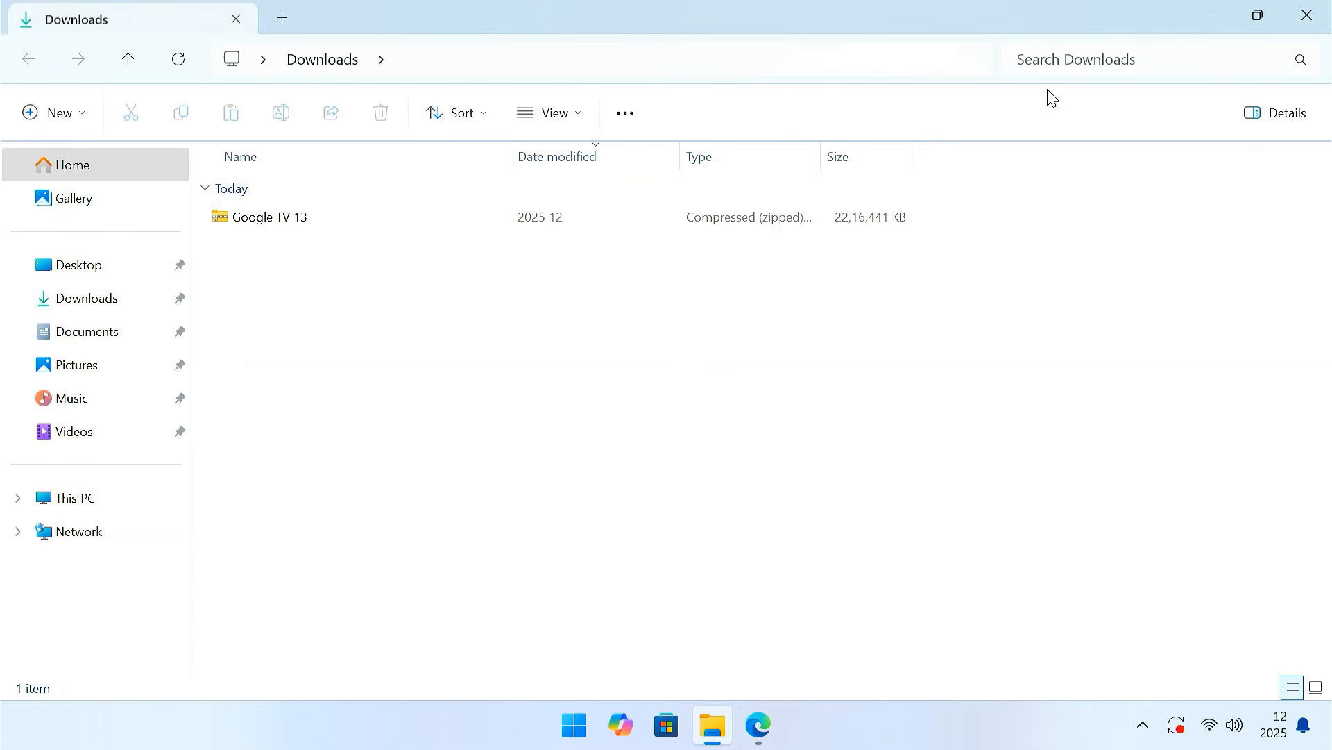
{"action": "left_click", "coordinate": [336, 228]}
{"action": "right_click", "coordinate": [336, 230]}
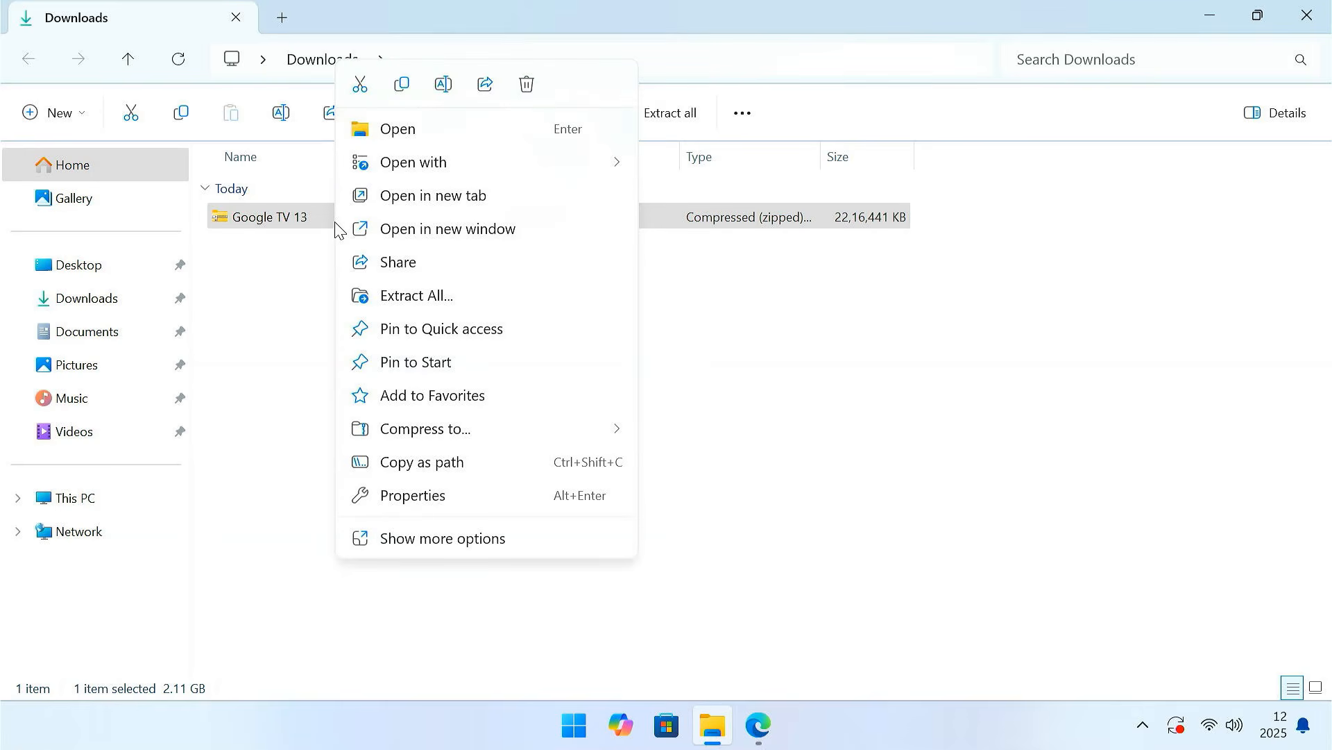
{"action": "left_click", "coordinate": [460, 298]}
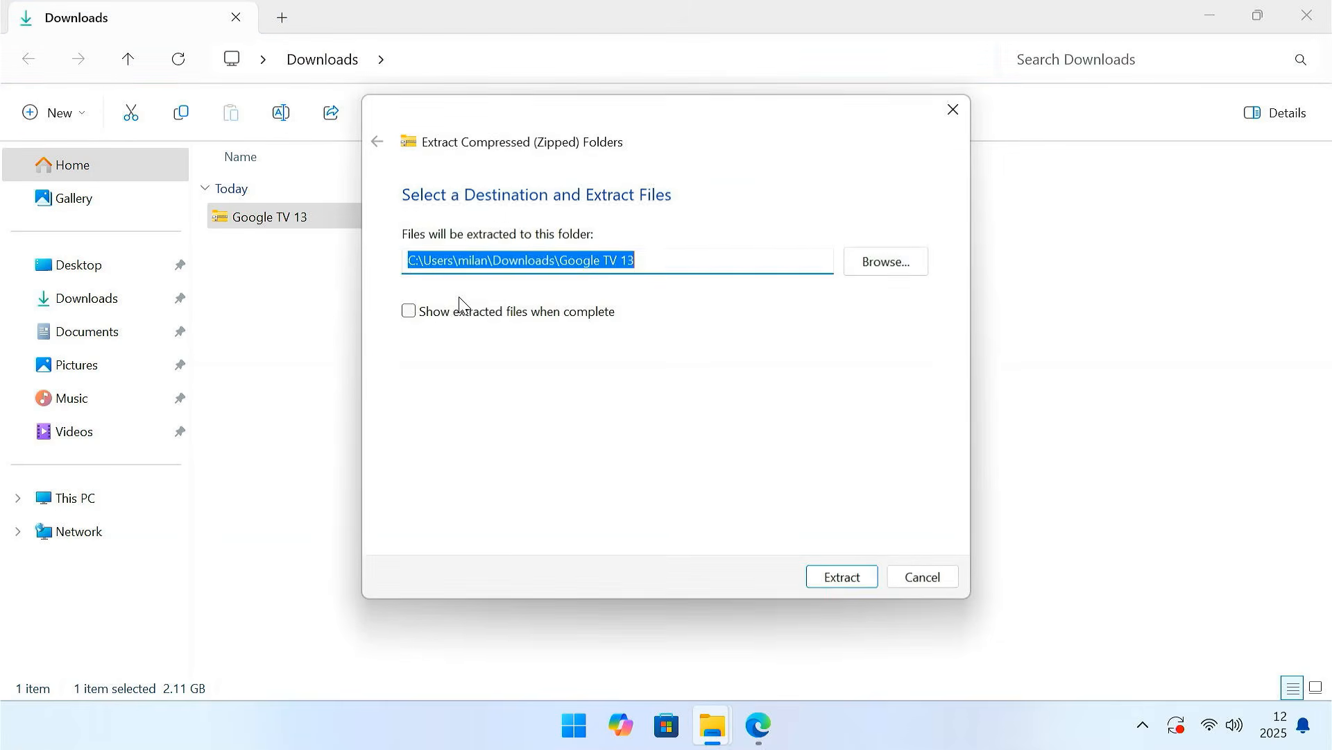
{"action": "left_click", "coordinate": [841, 577]}
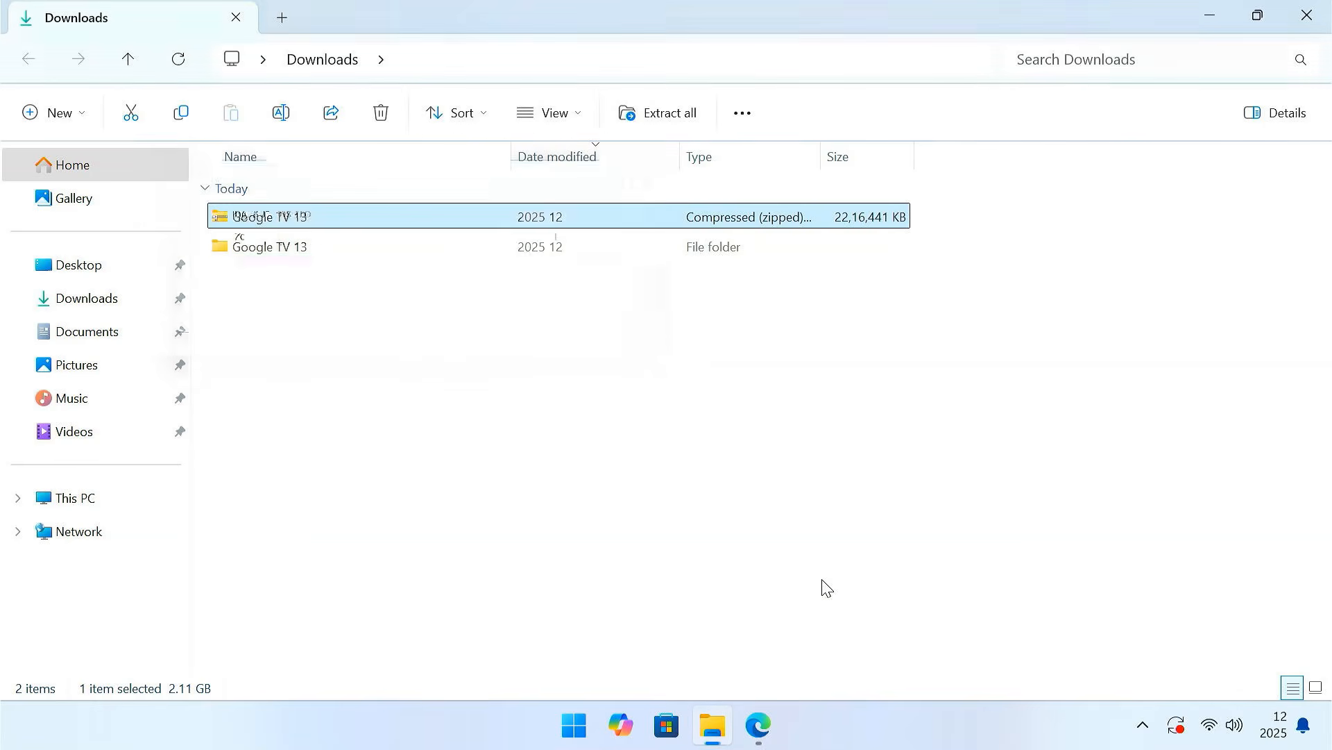
- Examine the extracted Google TV 13 + Data folder, including the disc image and the archives in its Storages subfolder
{"action": "left_click", "coordinate": [328, 248]}
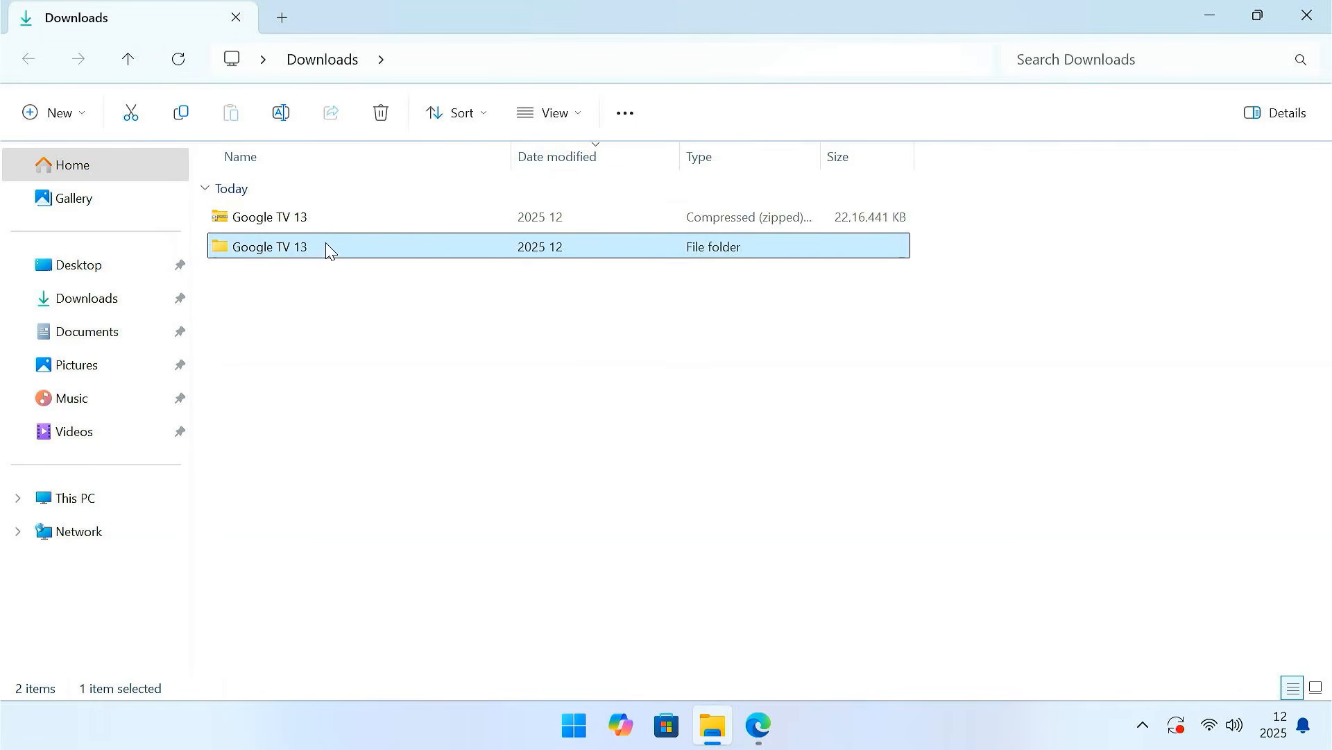
{"action": "double_click", "coordinate": [329, 248]}
{"action": "left_click", "coordinate": [333, 223]}
{"action": "double_click", "coordinate": [336, 218]}
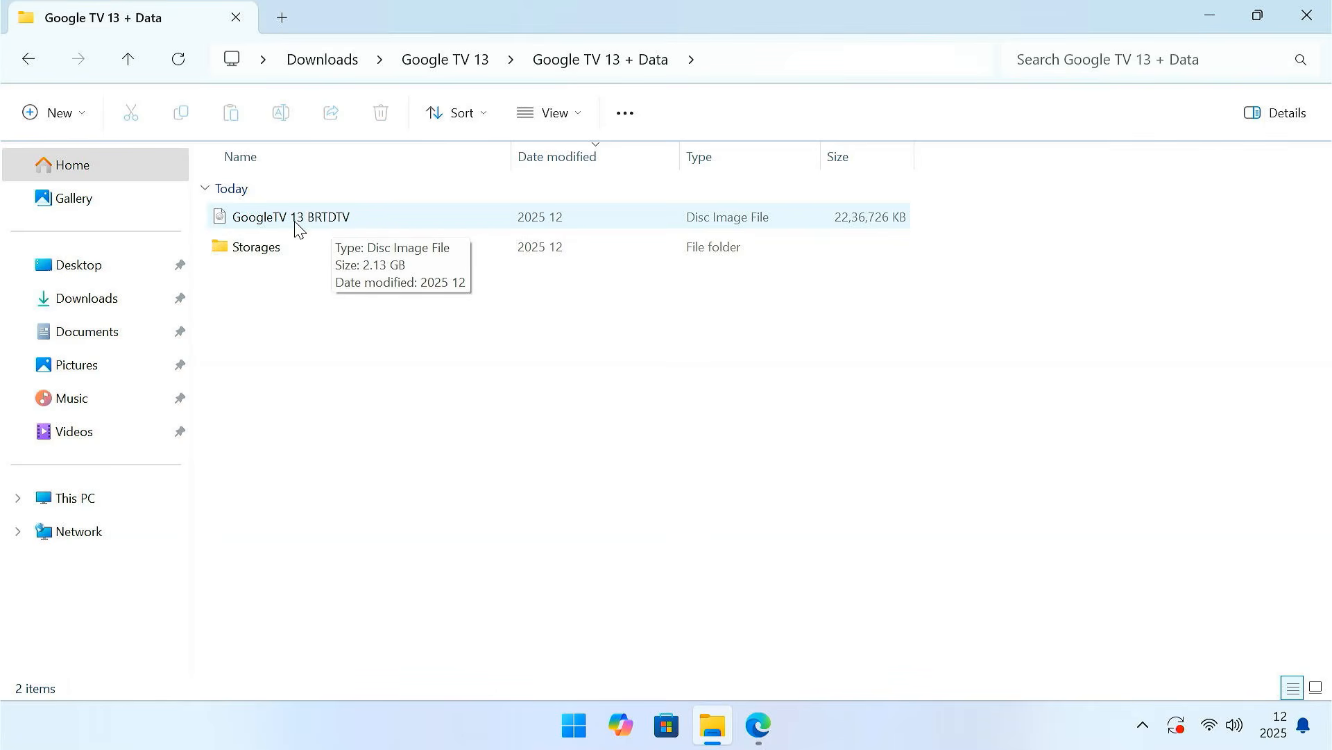
{"action": "left_click", "coordinate": [324, 224]}
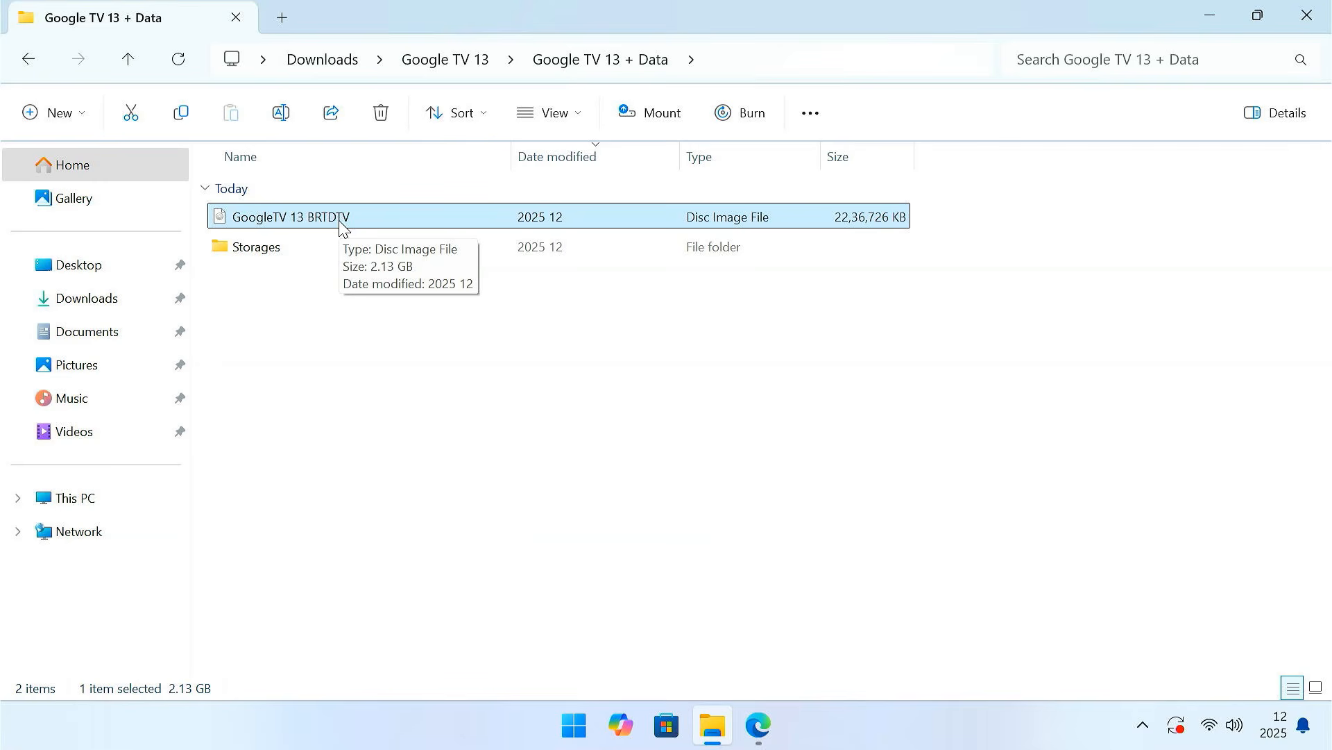
{"action": "left_click", "coordinate": [302, 257]}
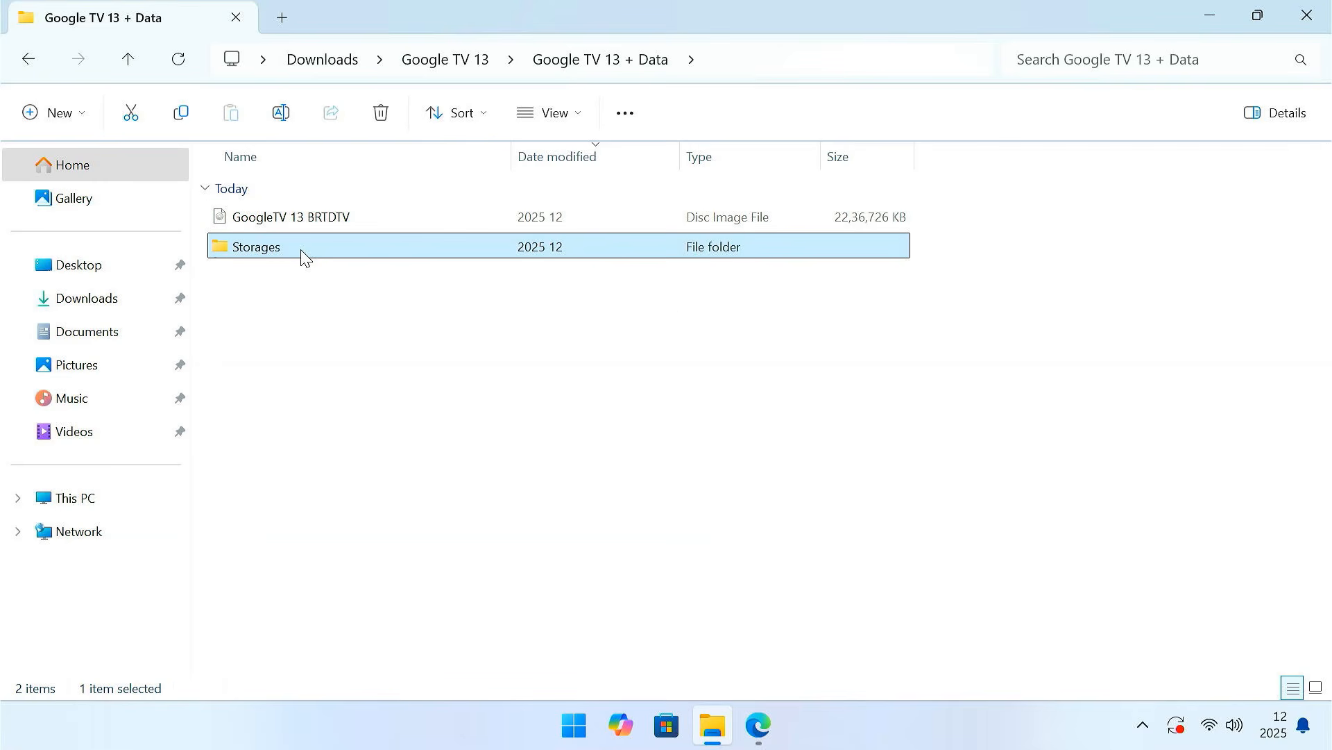
{"action": "double_click", "coordinate": [302, 257]}
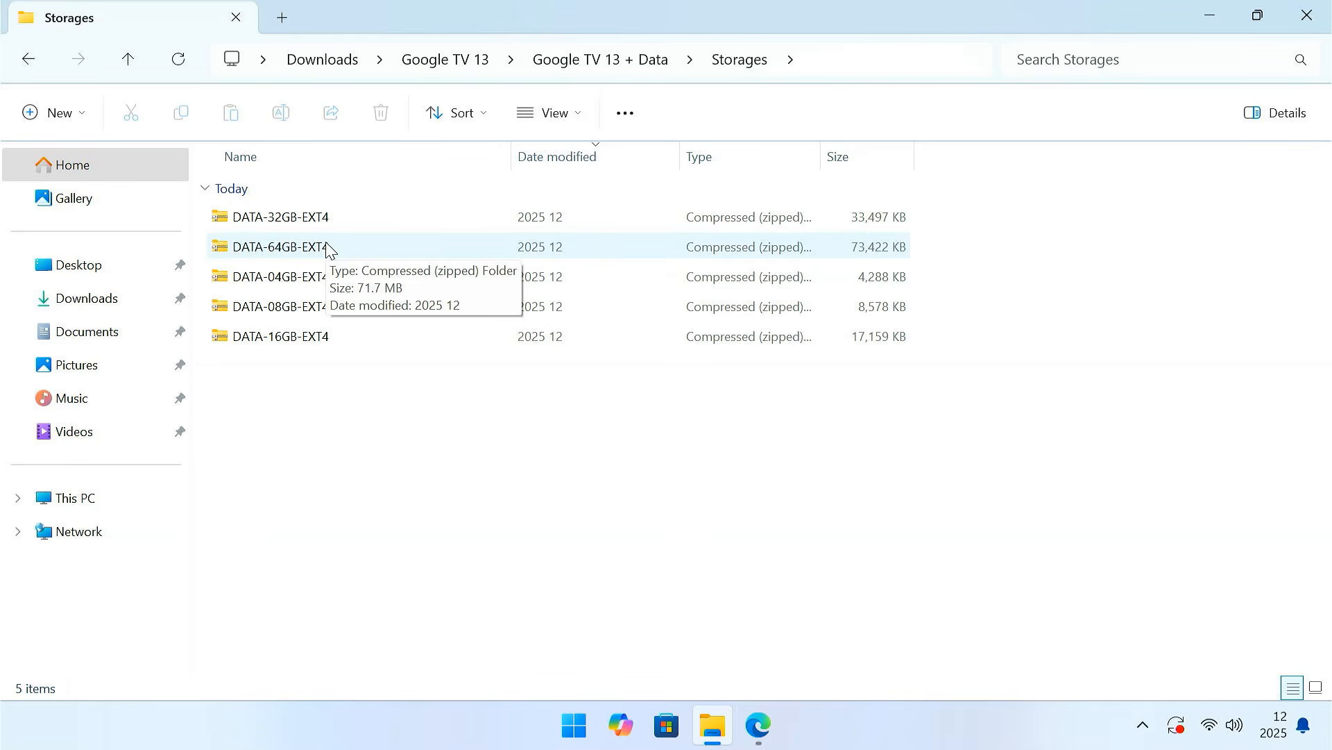
{"action": "left_click", "coordinate": [27, 60]}
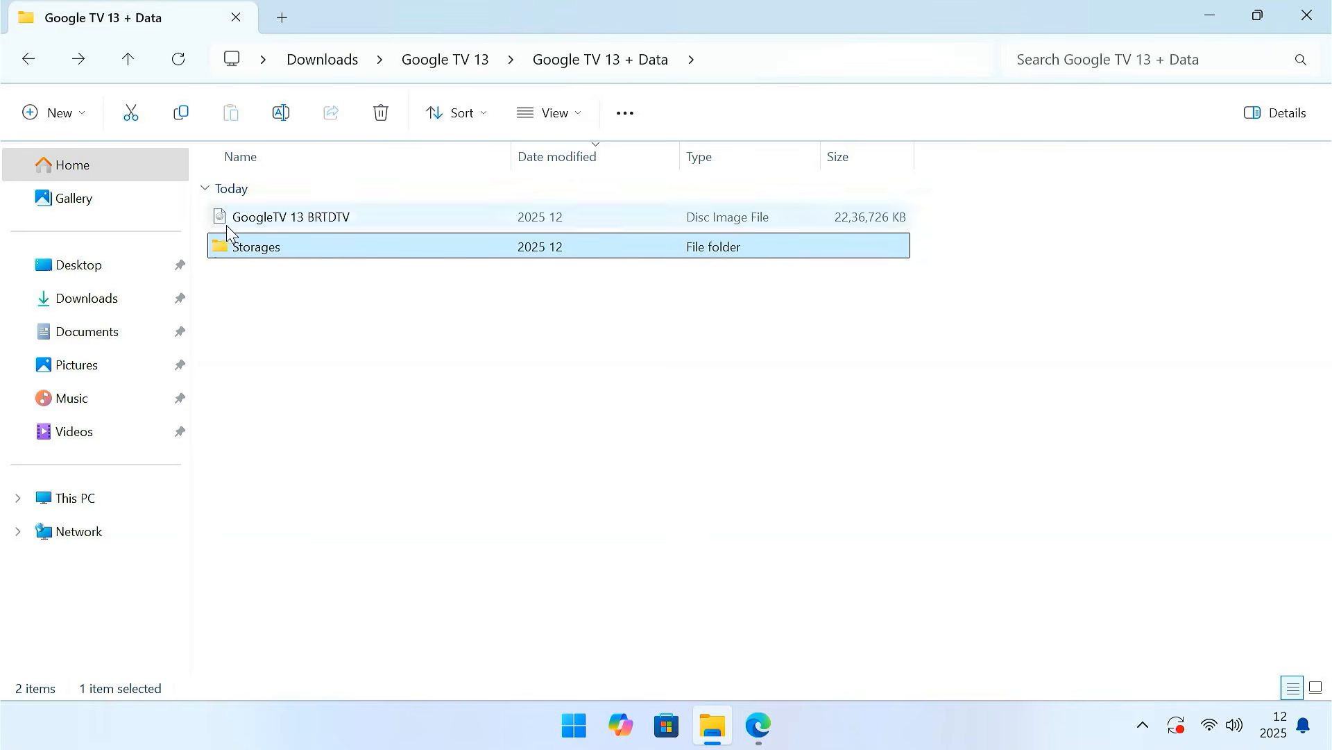
{"action": "left_click", "coordinate": [345, 294]}
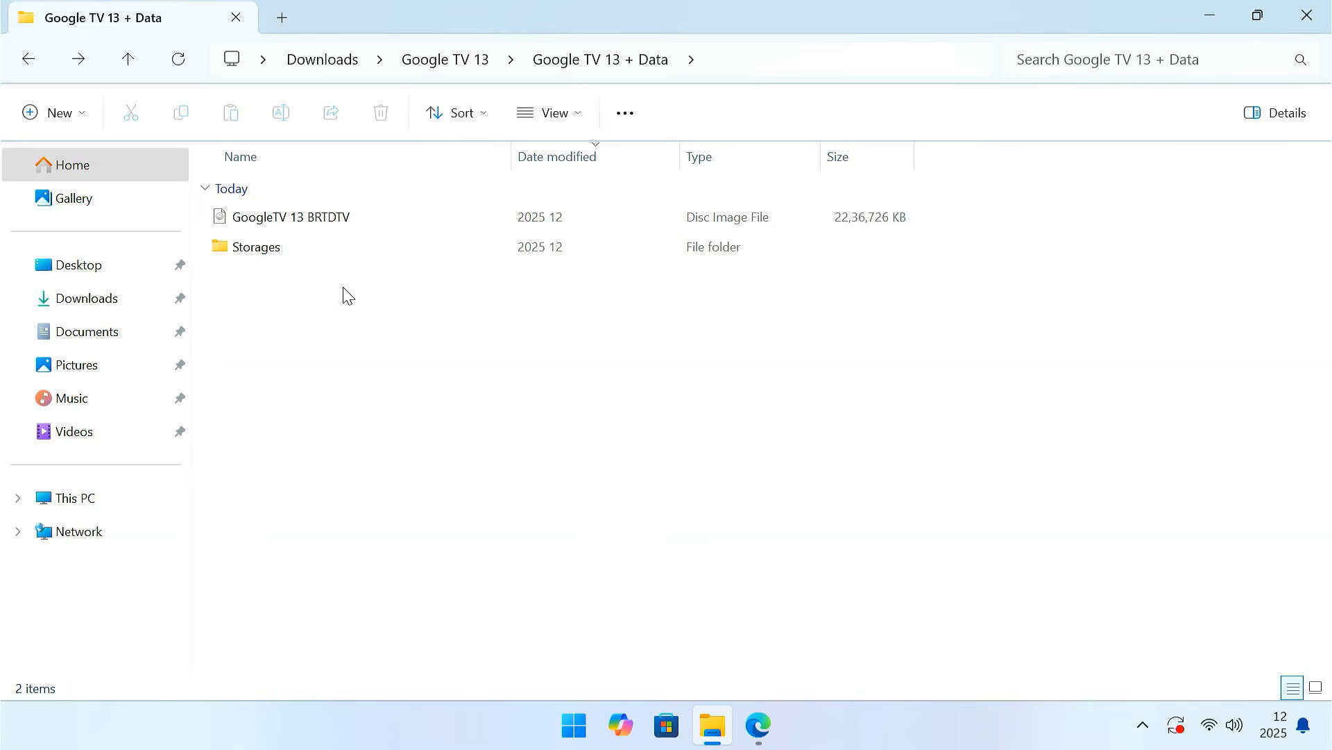
- Switch back to the Edge browser, close the Google Drive pages and search the web for "disk genious download"
{"action": "left_click", "coordinate": [1198, 19]}
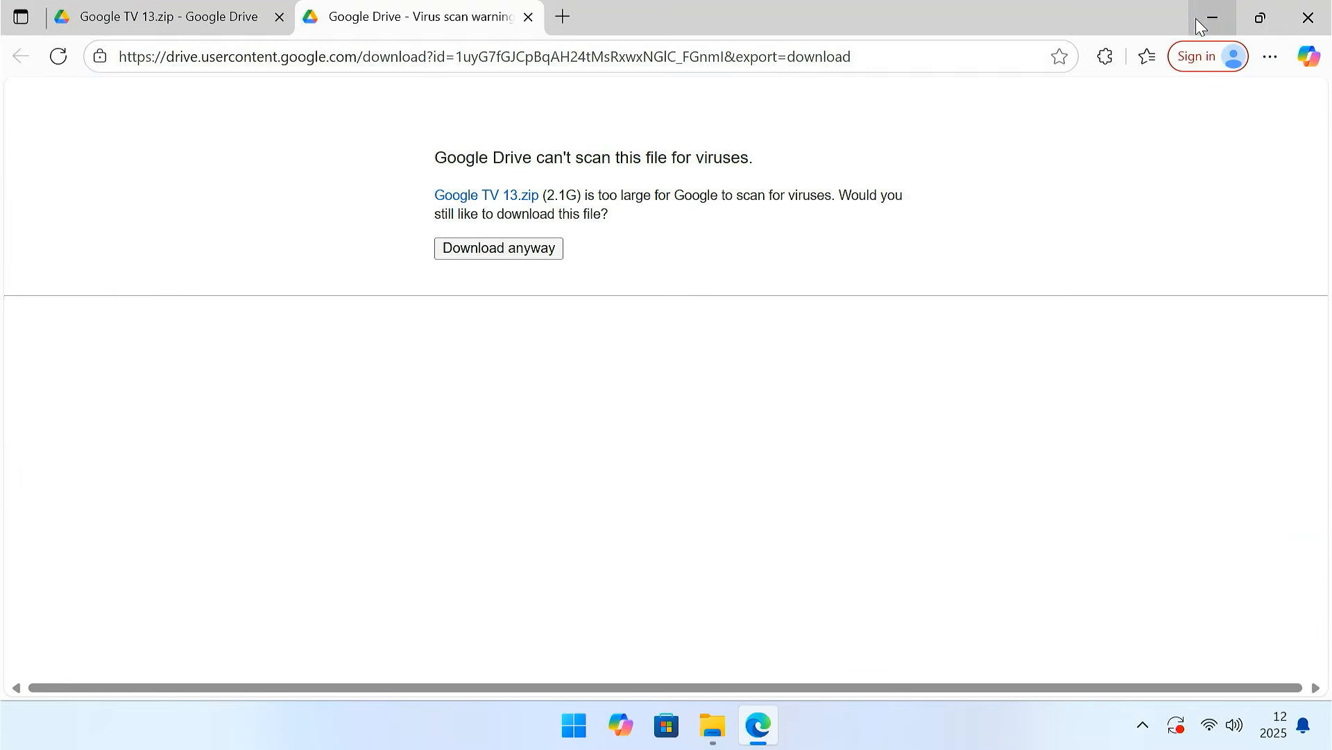
{"action": "left_click", "coordinate": [563, 17]}
{"action": "left_click", "coordinate": [530, 16]}
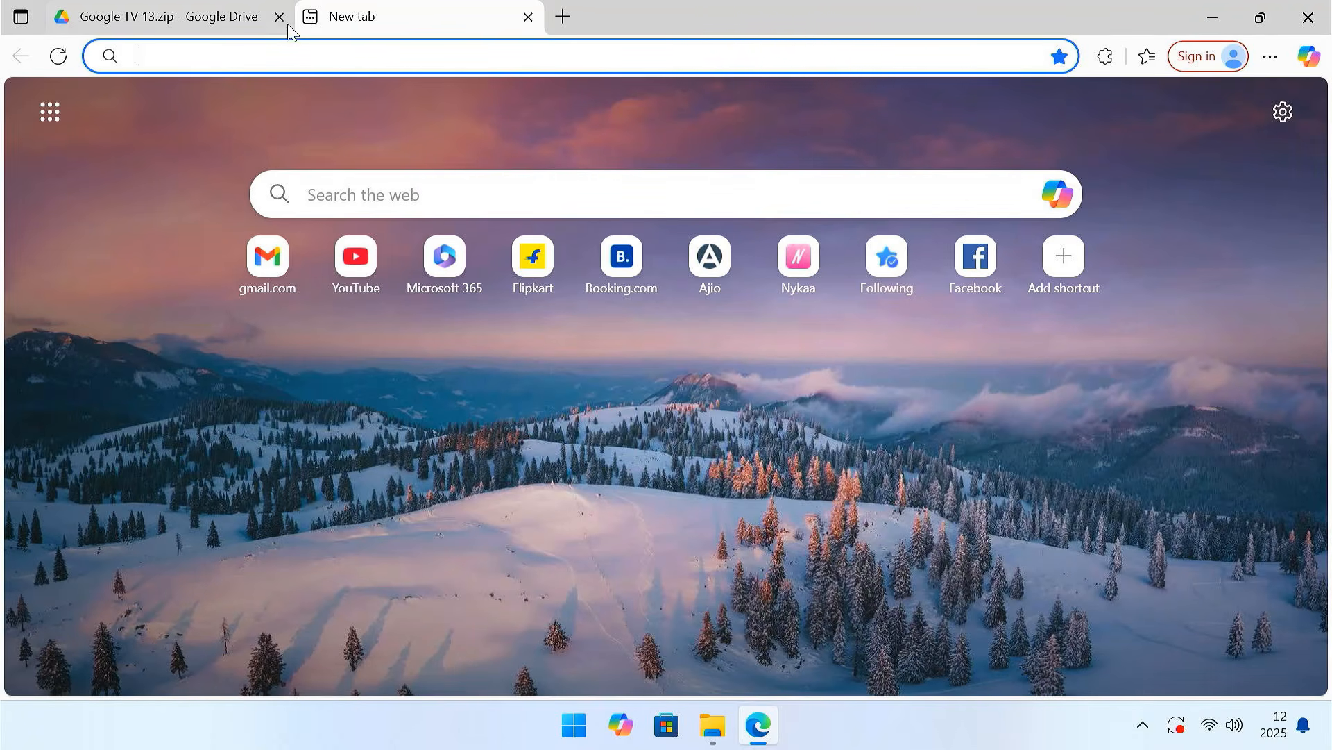
{"action": "left_click", "coordinate": [279, 17]}
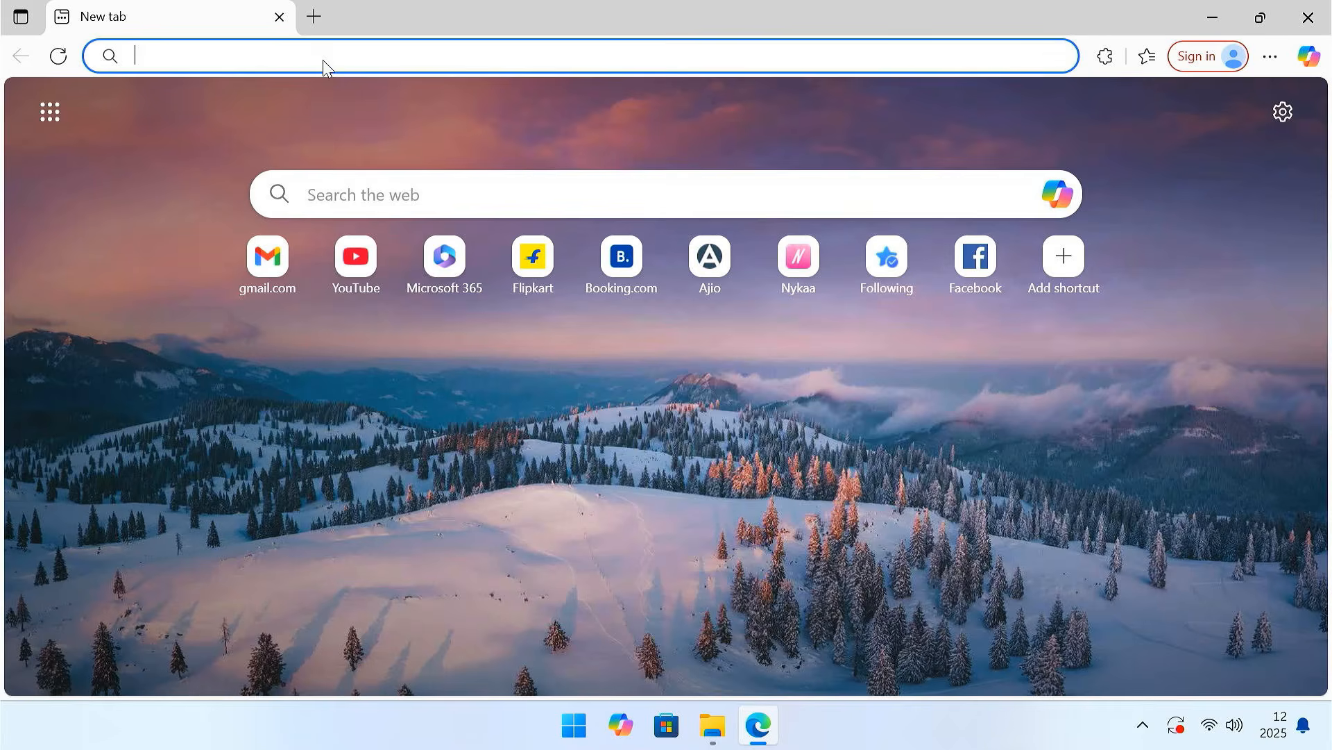
{"action": "type", "text": "disk genious download"}
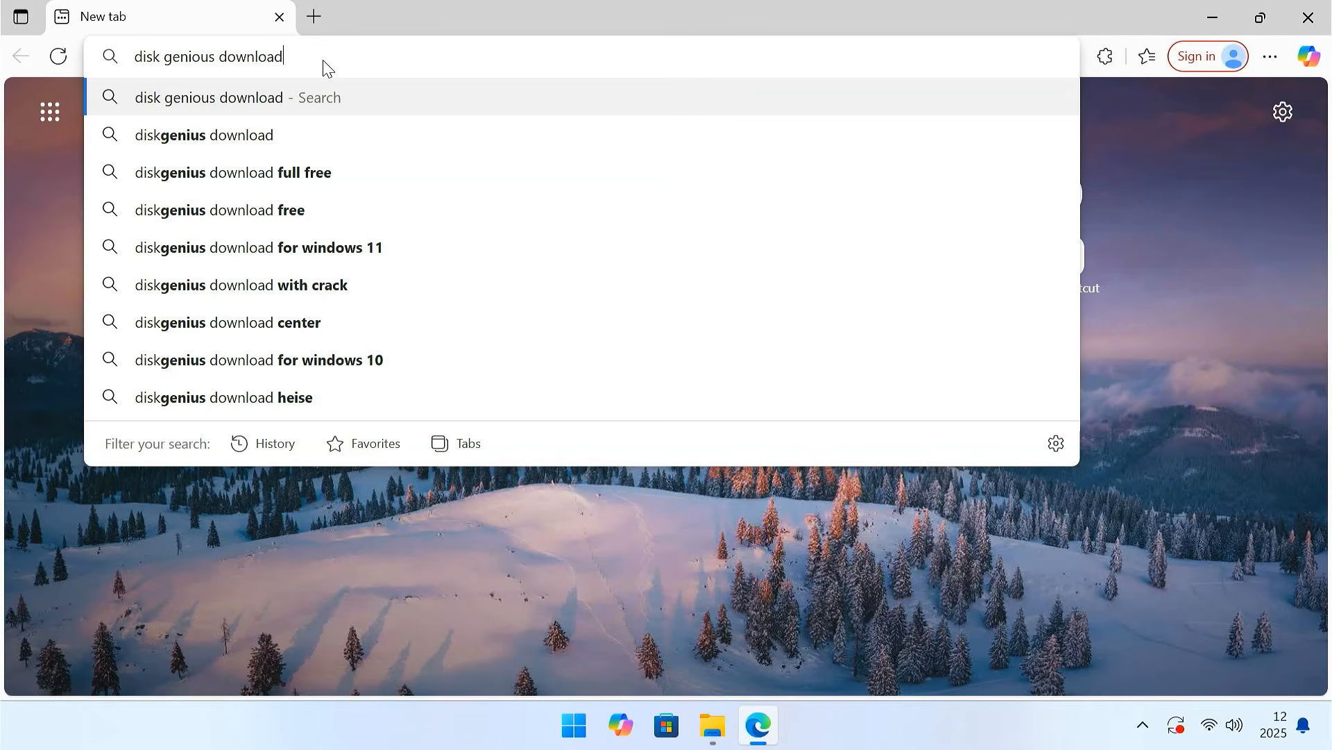
{"action": "key", "text": "Return"}
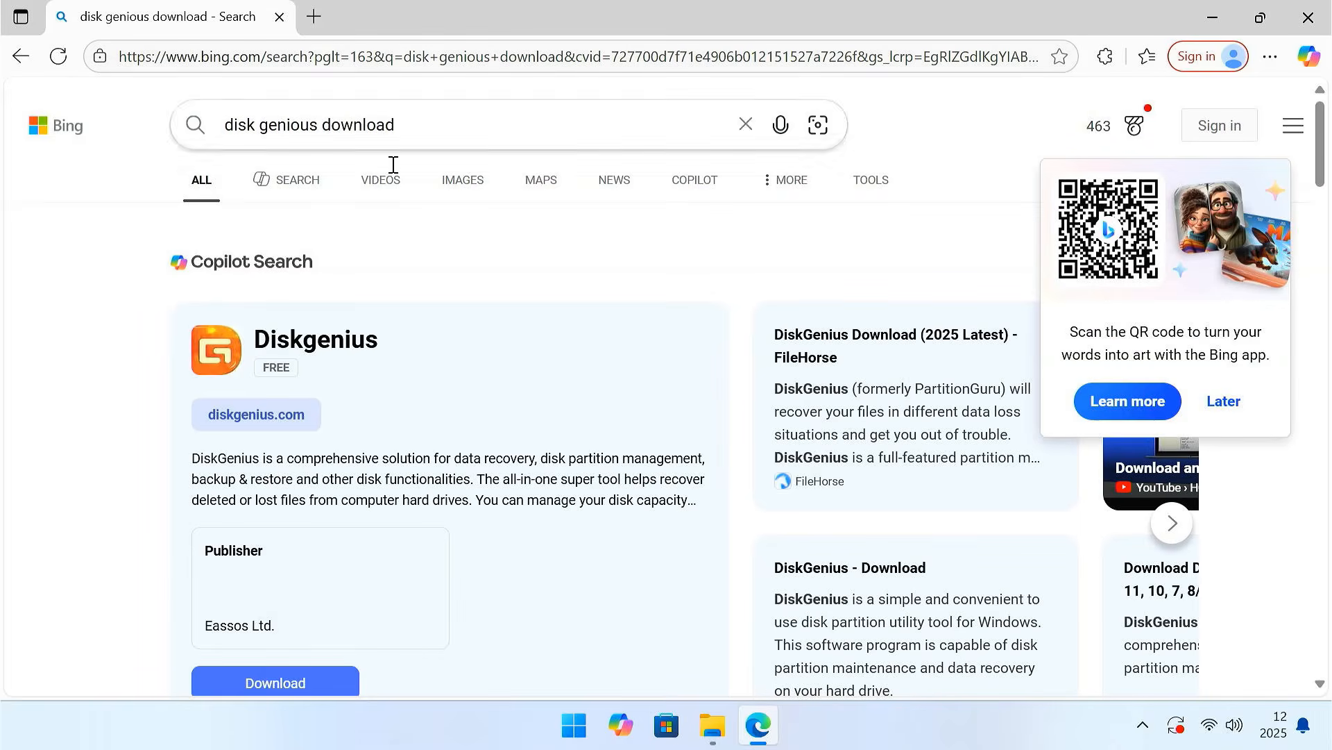
- Open the official DiskGenius Download Center from the search results and download the installer
{"action": "scroll", "coordinate": [657, 361], "scroll_direction": "down", "scroll_amount": 4}
{"action": "scroll", "coordinate": [657, 361], "scroll_direction": "down", "scroll_amount": 5}
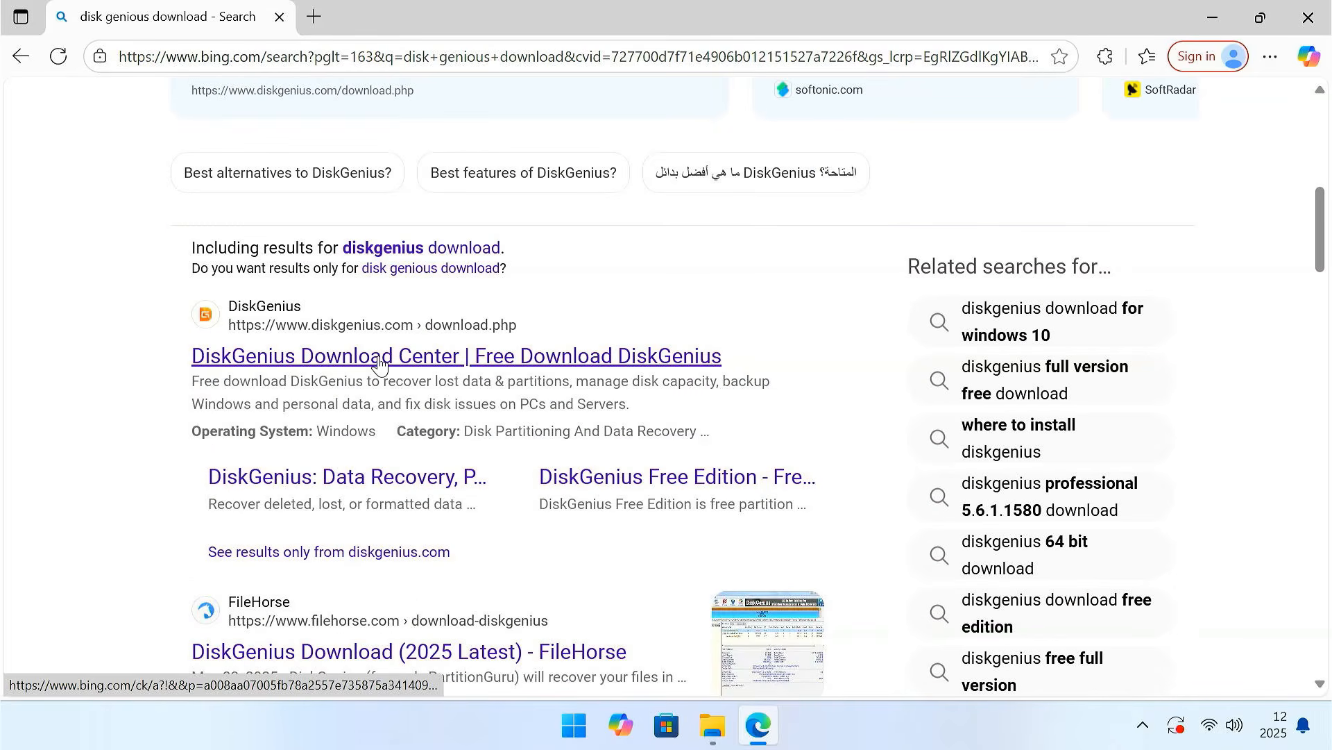
{"action": "left_click", "coordinate": [382, 361]}
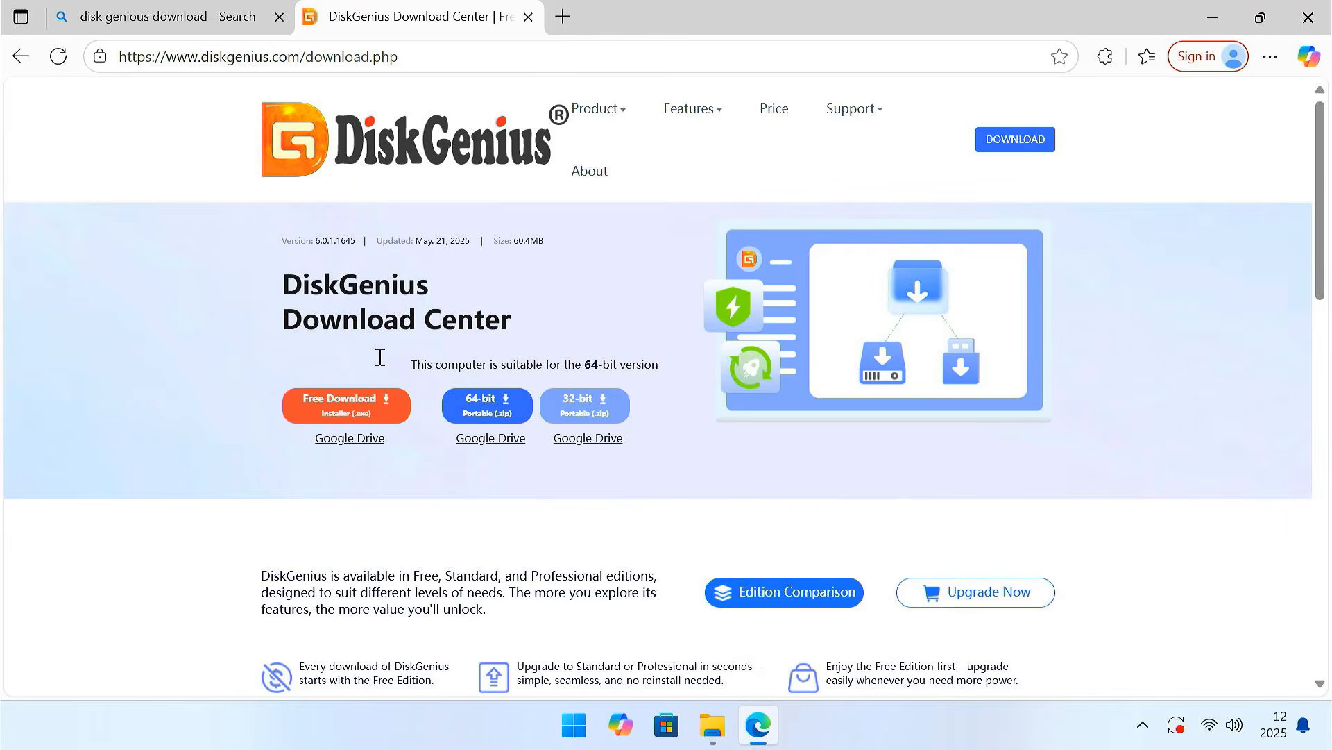
{"action": "left_click", "coordinate": [1004, 147]}
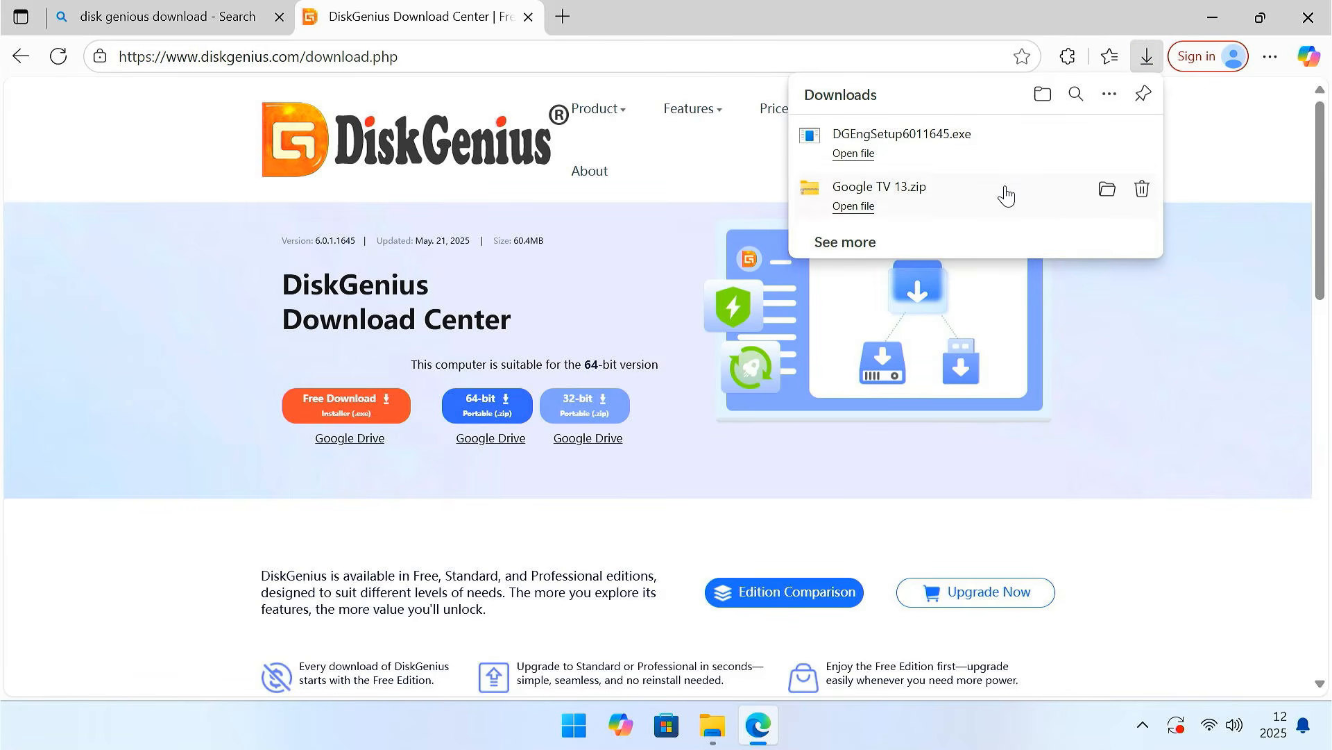
- Install DiskGenius in English with the license agreement accepted, and finish by launching the program without opening its website
{"action": "left_click", "coordinate": [962, 148]}
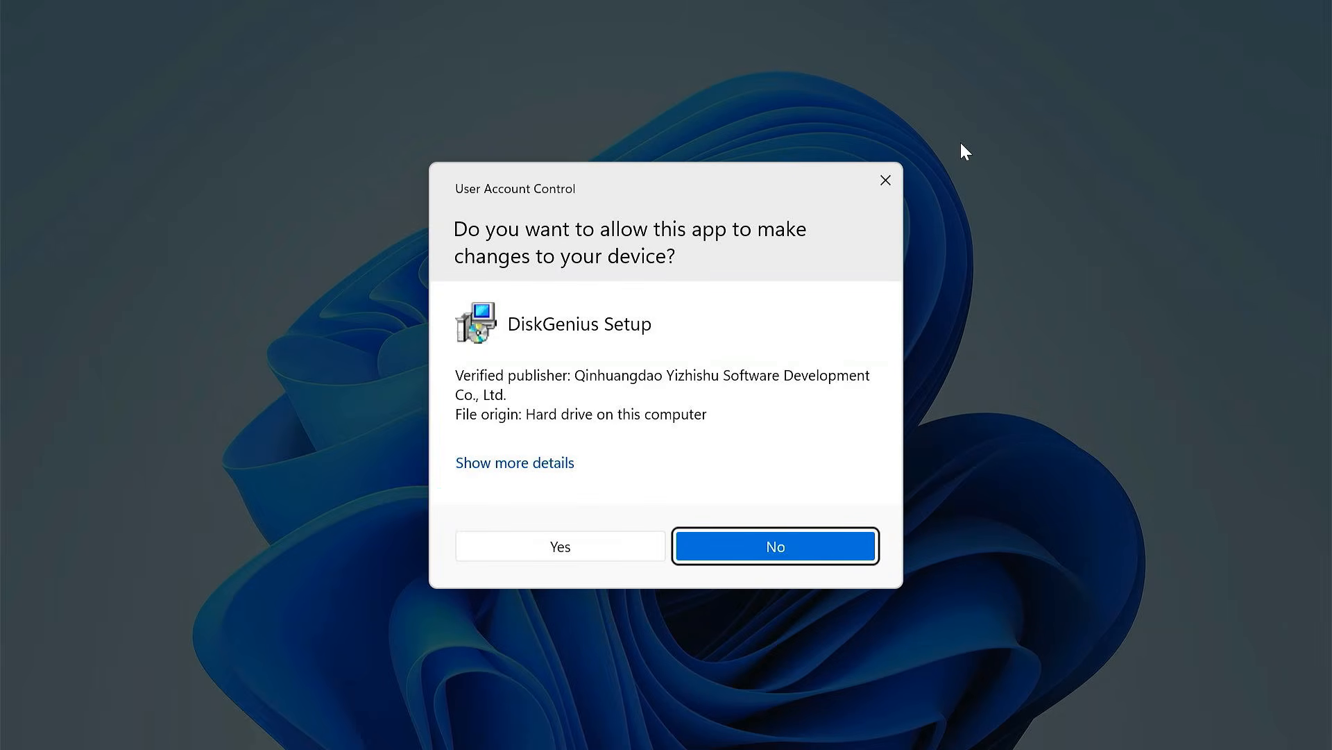
{"action": "left_click", "coordinate": [592, 546]}
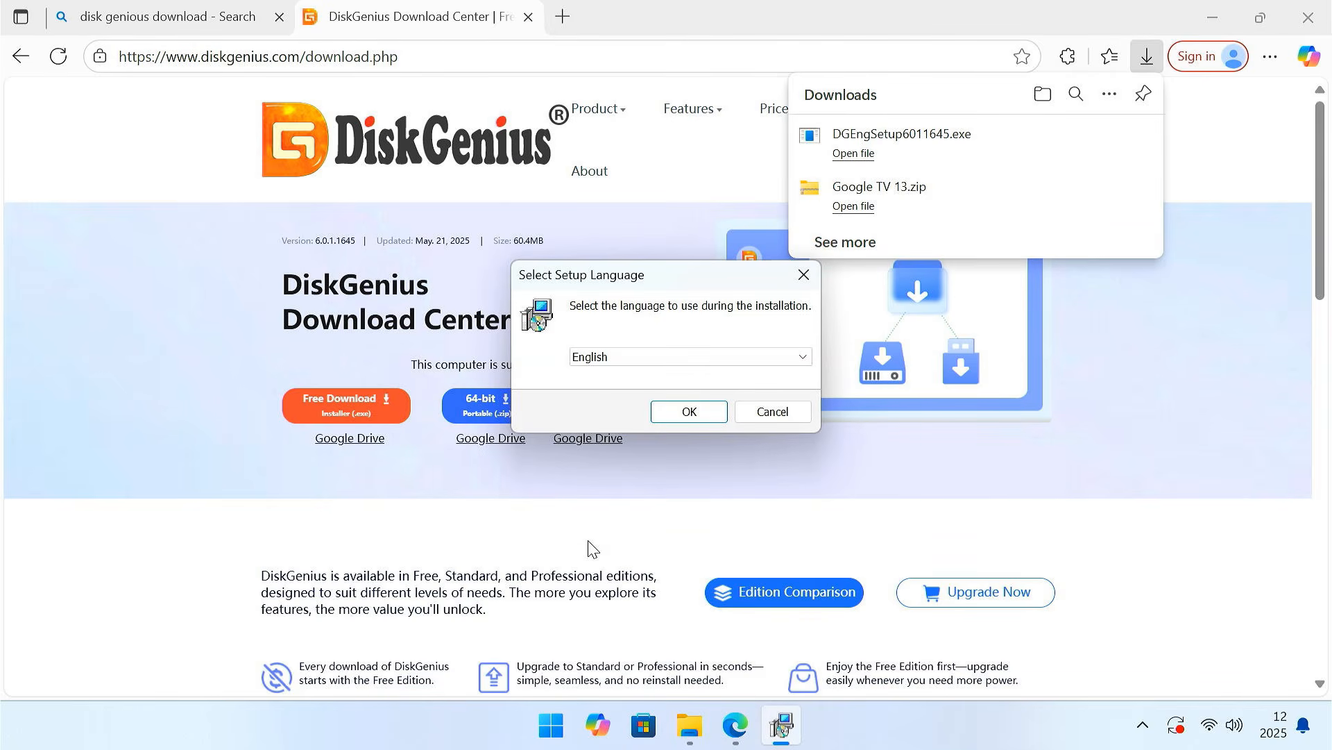
{"action": "left_click", "coordinate": [1209, 18]}
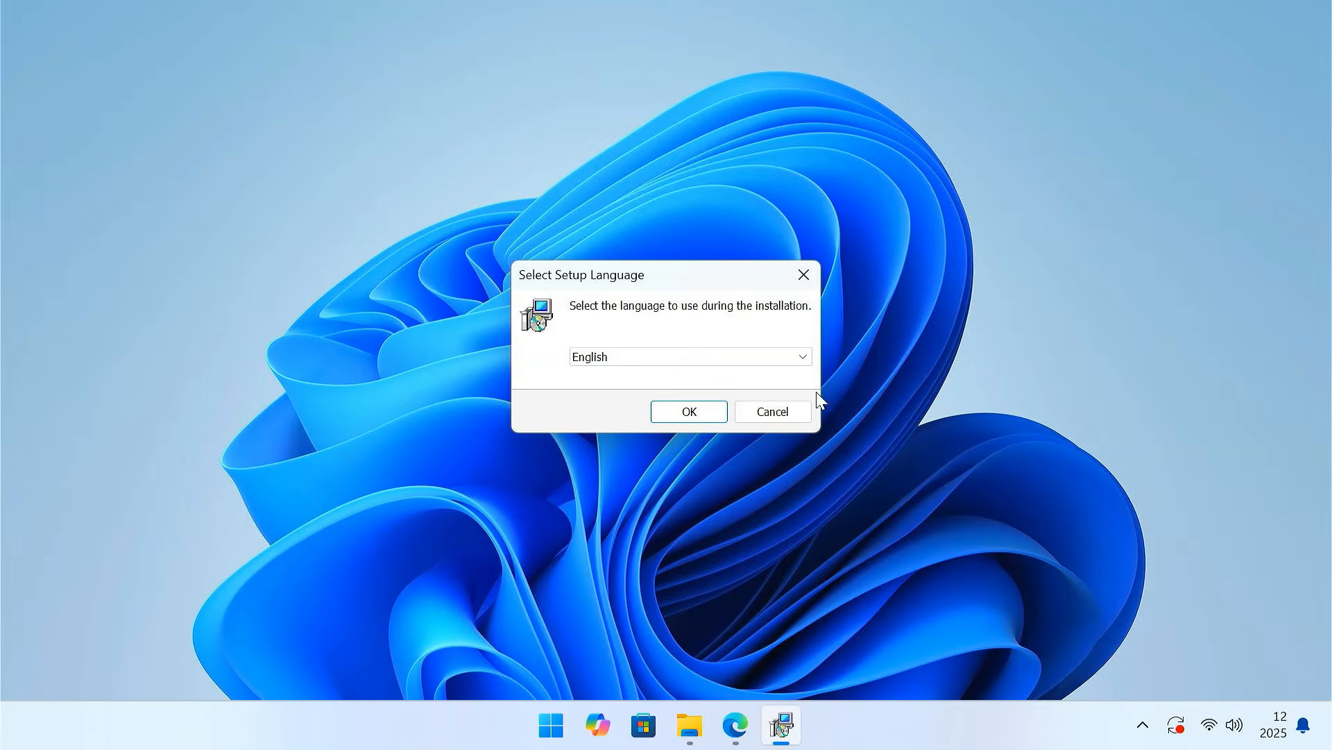
{"action": "left_click", "coordinate": [689, 416]}
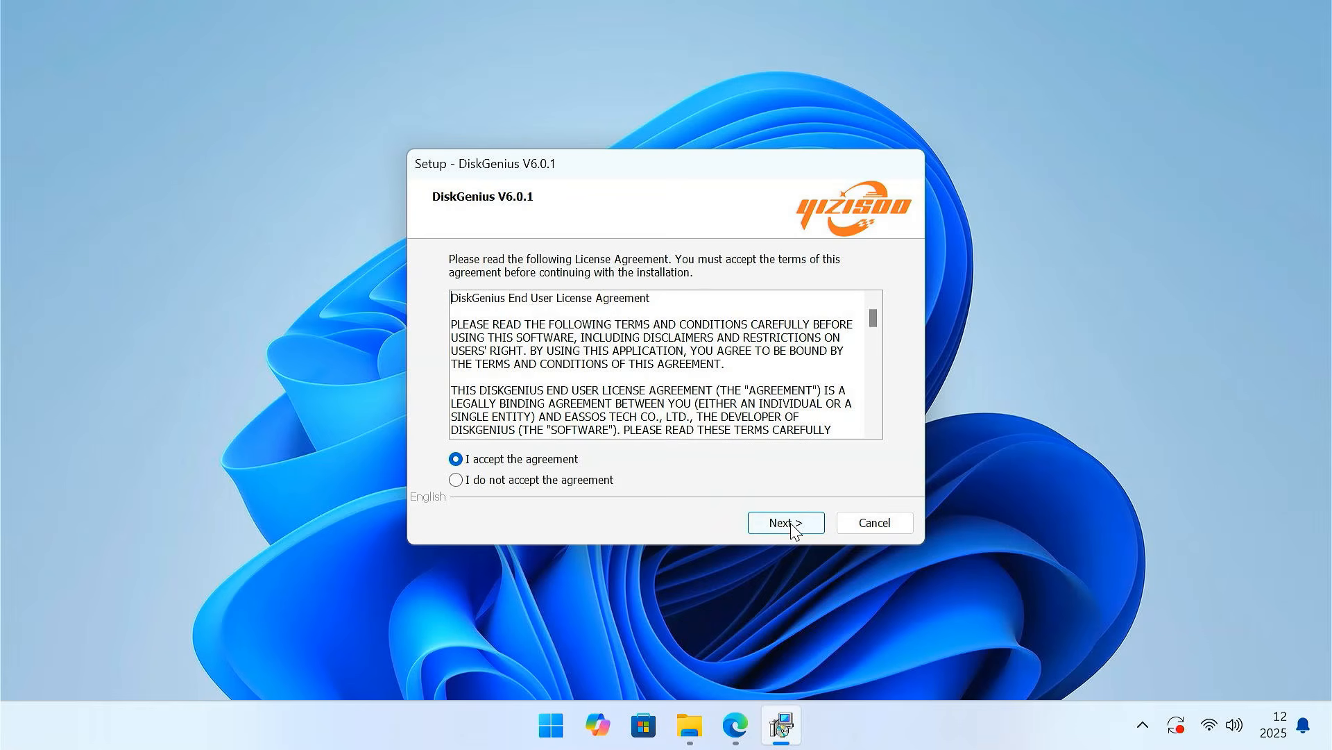
{"action": "left_click", "coordinate": [793, 526]}
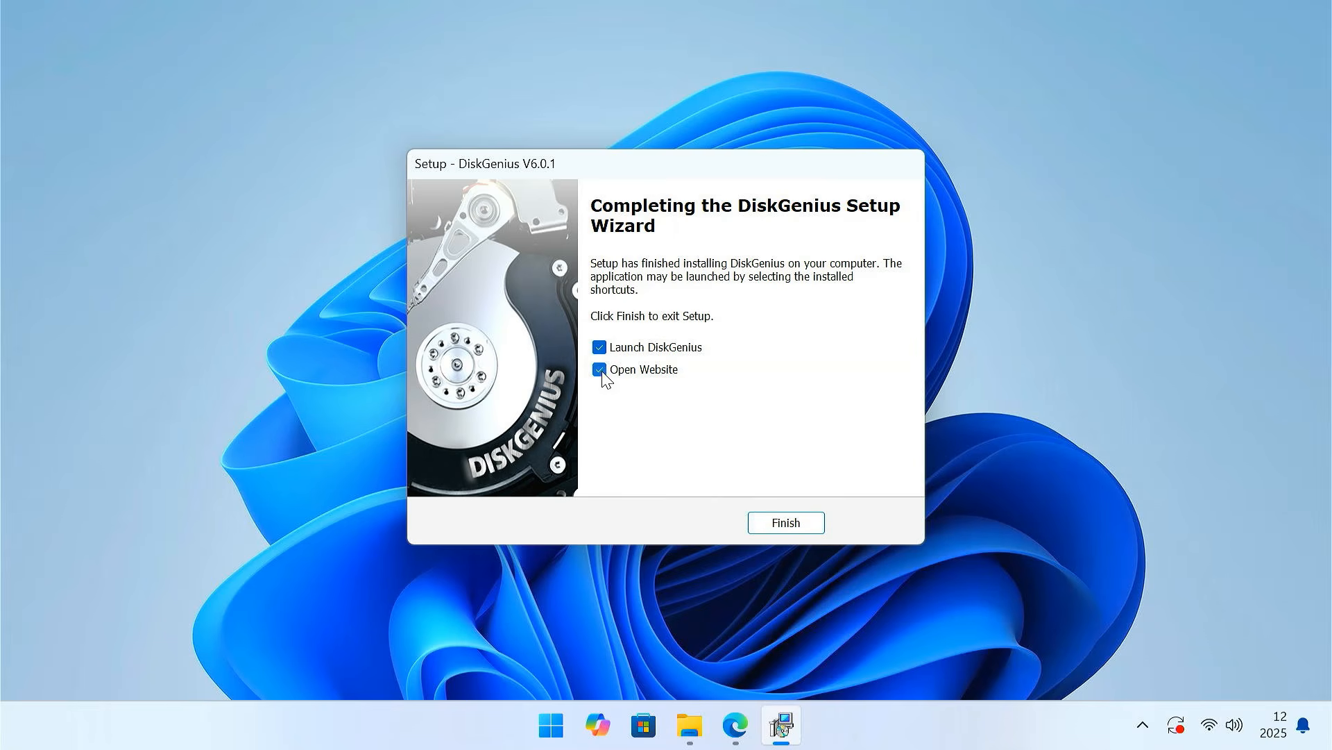
{"action": "left_click", "coordinate": [600, 369]}
{"action": "left_click", "coordinate": [791, 525]}
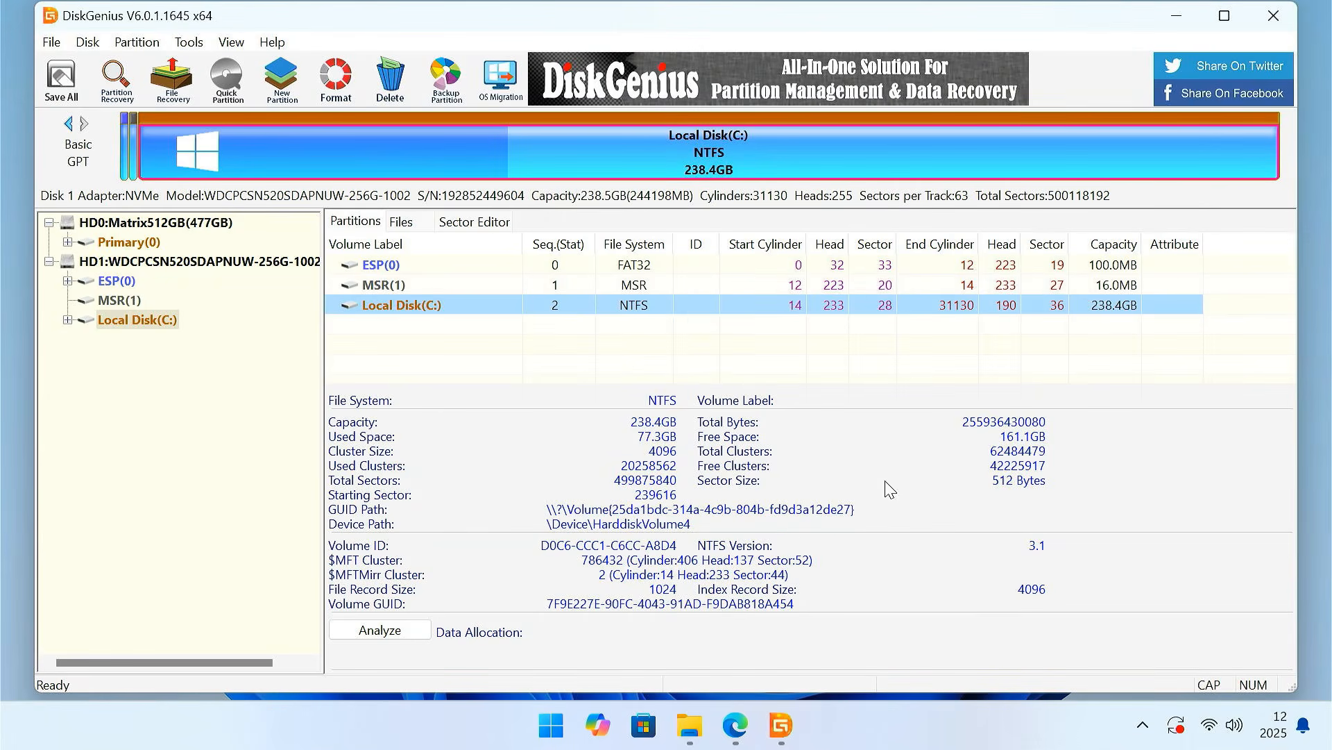
- Maximize the DiskGenius window and collapse the partition lists of both disks, HD0 and HD1
{"action": "left_click", "coordinate": [1224, 18]}
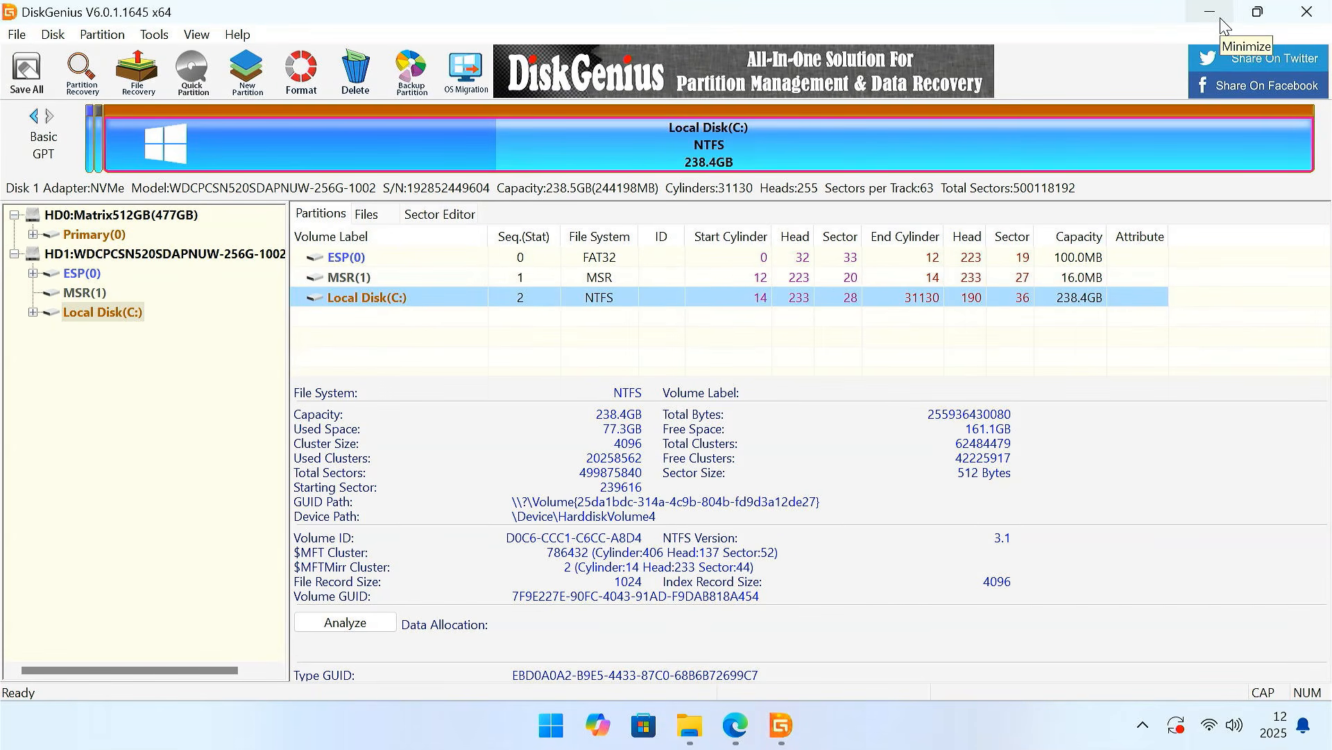
{"action": "left_click", "coordinate": [14, 255]}
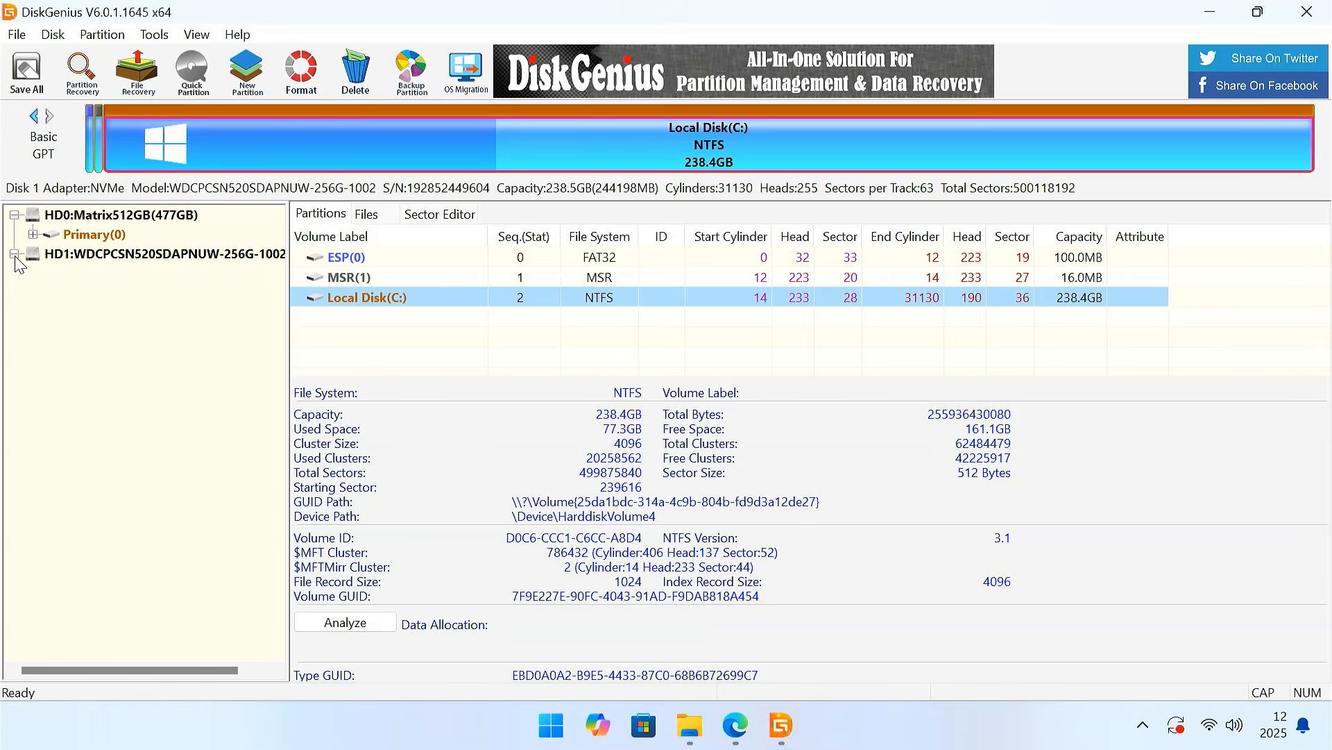
{"action": "left_click", "coordinate": [14, 216]}
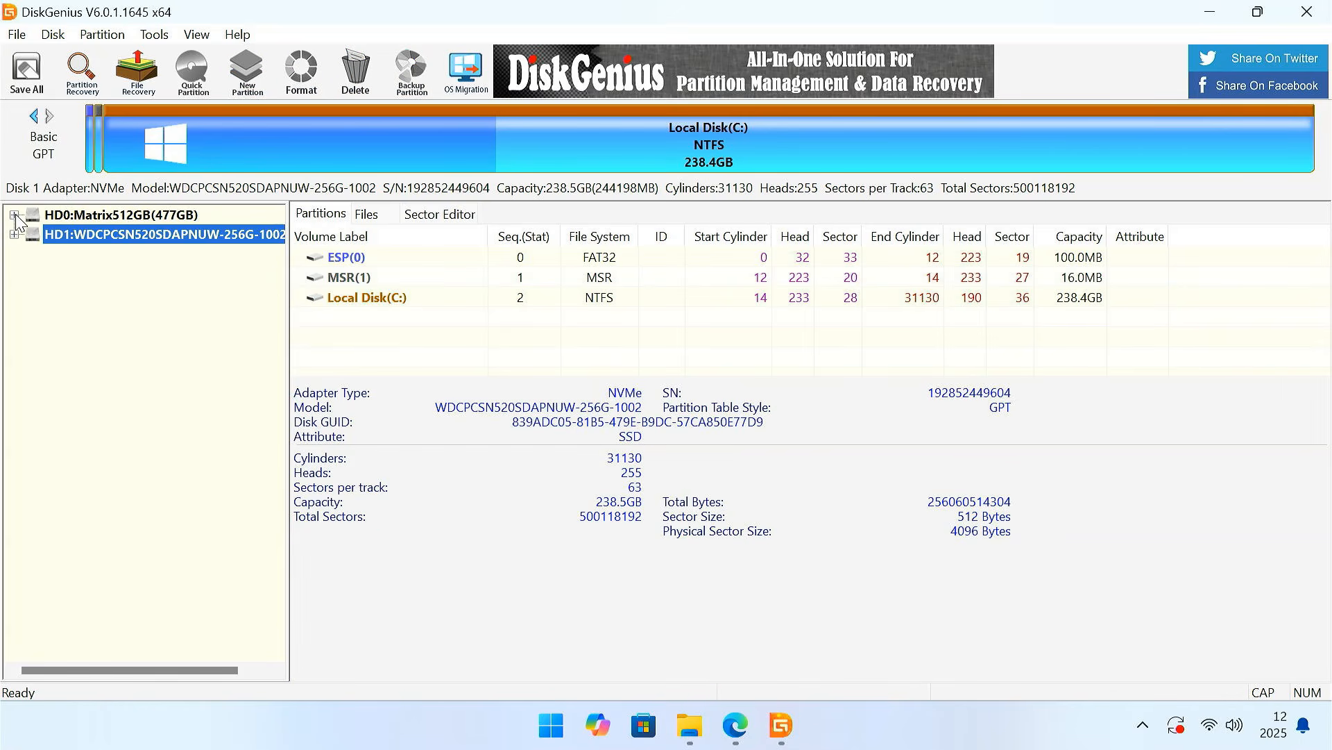
- Delete all partitions on the HD0:Matrix512GB disk and confirm the deletion
{"action": "left_click", "coordinate": [168, 218]}
{"action": "left_click", "coordinate": [182, 239]}
{"action": "left_click", "coordinate": [183, 215]}
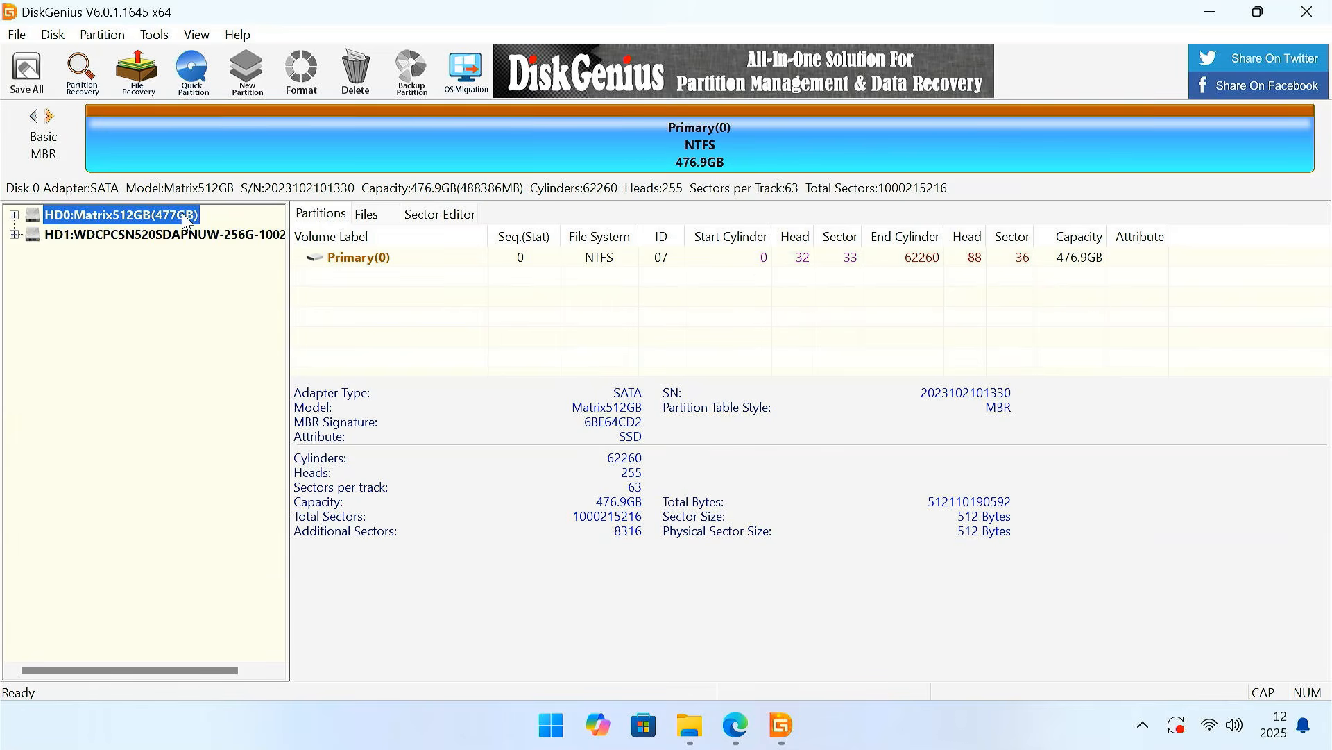
{"action": "right_click", "coordinate": [144, 218]}
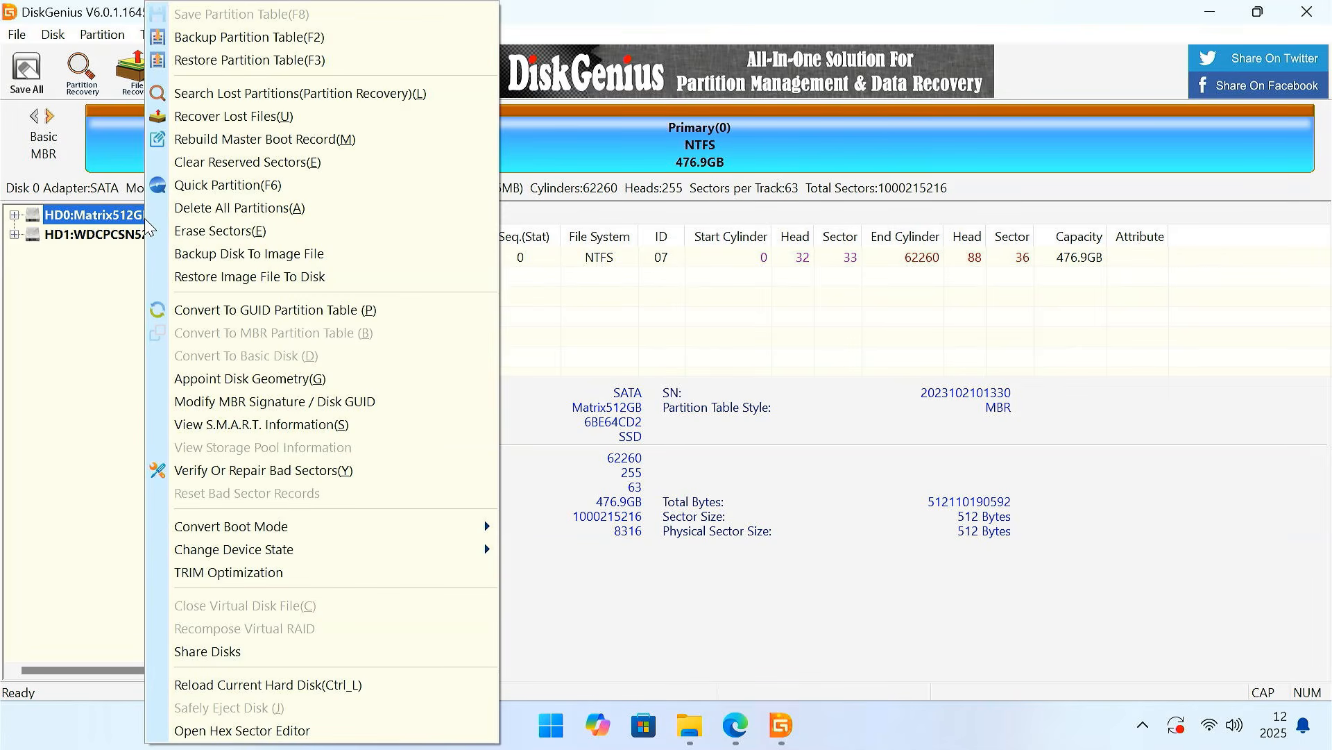
{"action": "left_click", "coordinate": [234, 209]}
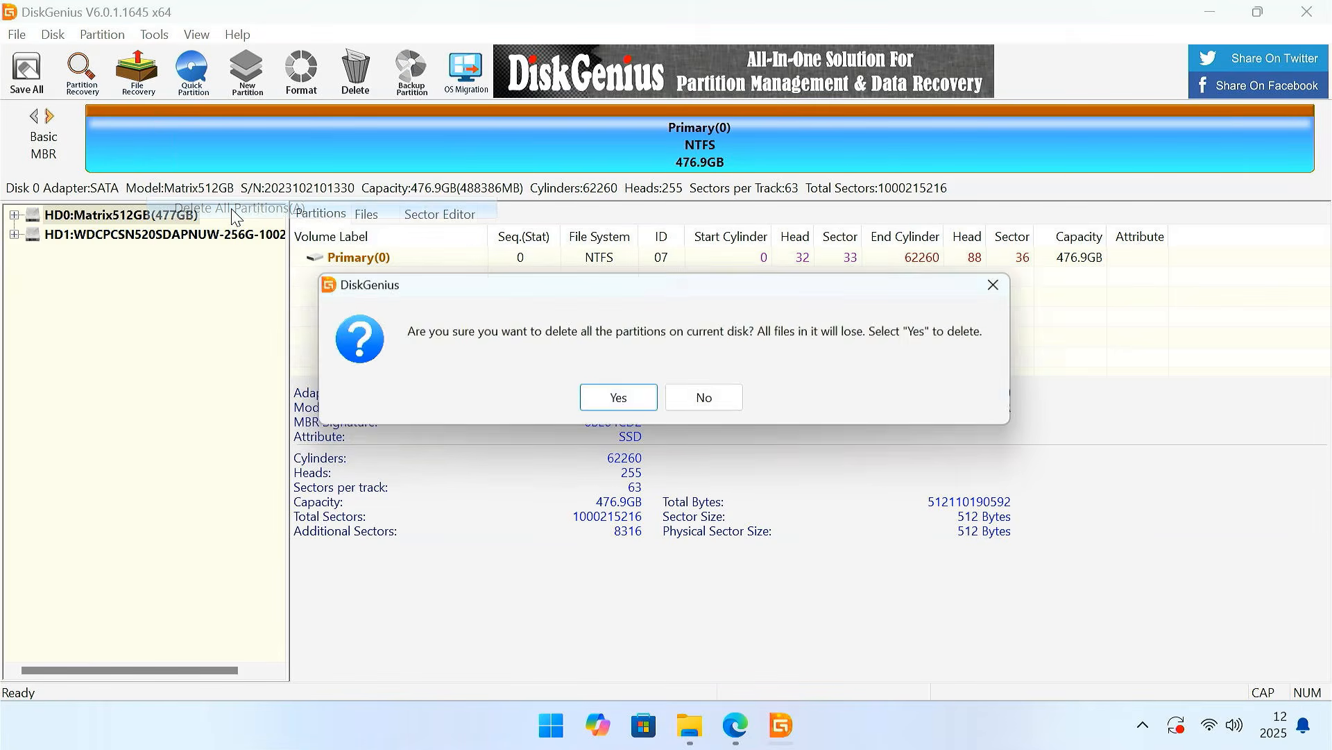
{"action": "left_click", "coordinate": [625, 402]}
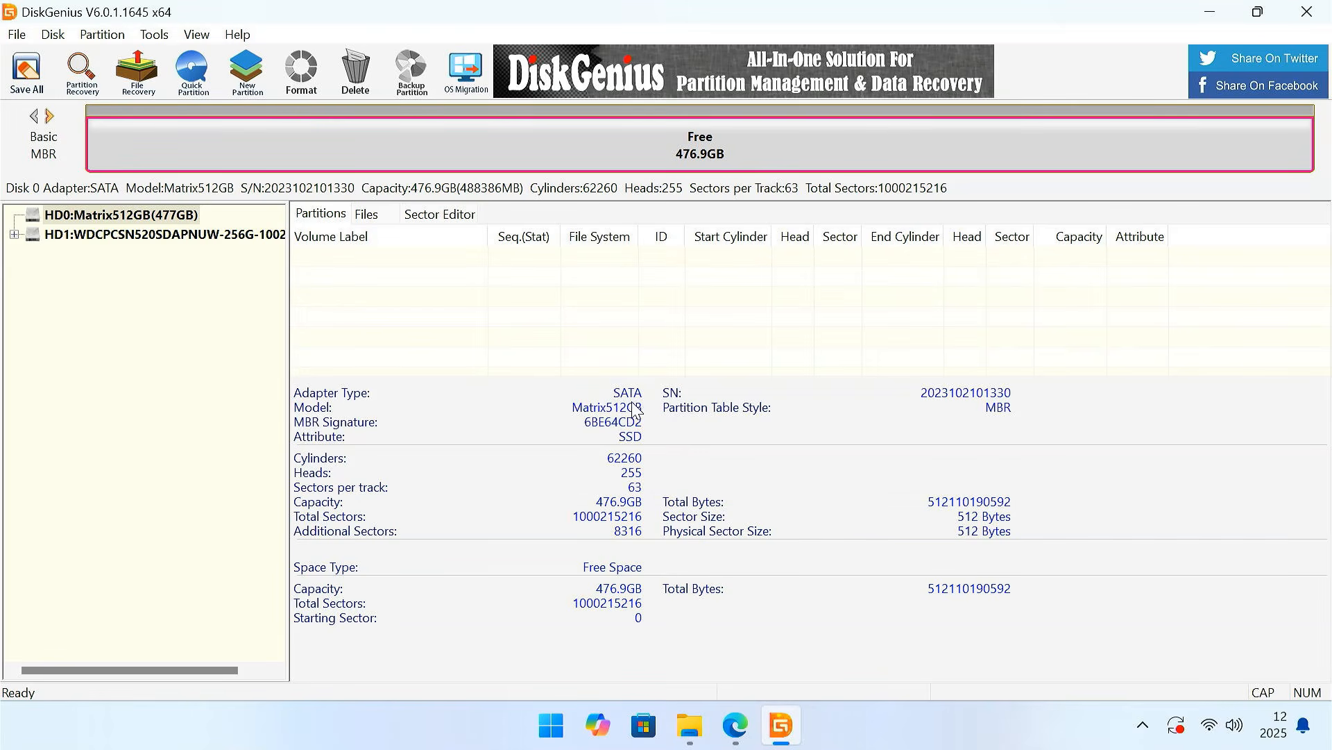
- Create a 250 MB primary FAT32 partition with the volume label Boot in the free space of HD0:Matrix512GB
{"action": "right_click", "coordinate": [740, 151]}
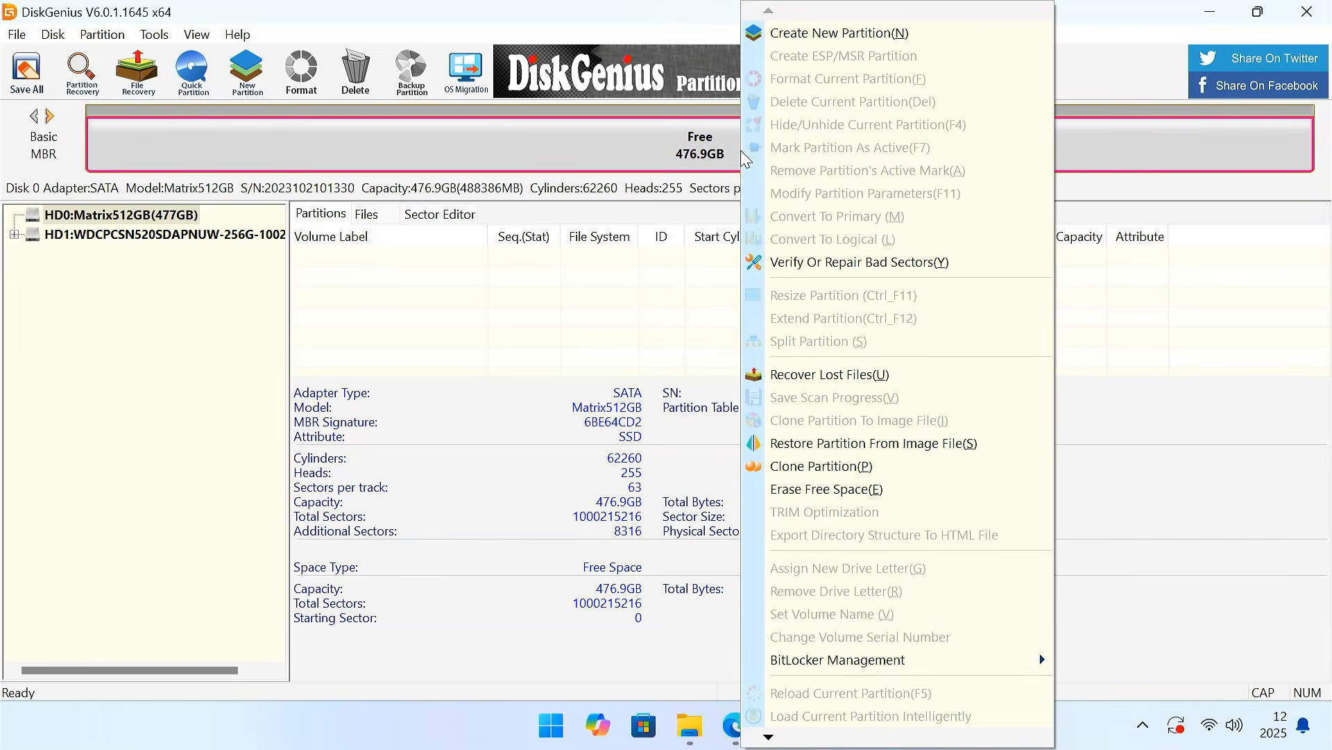
{"action": "left_click", "coordinate": [849, 33]}
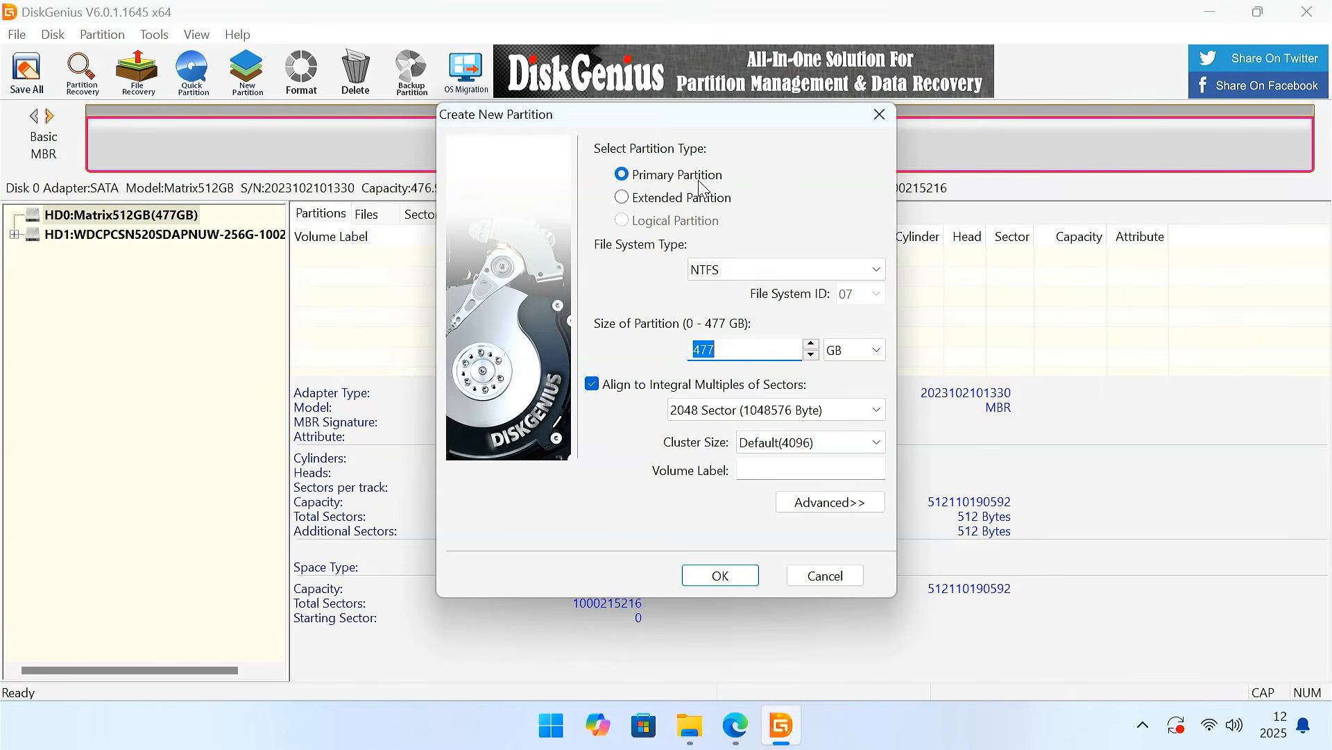
{"action": "left_click", "coordinate": [855, 351]}
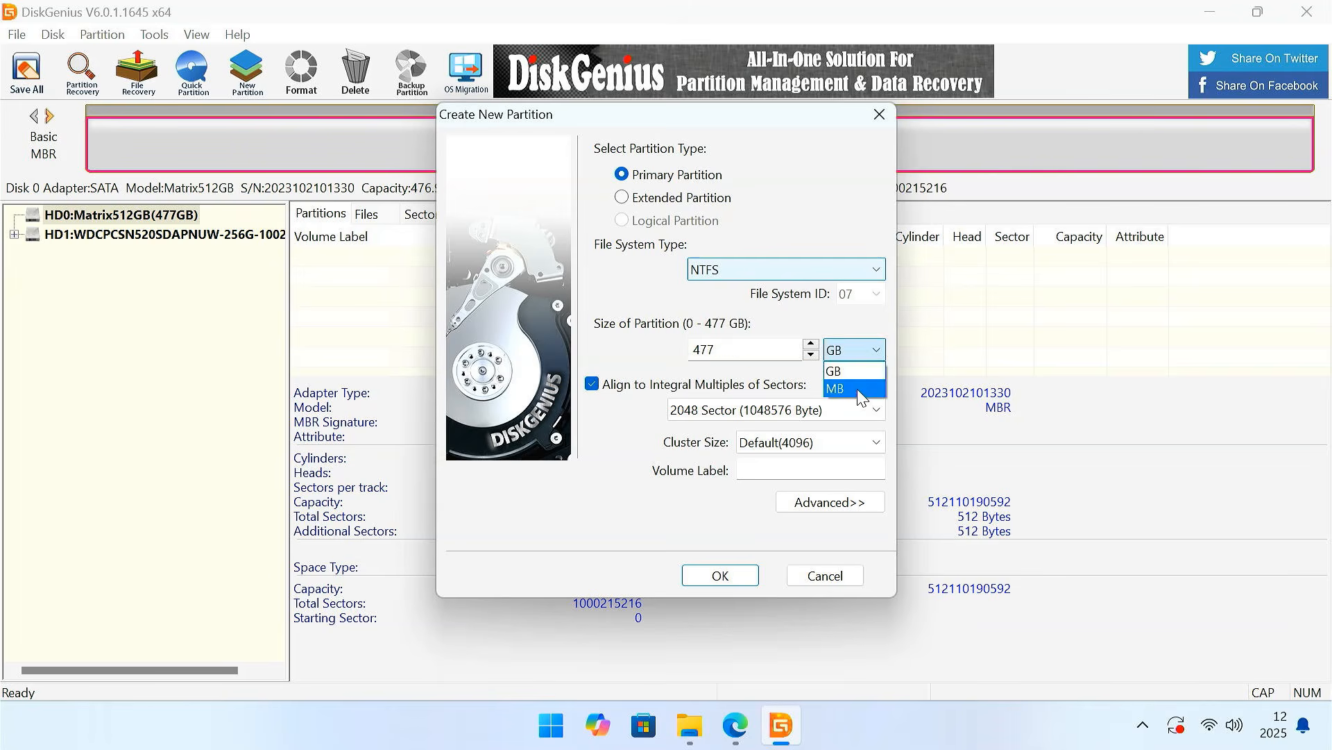
{"action": "left_click", "coordinate": [859, 397]}
{"action": "left_click_drag", "start_coordinate": [754, 351], "coordinate": [682, 357]}
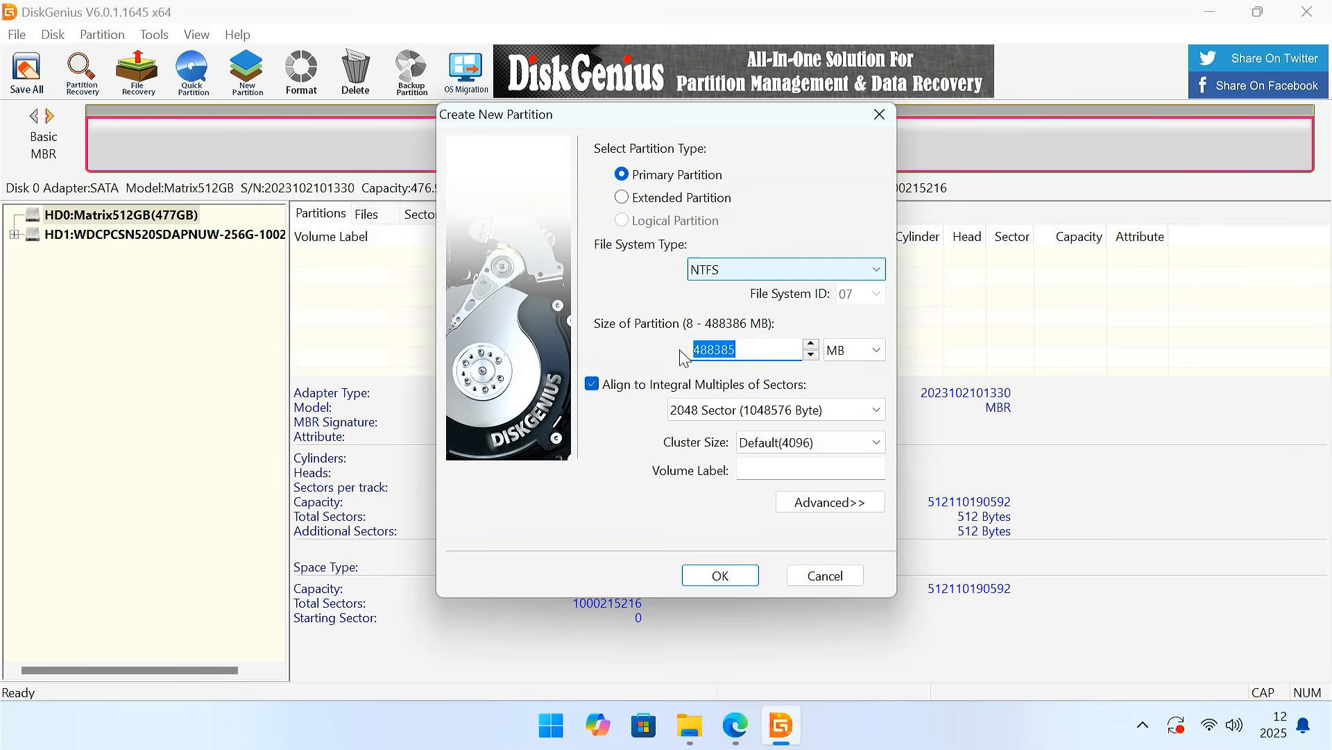
{"action": "type", "text": "250"}
{"action": "left_click", "coordinate": [761, 275]}
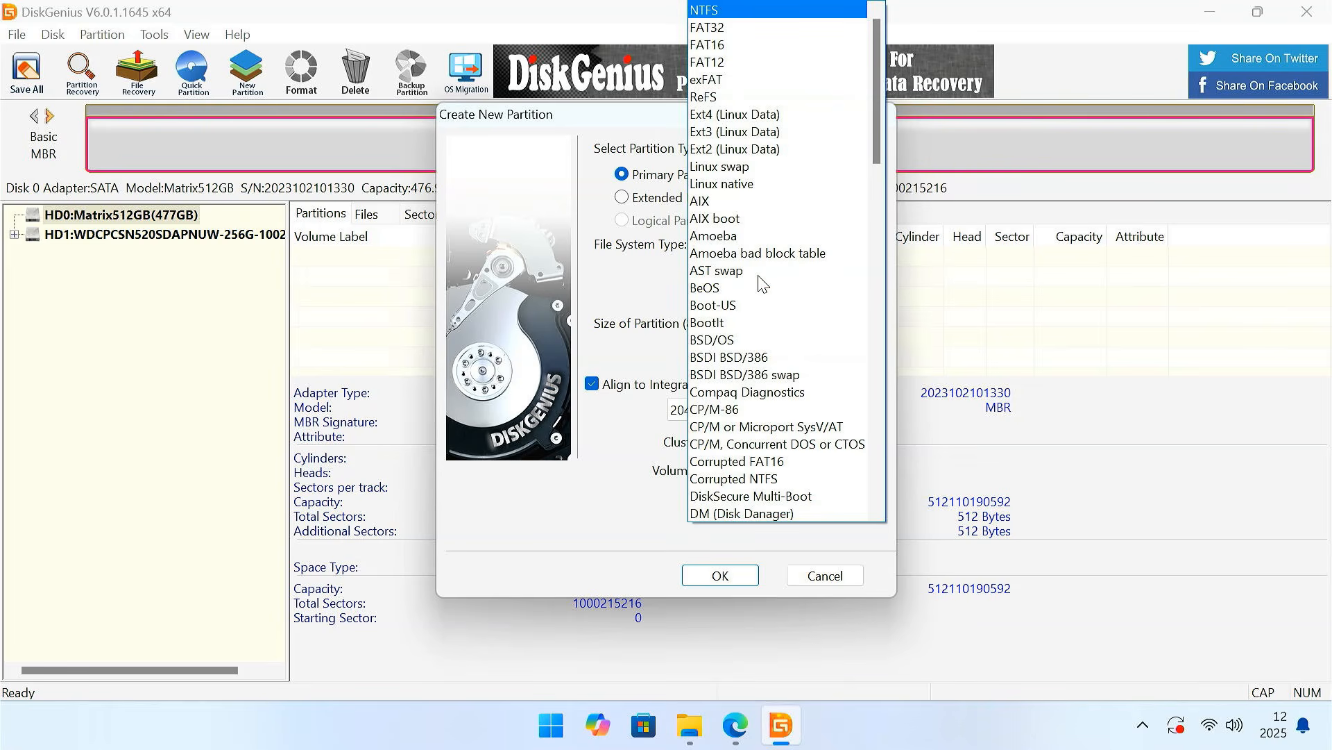
{"action": "left_click", "coordinate": [731, 29]}
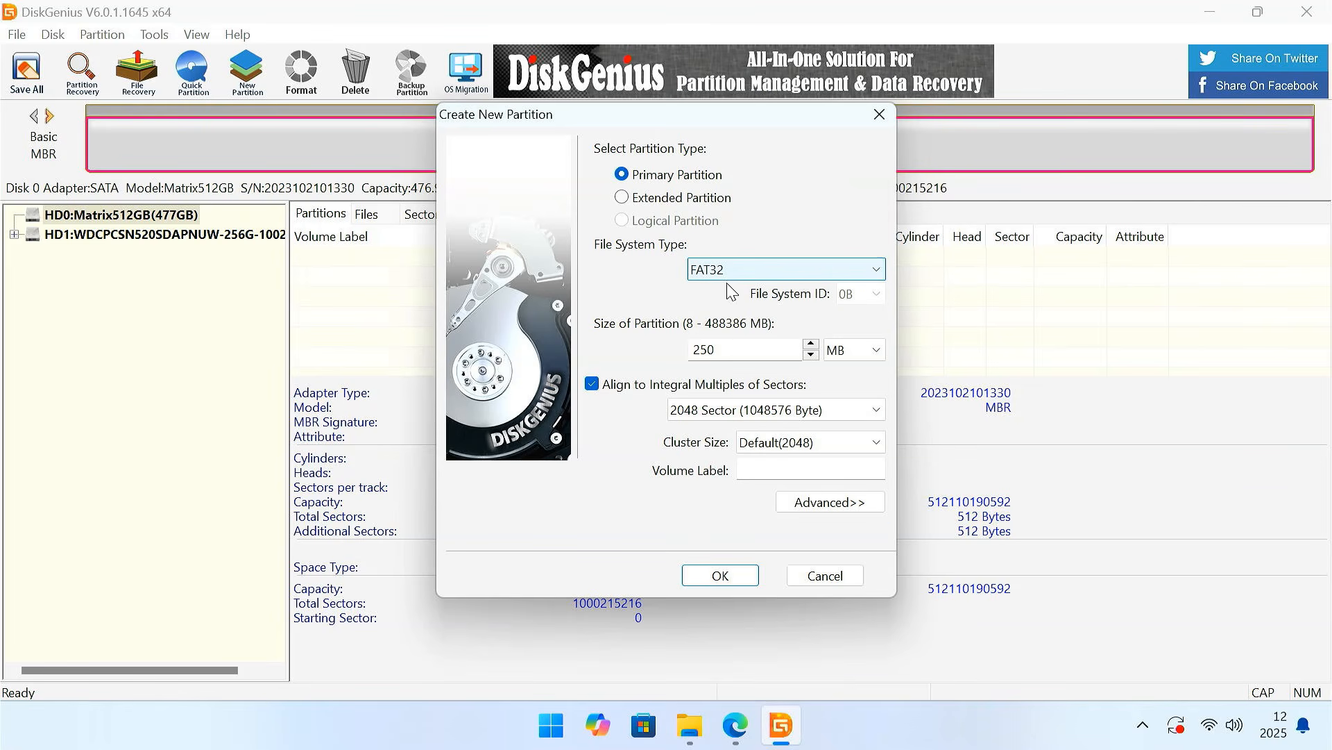
{"action": "left_click", "coordinate": [791, 467]}
{"action": "type", "text": "Boot"}
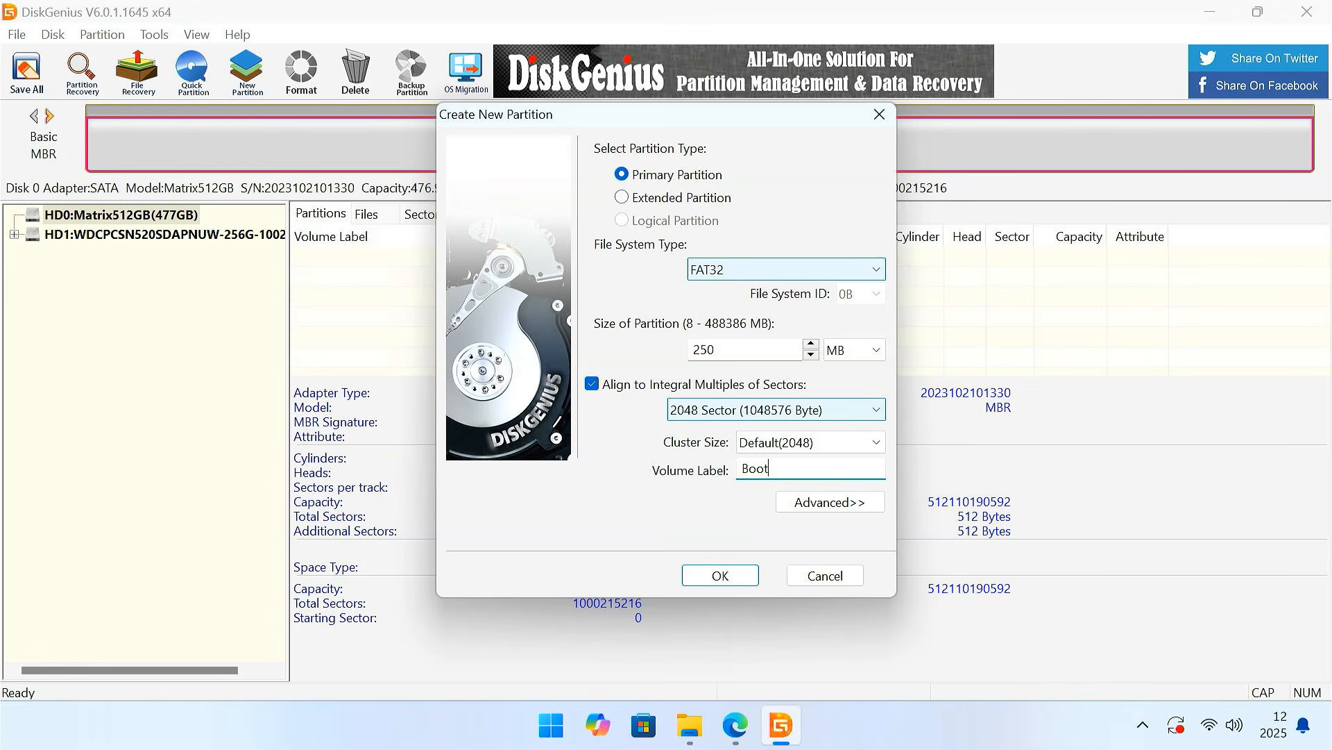
{"action": "left_click", "coordinate": [720, 577]}
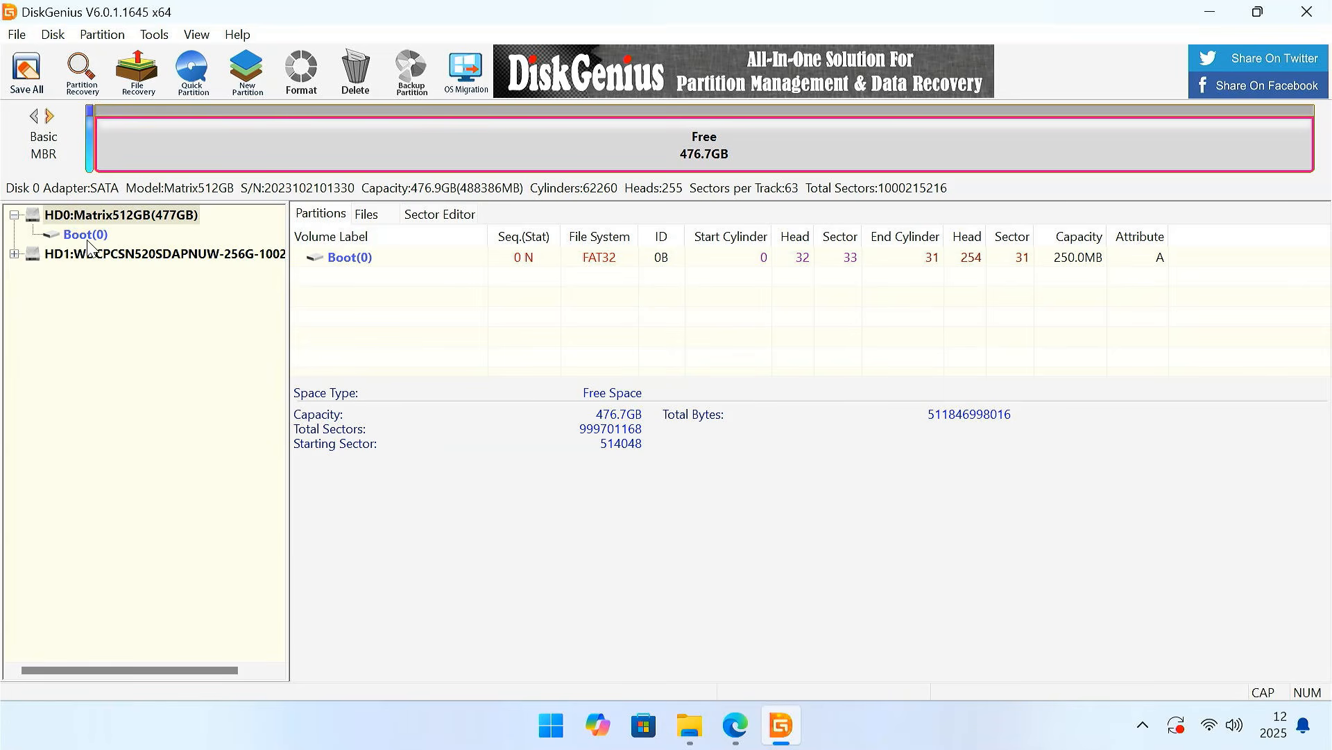
- Create a primary exFAT partition labelled System in HD0's remaining free space, keeping the size at 477 GB
{"action": "right_click", "coordinate": [541, 140]}
{"action": "left_click", "coordinate": [625, 33]}
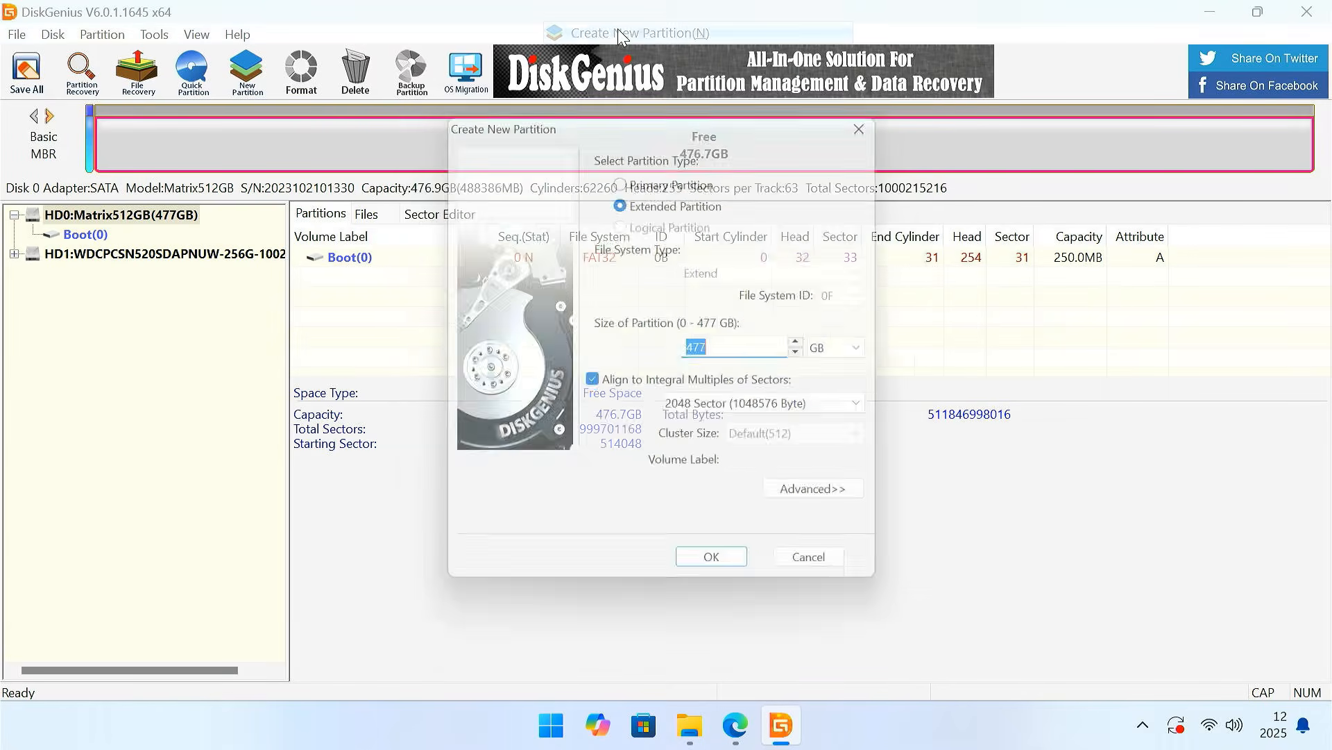
{"action": "left_click", "coordinate": [622, 175]}
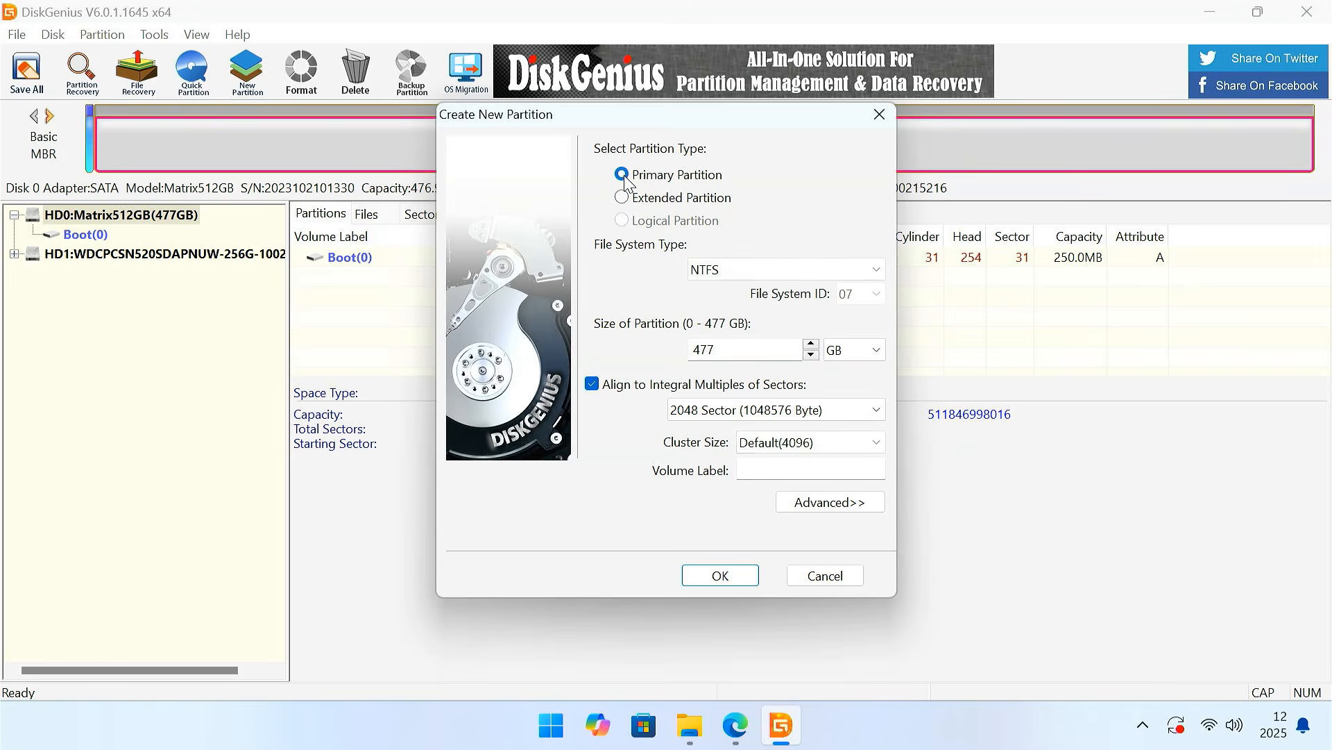
{"action": "double_click", "coordinate": [731, 350]}
{"action": "left_click", "coordinate": [770, 269]}
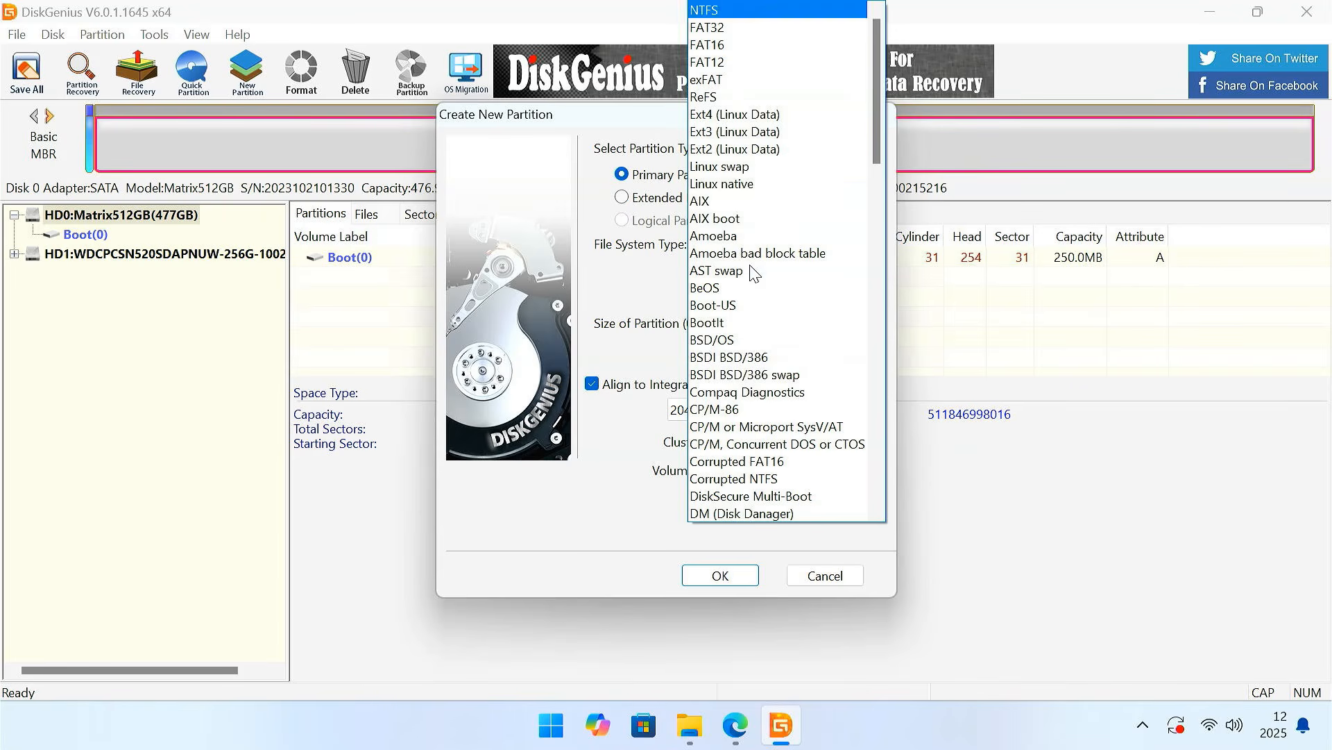
{"action": "left_click", "coordinate": [727, 80]}
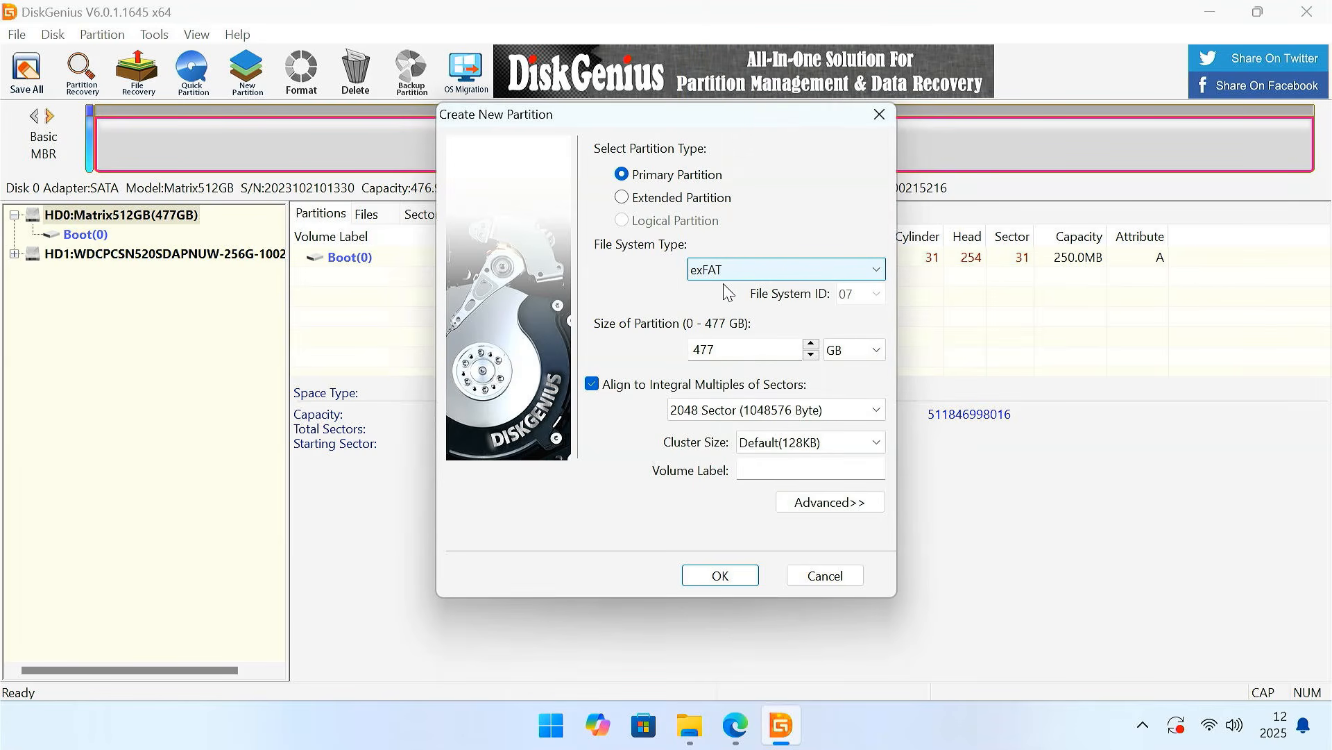
{"action": "left_click", "coordinate": [788, 478]}
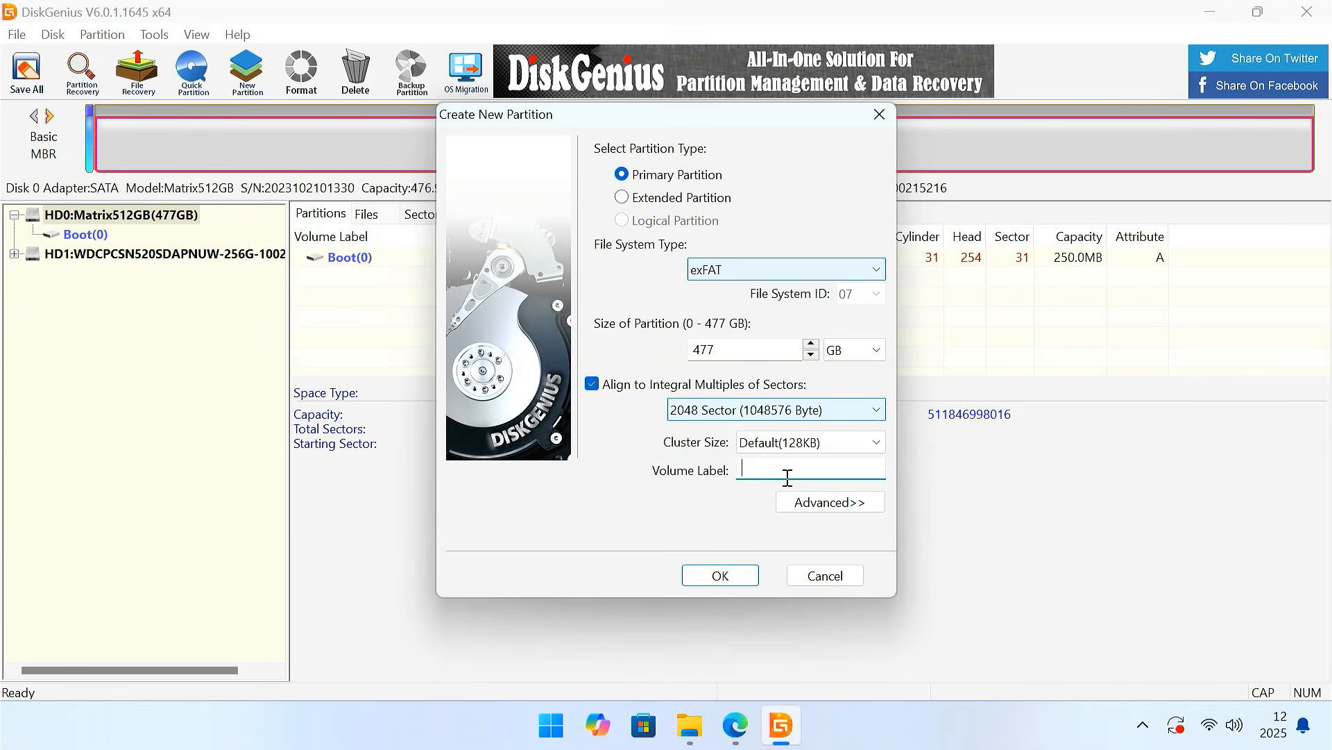
{"action": "type", "text": "System"}
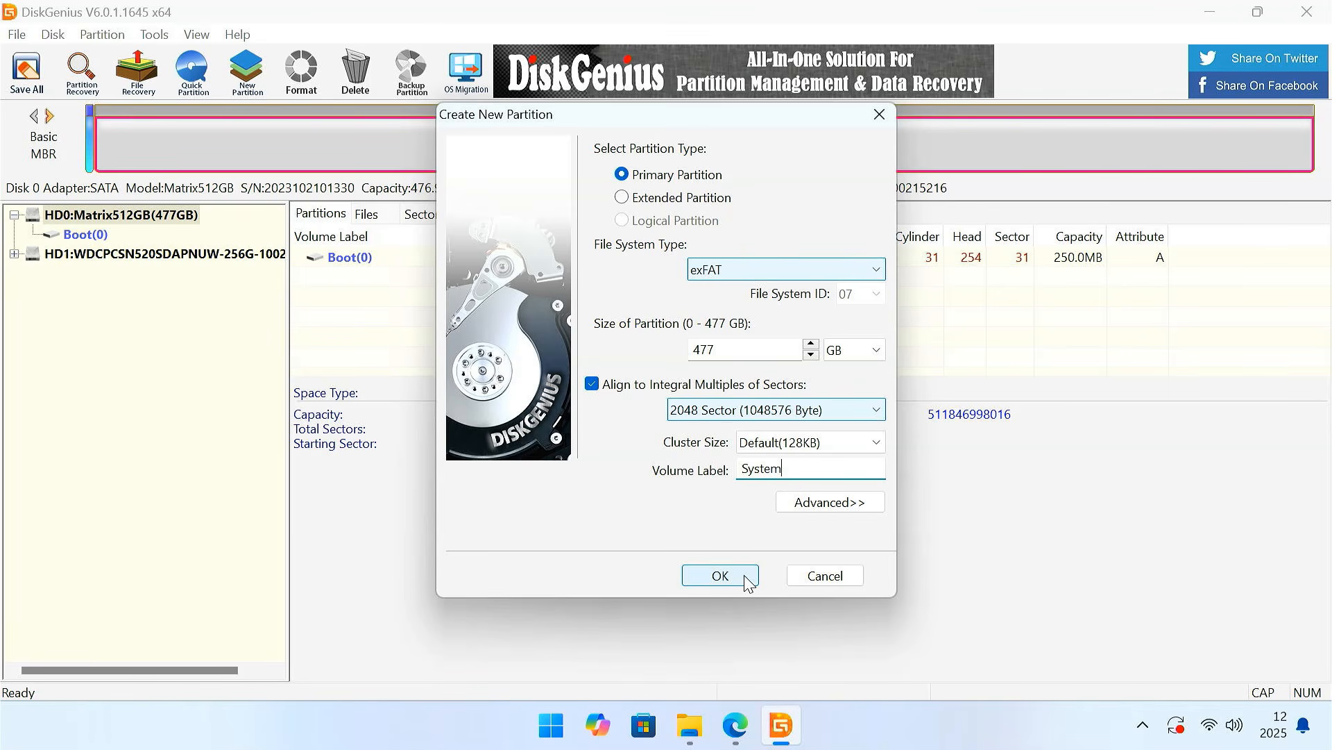
{"action": "left_click", "coordinate": [720, 576]}
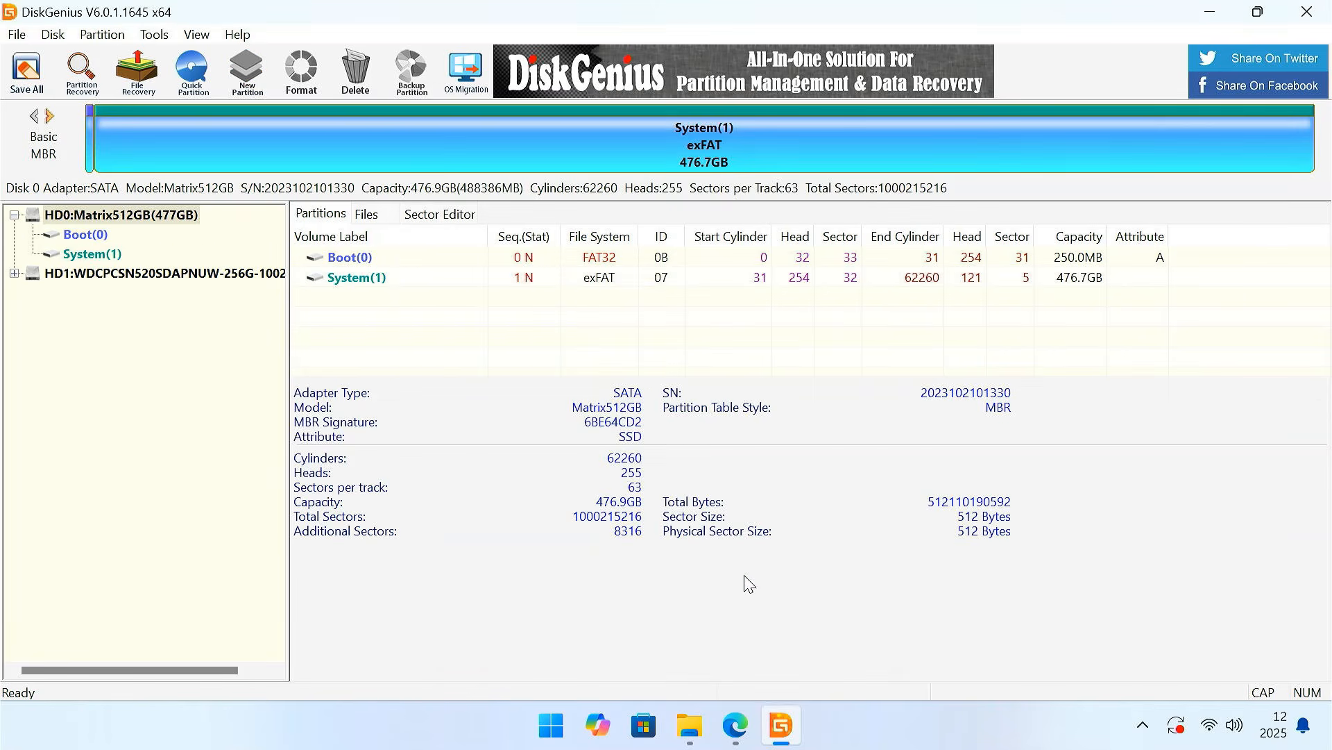
- Write all partition changes to the disk, format the new Boot and System partitions, and close DiskGenius
{"action": "left_click", "coordinate": [97, 255]}
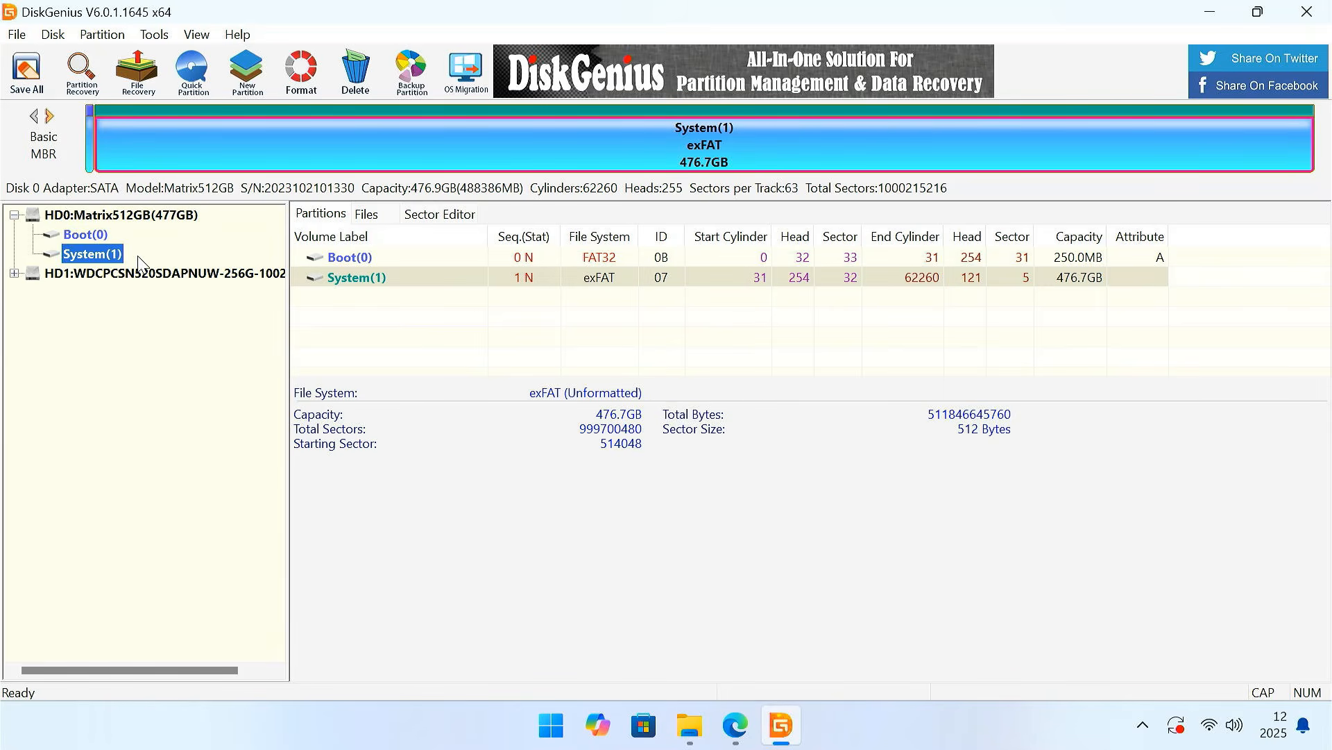
{"action": "left_click", "coordinate": [27, 71]}
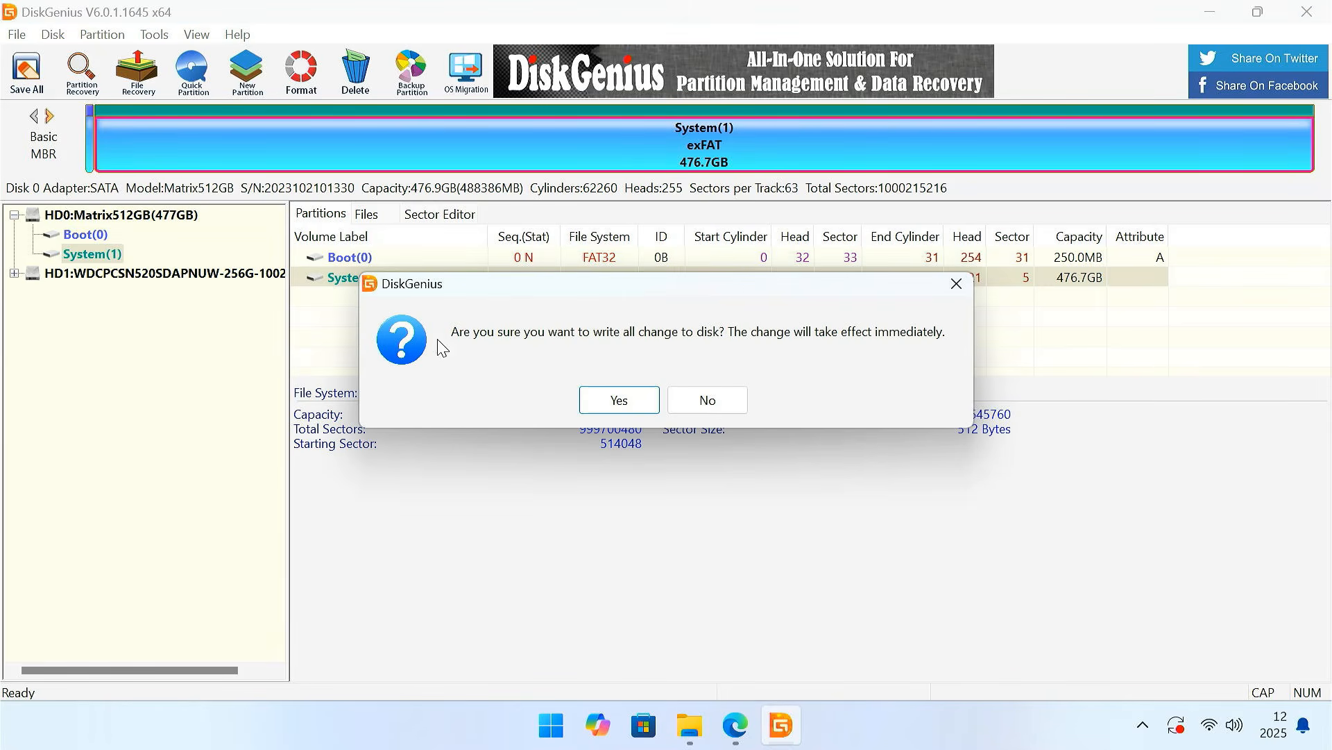
{"action": "left_click", "coordinate": [619, 400]}
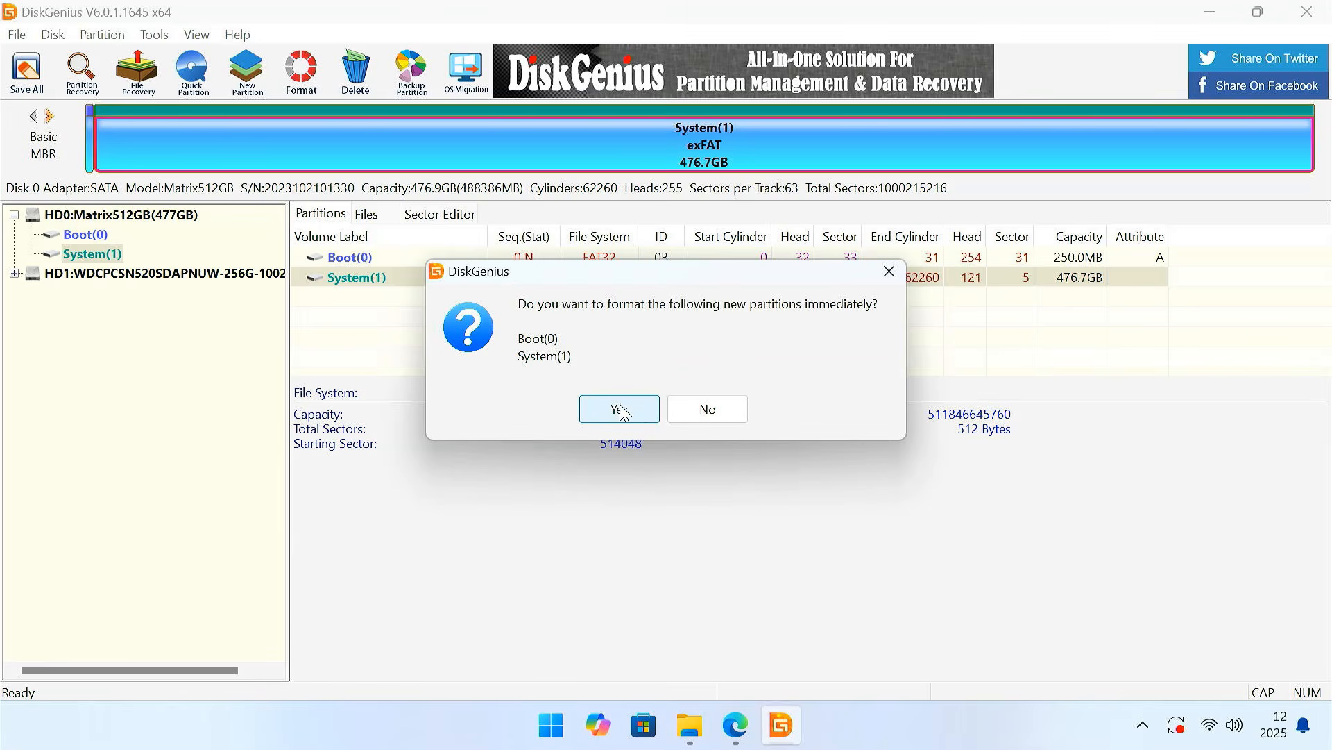
{"action": "left_click", "coordinate": [634, 414]}
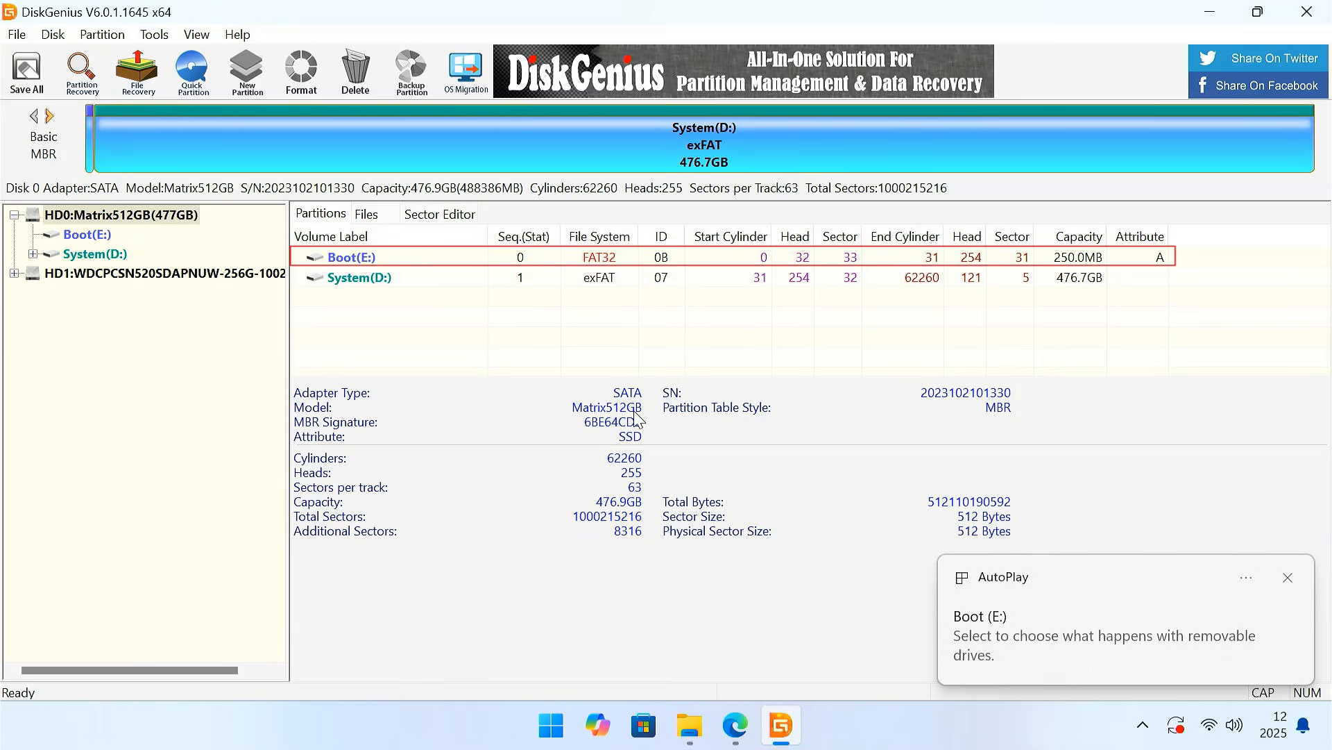
{"action": "key", "text": "Down"}
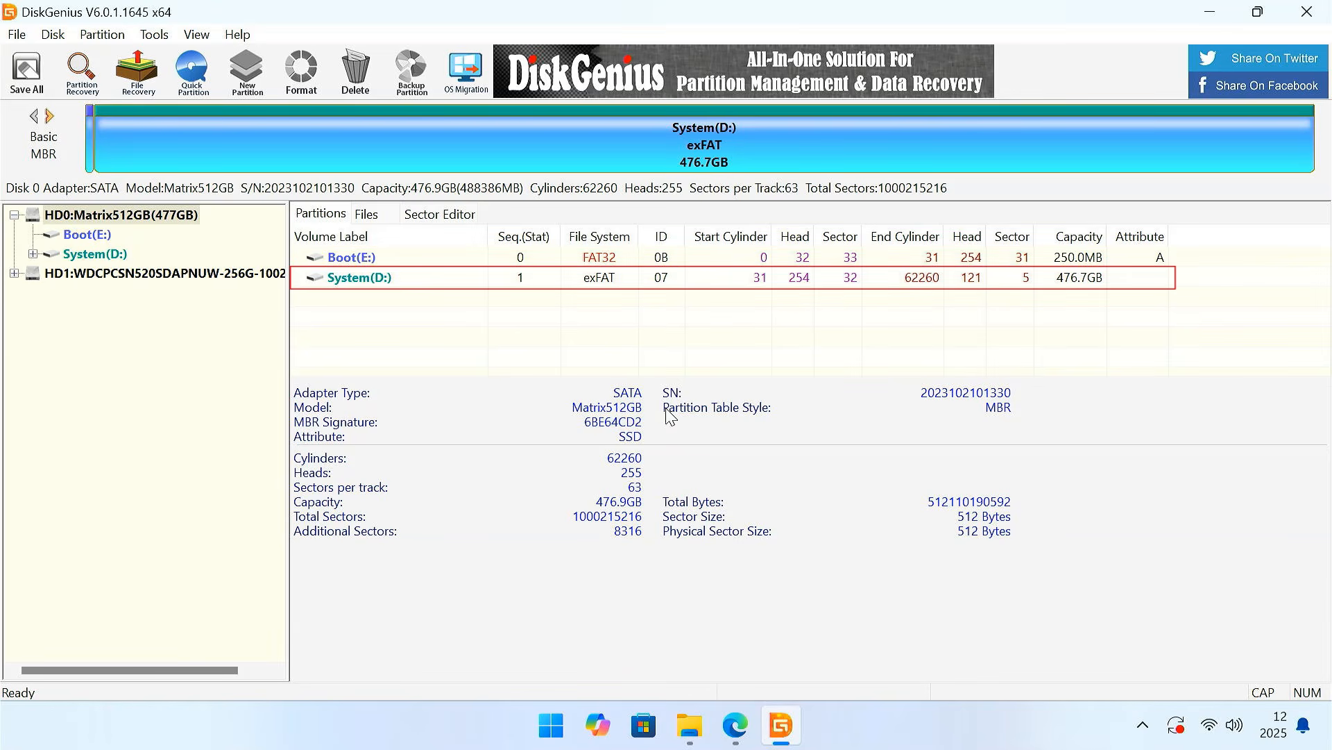
{"action": "left_click", "coordinate": [1319, 13]}
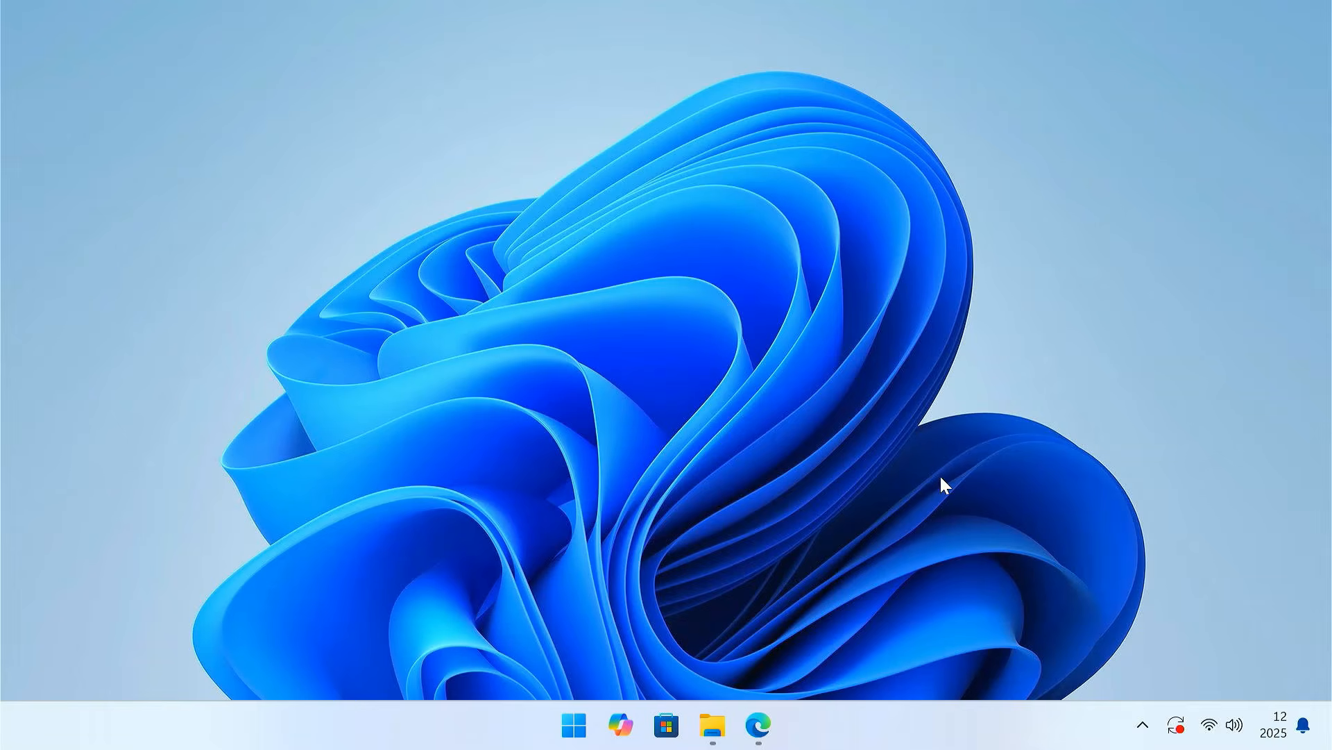
- Check the System and Boot drives under This PC in File Explorer, and minimize the window
{"action": "left_click", "coordinate": [713, 725]}
{"action": "left_click", "coordinate": [128, 494]}
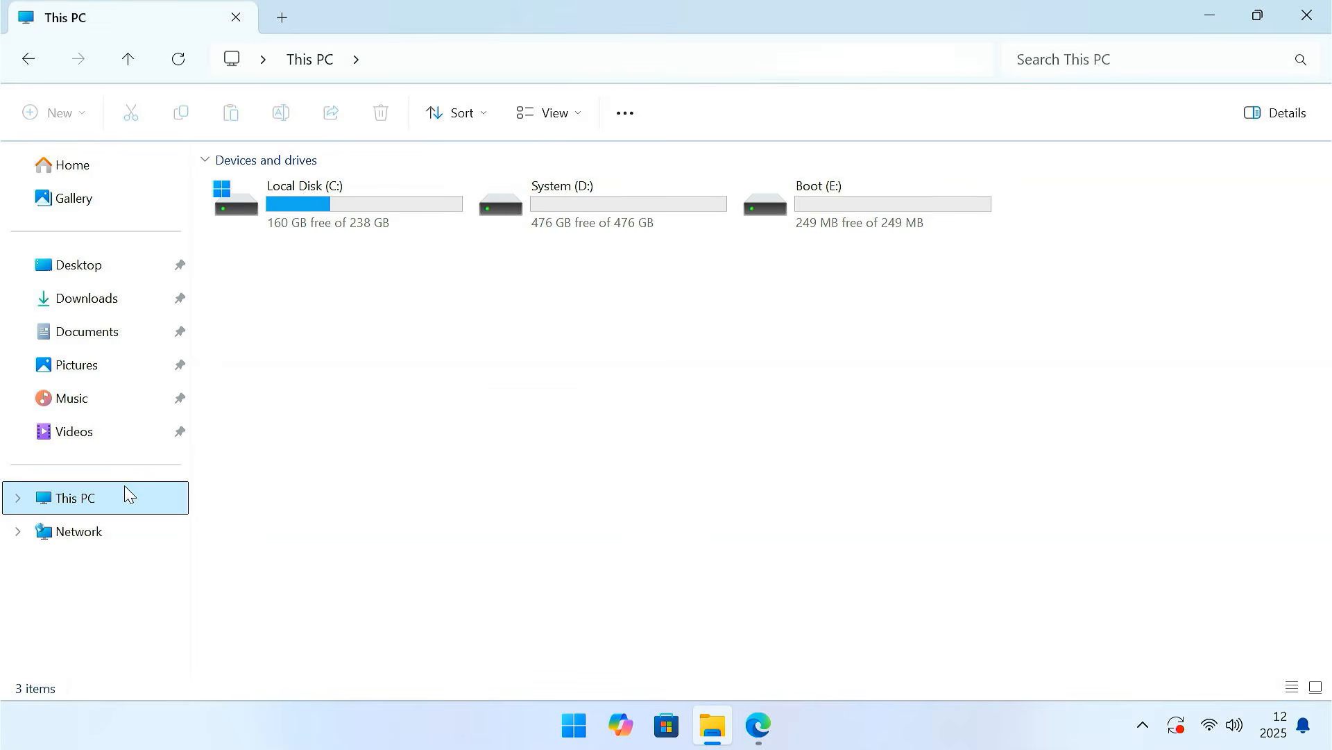
{"action": "left_click", "coordinate": [626, 210]}
{"action": "left_click", "coordinate": [884, 202]}
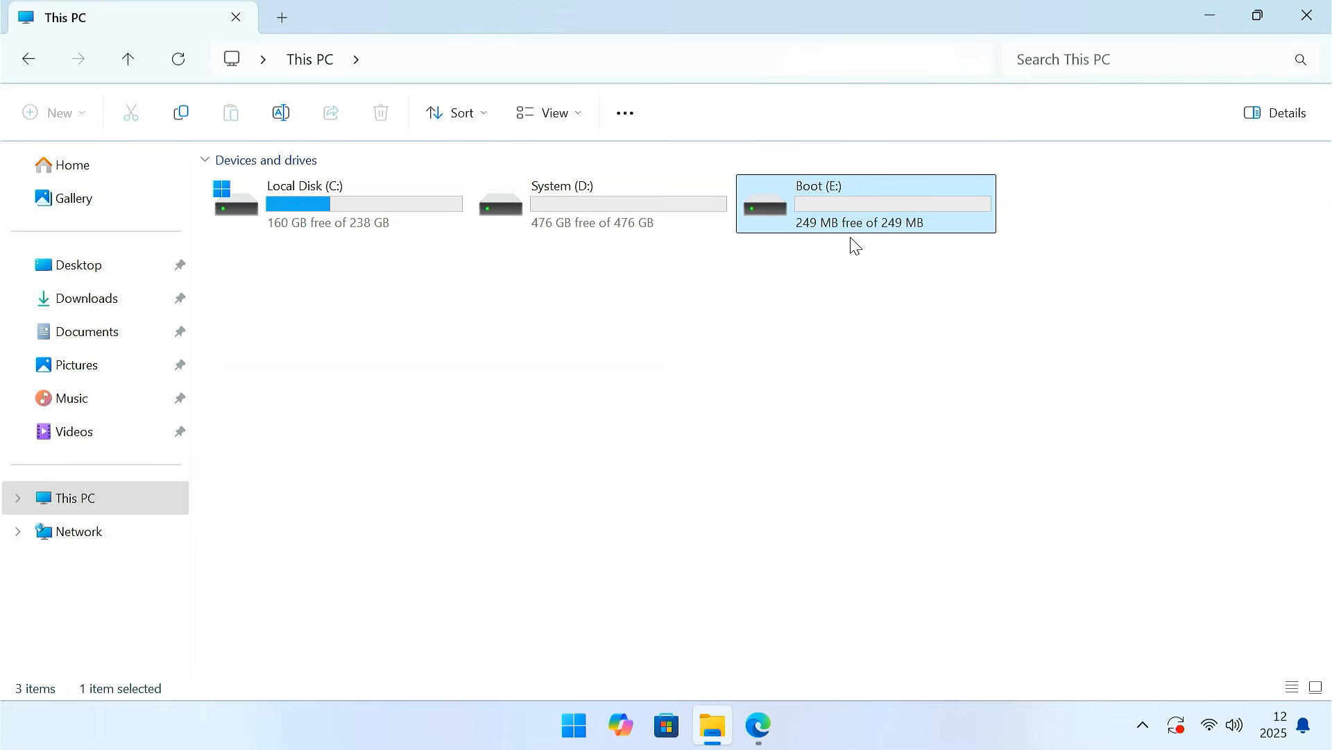
{"action": "left_click", "coordinate": [1212, 15]}
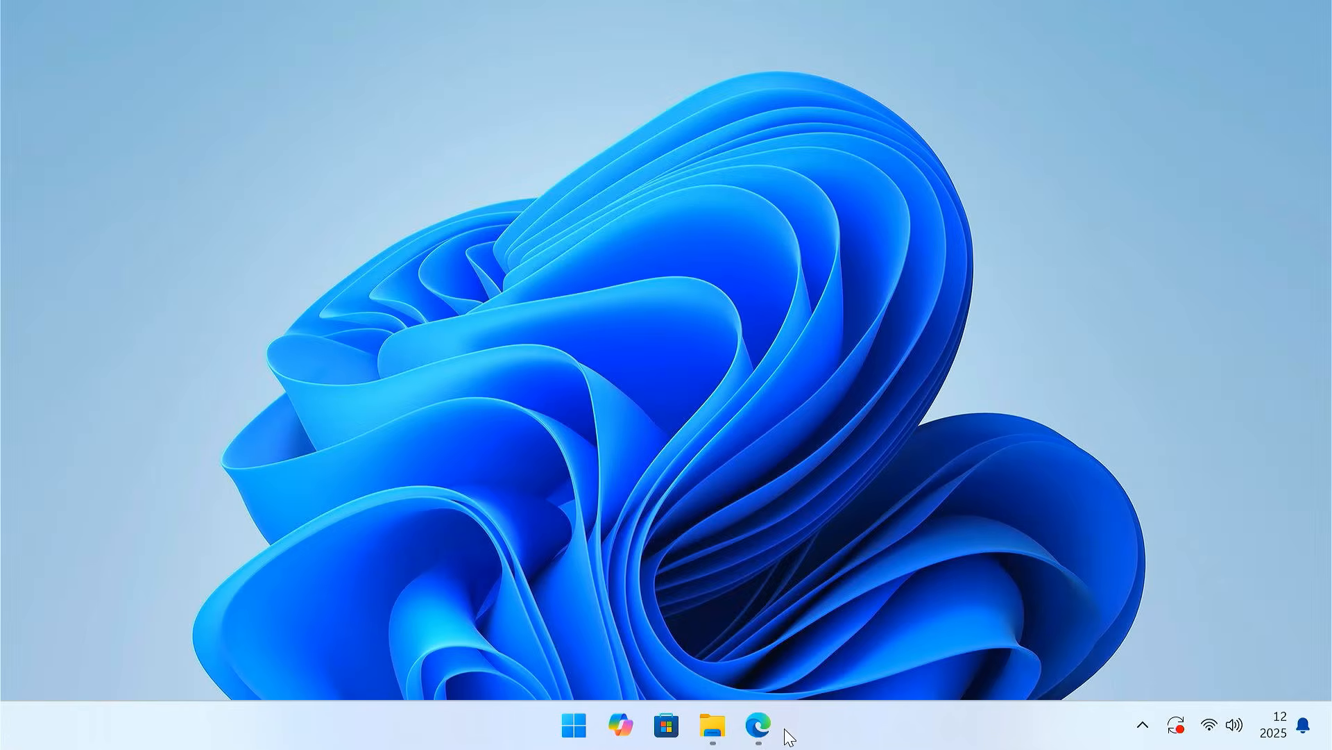
- Switch to Microsoft Edge, open a new tab, and close the DiskGenius download and search tabs
{"action": "left_click", "coordinate": [760, 726]}
{"action": "left_click", "coordinate": [563, 17]}
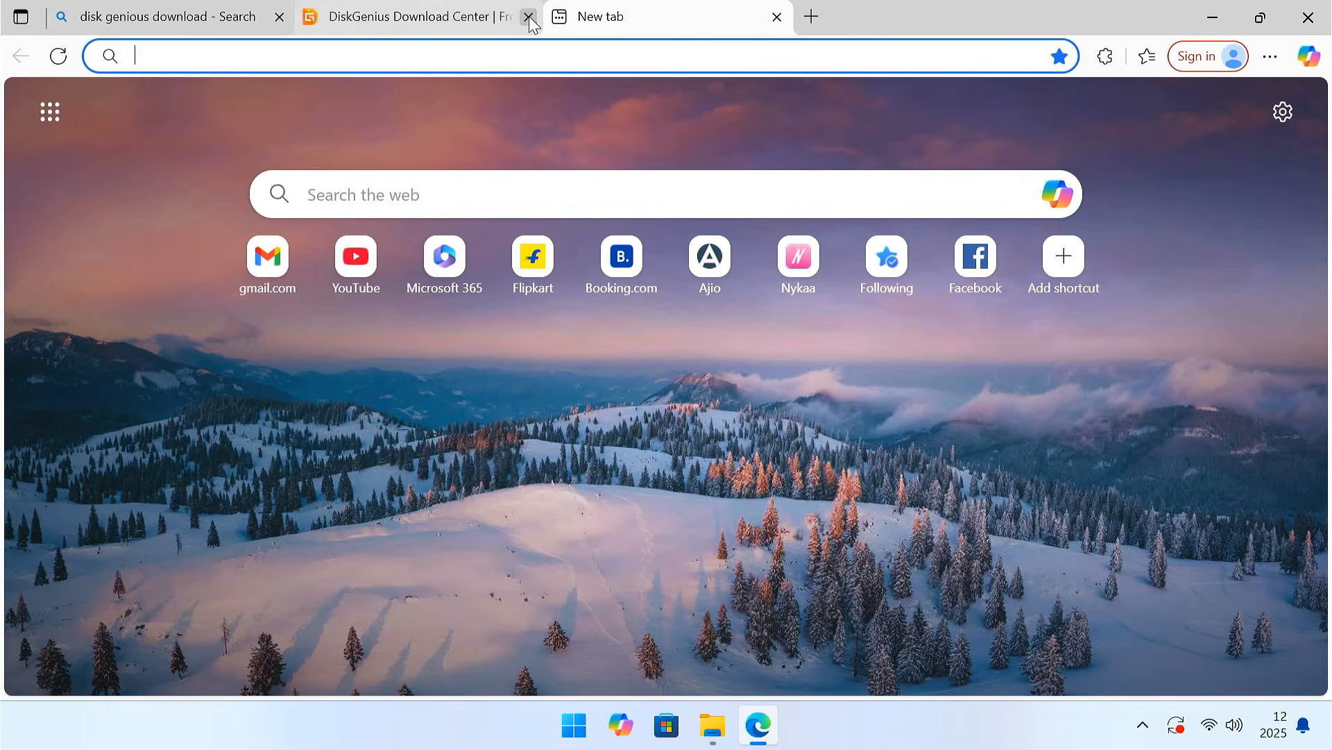
{"action": "left_click", "coordinate": [529, 19]}
{"action": "left_click", "coordinate": [279, 17]}
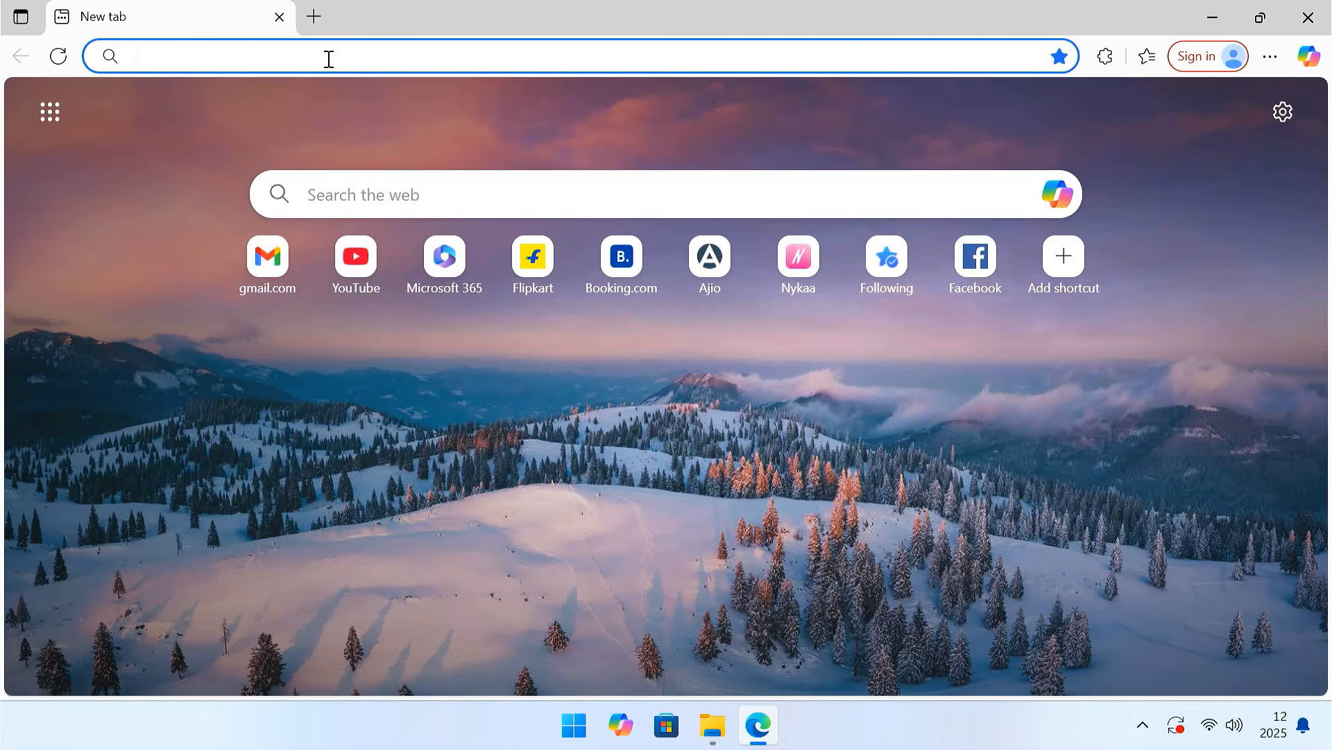
- Search the web for BootIce and open the FileHorse Bootice download result
{"action": "type", "text": "BootIce"}
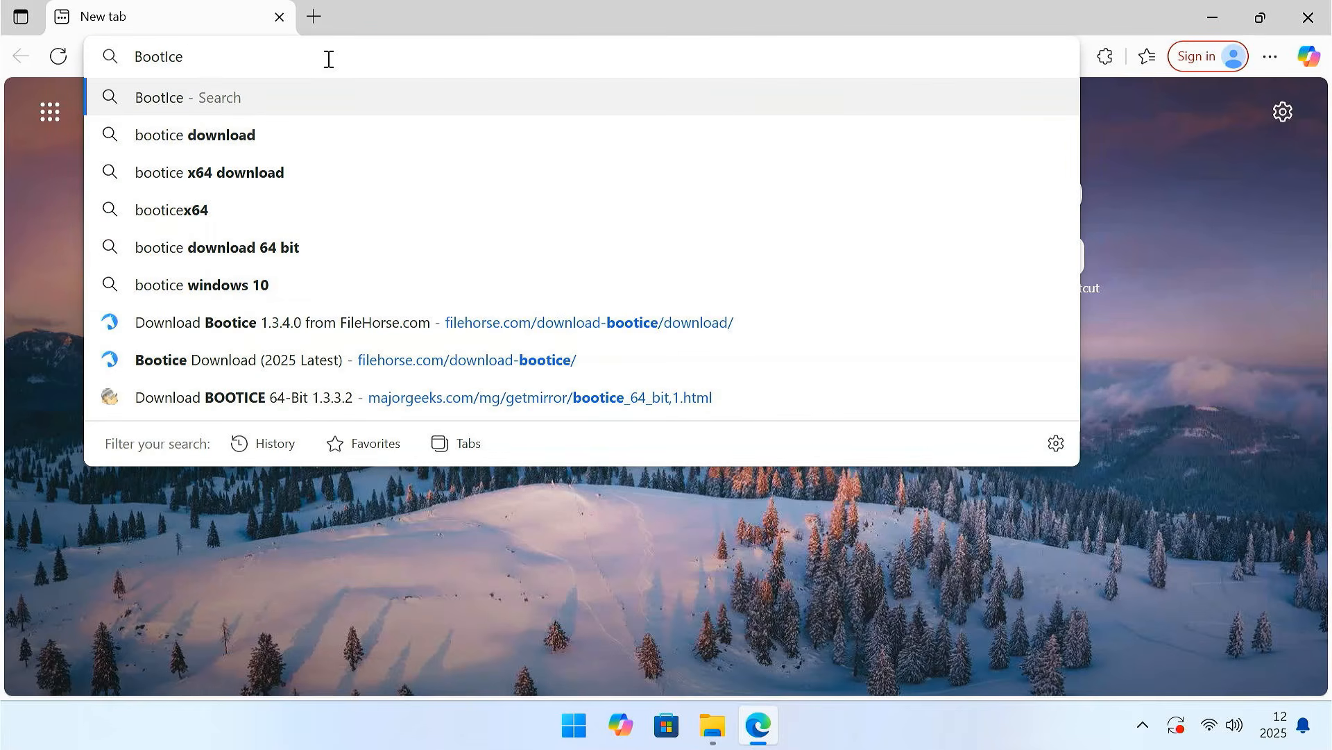
{"action": "key", "text": "Return"}
{"action": "scroll", "coordinate": [682, 406], "scroll_direction": "down", "scroll_amount": 4}
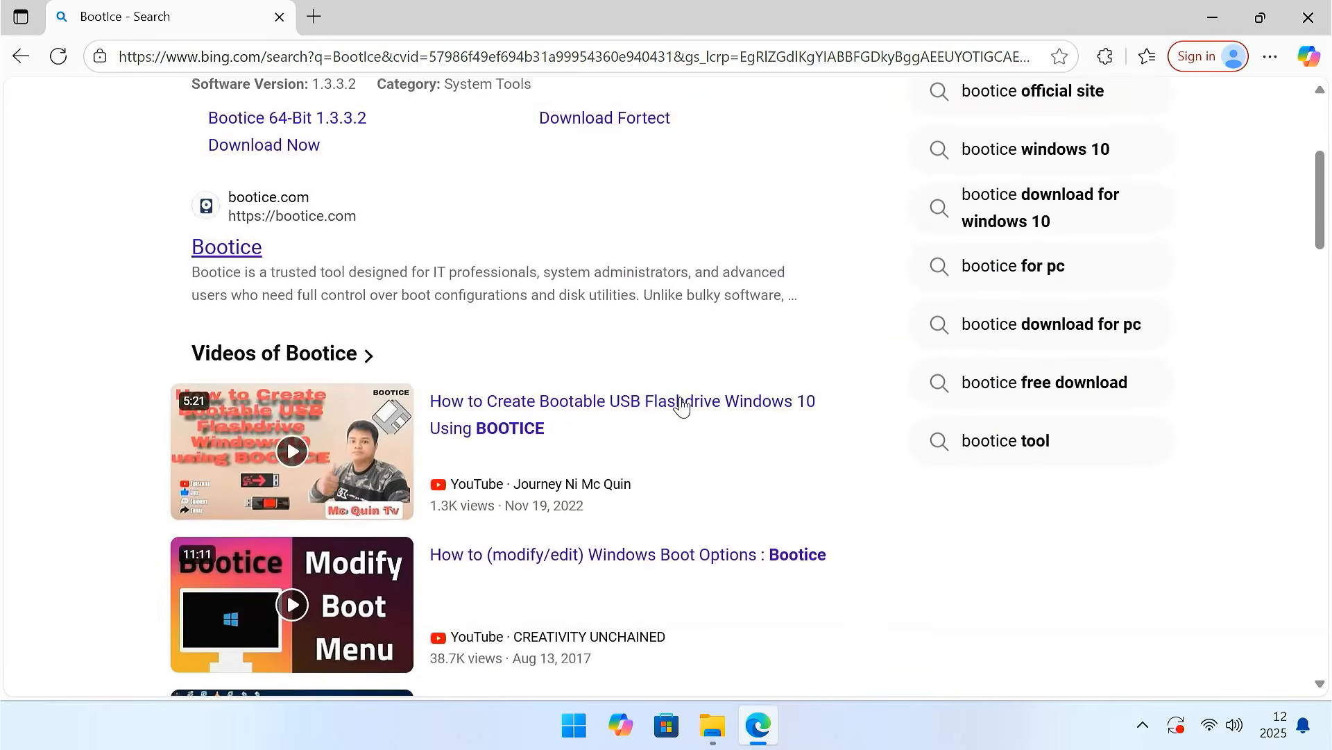
{"action": "scroll", "coordinate": [682, 406], "scroll_direction": "down", "scroll_amount": 6}
{"action": "scroll", "coordinate": [684, 409], "scroll_direction": "down", "scroll_amount": 6}
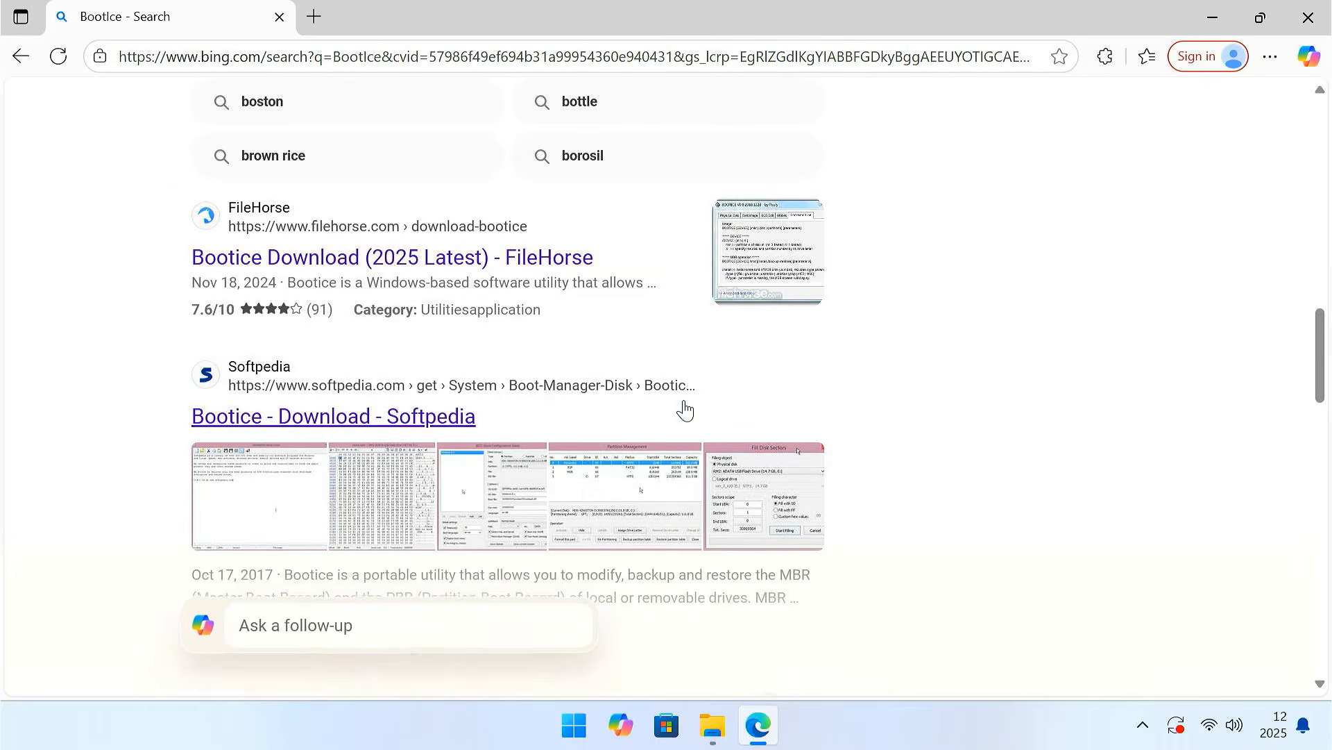
{"action": "left_click", "coordinate": [382, 266]}
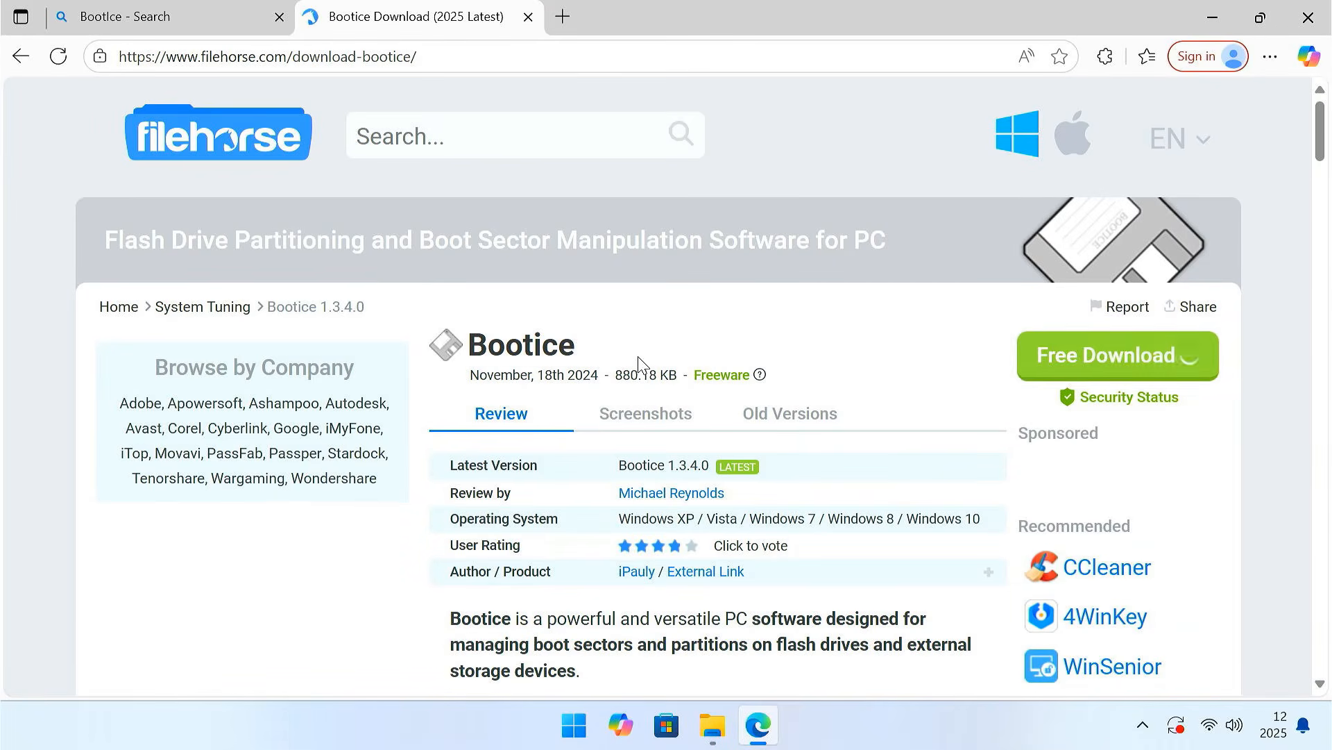
- Download Bootice 1.3.4.0 from FileHorse and close the browser
{"action": "left_click", "coordinate": [1117, 373]}
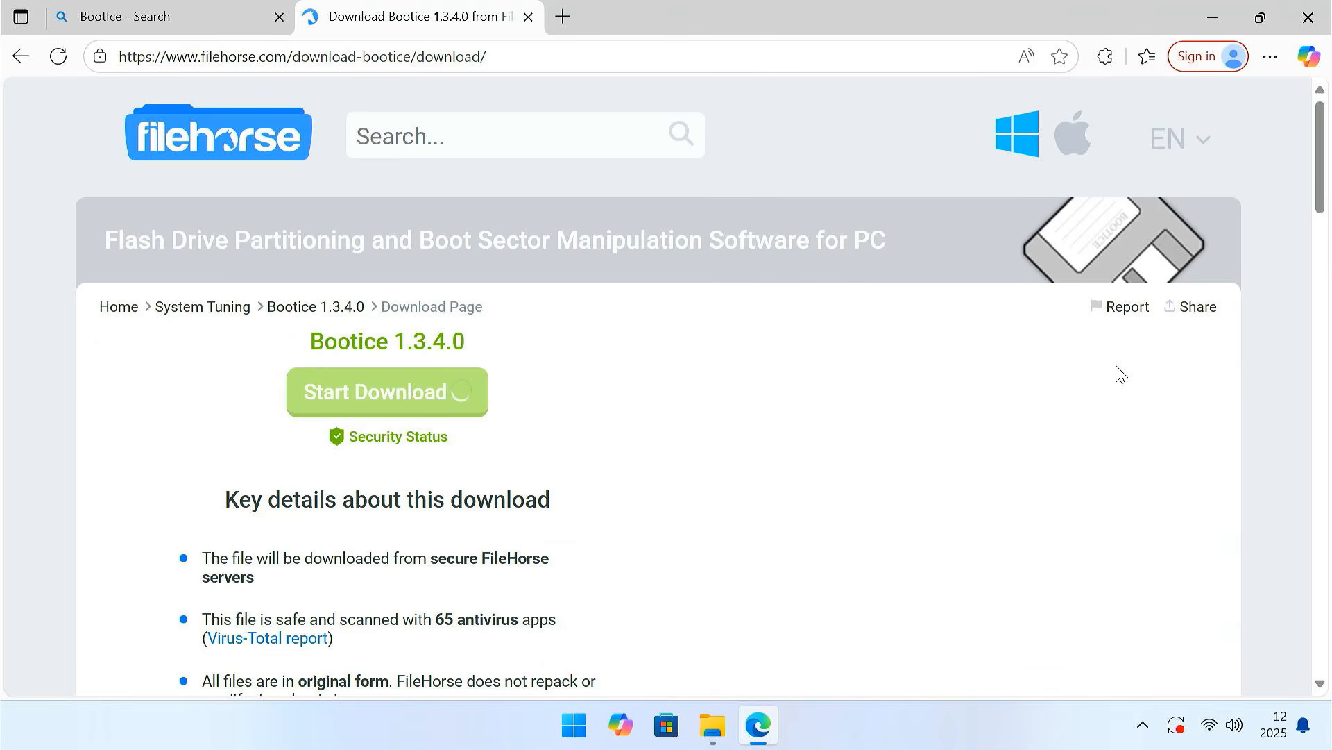
{"action": "left_click", "coordinate": [450, 404]}
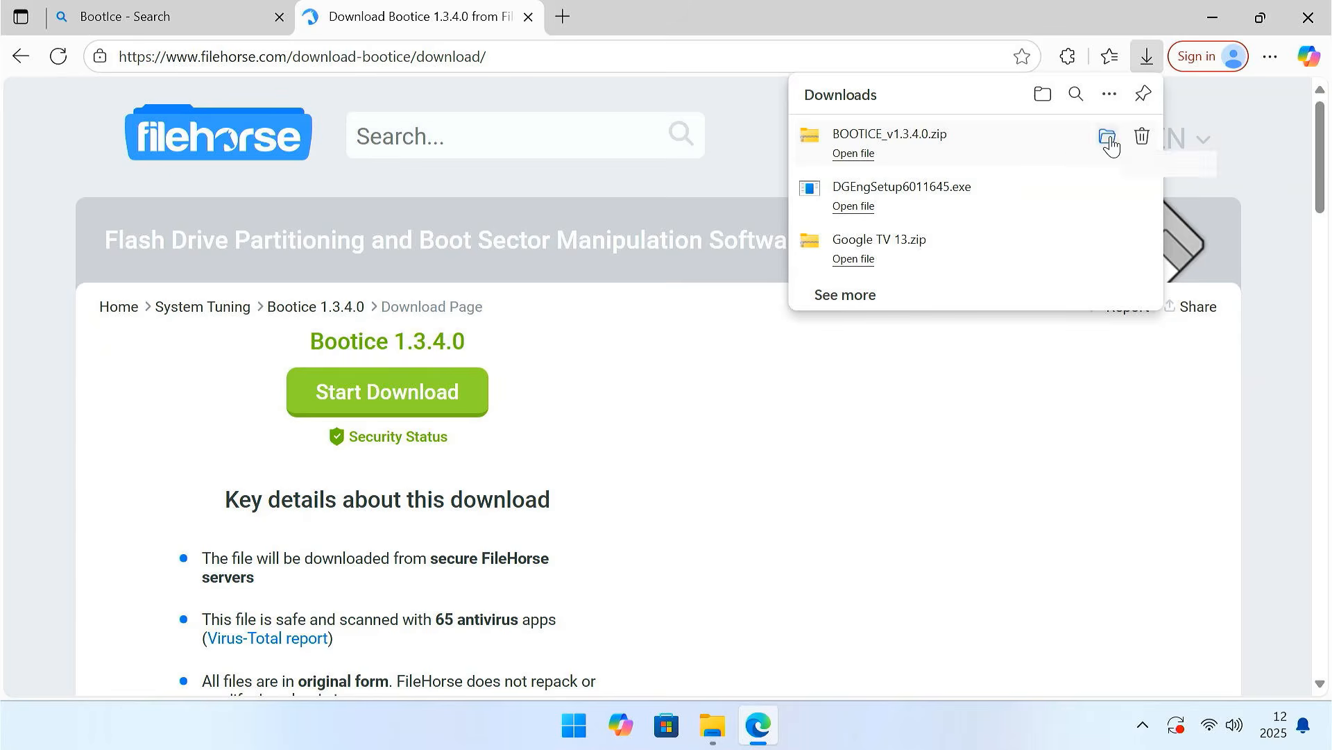
{"action": "left_click", "coordinate": [1294, 14]}
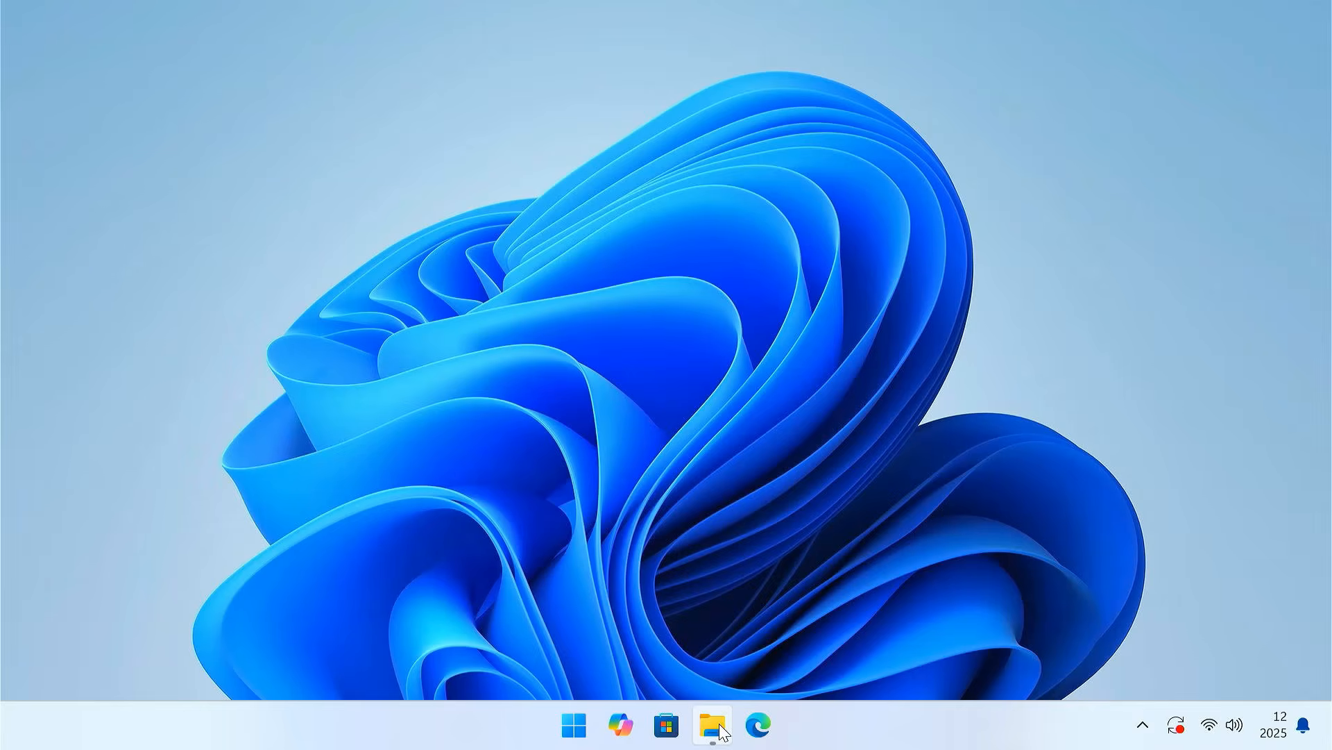
- Extract the BOOTICE_v1.3.4.0 zip archive in the Downloads folder to its default destination
{"action": "left_click", "coordinate": [719, 729]}
{"action": "left_click", "coordinate": [119, 295]}
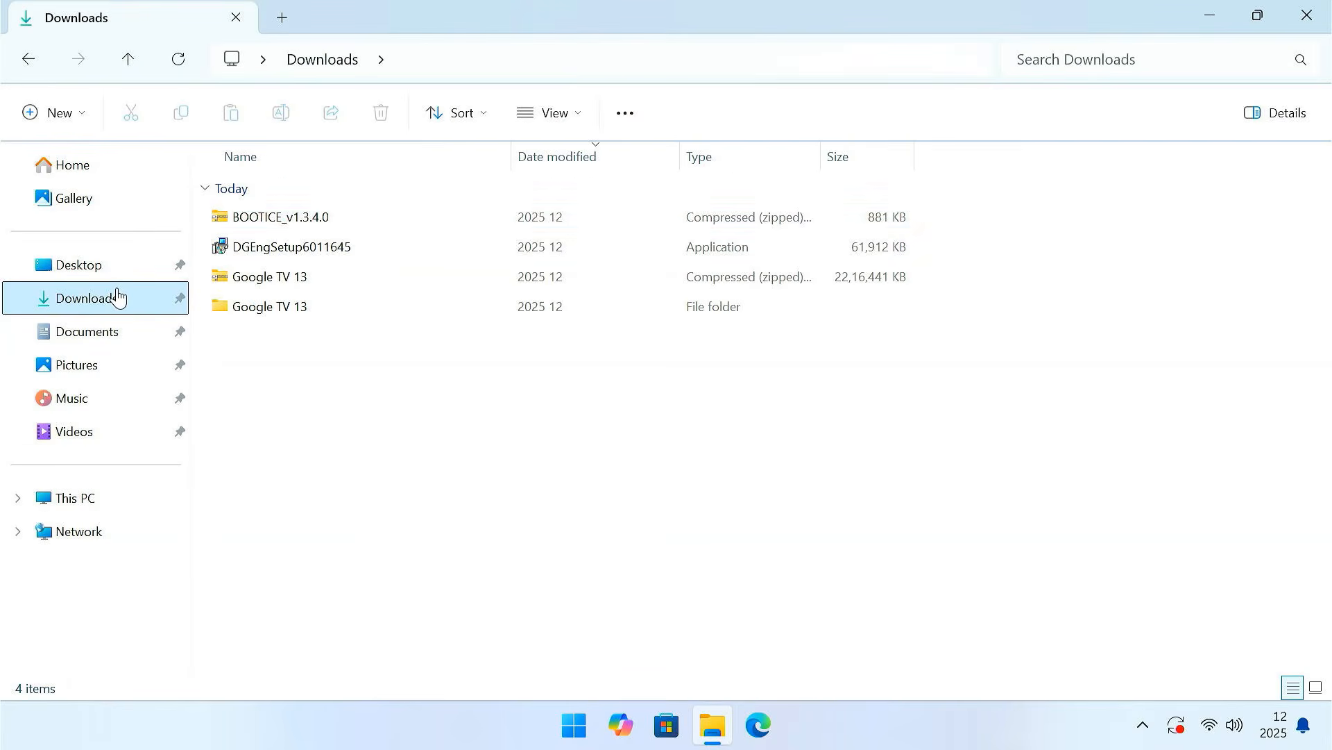
{"action": "left_click", "coordinate": [327, 218]}
{"action": "right_click", "coordinate": [348, 223]}
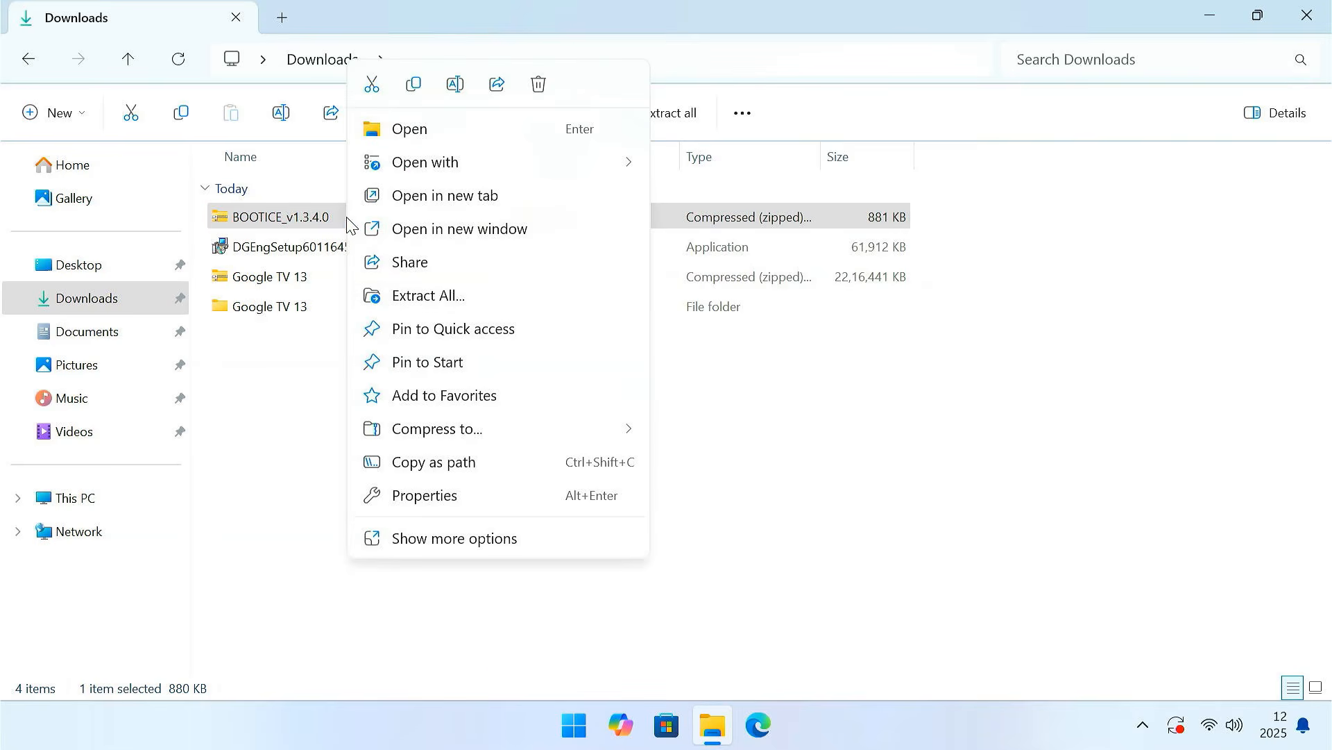
{"action": "left_click", "coordinate": [439, 297]}
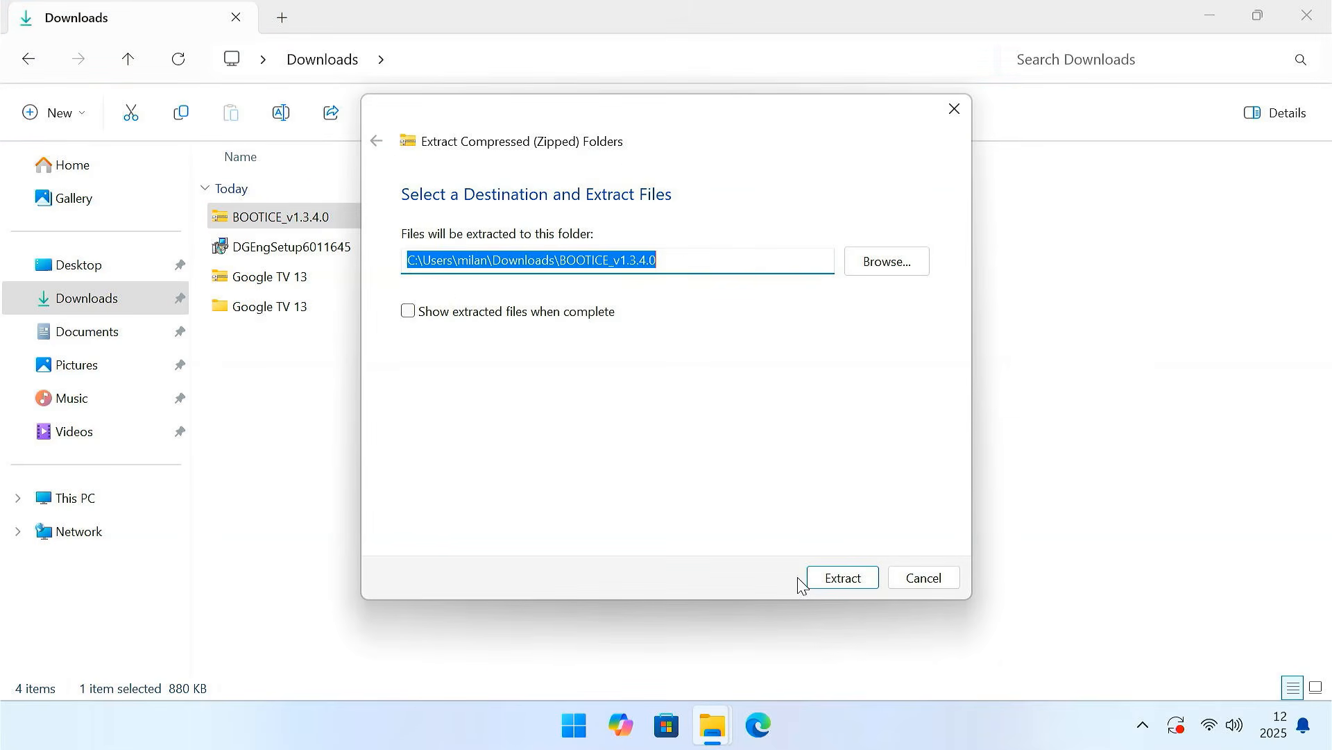
{"action": "left_click", "coordinate": [831, 582]}
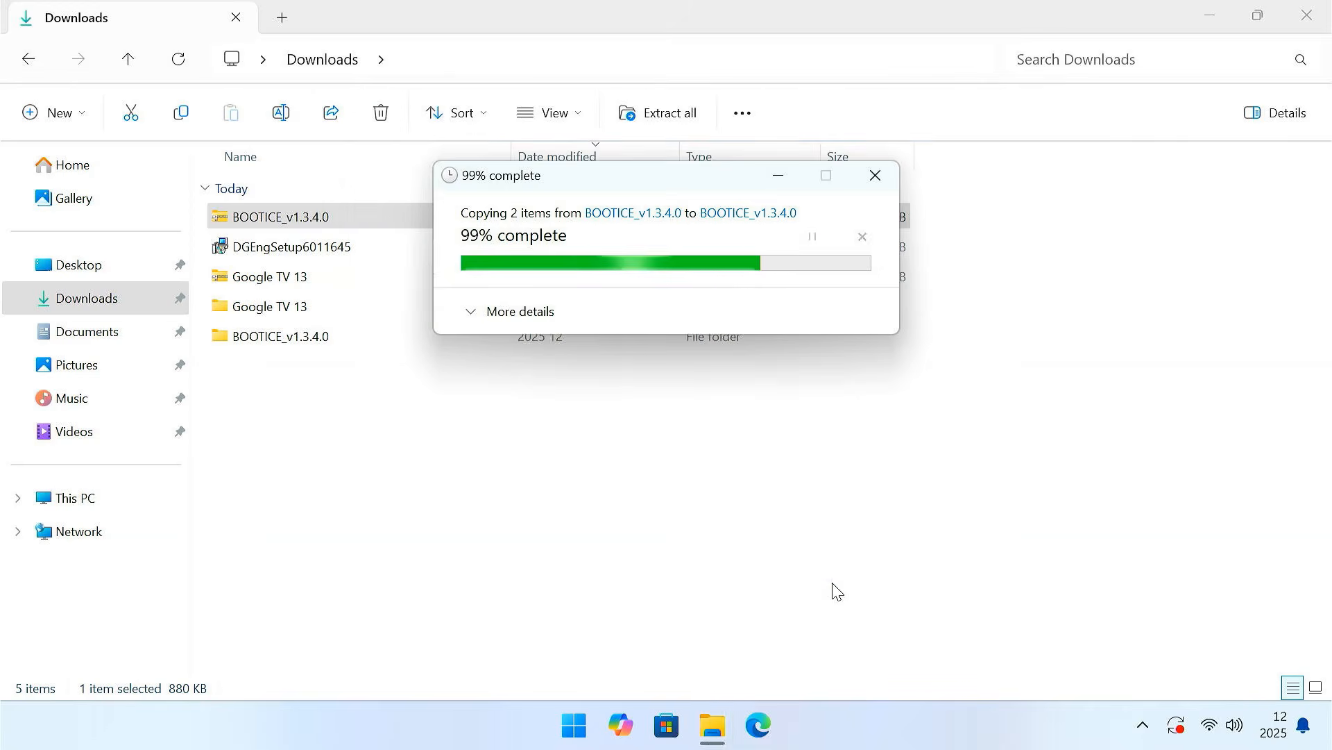
- Run BOOTICEx64 as administrator from the extracted BOOTICE_v1.3.4.0 folder and minimize File Explorer
{"action": "double_click", "coordinate": [342, 340]}
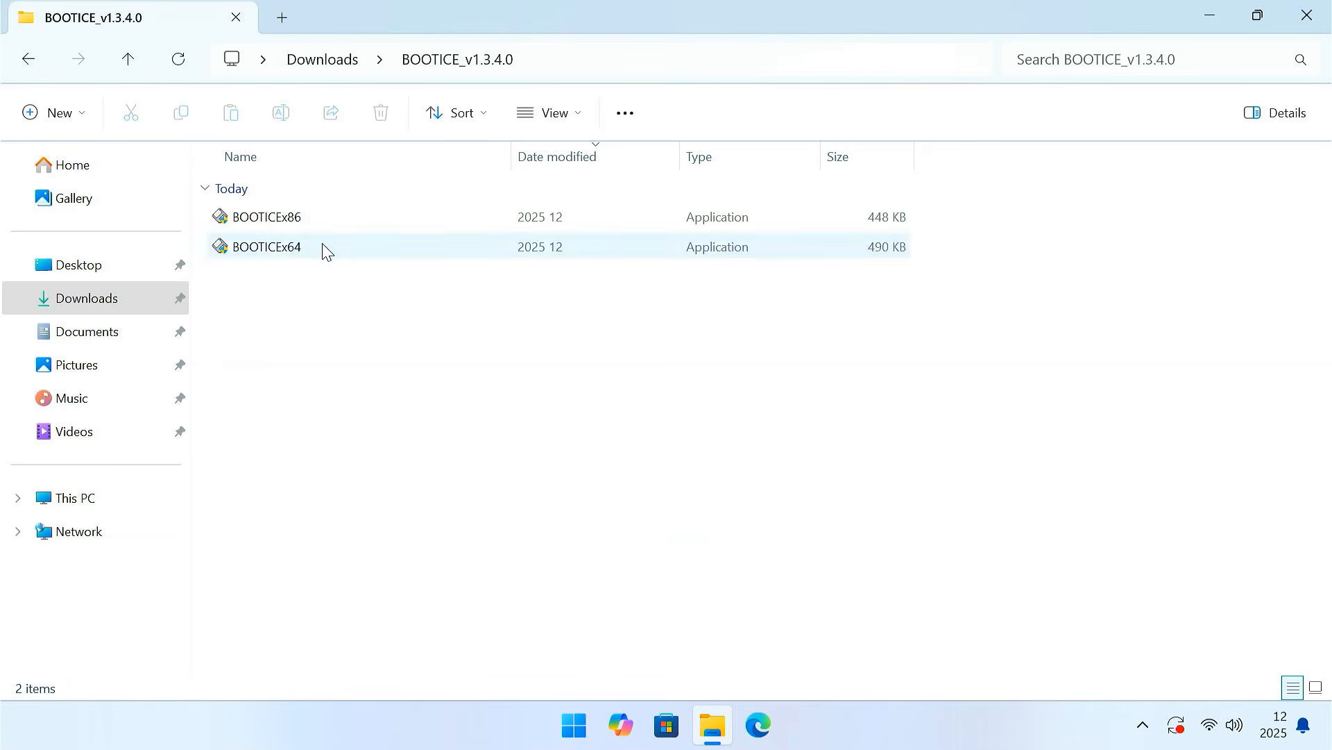
{"action": "left_click", "coordinate": [324, 248]}
{"action": "right_click", "coordinate": [326, 252]}
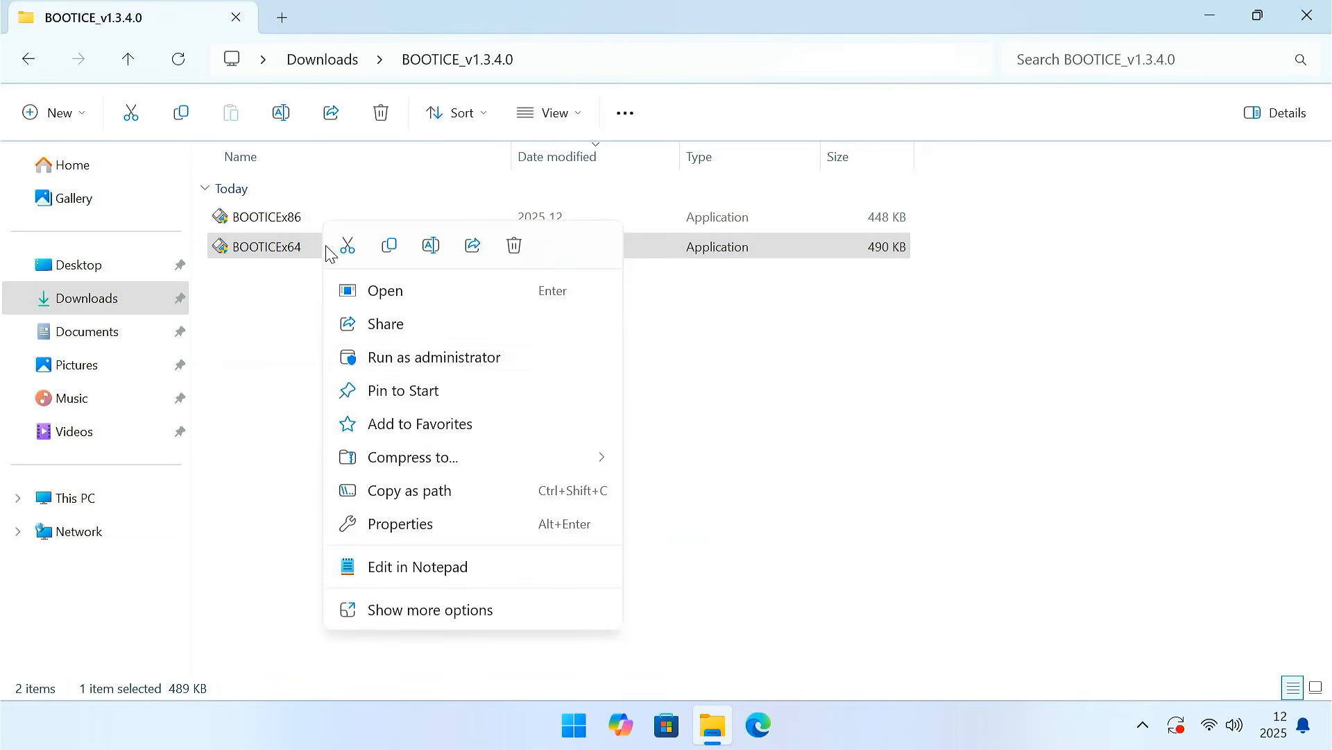
{"action": "left_click", "coordinate": [441, 360]}
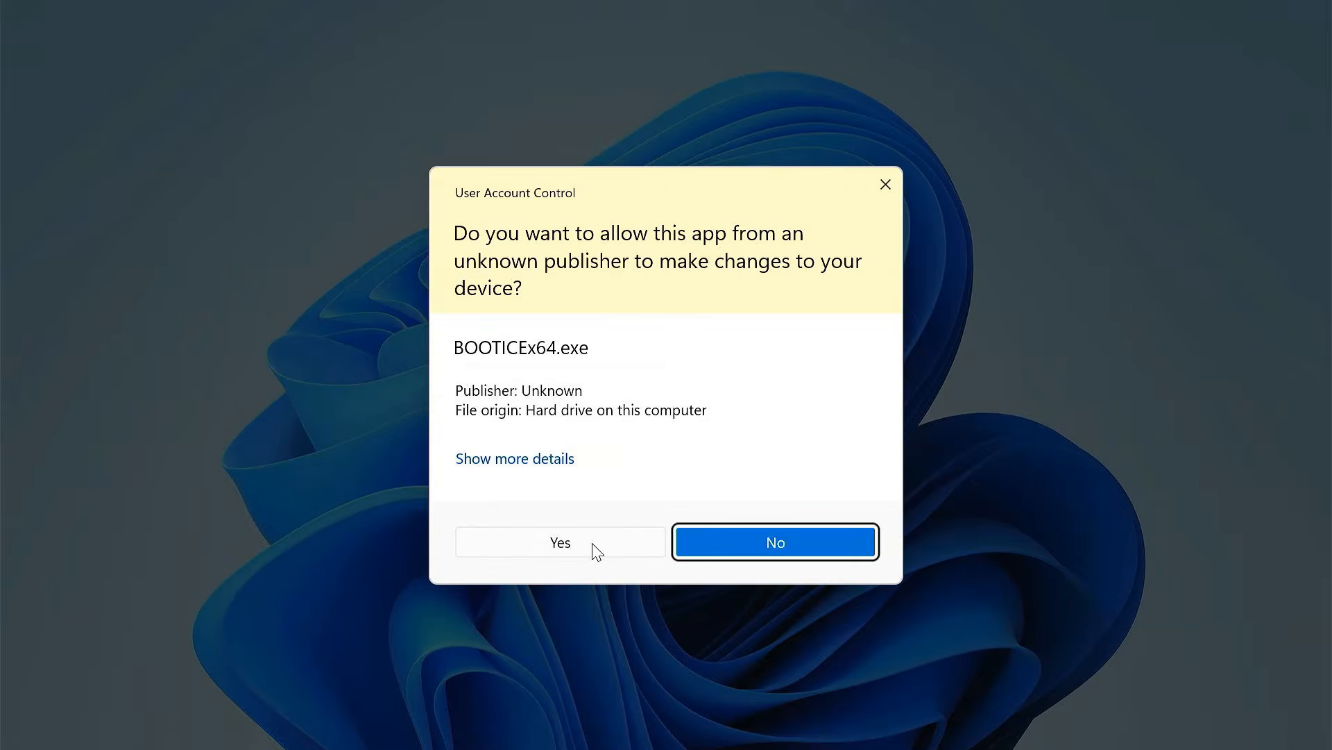
{"action": "left_click", "coordinate": [593, 545]}
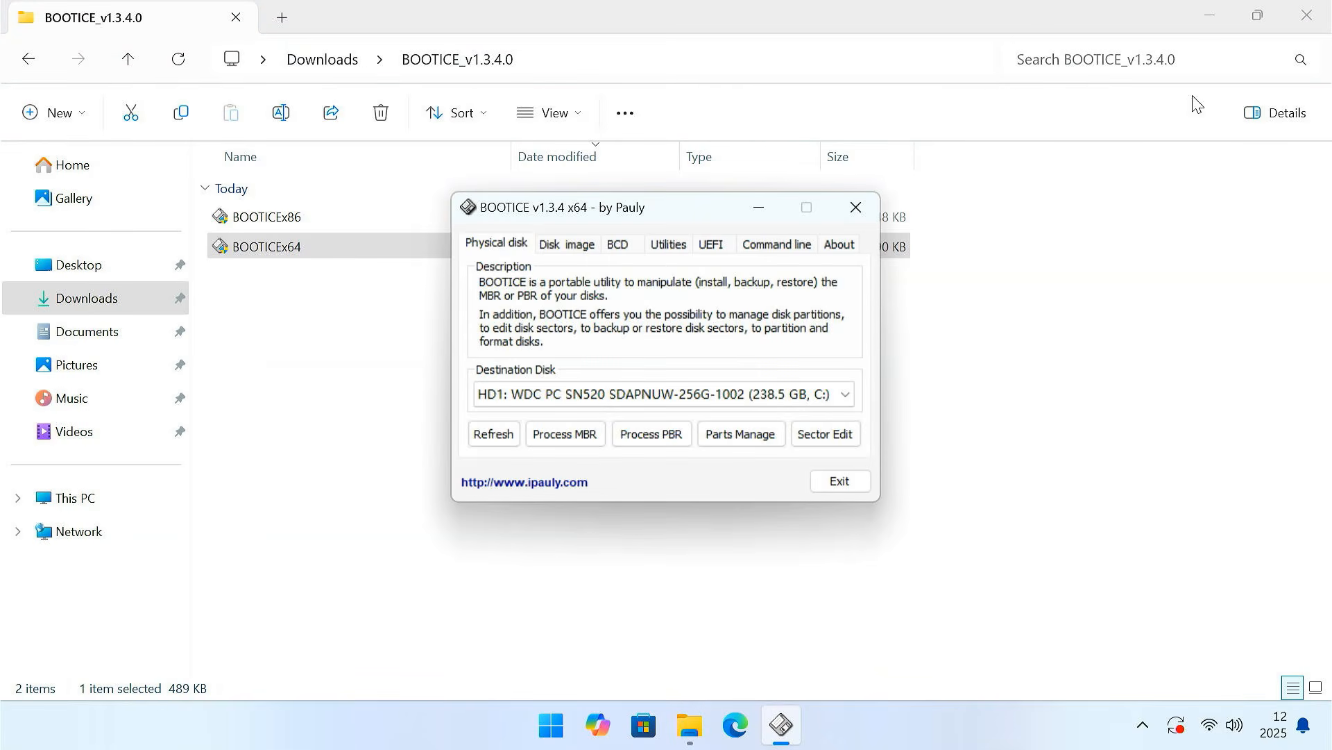
{"action": "left_click", "coordinate": [1213, 18]}
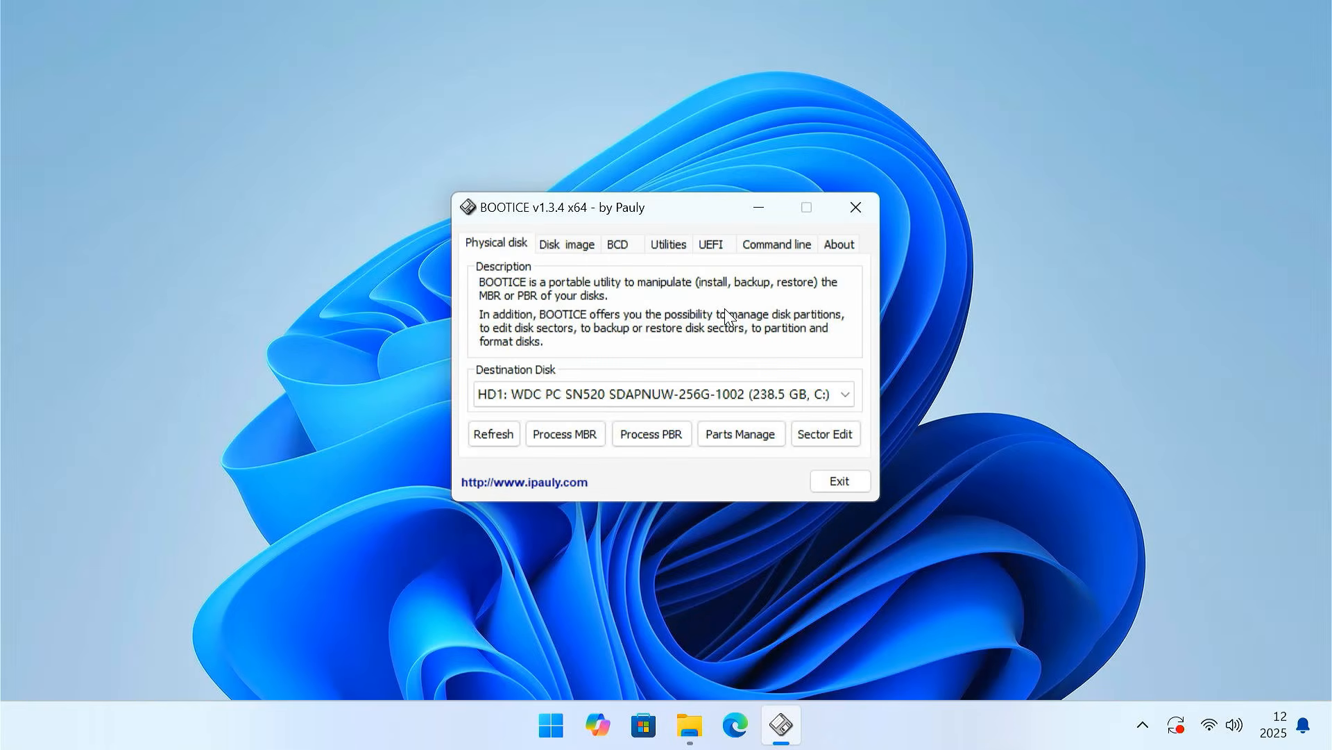
- Choose HD0: Matrix 512GB as the destination disk and open its partition boot record settings for the FAT32 Boot (E:) partition
{"action": "left_click", "coordinate": [596, 393]}
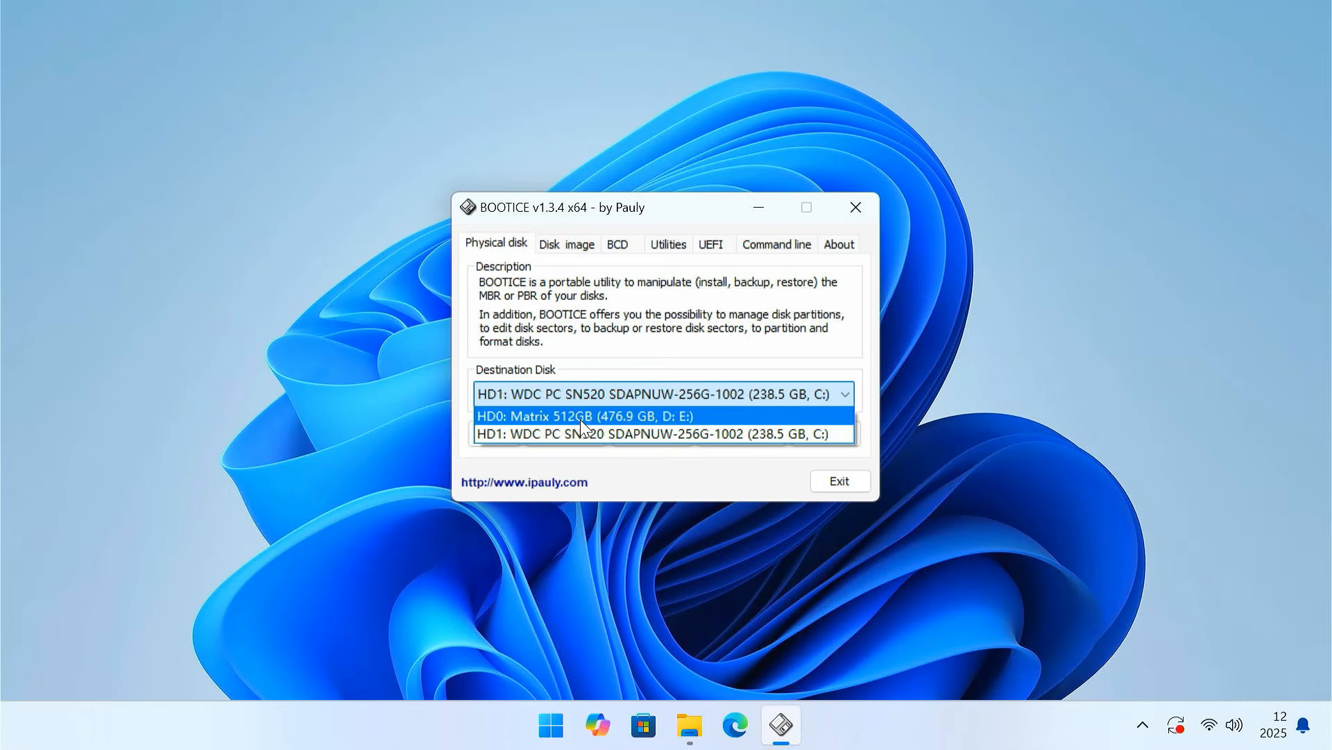
{"action": "left_click", "coordinate": [580, 417]}
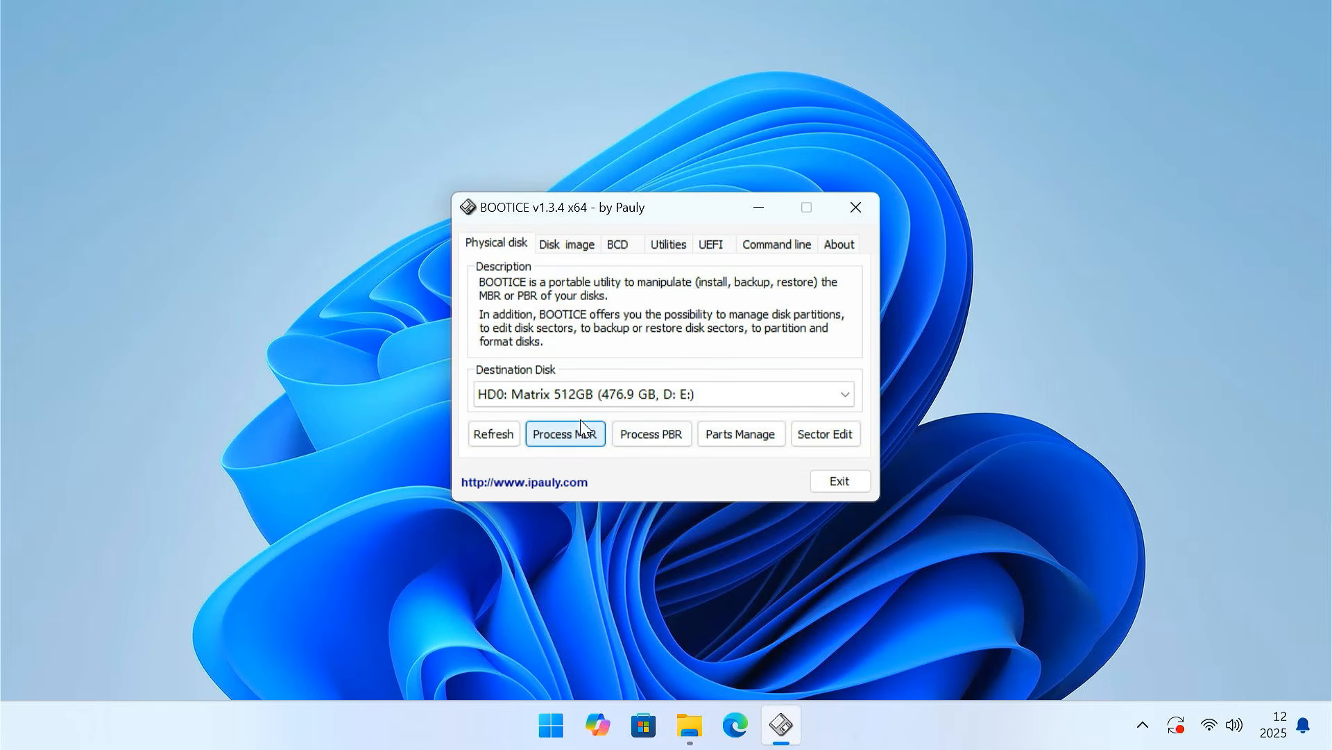
{"action": "left_click", "coordinate": [667, 445]}
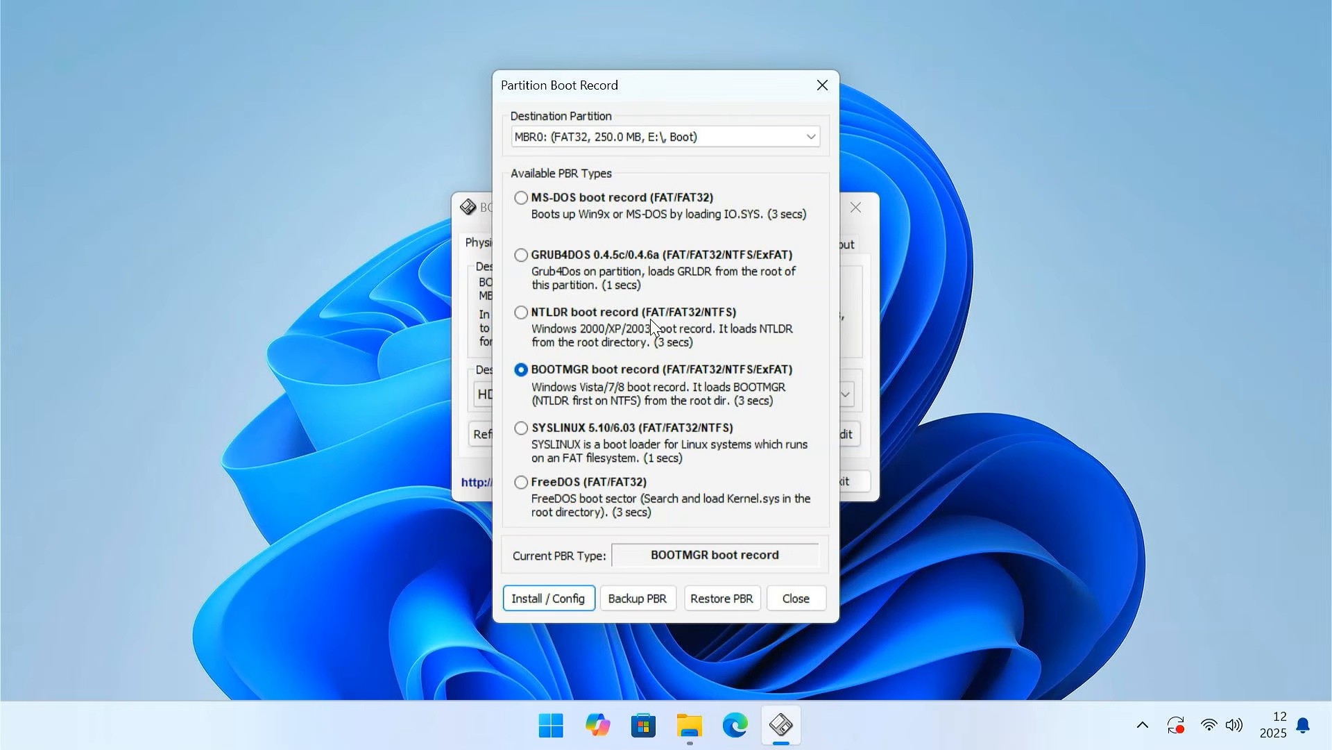
{"action": "left_click", "coordinate": [625, 138]}
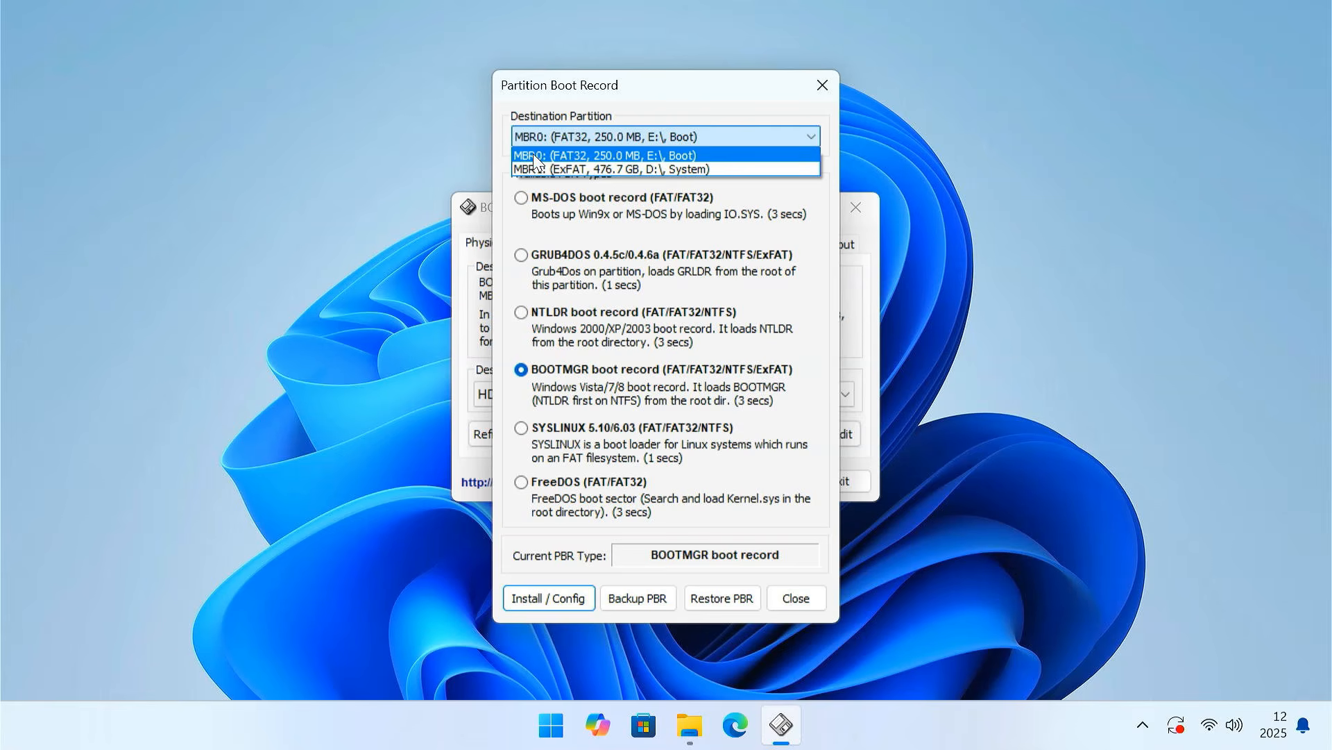
{"action": "left_click", "coordinate": [654, 154]}
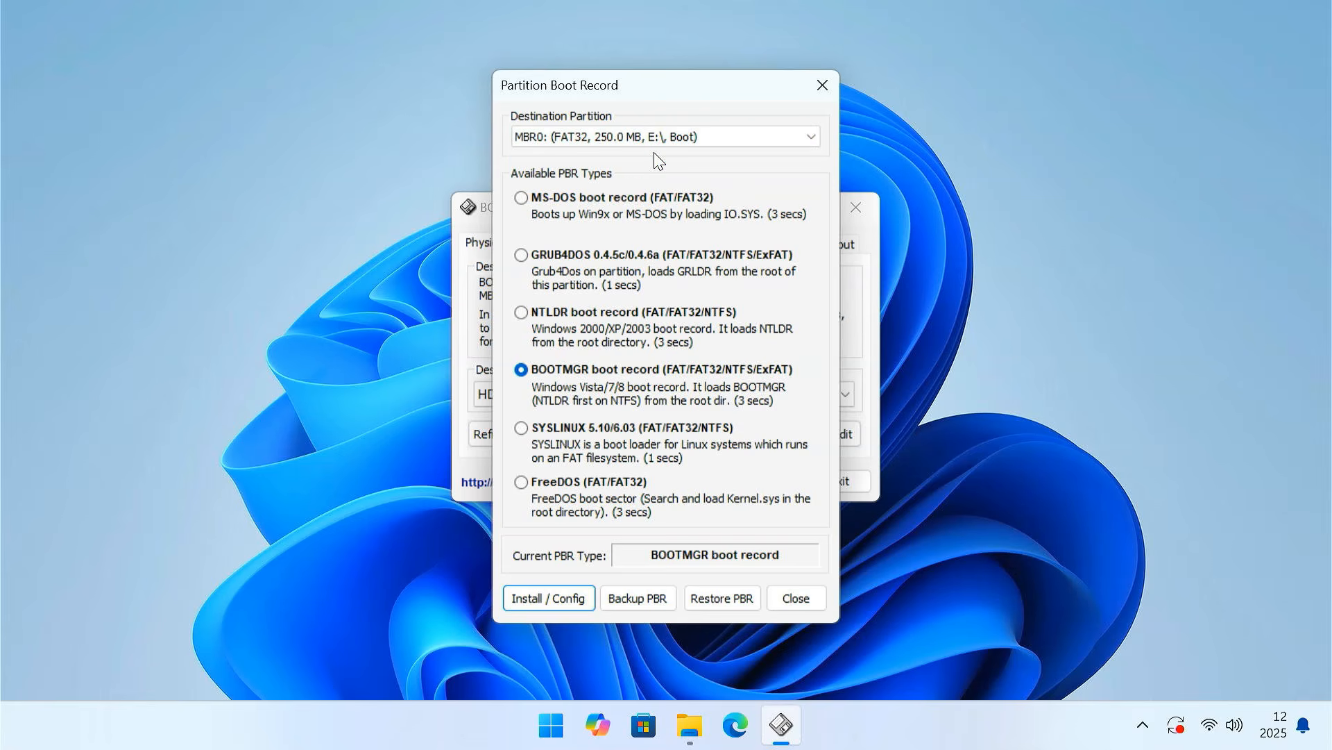
- Install the SYSLINUX boot record, version 6.03, on the Boot partition and exit BOOTICE
{"action": "left_click", "coordinate": [526, 427]}
{"action": "left_click", "coordinate": [546, 598]}
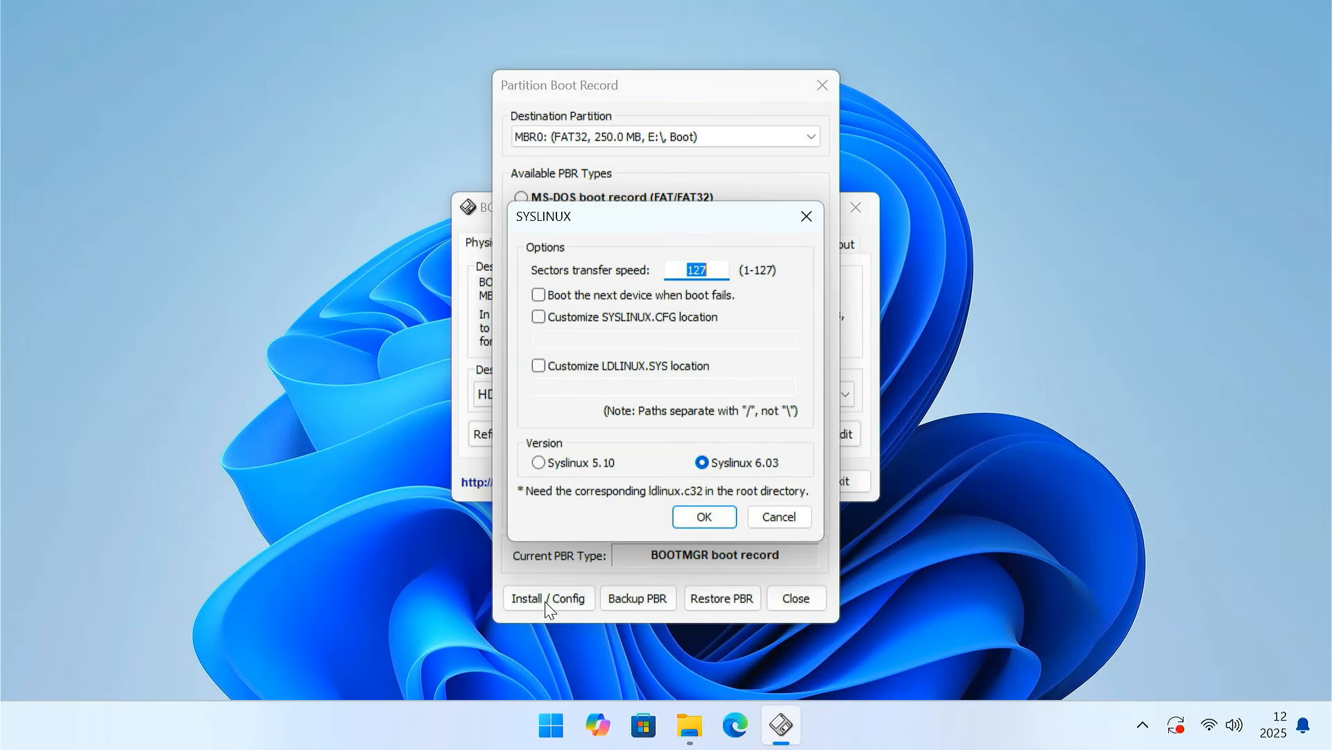
{"action": "left_click", "coordinate": [703, 518]}
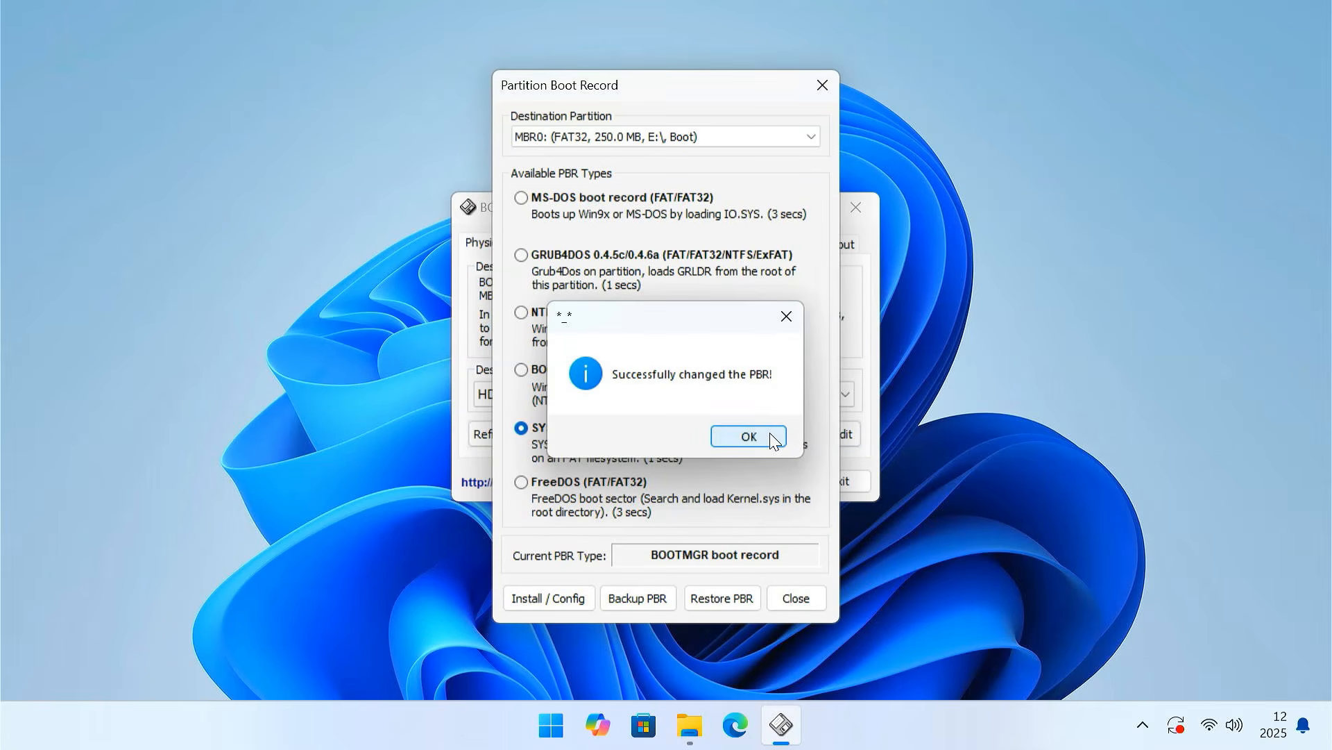
{"action": "left_click", "coordinate": [745, 435]}
{"action": "left_click", "coordinate": [798, 600]}
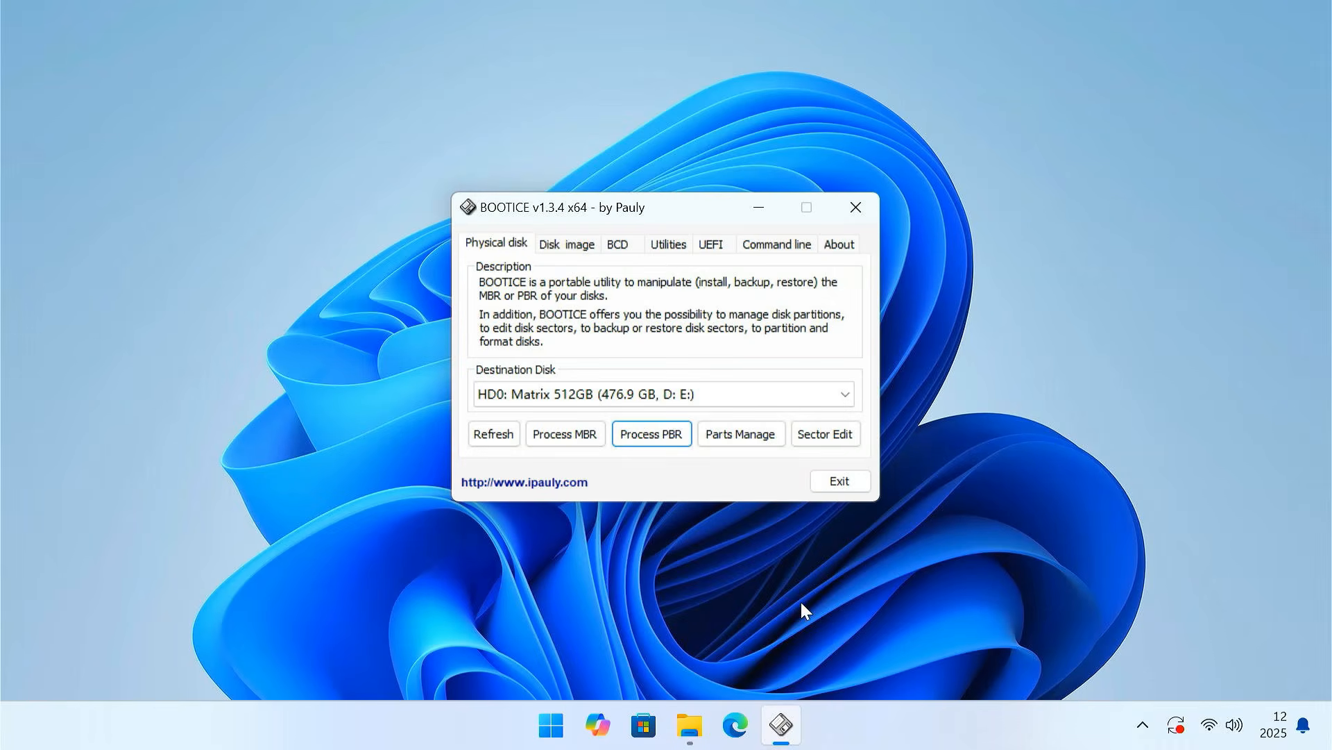
{"action": "left_click", "coordinate": [831, 488]}
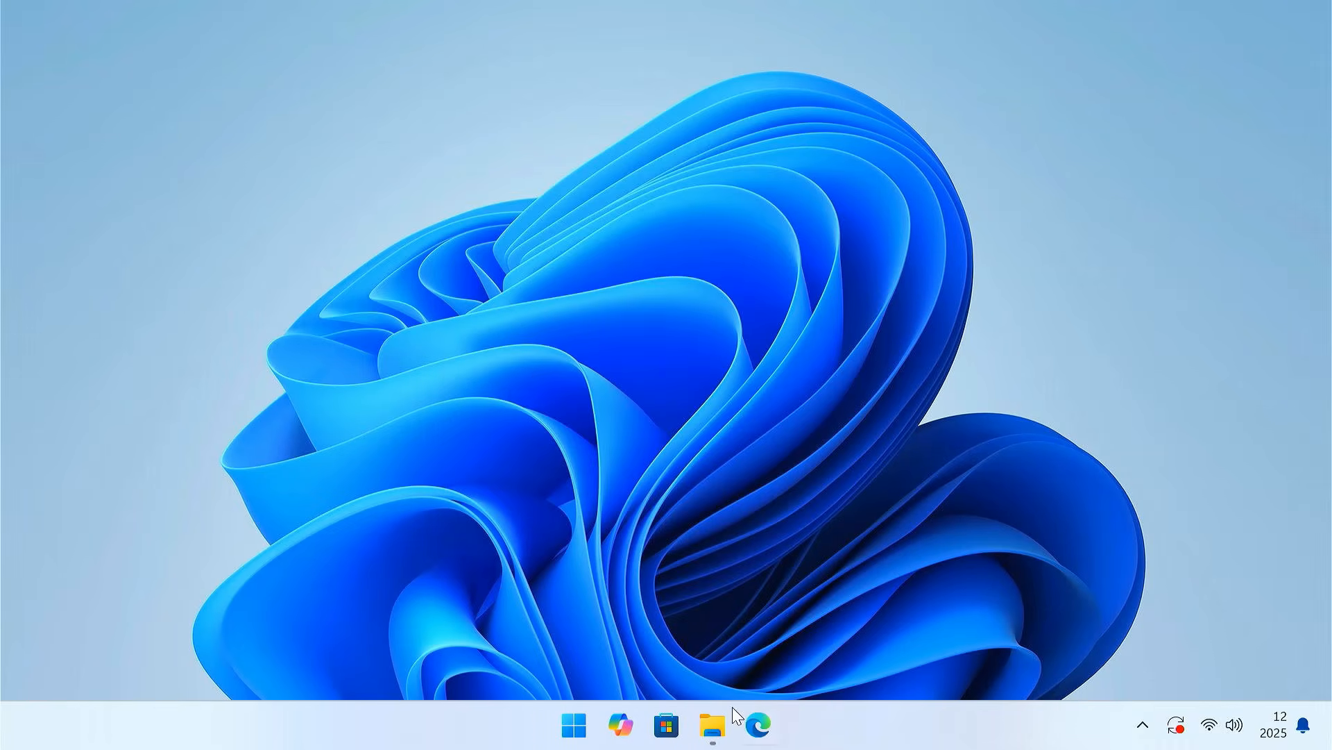
- Mount the GoogleTV 13 BRTDTV disc image from the Google TV 13 + Data folder in Downloads, allowing the file to open
{"action": "left_click", "coordinate": [736, 717]}
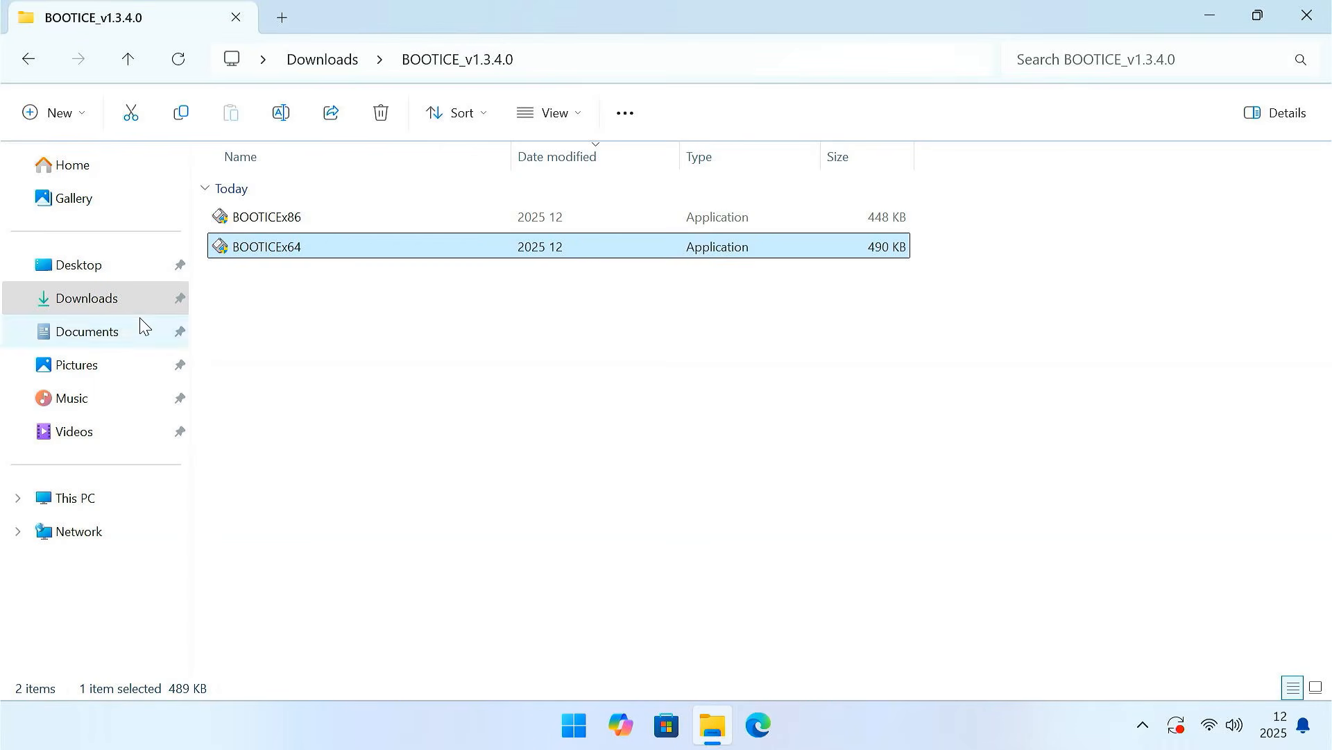
{"action": "left_click", "coordinate": [126, 311]}
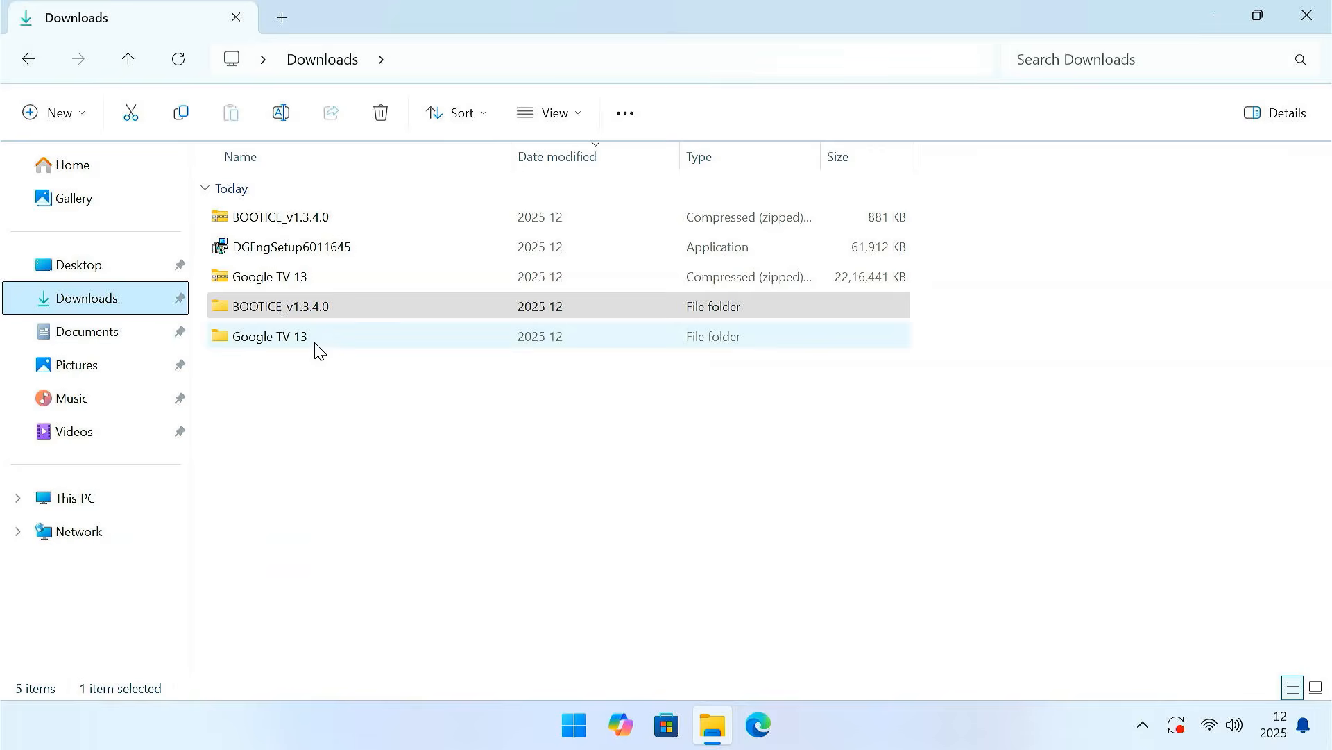
{"action": "double_click", "coordinate": [315, 343]}
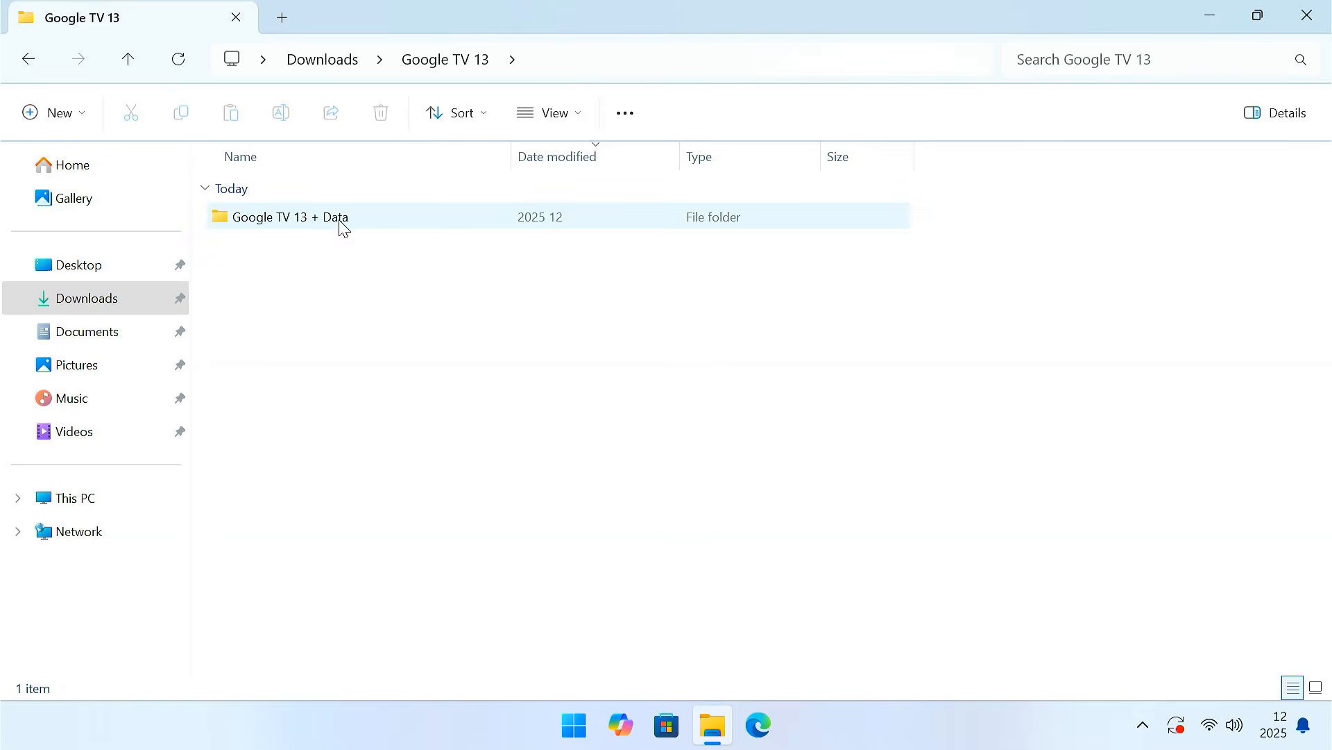
{"action": "double_click", "coordinate": [342, 217]}
{"action": "left_click", "coordinate": [340, 221]}
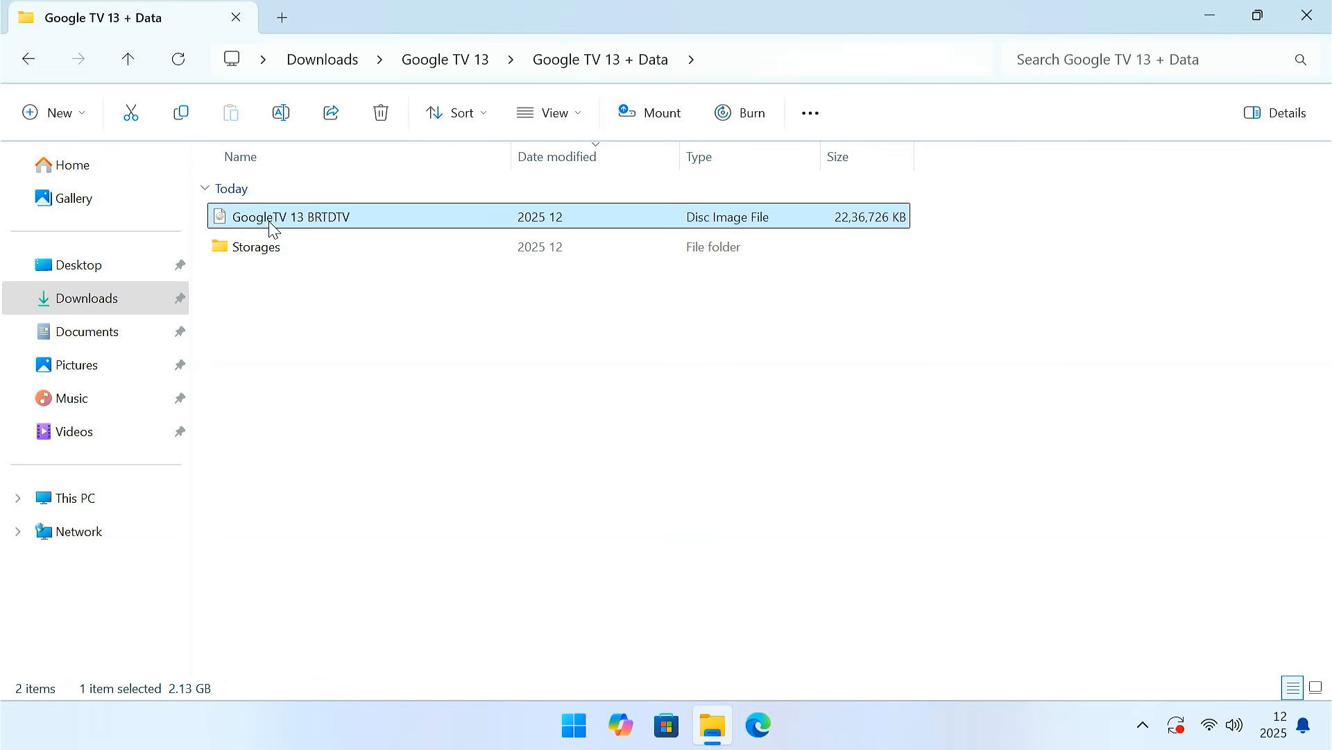
{"action": "right_click", "coordinate": [333, 228]}
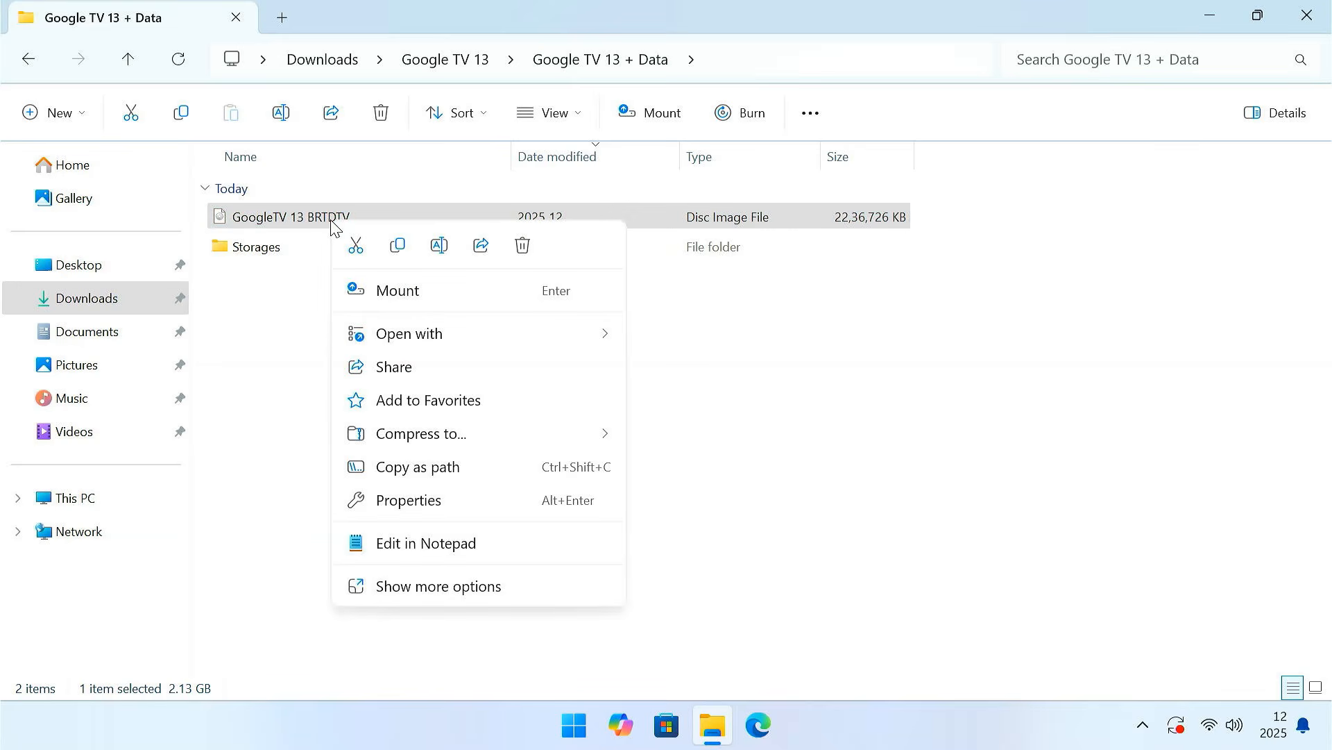
{"action": "left_click", "coordinate": [432, 297]}
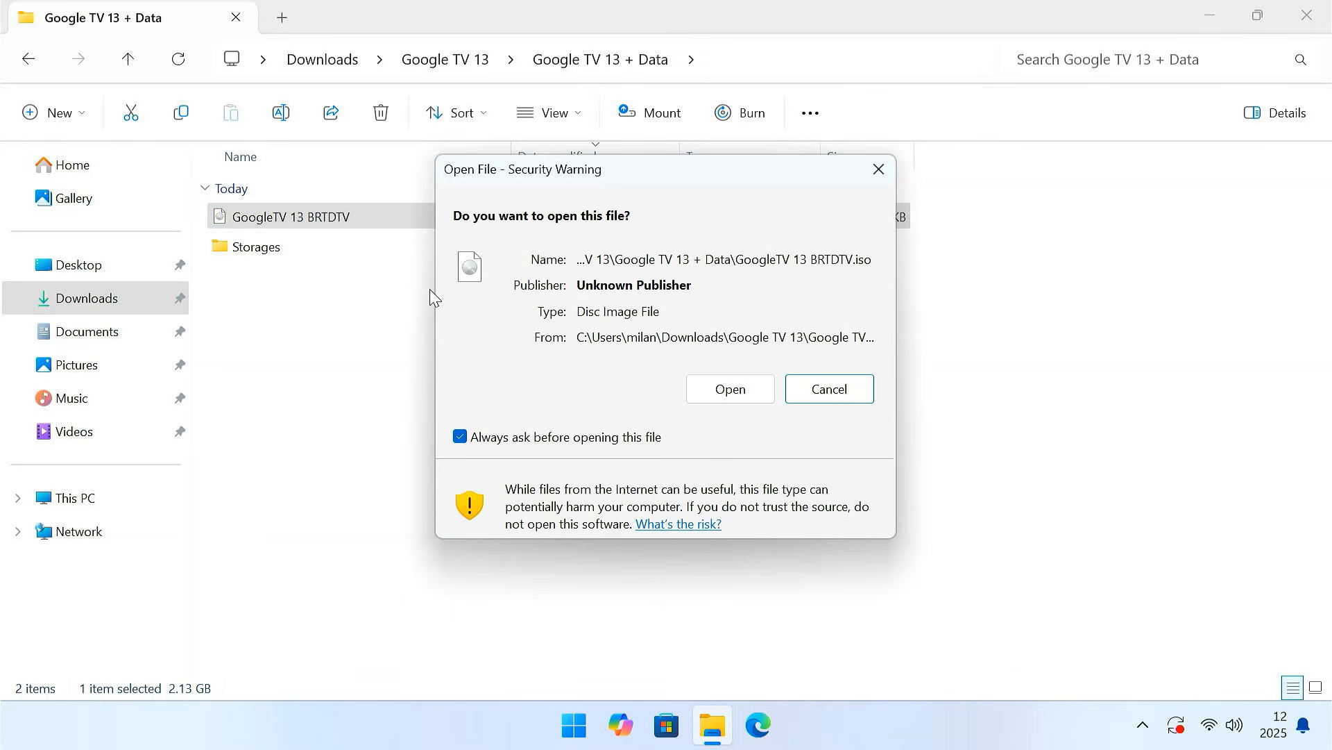
{"action": "left_click", "coordinate": [717, 390]}
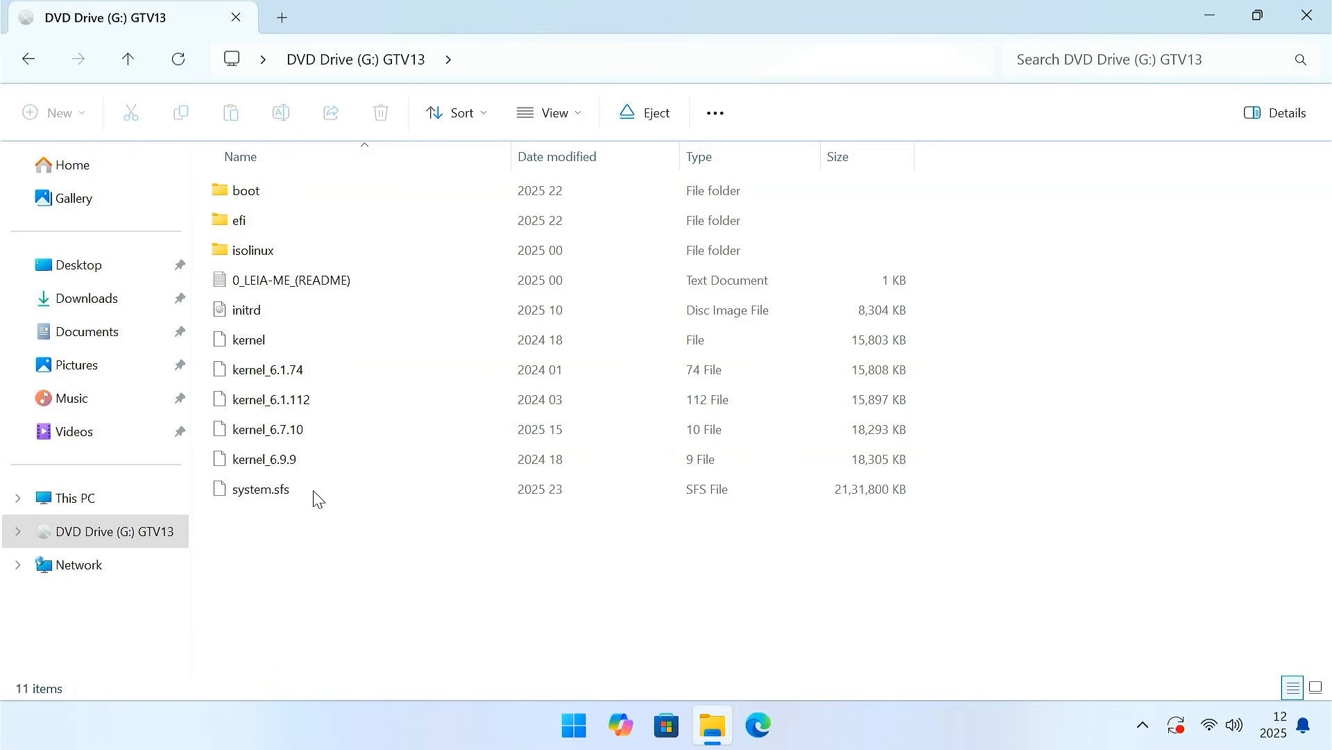
- Copy everything except system.sfs from the GTV13 DVD drive to the Boot (E:) drive
{"action": "left_click_drag", "start_coordinate": [203, 179], "coordinate": [327, 470]}
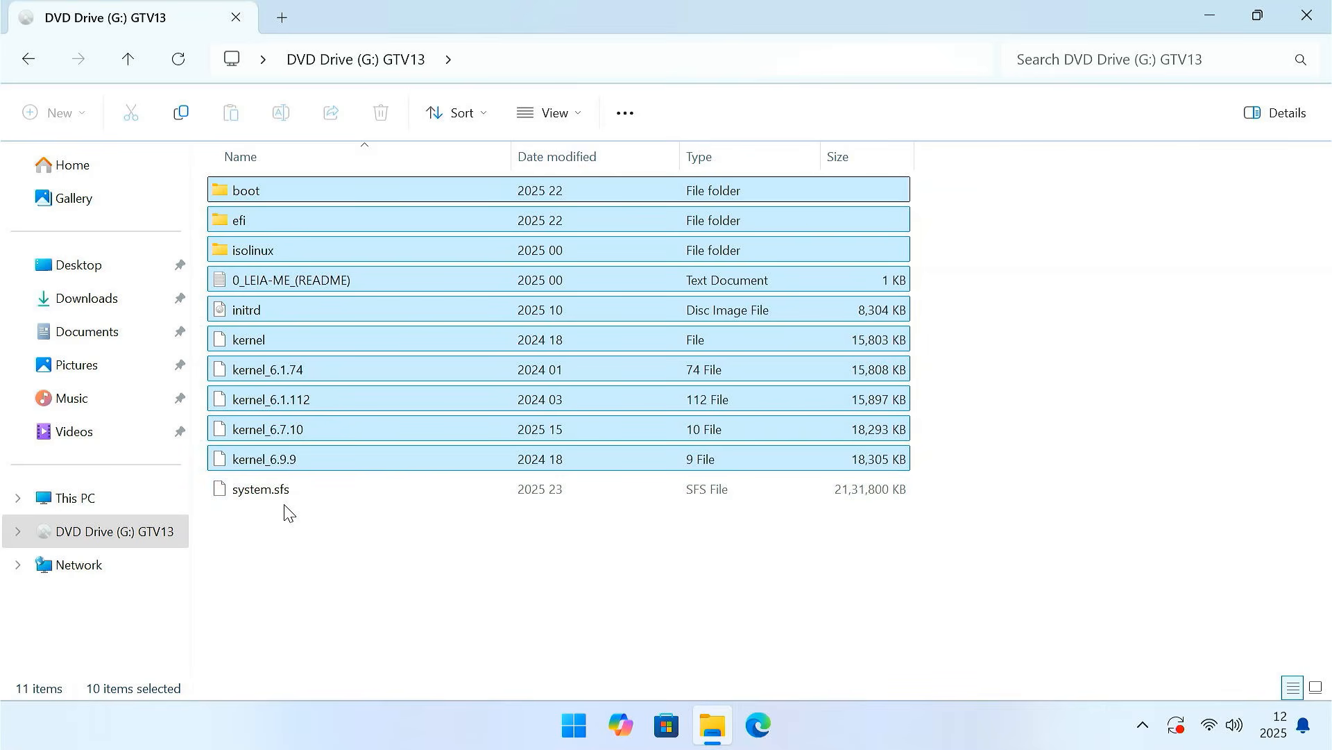
{"action": "right_click", "coordinate": [331, 361]}
{"action": "left_click", "coordinate": [354, 393]}
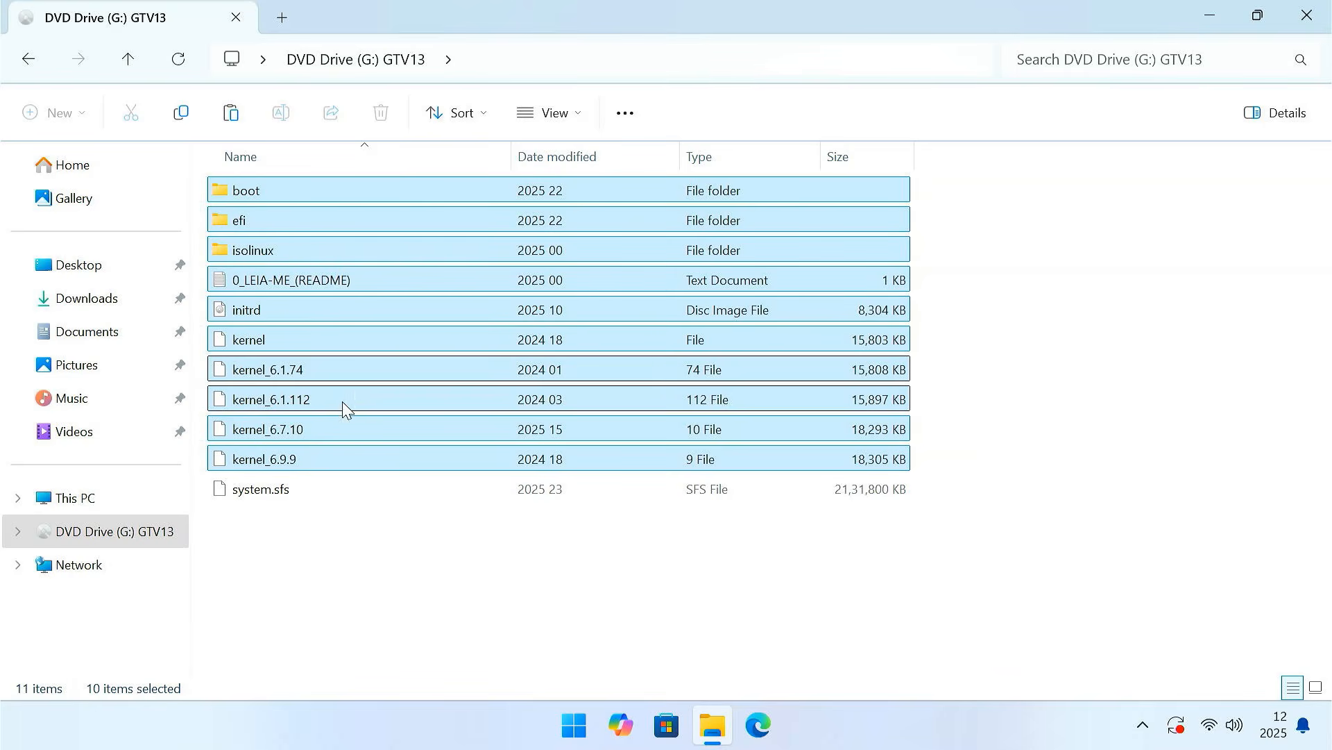
{"action": "left_click", "coordinate": [132, 499]}
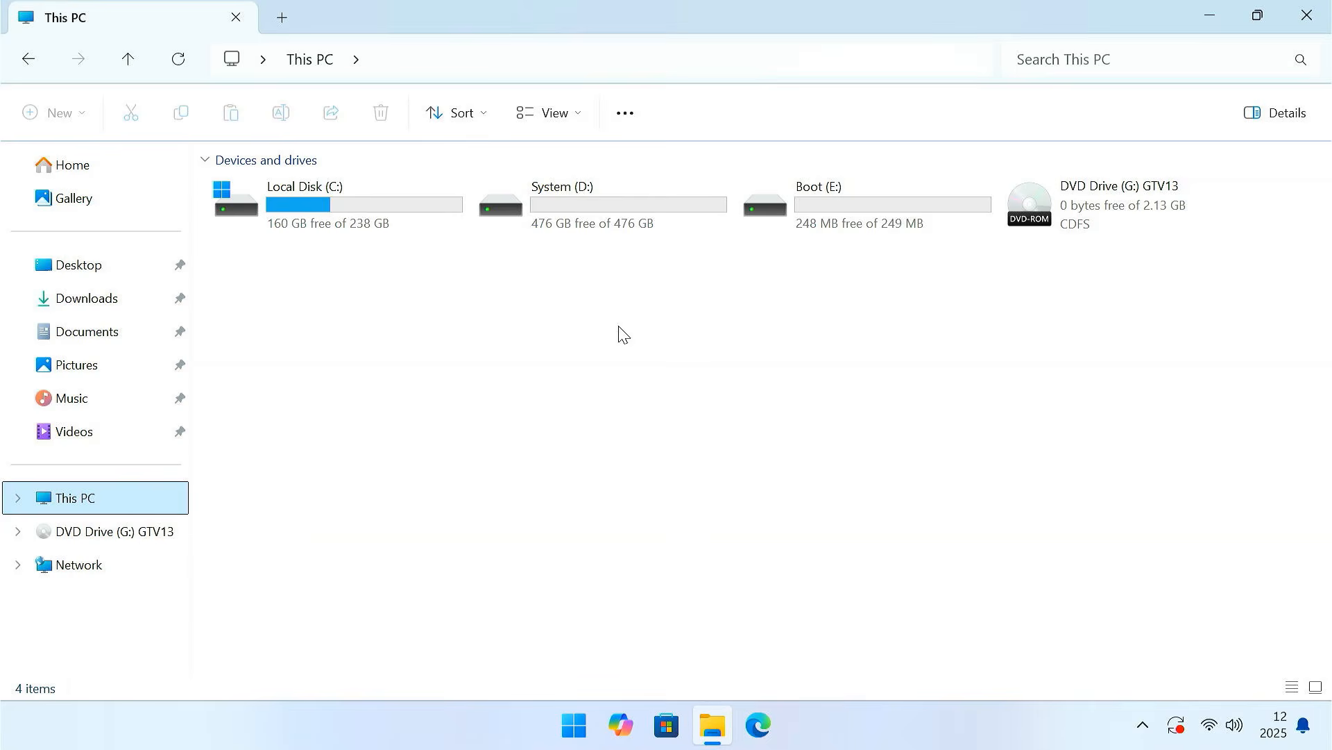
{"action": "left_click", "coordinate": [814, 208]}
{"action": "double_click", "coordinate": [813, 207]}
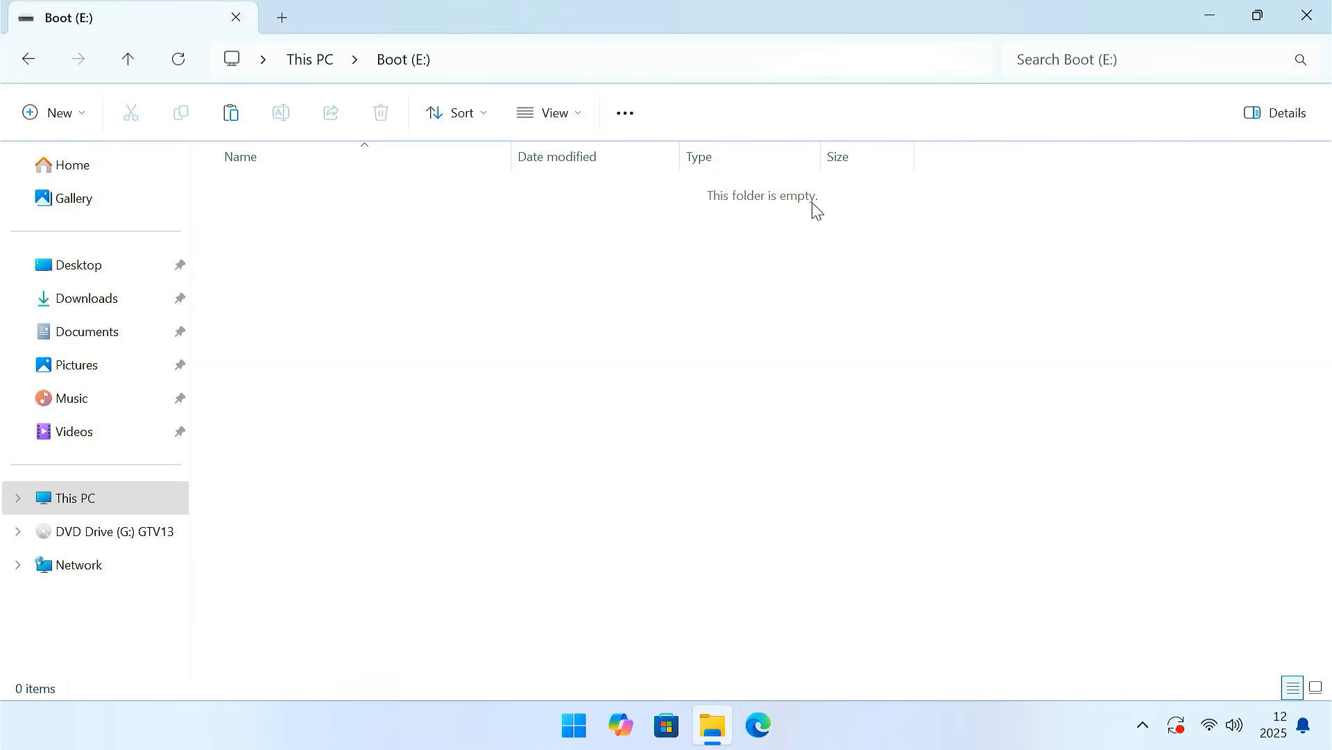
{"action": "right_click", "coordinate": [508, 269]}
{"action": "left_click", "coordinate": [534, 288]}
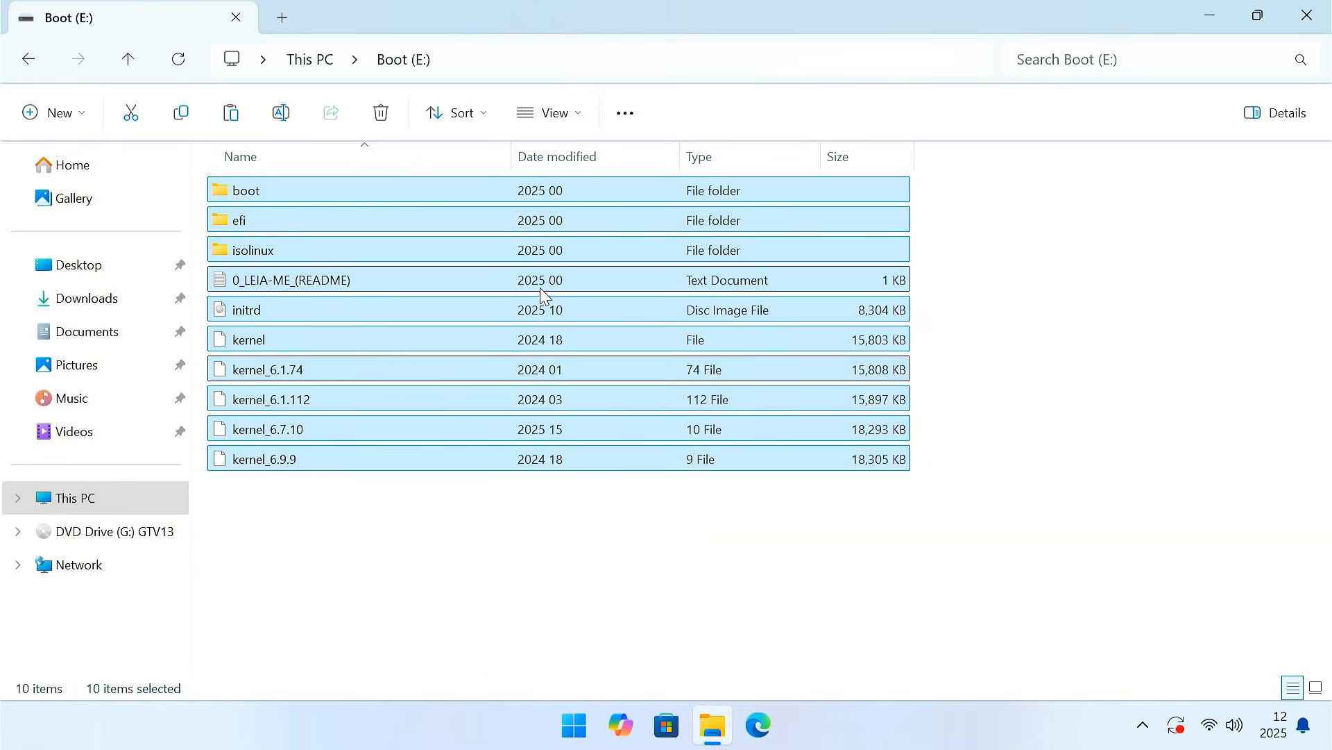
- Copy system.sfs from the GTV13 DVD drive to the System (D:) drive
{"action": "left_click", "coordinate": [157, 539]}
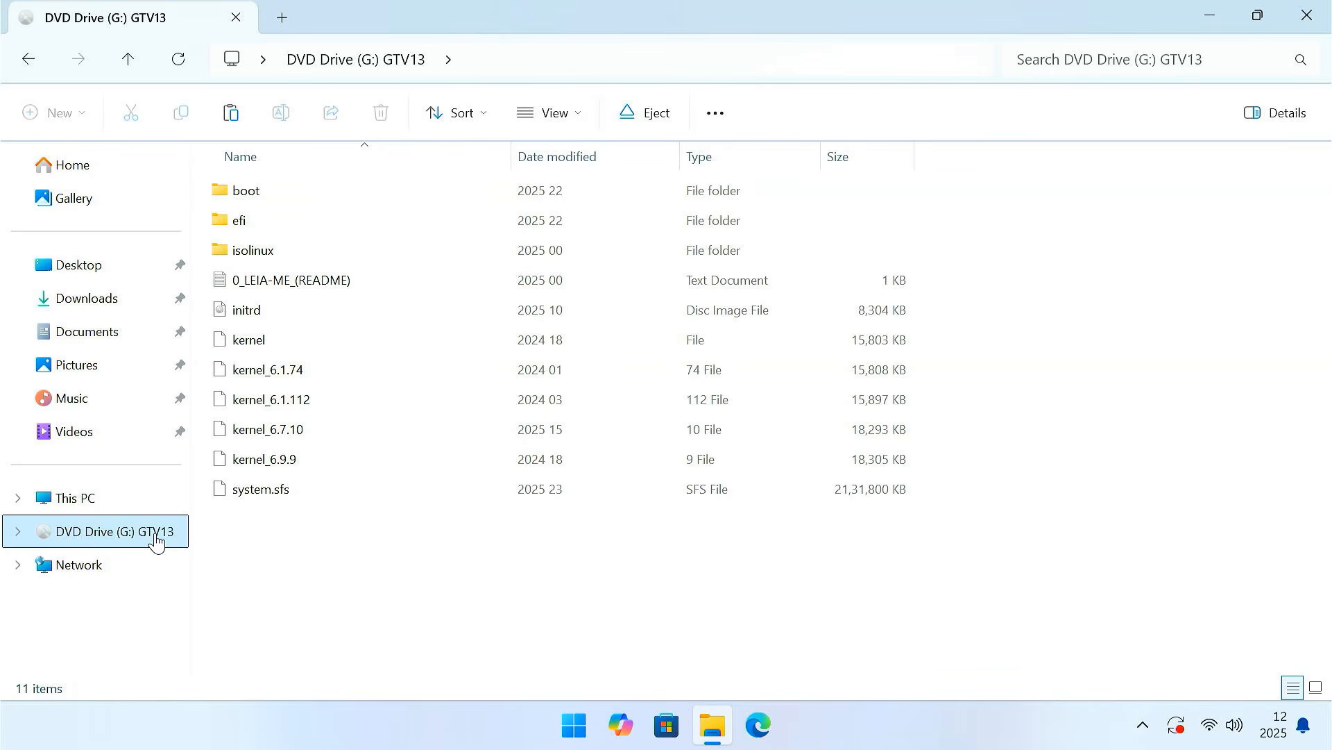
{"action": "left_click", "coordinate": [306, 491]}
{"action": "right_click", "coordinate": [306, 490]}
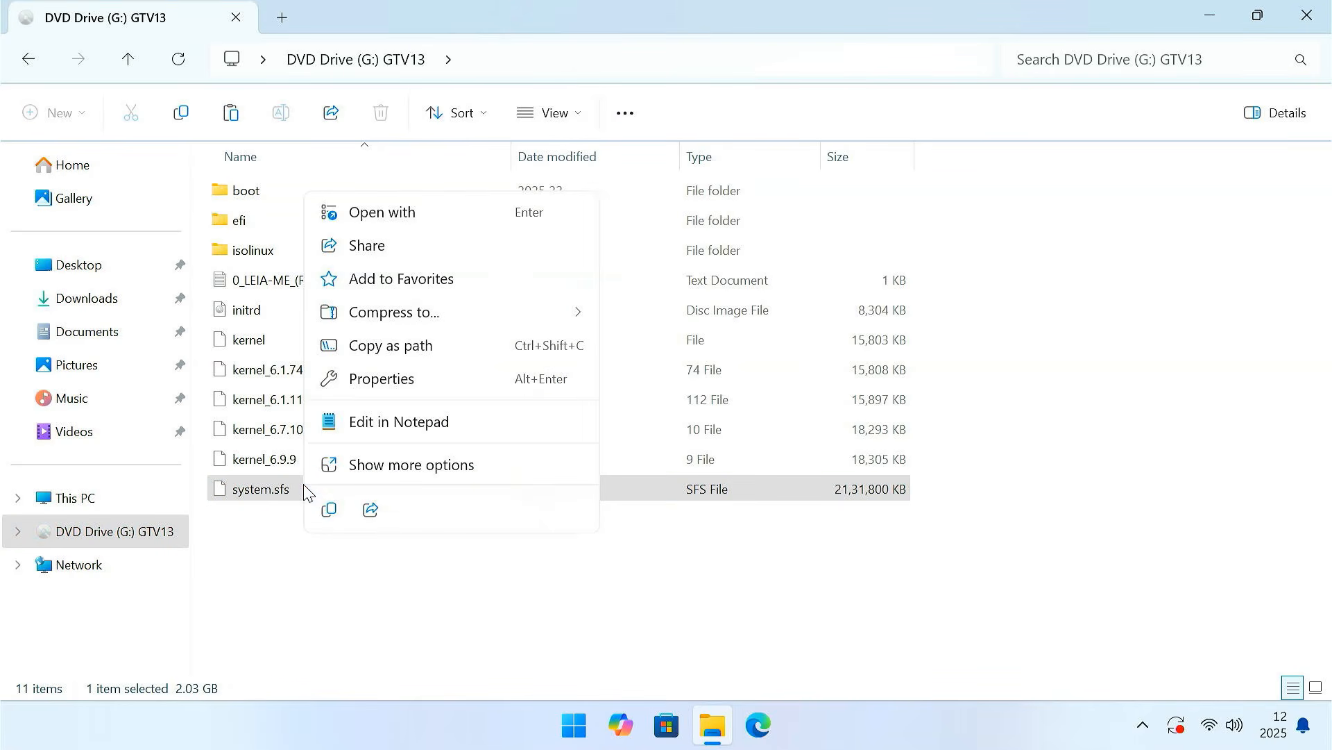
{"action": "left_click", "coordinate": [329, 509]}
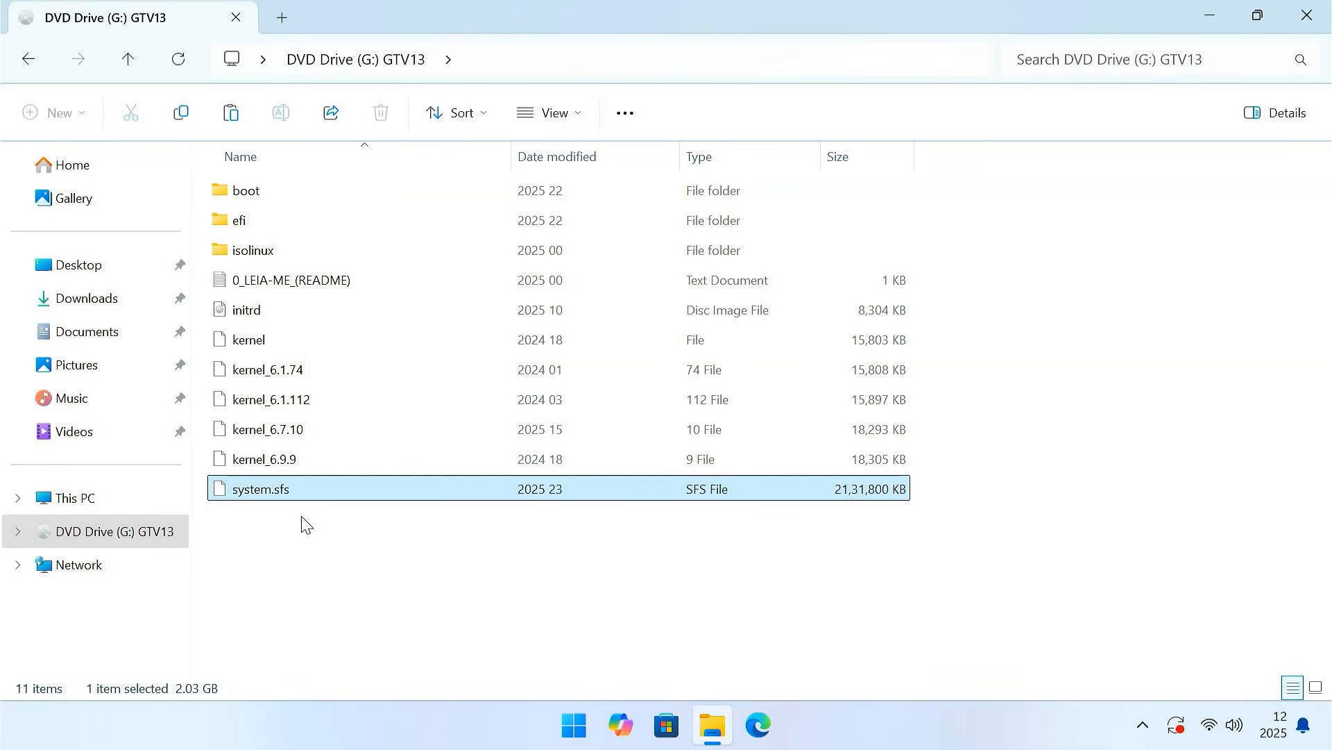
{"action": "left_click", "coordinate": [122, 507]}
{"action": "double_click", "coordinate": [610, 201]}
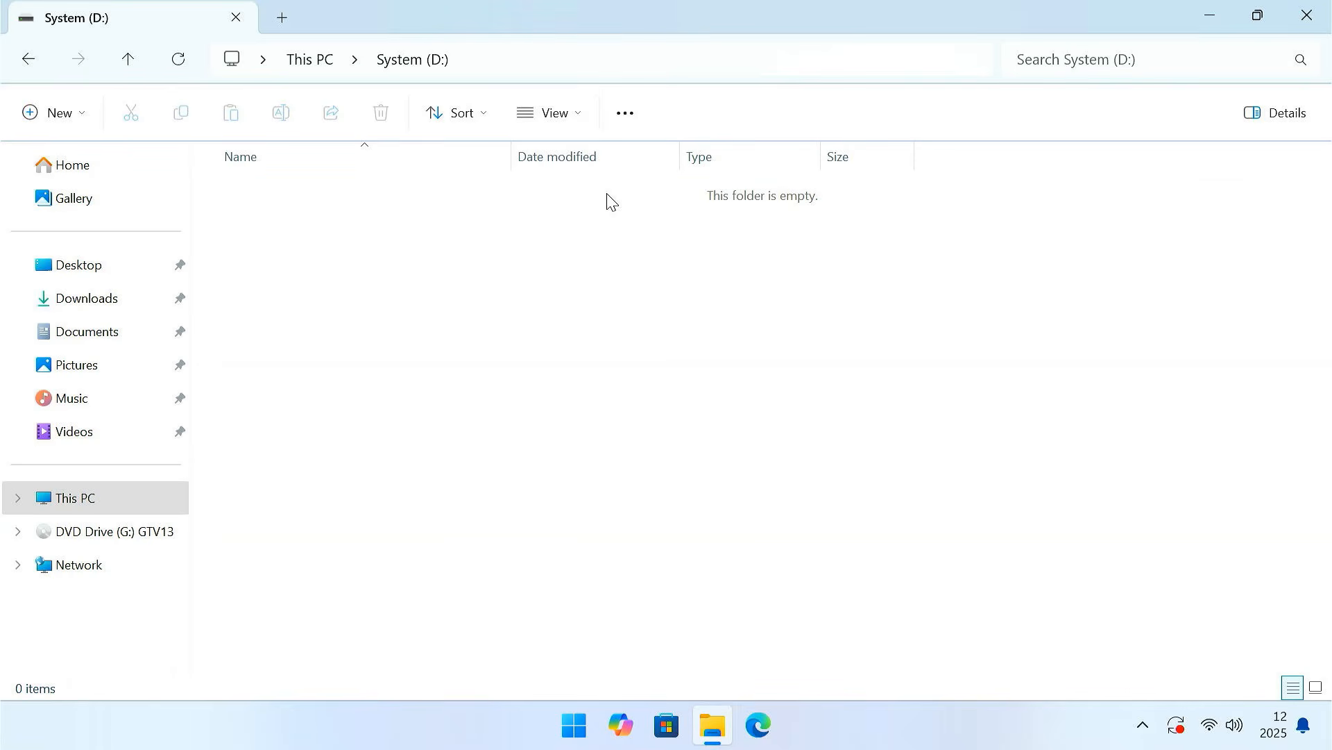
{"action": "right_click", "coordinate": [462, 279]}
{"action": "left_click", "coordinate": [480, 302]}
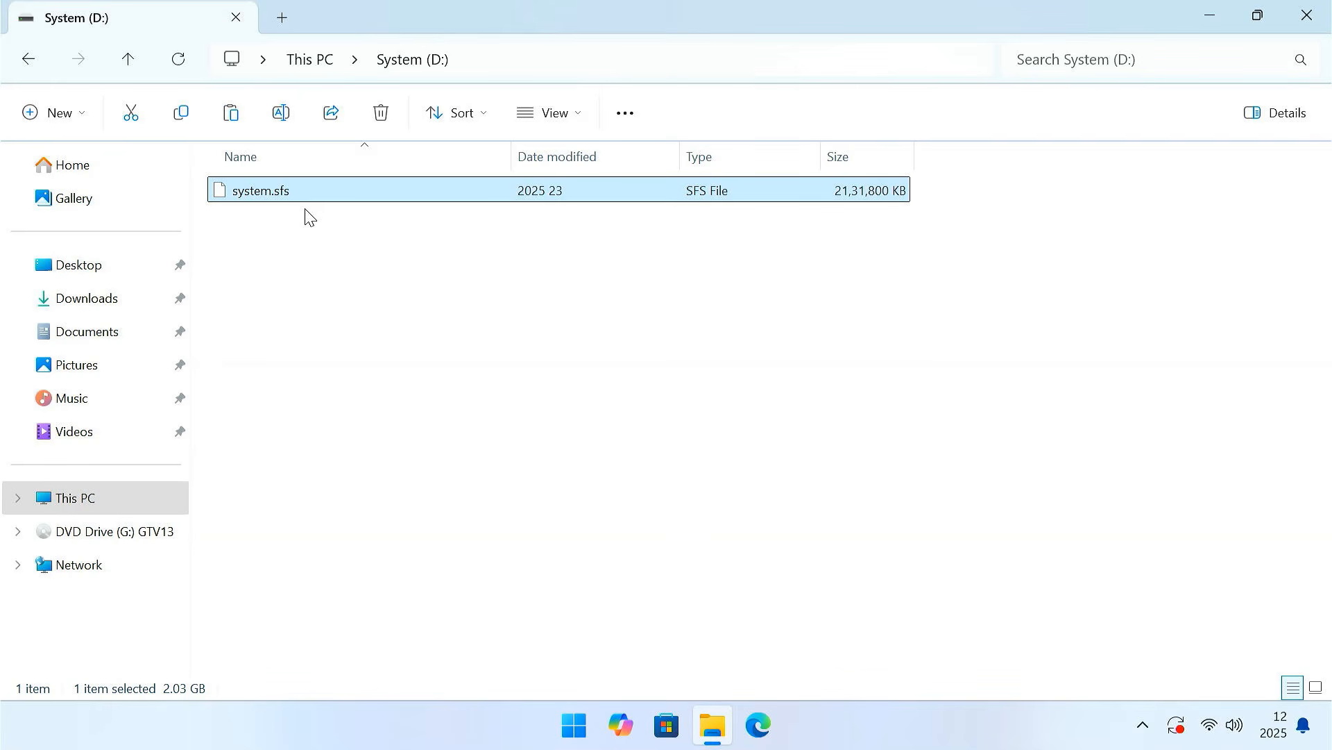
- Open the Storages folder inside Google TV 13 + Data in the Downloads folder
{"action": "left_click", "coordinate": [106, 299]}
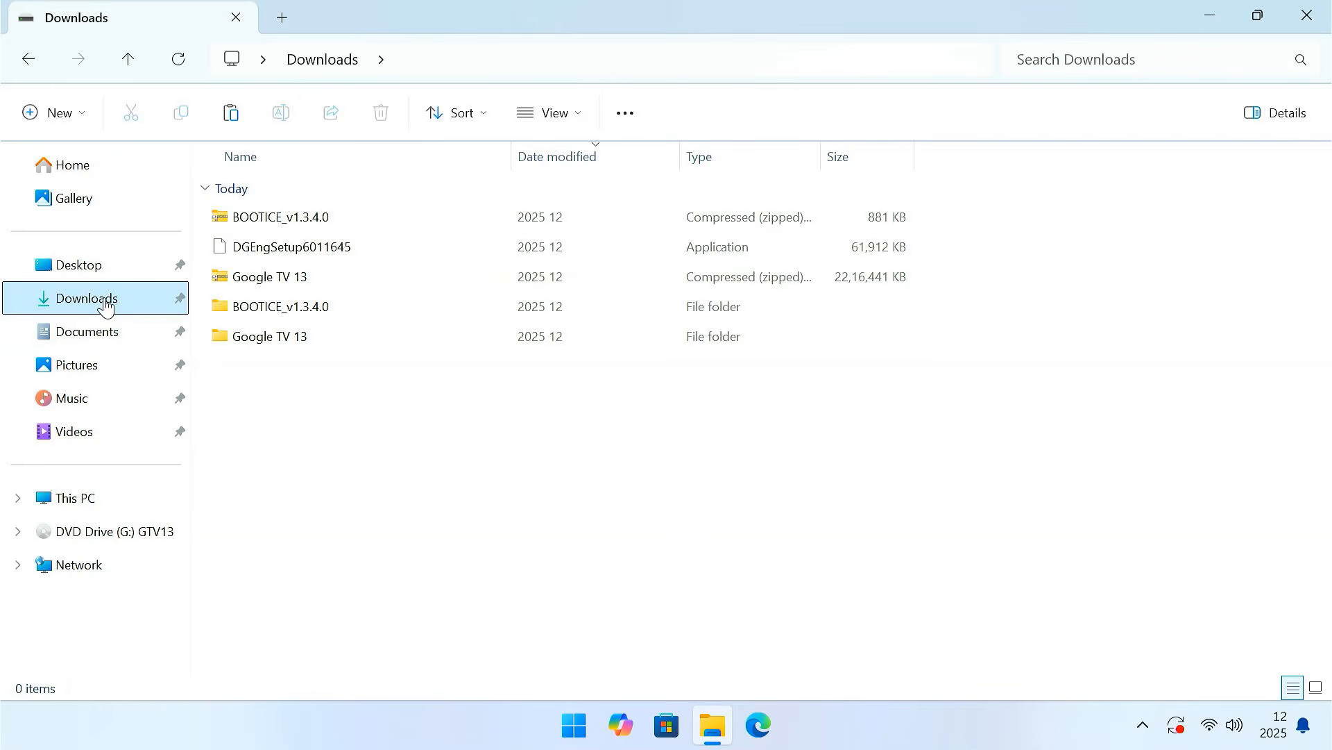
{"action": "double_click", "coordinate": [324, 342]}
{"action": "left_click", "coordinate": [324, 223]}
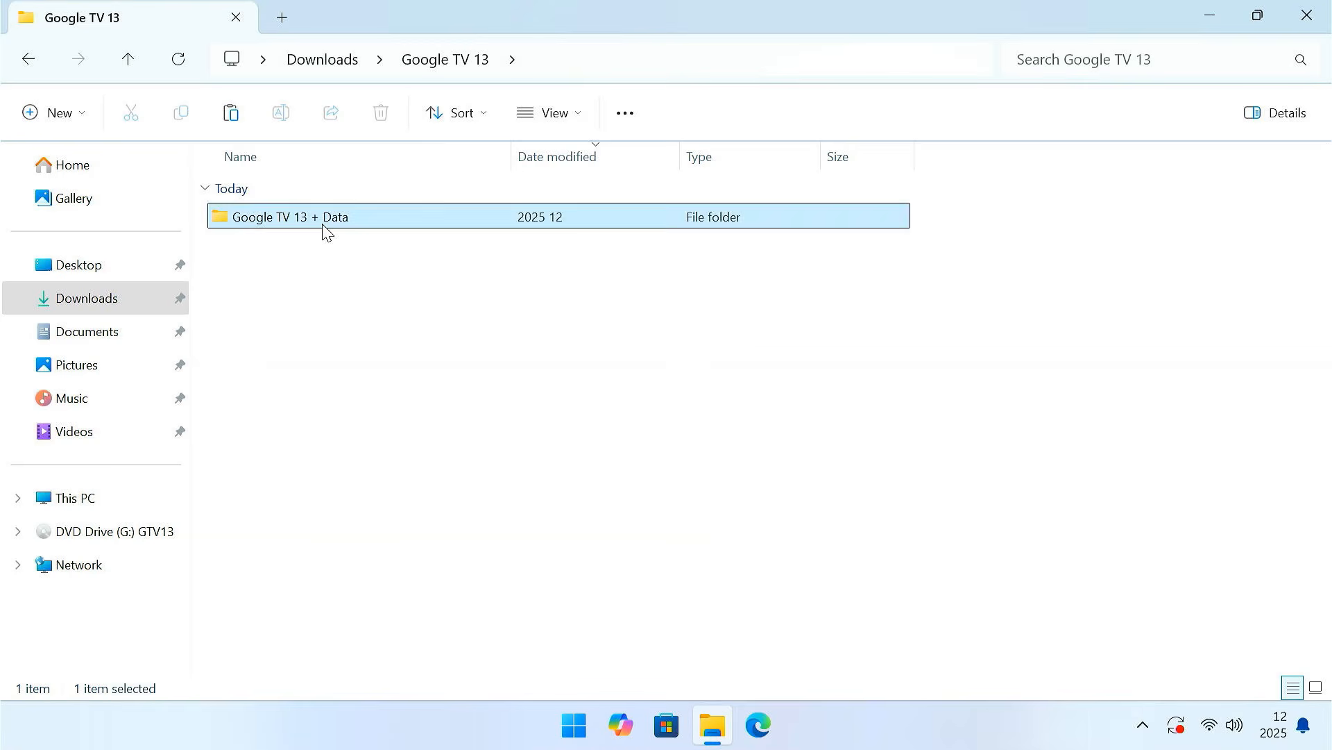
{"action": "double_click", "coordinate": [324, 230]}
{"action": "double_click", "coordinate": [290, 250]}
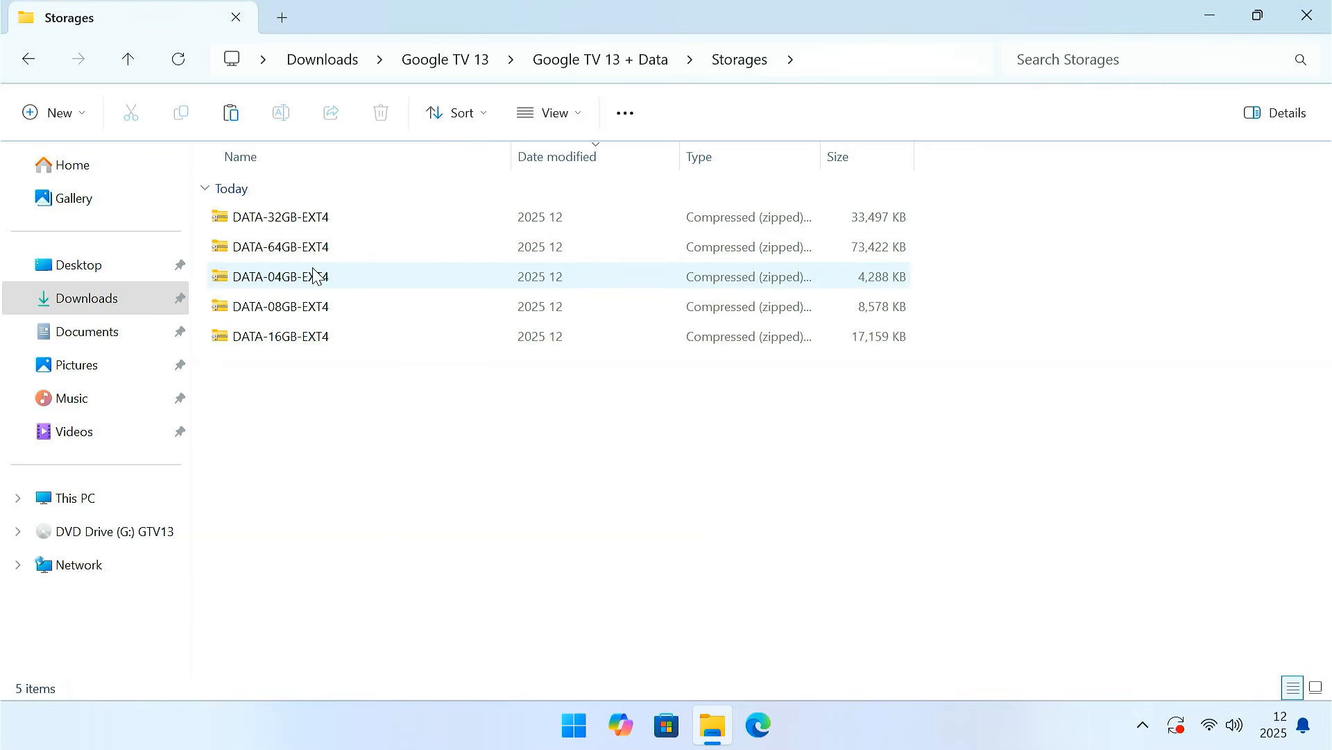
- Extract the DATA-64GB-EXT4 zip archive into its own folder within Storages
{"action": "left_click", "coordinate": [332, 314]}
{"action": "left_click", "coordinate": [327, 336]}
{"action": "left_click", "coordinate": [316, 218]}
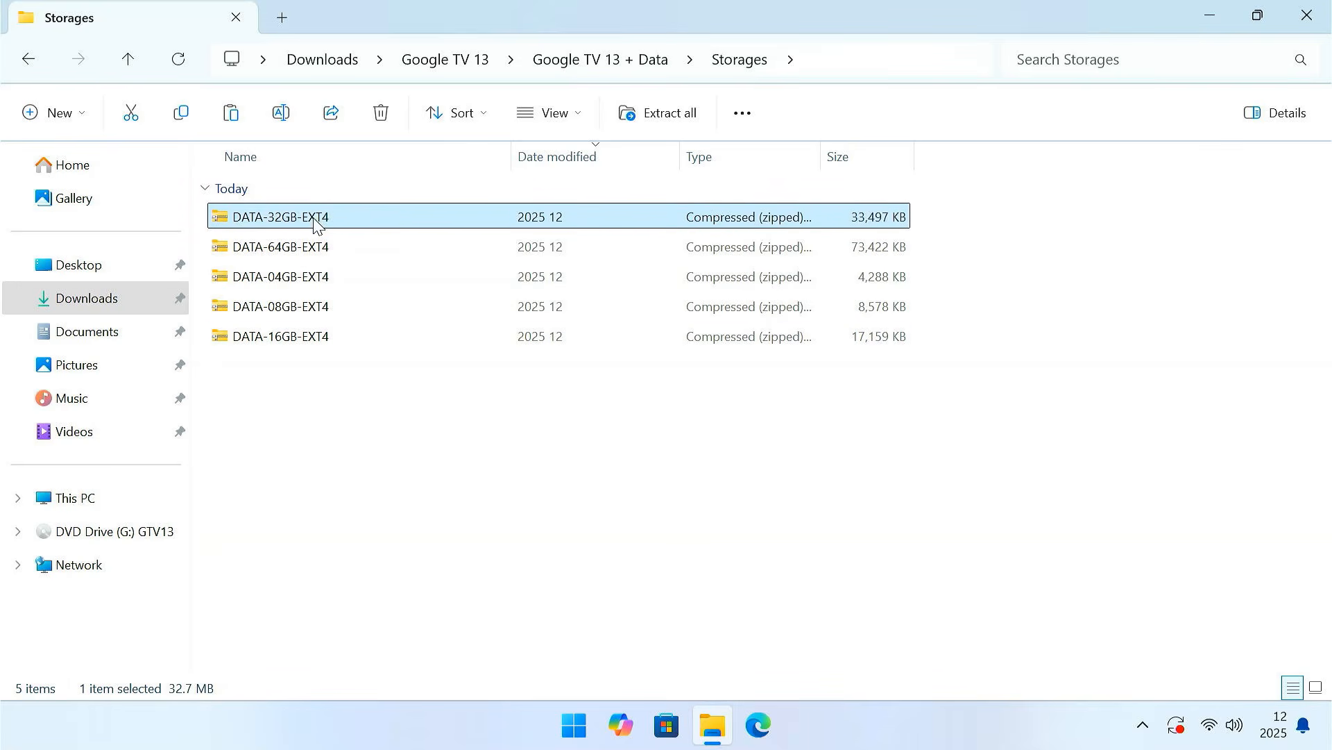
{"action": "left_click", "coordinate": [319, 248]}
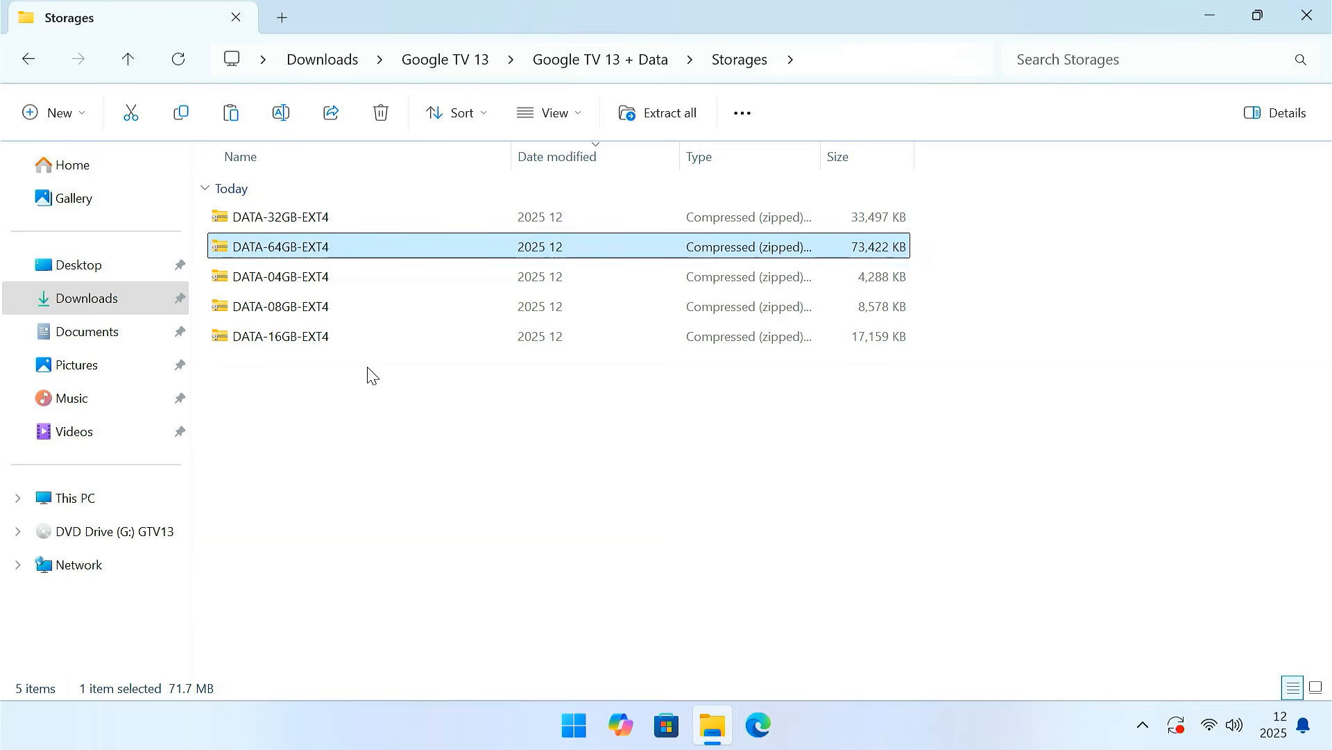
{"action": "right_click", "coordinate": [347, 248]}
{"action": "left_click", "coordinate": [456, 301]}
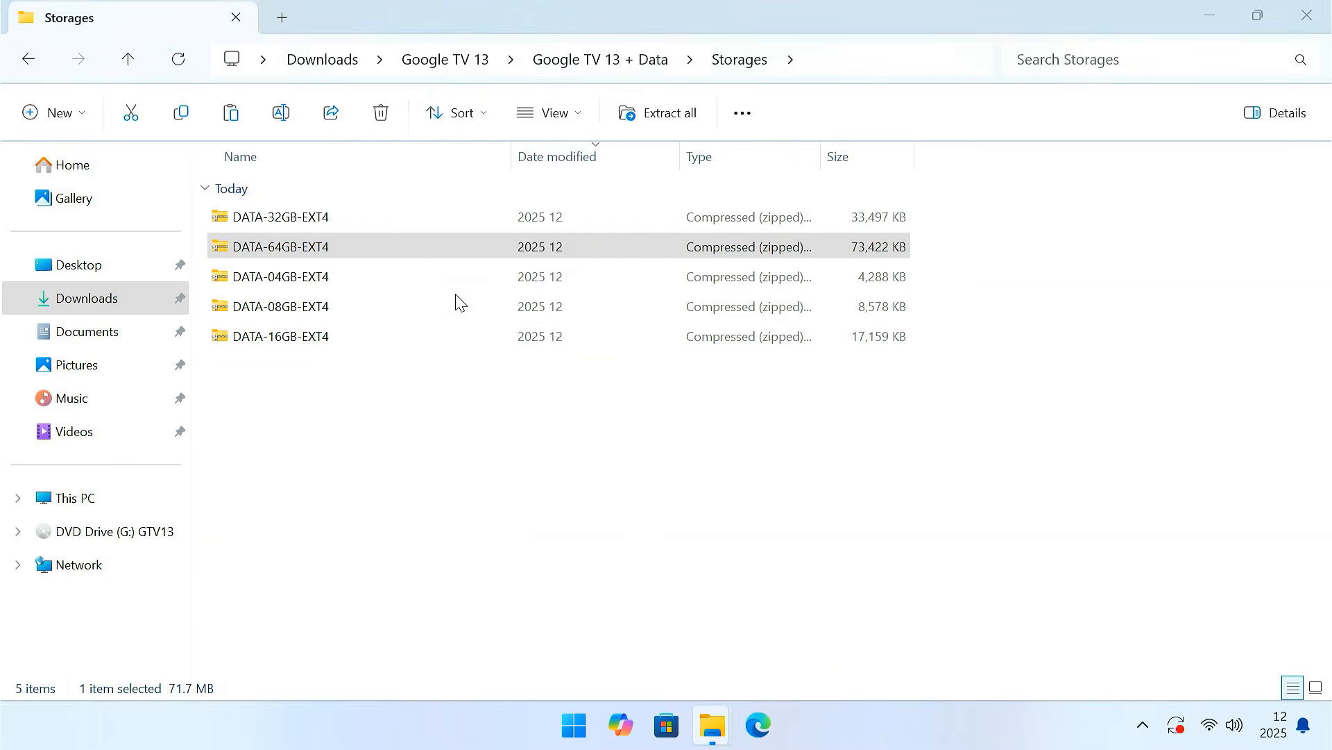
{"action": "left_click", "coordinate": [832, 579]}
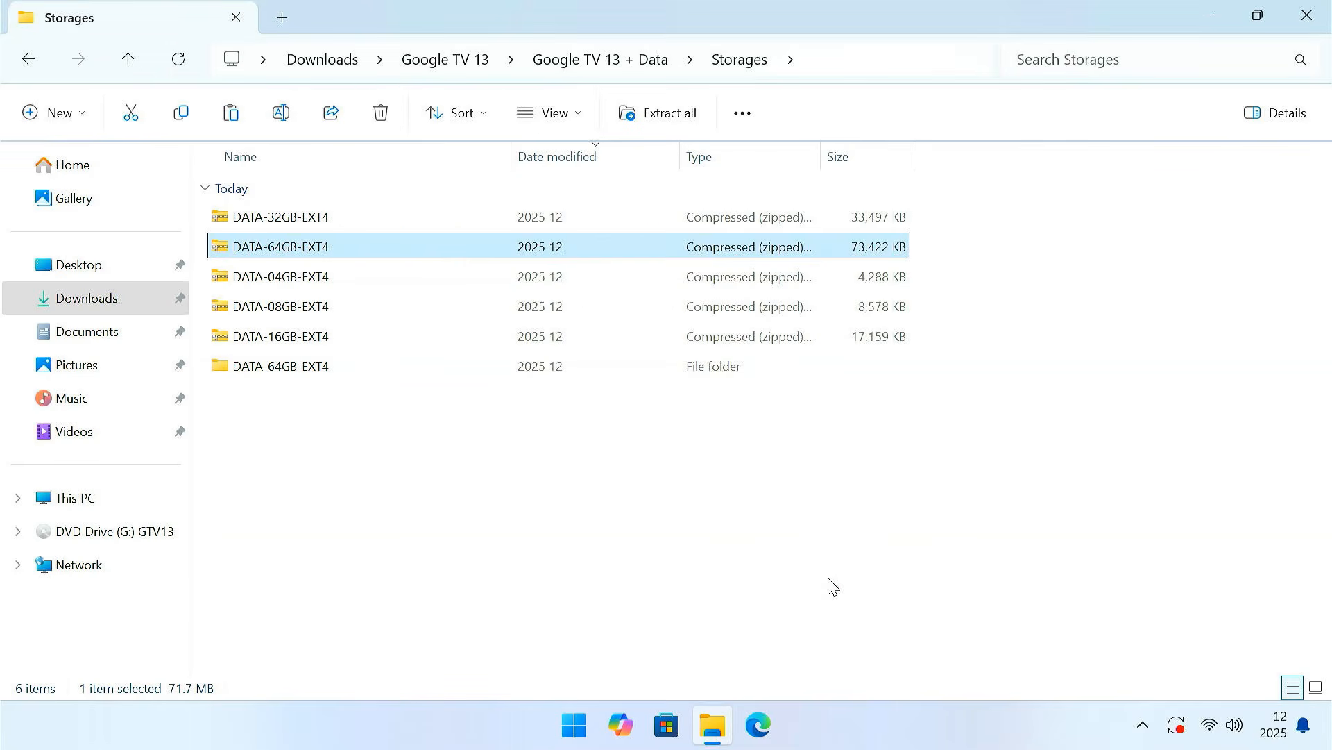
- Transfer the data disc image from the extracted DATA-64GB-EXT4 folder to the System (D:) drive
{"action": "left_click", "coordinate": [386, 375]}
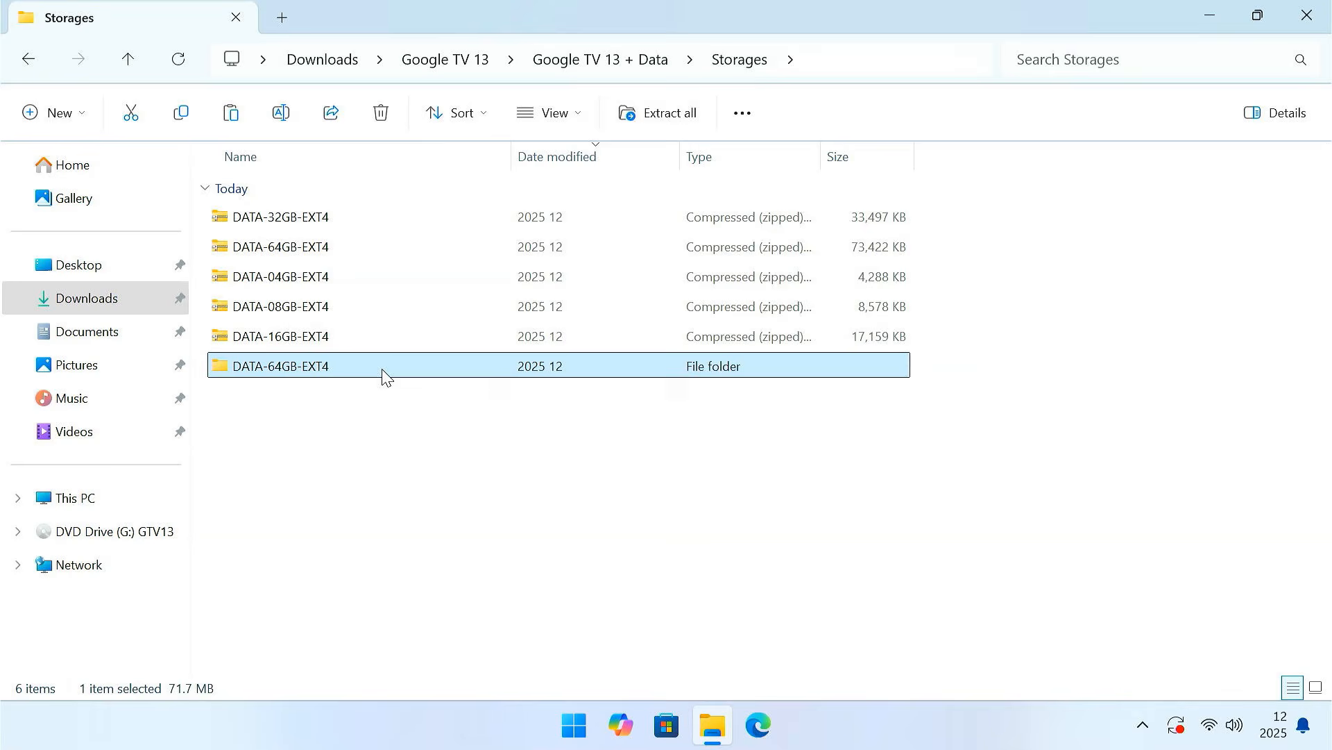
{"action": "double_click", "coordinate": [339, 374]}
{"action": "left_click", "coordinate": [297, 220]}
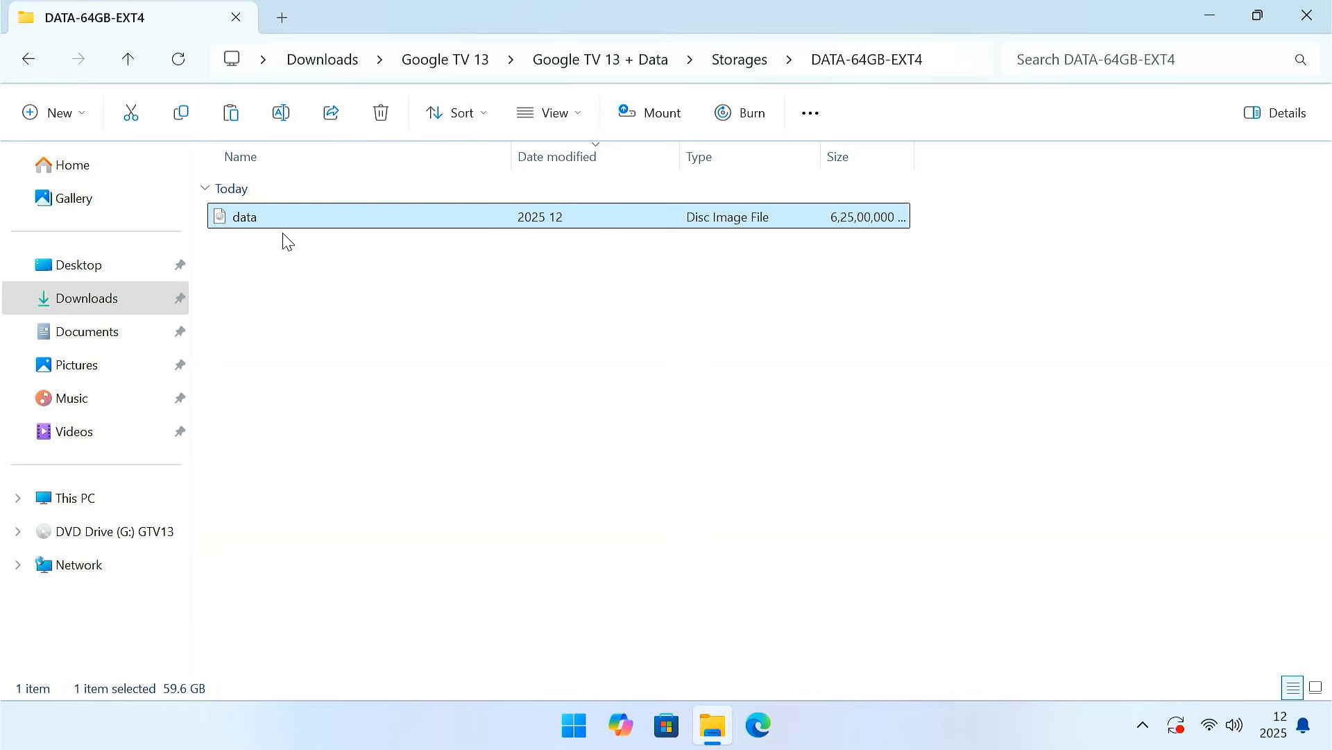
{"action": "right_click", "coordinate": [292, 221]}
{"action": "left_click", "coordinate": [359, 245]}
{"action": "left_click", "coordinate": [117, 504]}
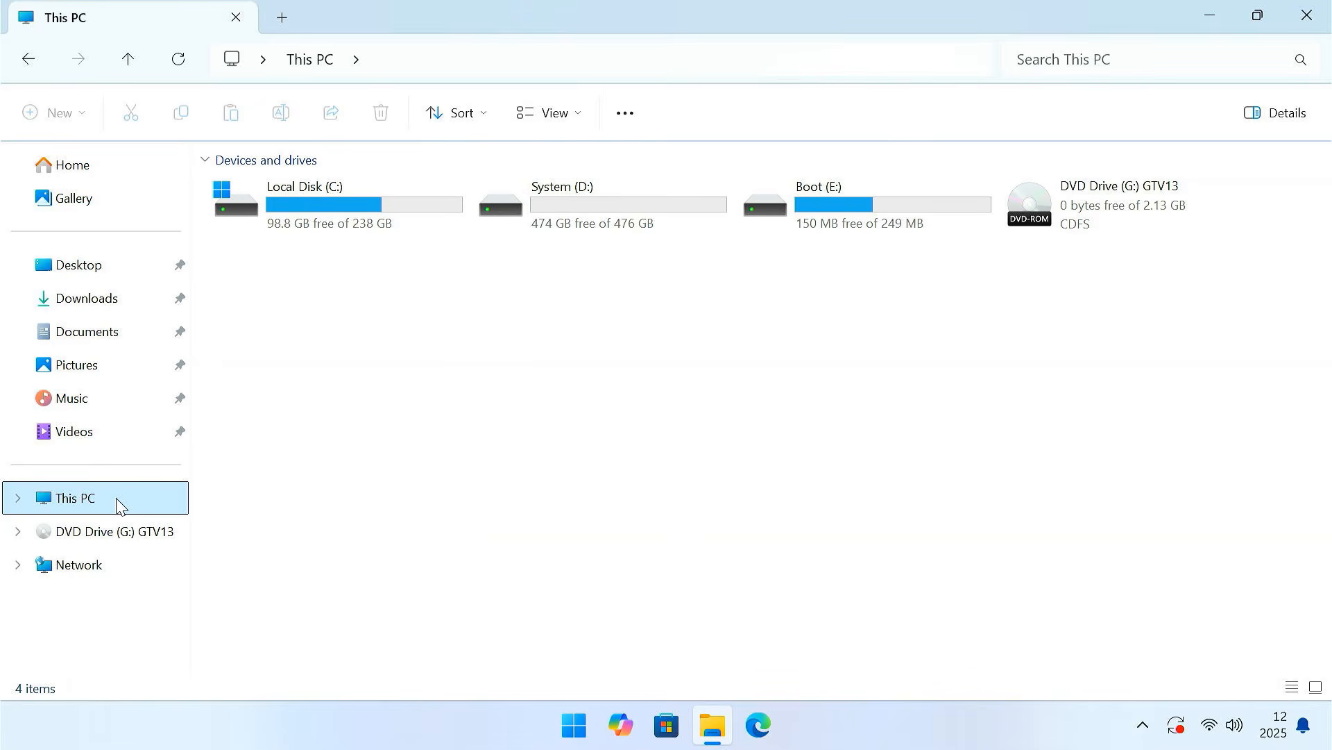
{"action": "double_click", "coordinate": [580, 194]}
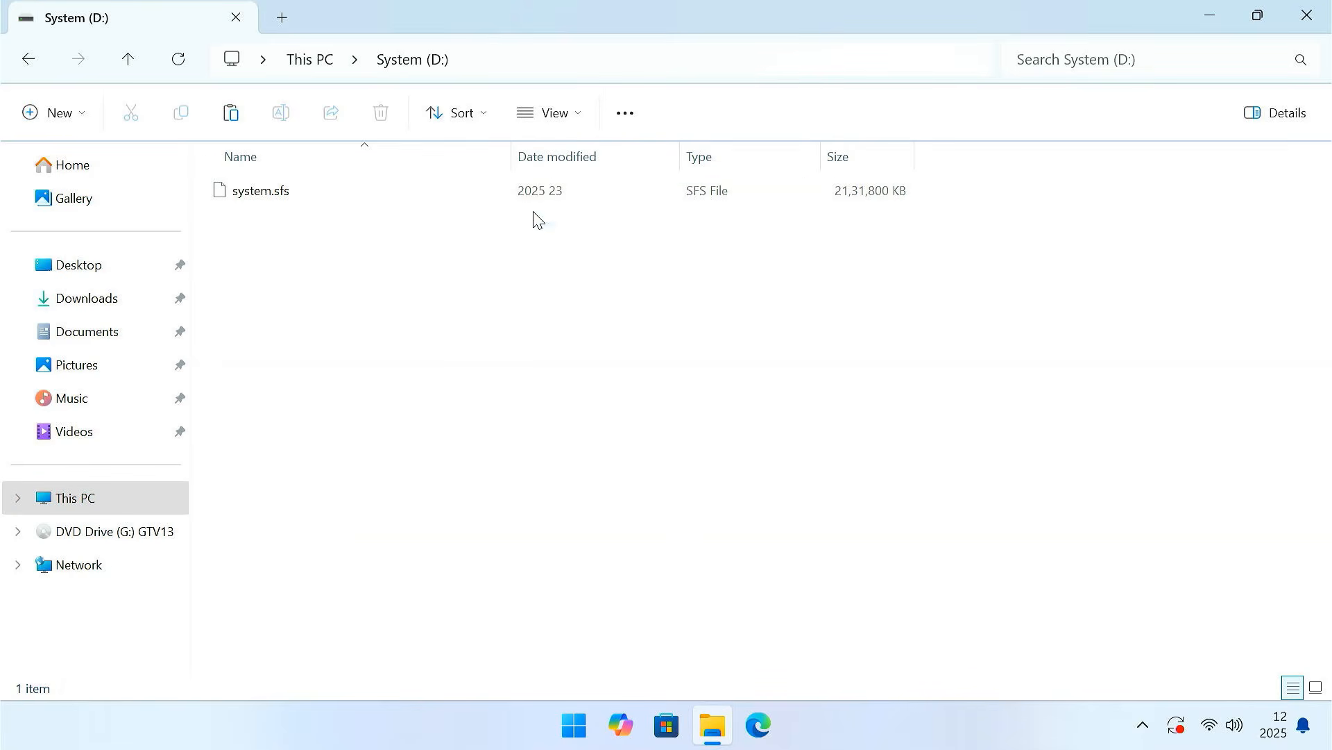
{"action": "right_click", "coordinate": [345, 238]}
{"action": "left_click", "coordinate": [365, 267]}
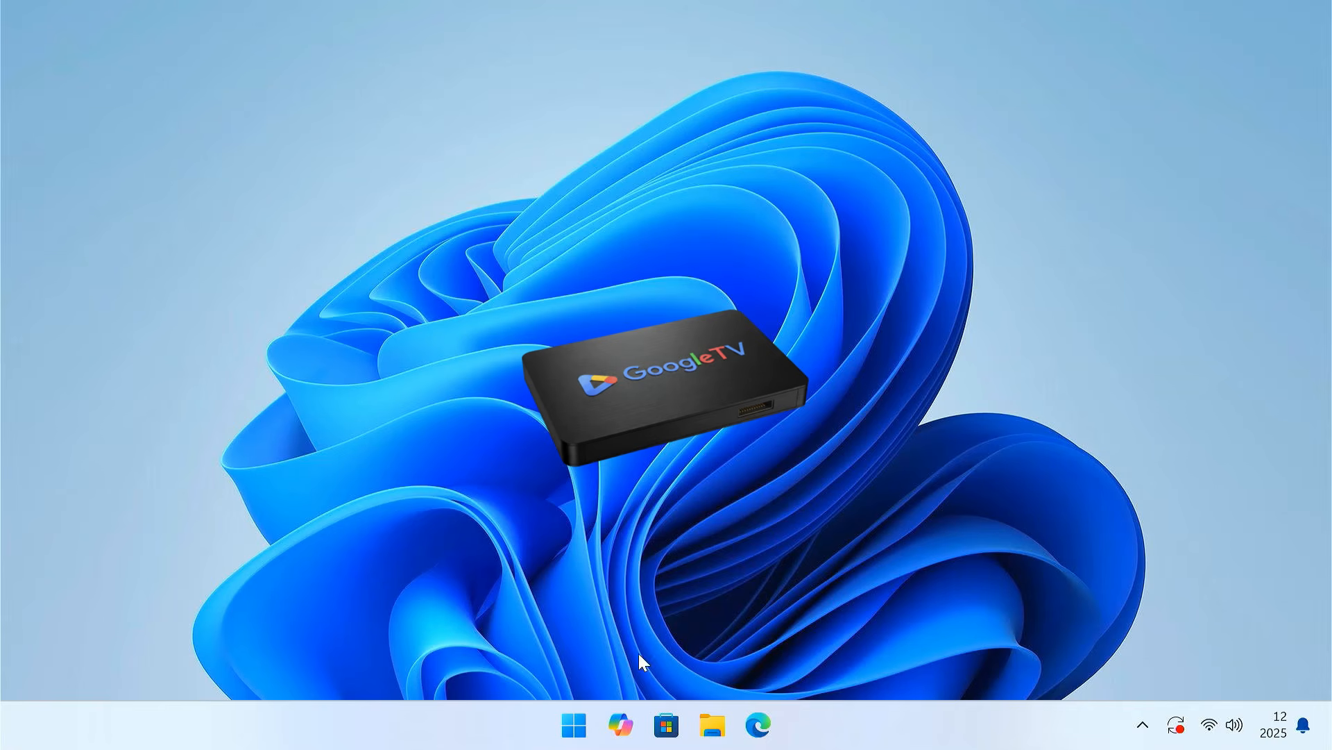
- Restart the computer and enter the Dell BIOS setup
{"action": "left_click", "coordinate": [574, 725]}
{"action": "left_click", "coordinate": [945, 656]}
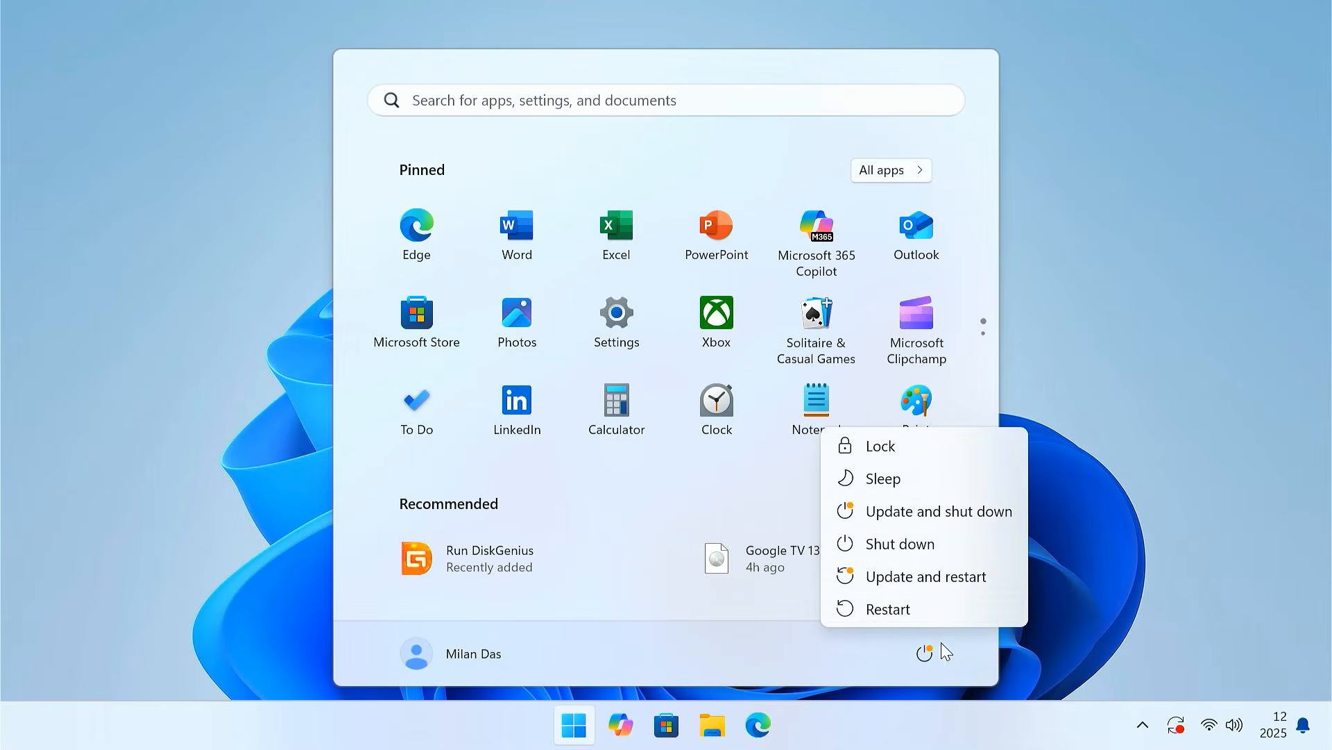
{"action": "left_click", "coordinate": [930, 612]}
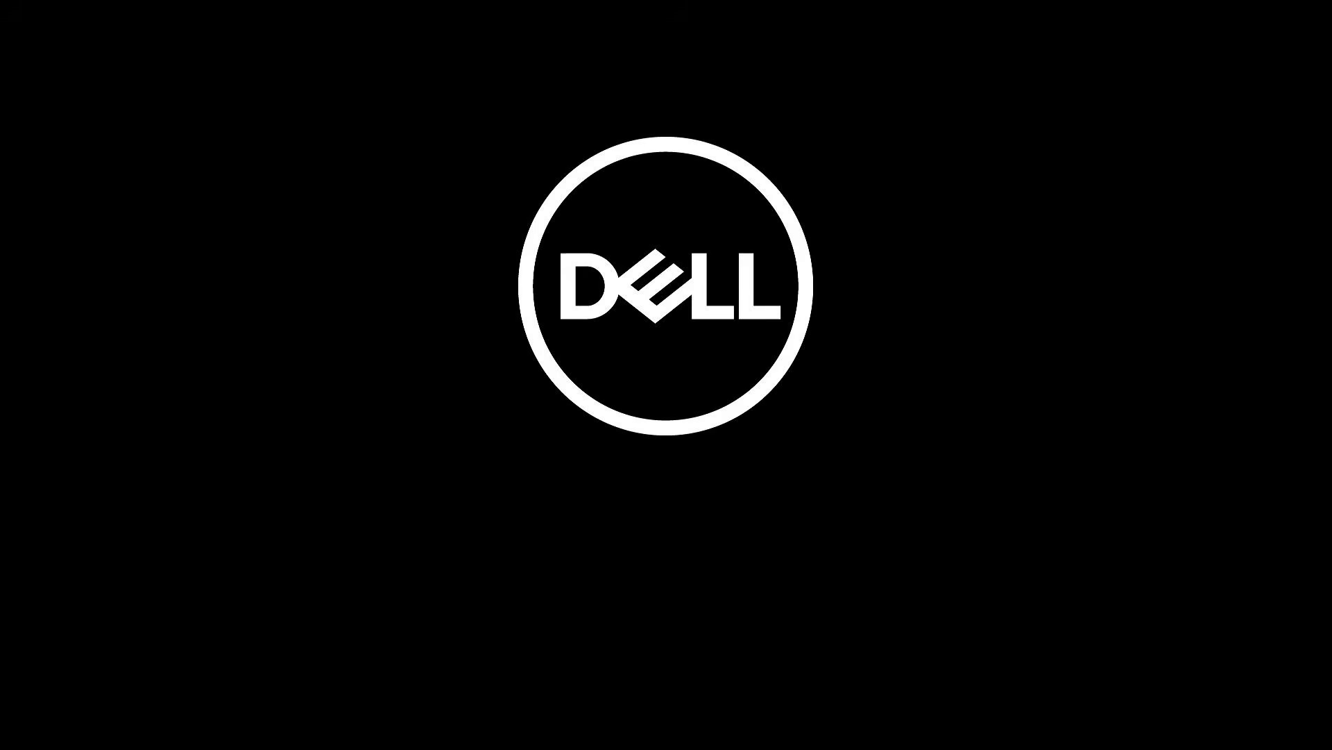
{"action": "key", "text": "F2"}
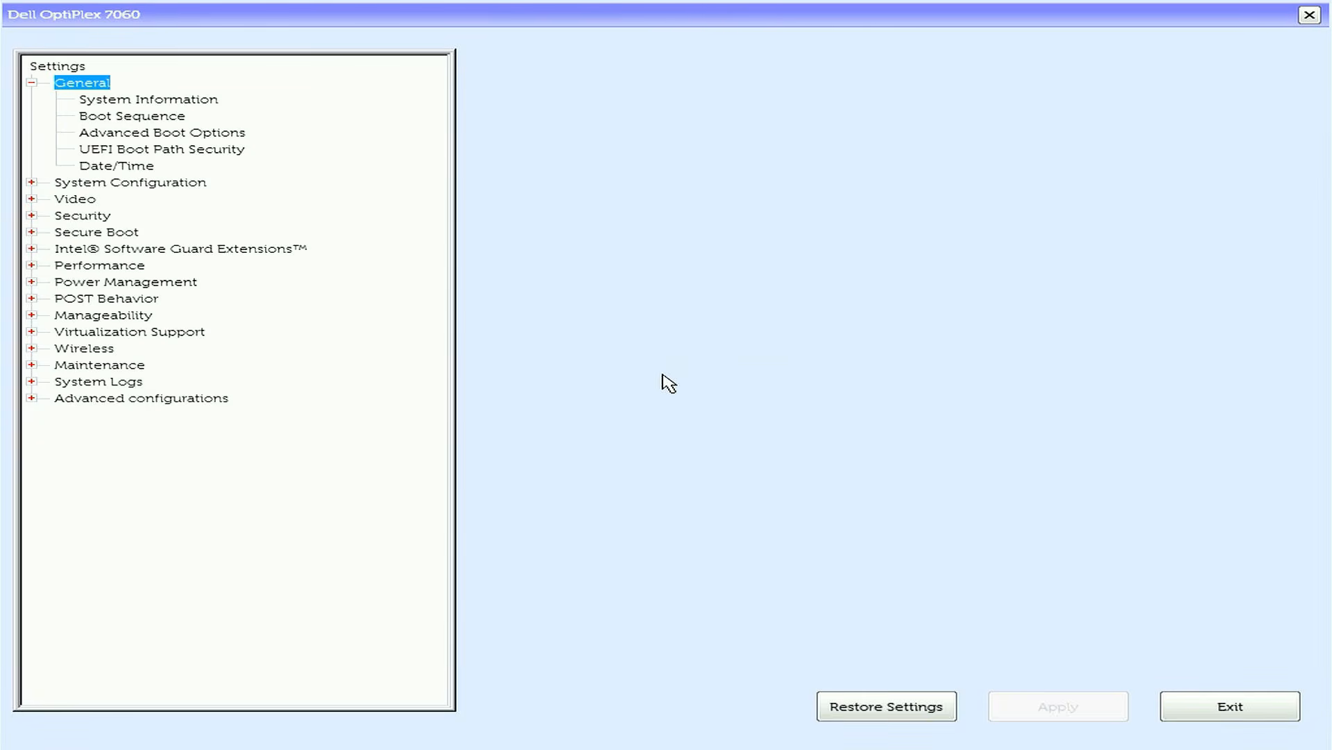
- Disable Secure Boot in the BIOS, accepting the security warning, and apply the change
{"action": "left_click", "coordinate": [115, 235]}
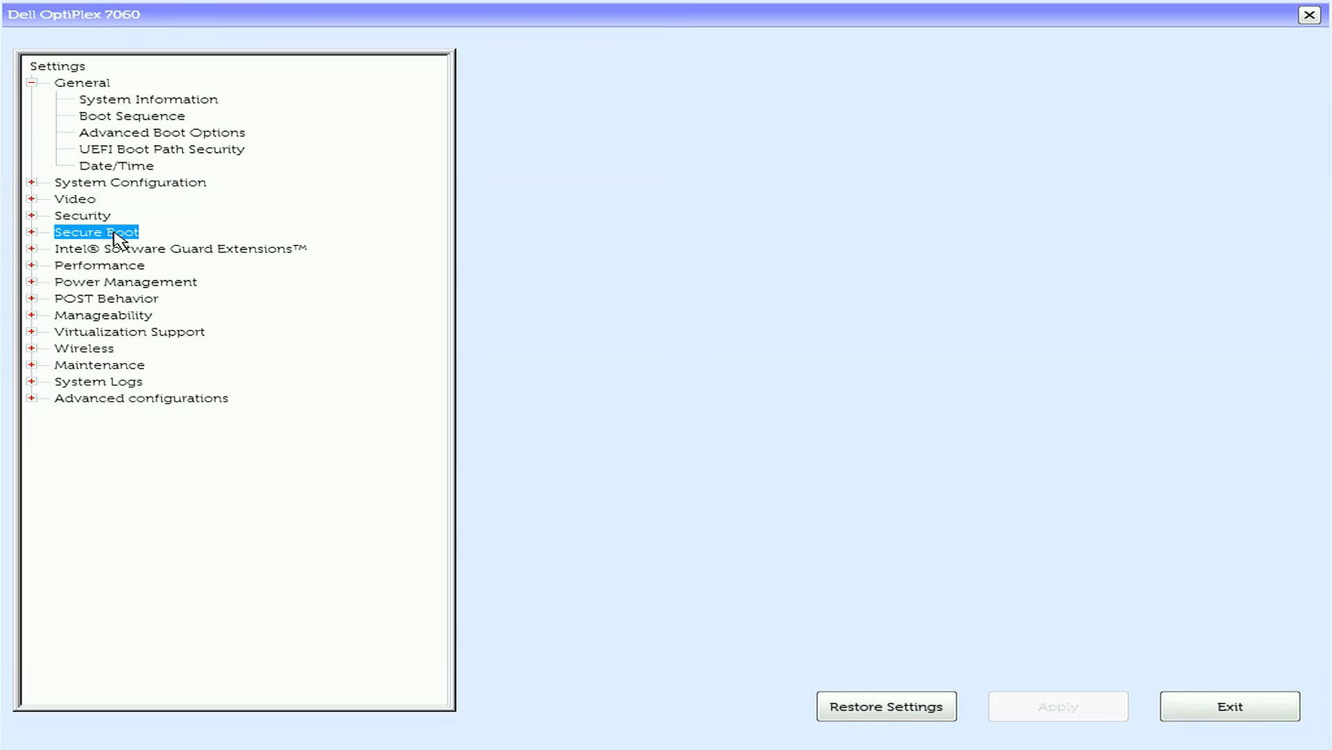
{"action": "left_click", "coordinate": [31, 232]}
{"action": "left_click", "coordinate": [161, 249]}
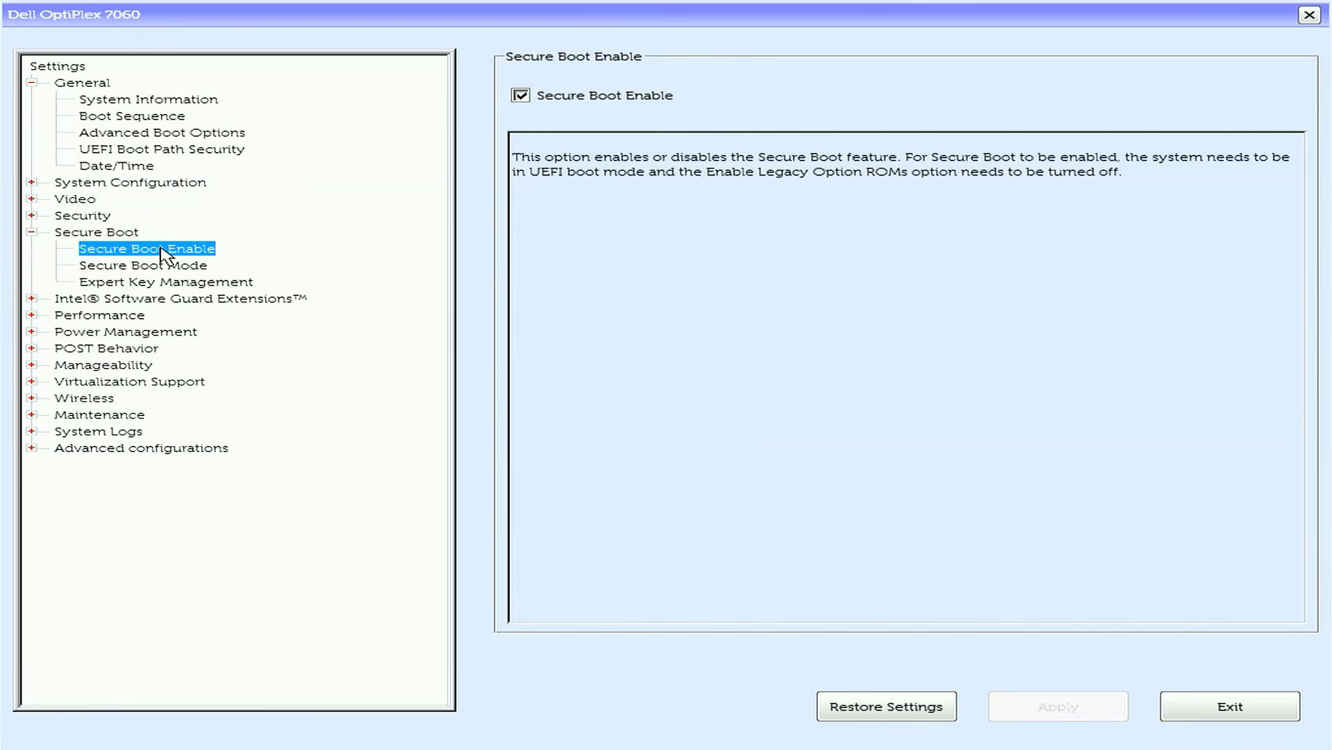
{"action": "left_click", "coordinate": [520, 96]}
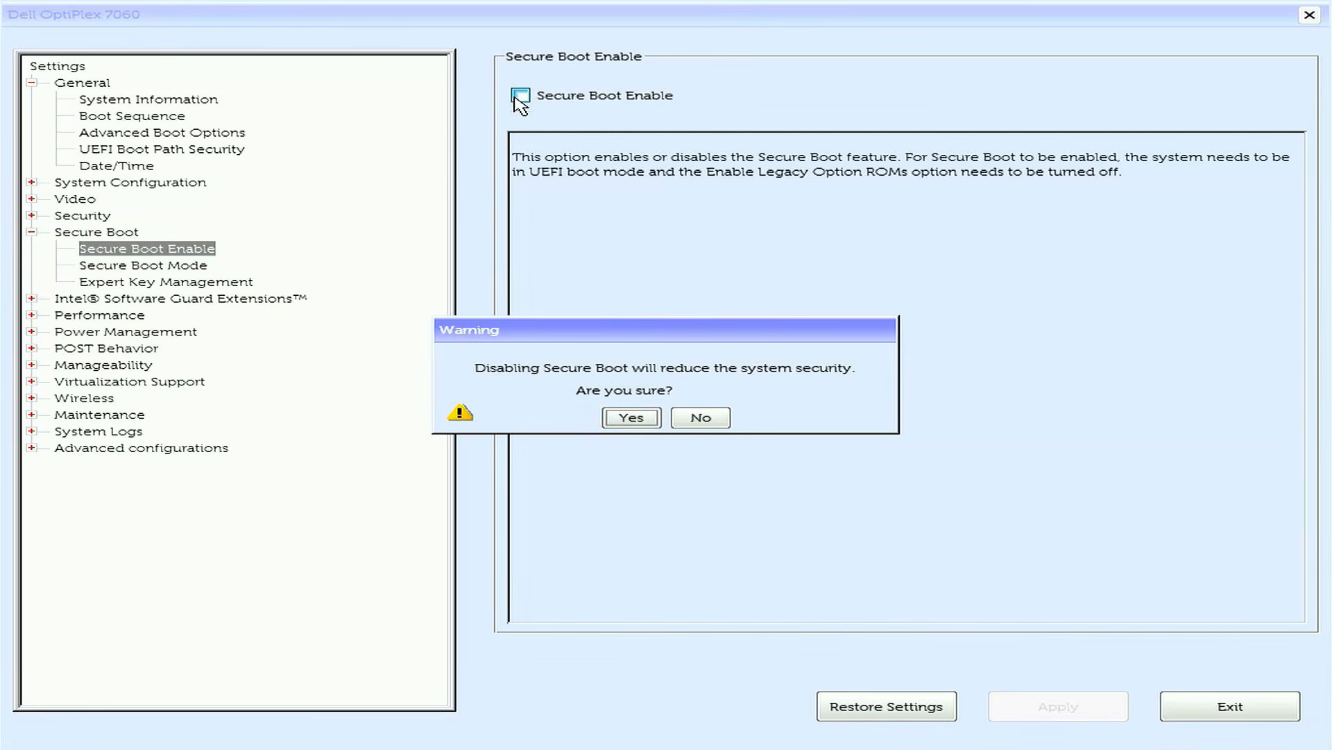
{"action": "left_click", "coordinate": [631, 418]}
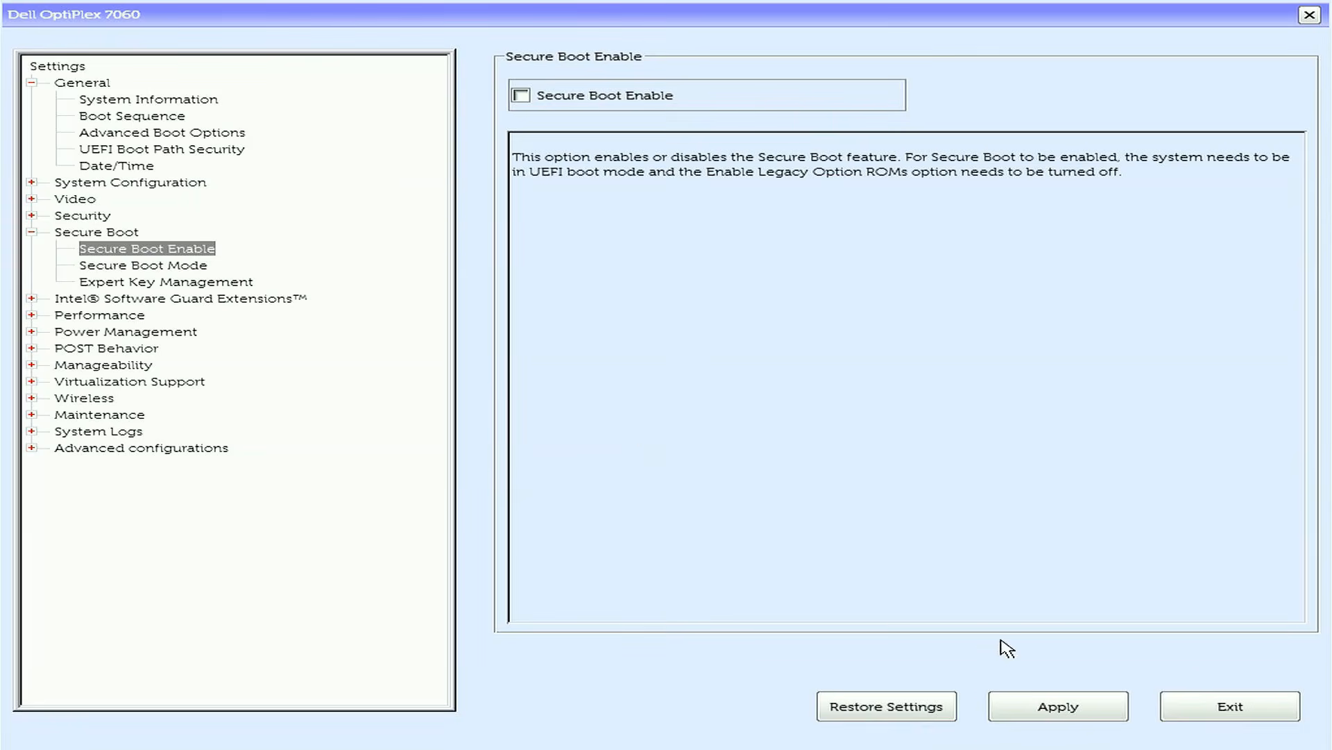
{"action": "left_click", "coordinate": [1044, 704]}
{"action": "left_click", "coordinate": [877, 493]}
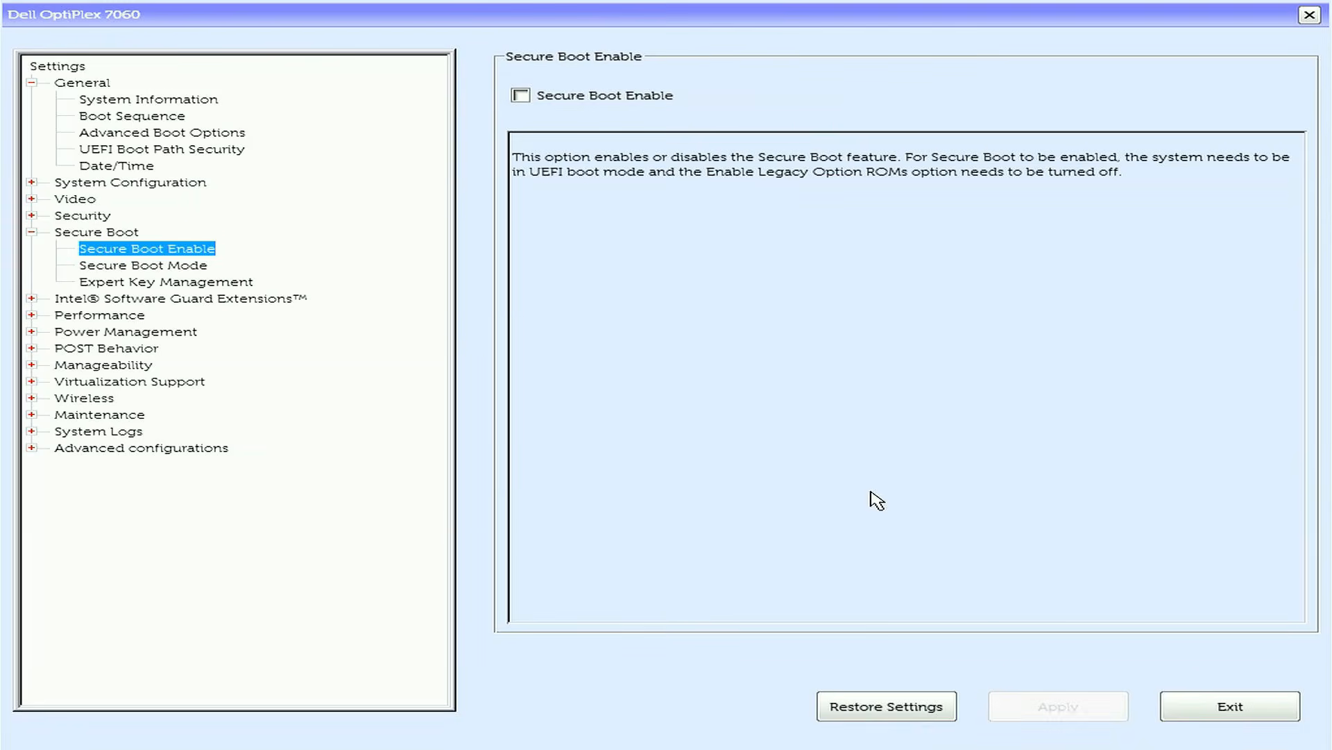
- Check the Windows Boot Manager entry in the Boot Sequence settings and exit the BIOS setup
{"action": "left_click", "coordinate": [128, 117]}
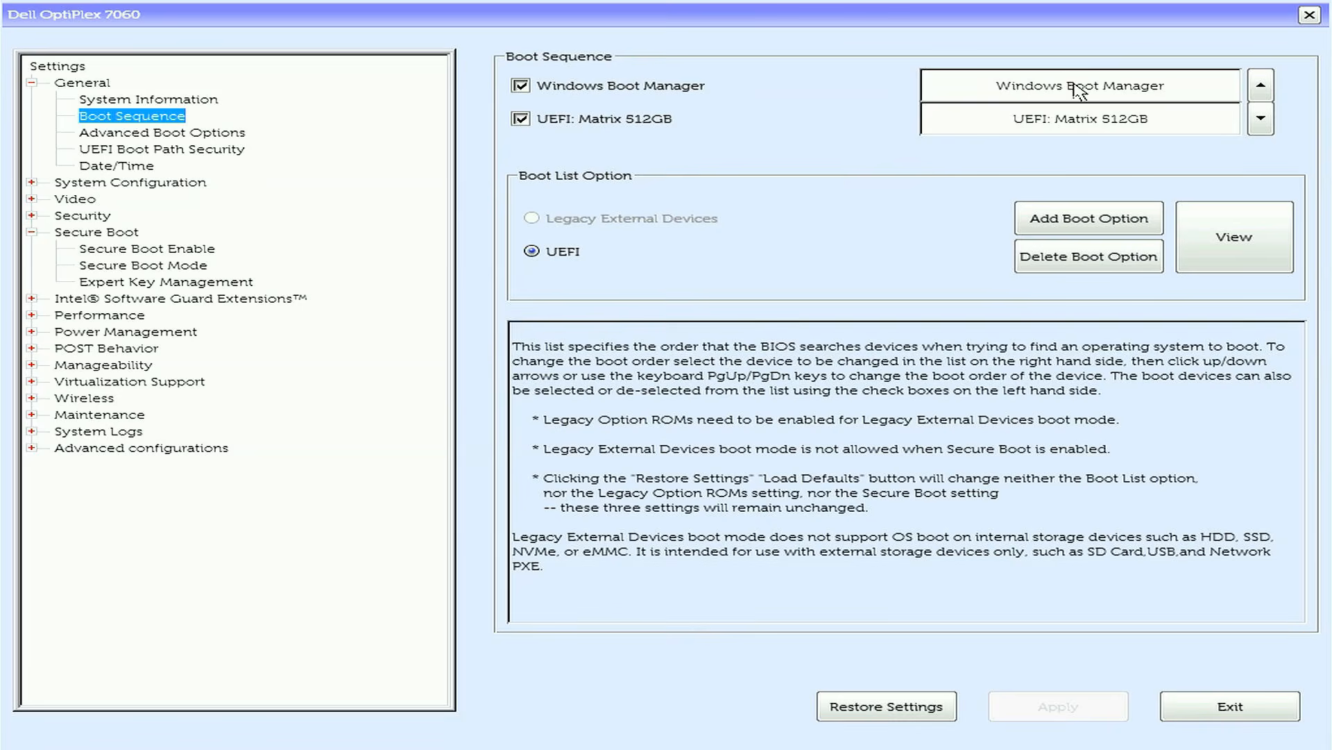
{"action": "left_click", "coordinate": [1126, 87]}
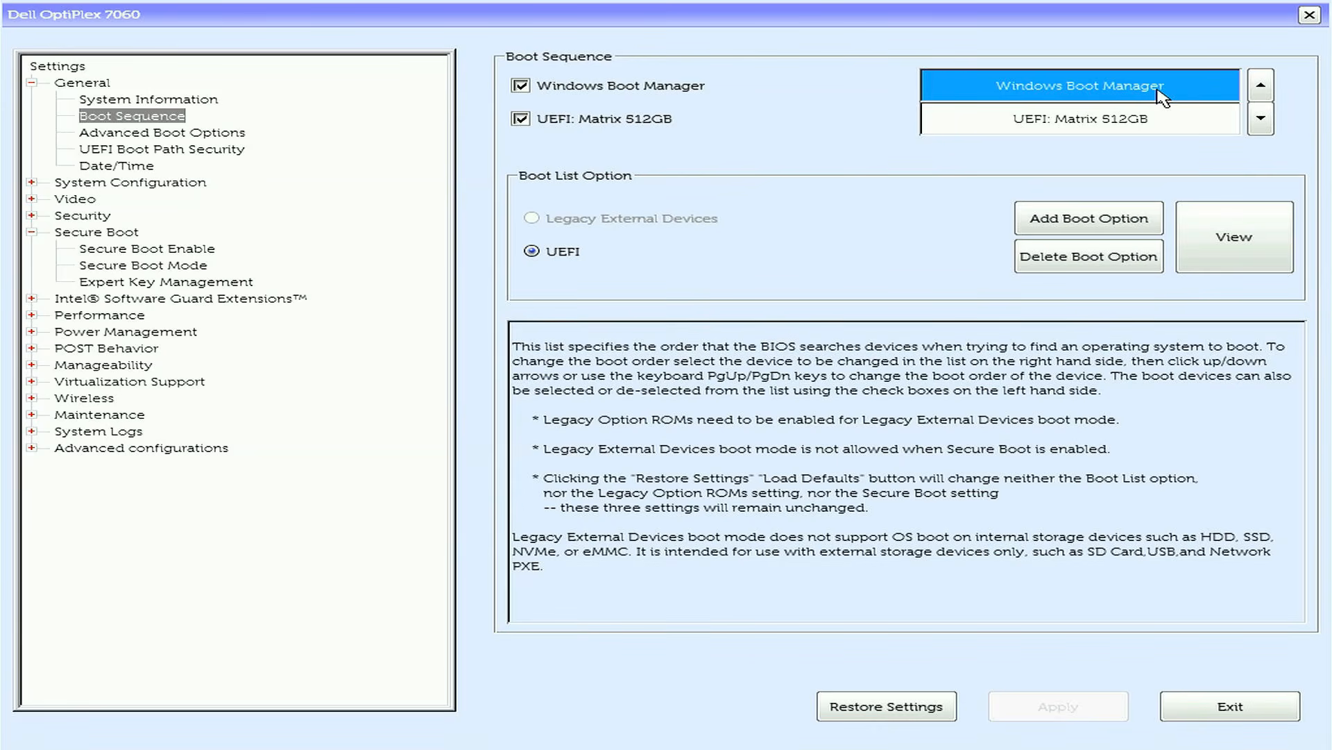
{"action": "left_click", "coordinate": [1204, 711]}
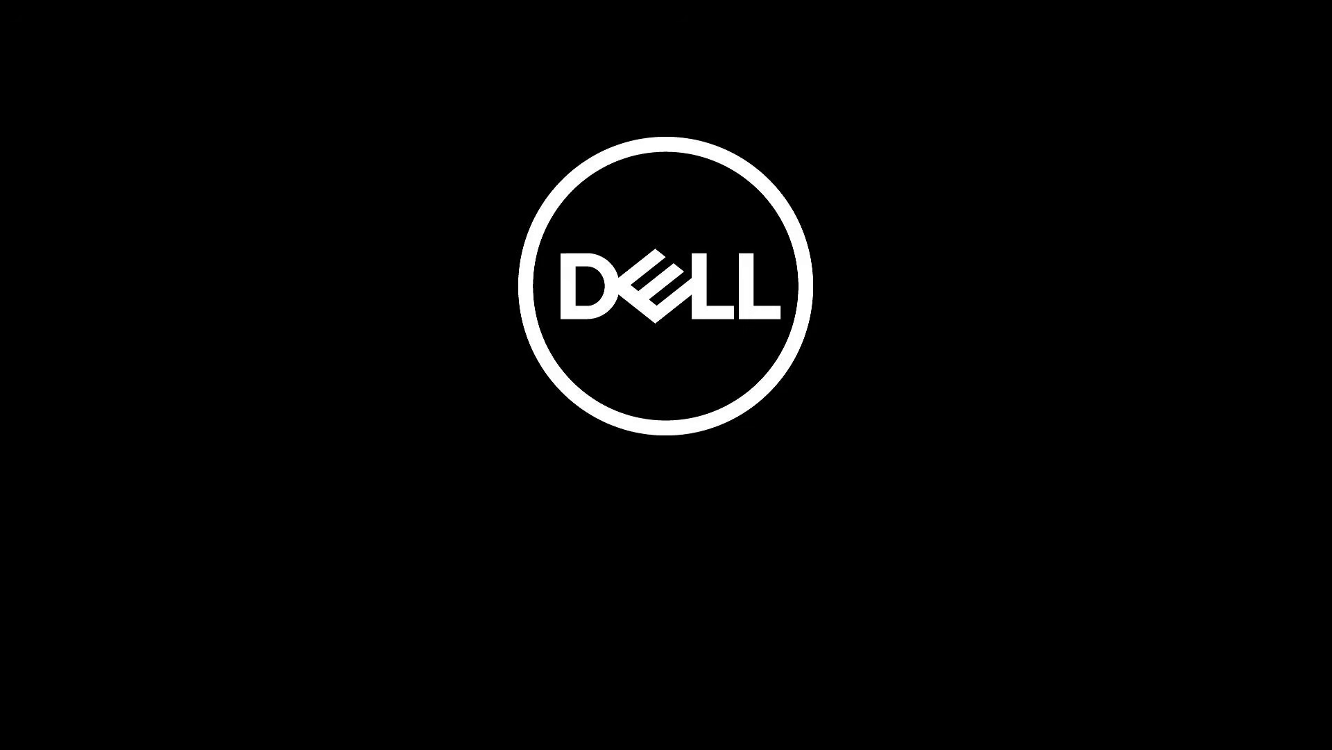
- Open the one-time boot menu at startup and boot from UEFI: Matrix 512GB
{"action": "key", "text": "F12"}
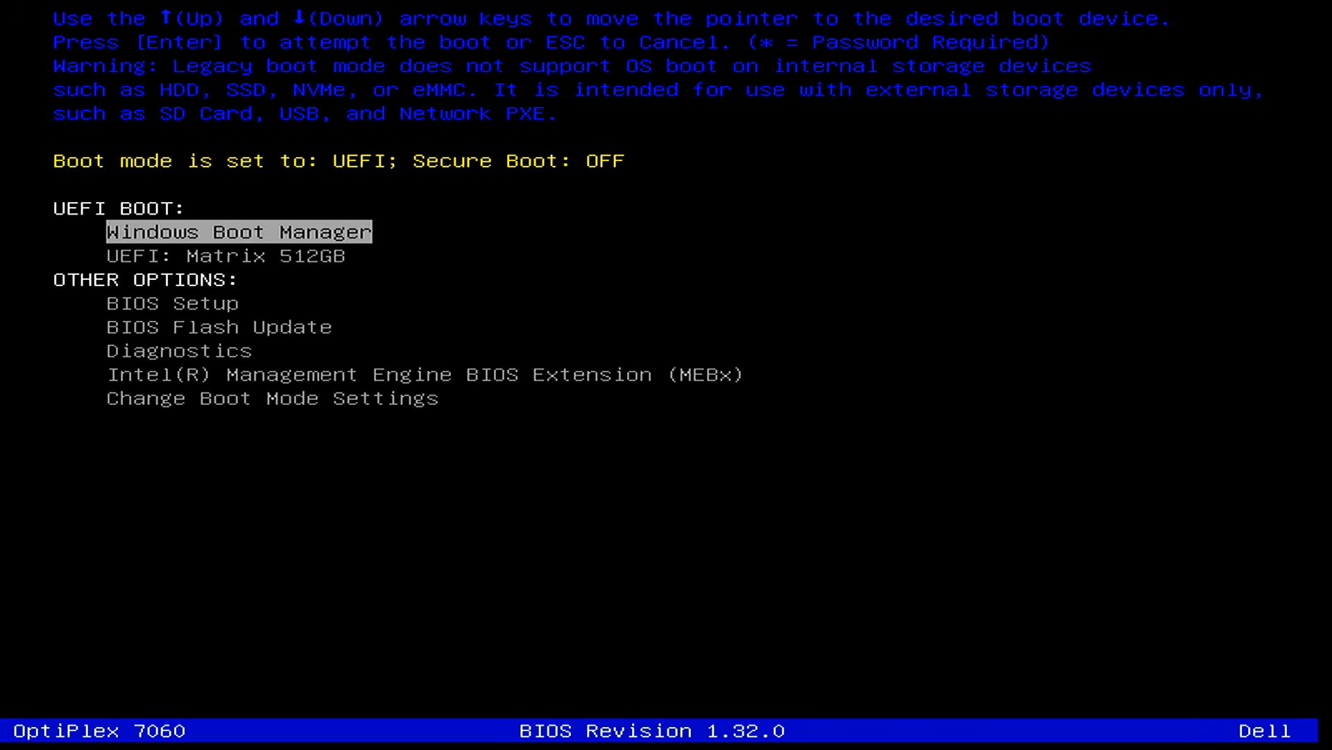
{"action": "key", "text": "Down"}
{"action": "key", "text": "Up"}
{"action": "key", "text": "Down"}
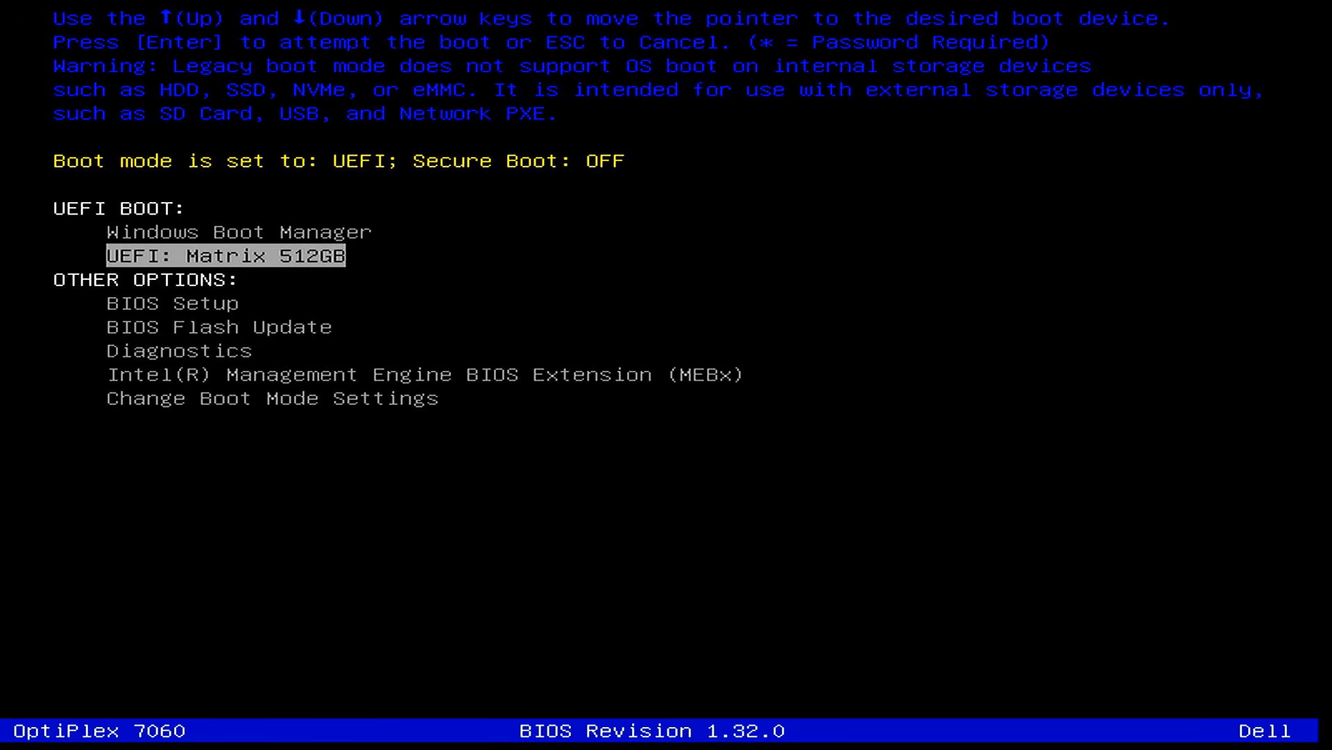
{"action": "key", "text": "Return"}
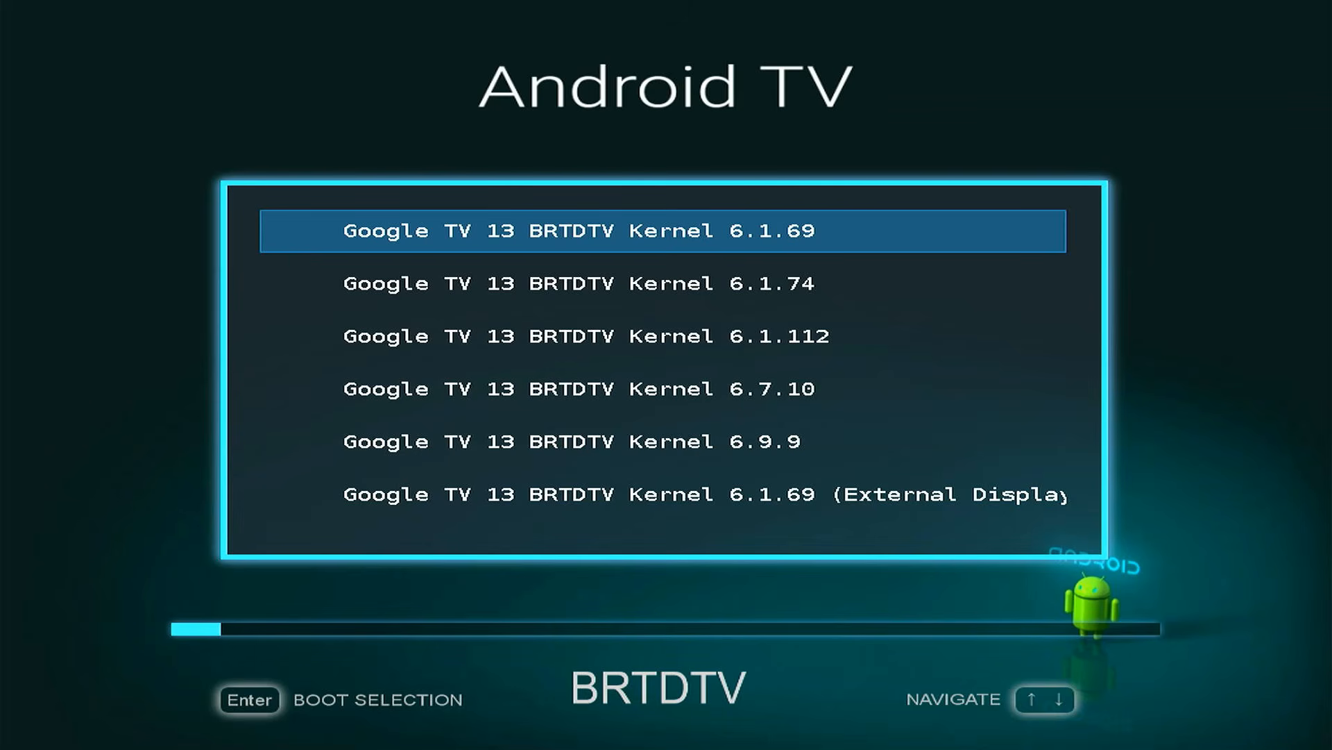
- Look through the Android TV boot entries, including the External Display kernels, and return to Google TV 13 BRTDTV Kernel 6.1.69
{"action": "key", "text": "Return"}
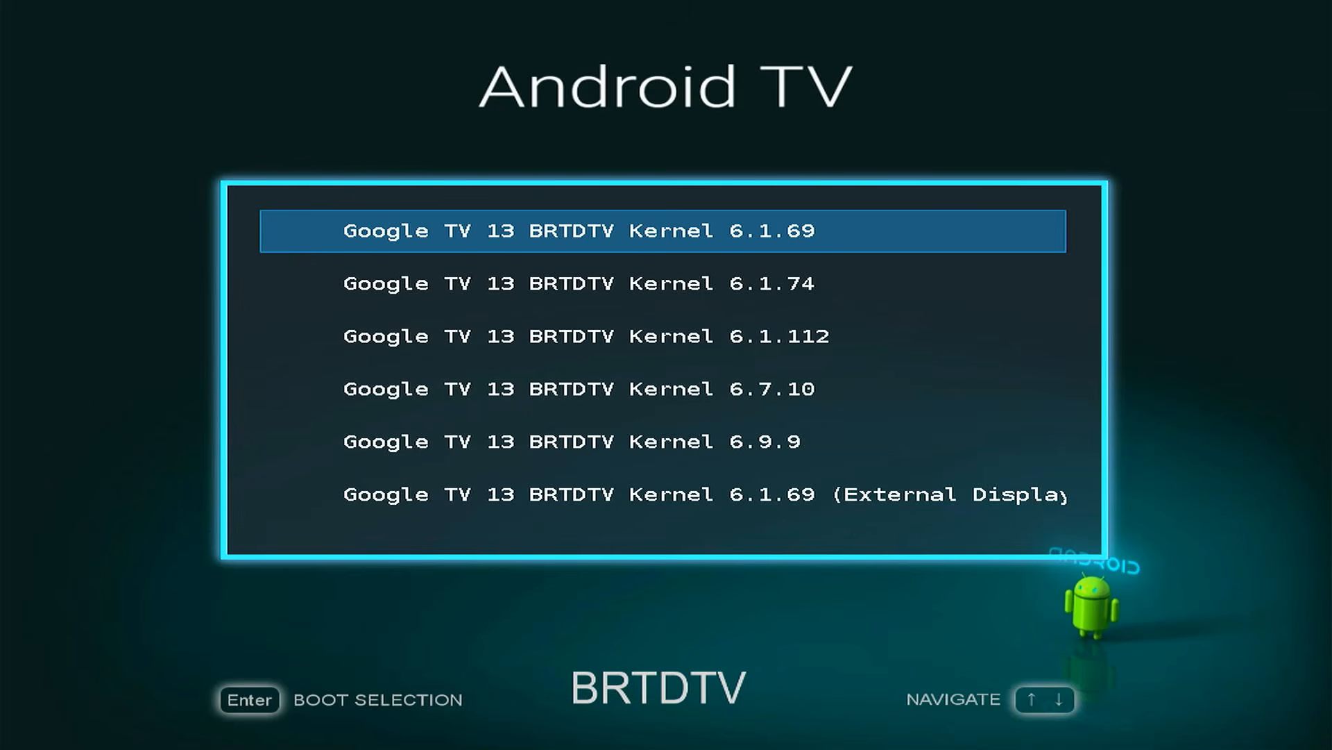
{"action": "key", "text": "Down"}
{"action": "key", "text": "Down"}
{"action": "key", "text": "Down"}
{"action": "key", "text": "Down"}
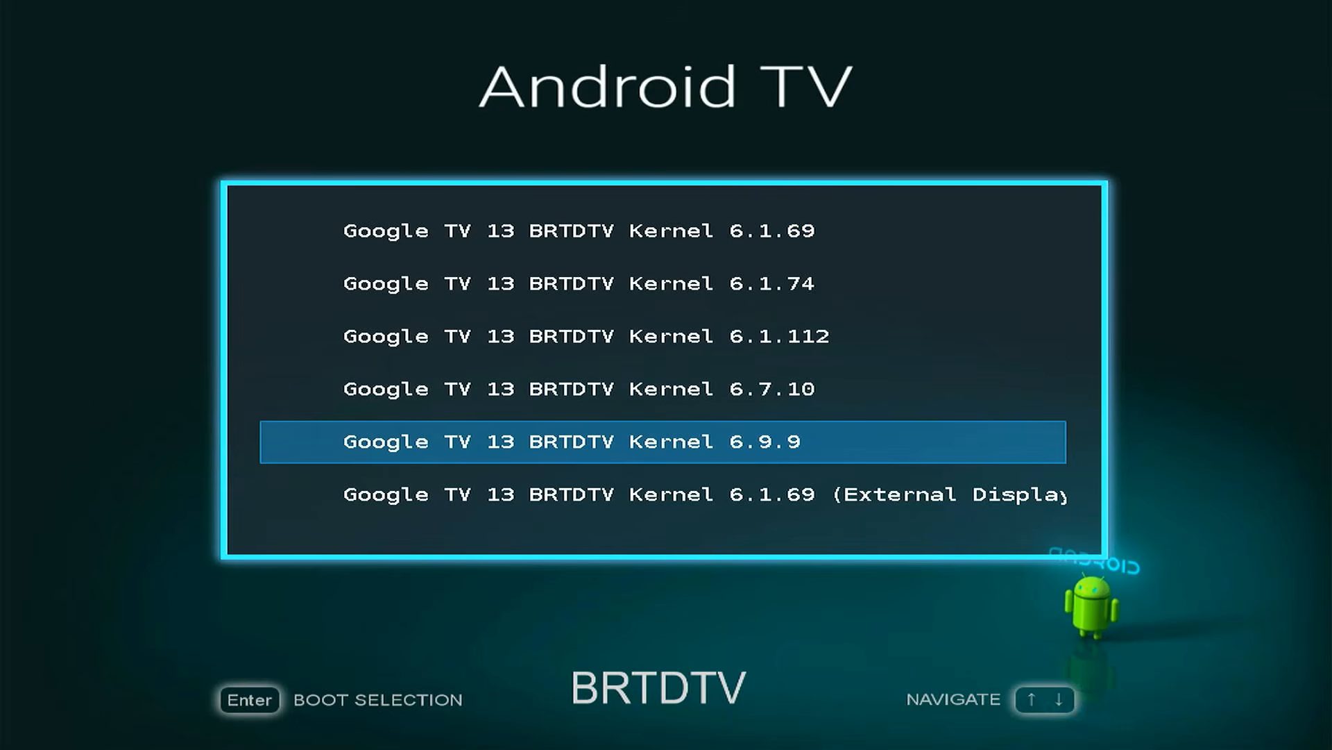
{"action": "key", "text": "Down"}
{"action": "key", "text": "Down"}
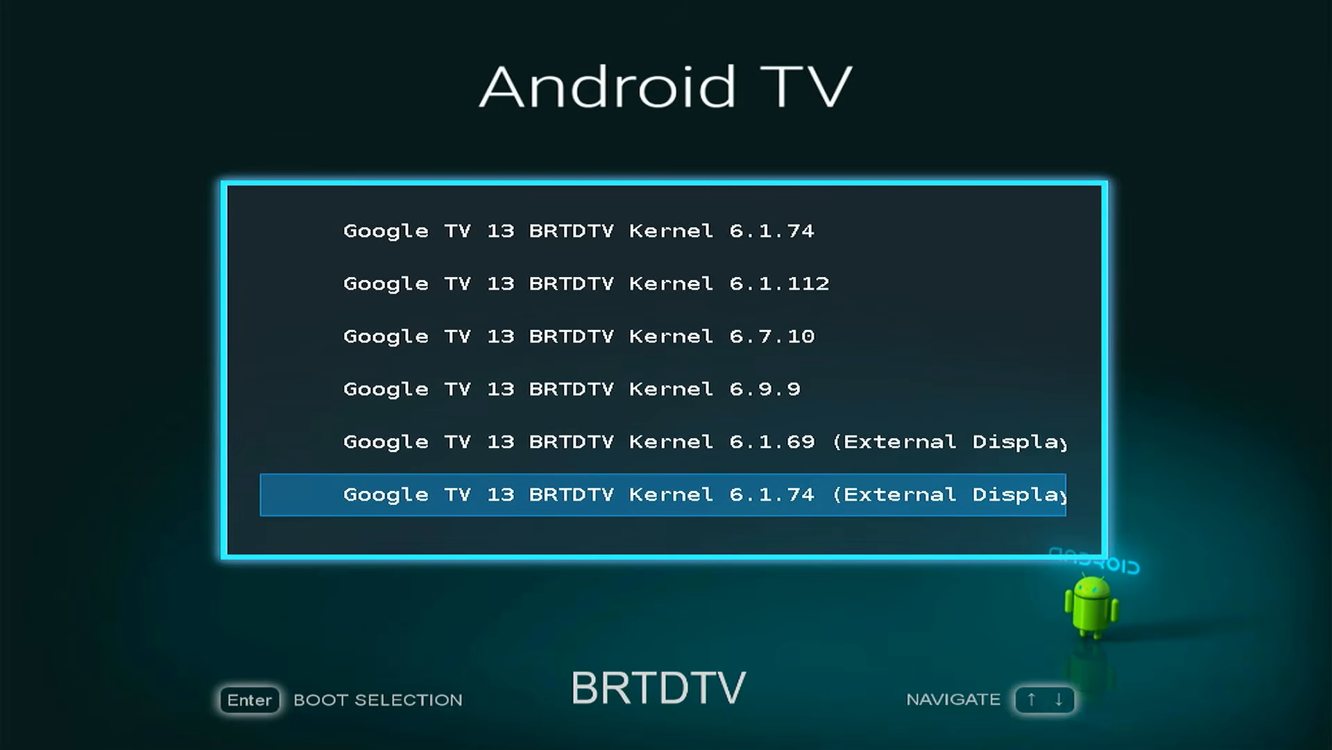
{"action": "key", "text": "Down"}
{"action": "key", "text": "Down"}
{"action": "key", "text": "Down"}
{"action": "key", "text": "Down"}
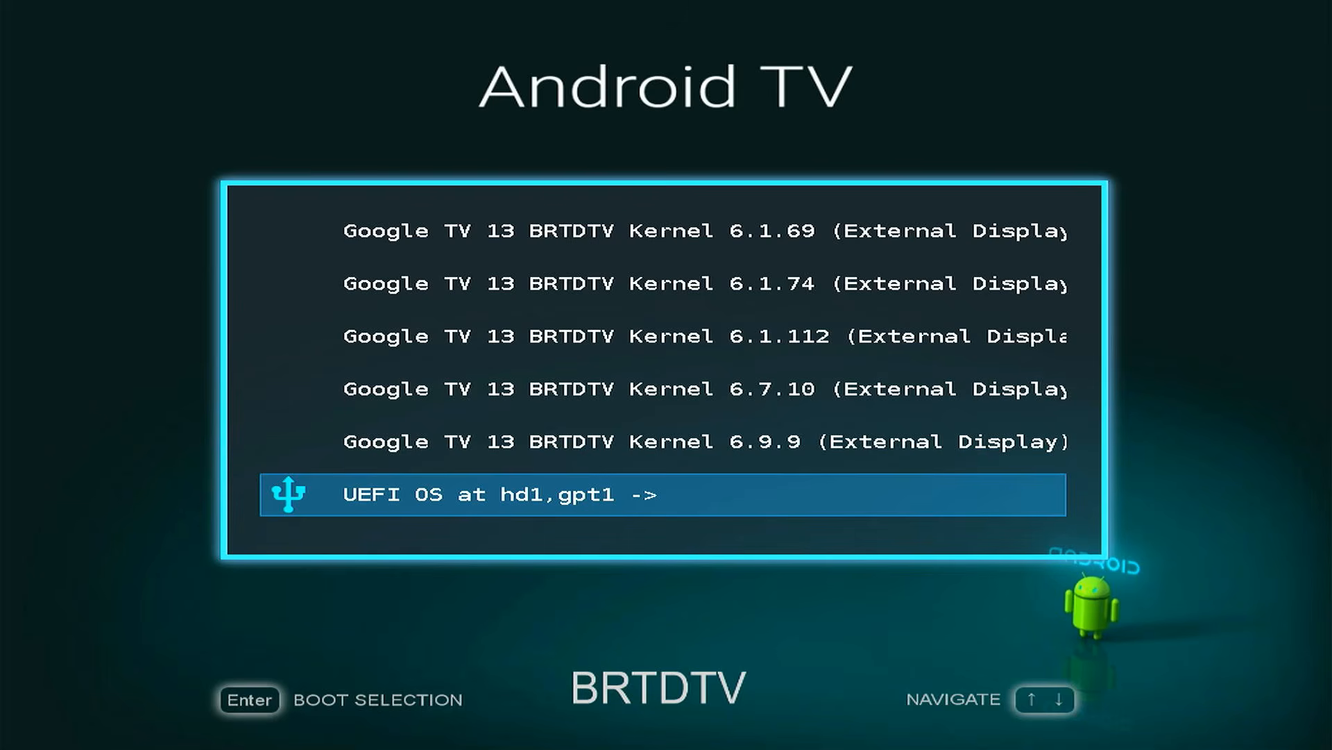
{"action": "key", "text": "Up"}
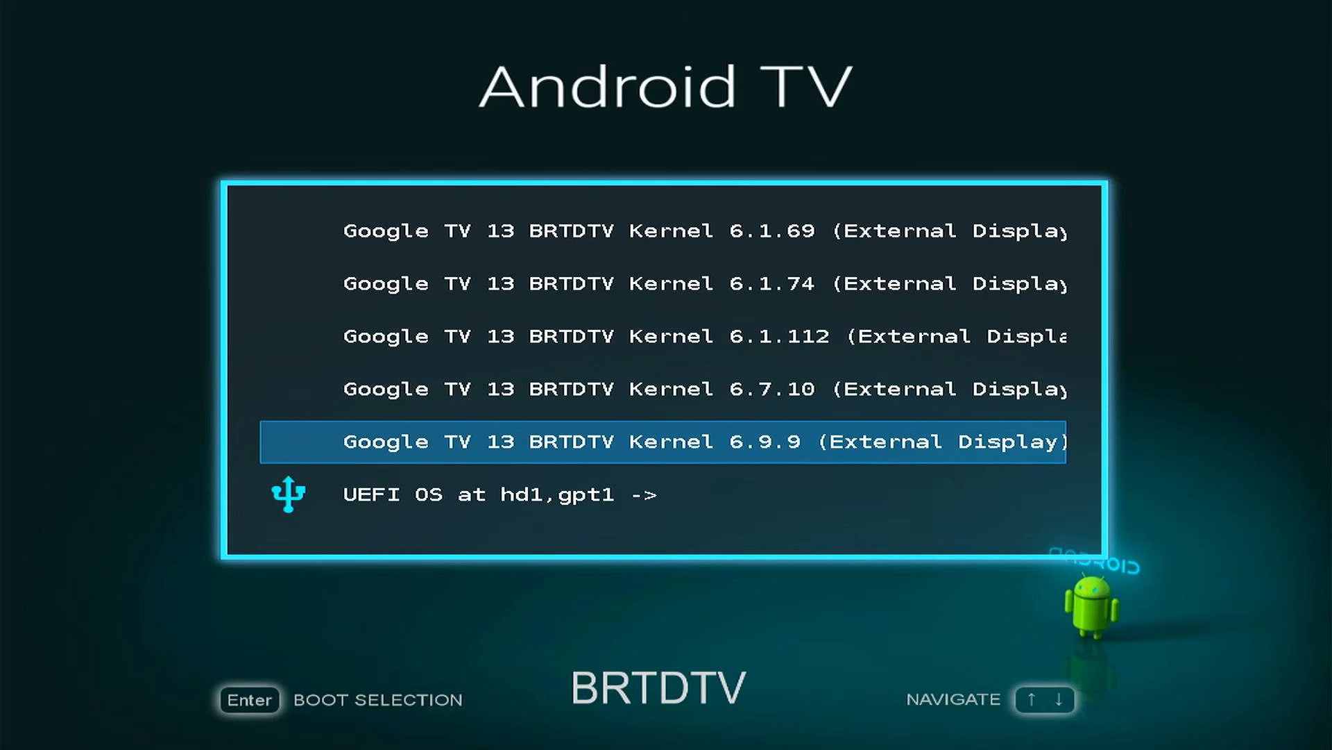
{"action": "key", "text": "Up"}
{"action": "key", "text": "Up"}
{"action": "key", "text": "Up"}
{"action": "key", "text": "Up"}
{"action": "key", "text": "Up"}
{"action": "key", "text": "Up"}
{"action": "key", "text": "Up"}
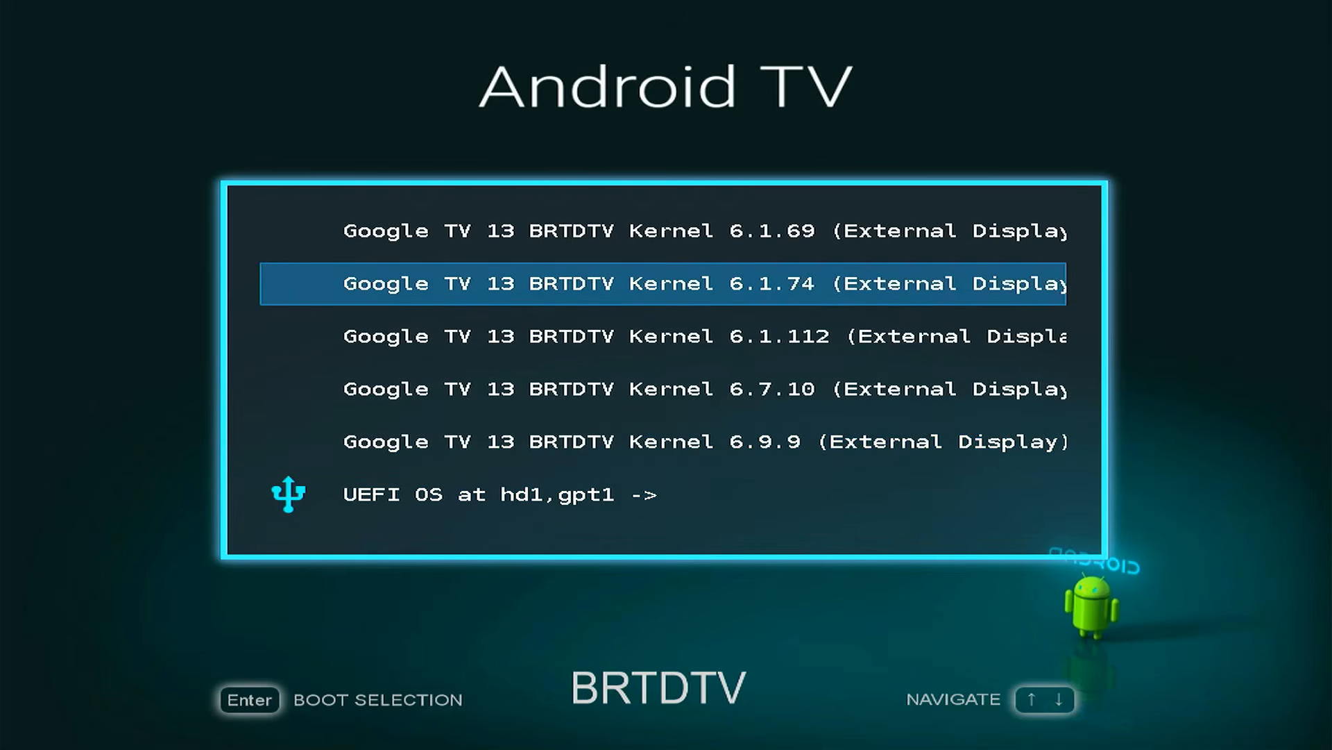
{"action": "key", "text": "Up"}
{"action": "key", "text": "Up"}
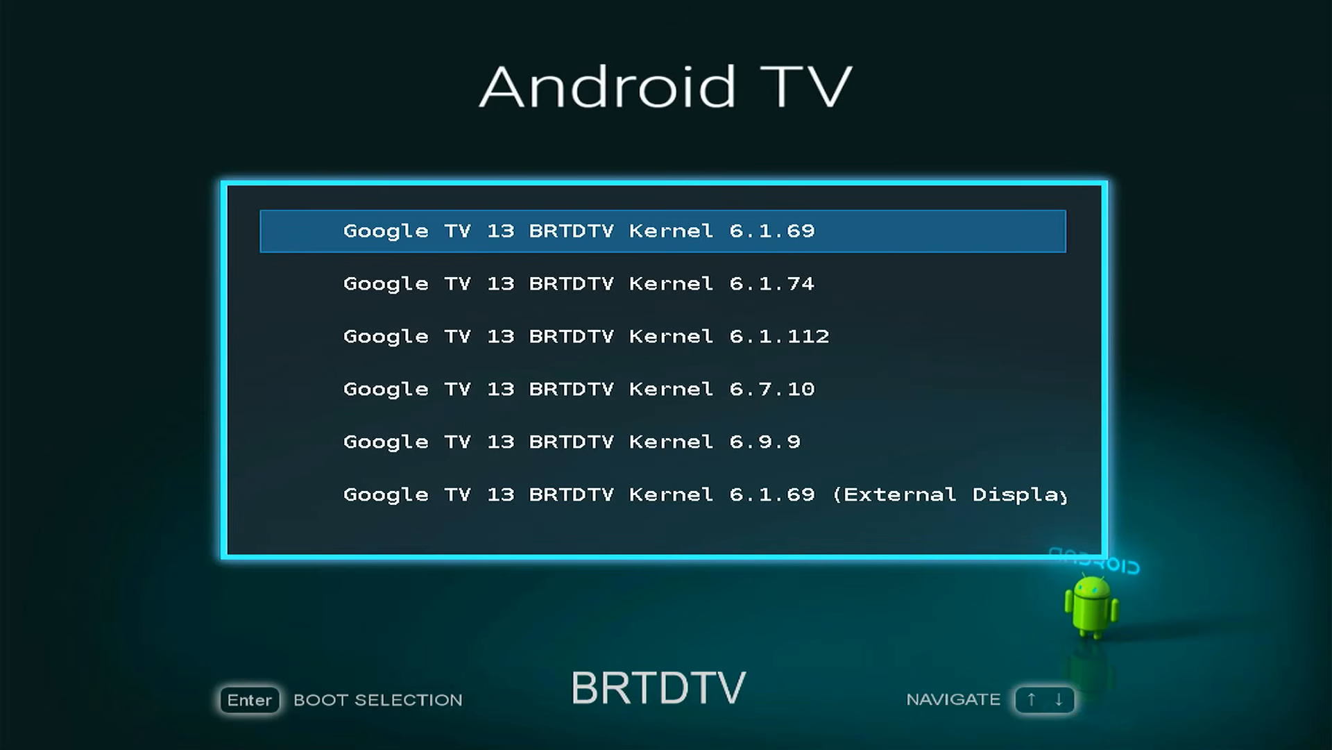
- Boot Google TV 13 BRTDTV Kernel 6.1.69 and choose English (United States) as the setup language
{"action": "key", "text": "Return"}
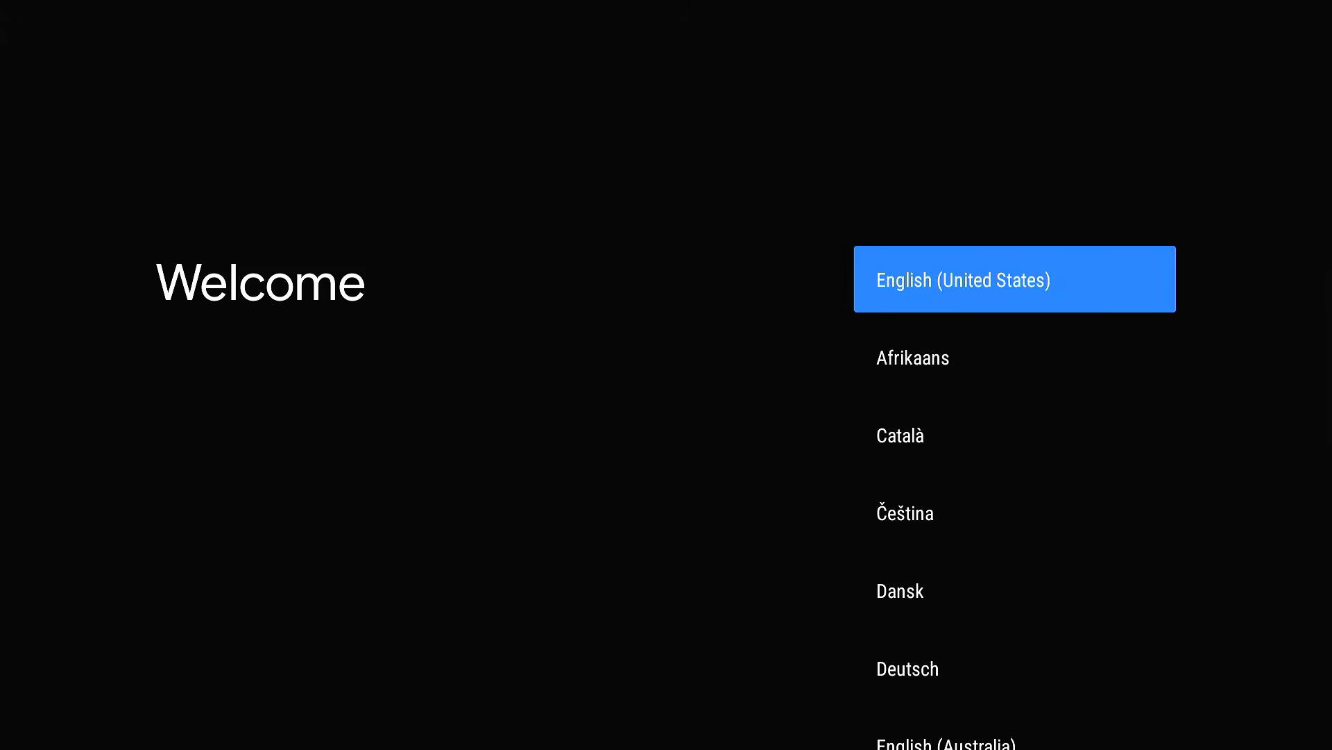
{"action": "key", "text": "Return"}
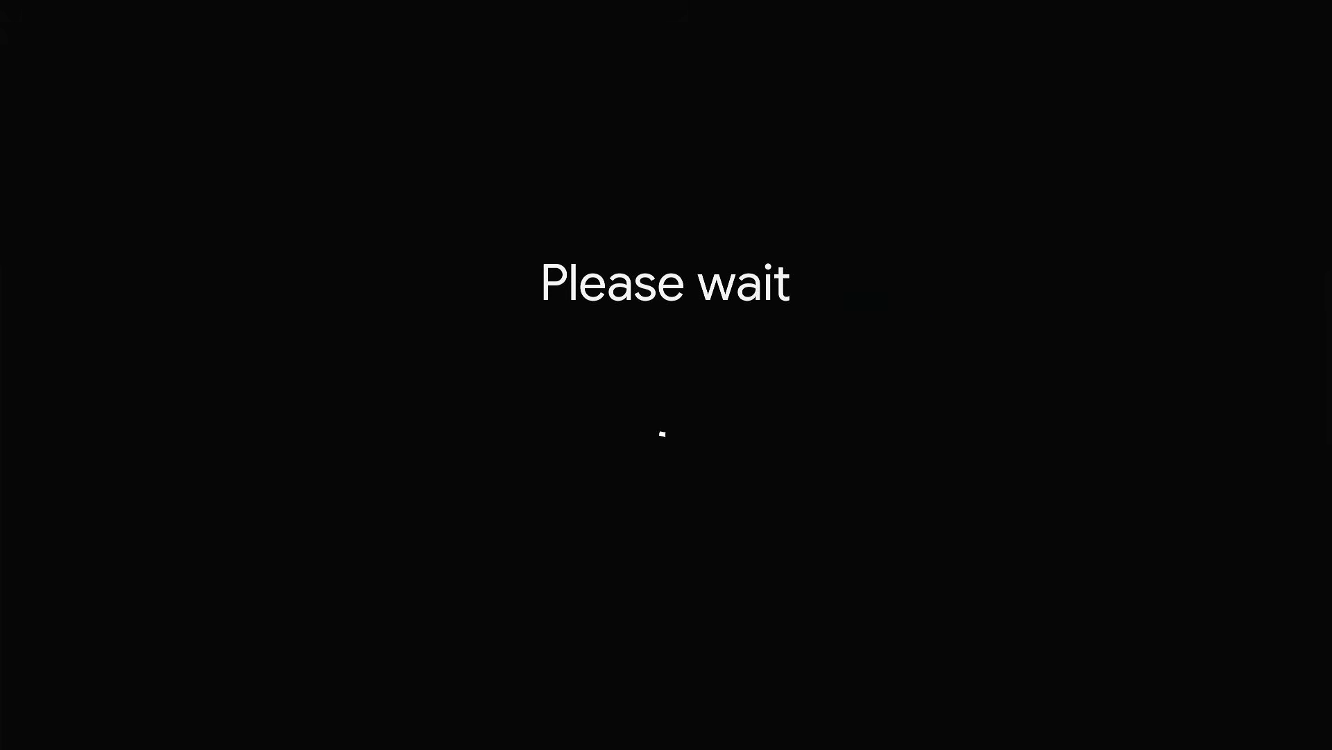
- Skip the Android phone quick setup and choose TP-Link_1084 as the Wi-Fi network
{"action": "key", "text": "Down"}
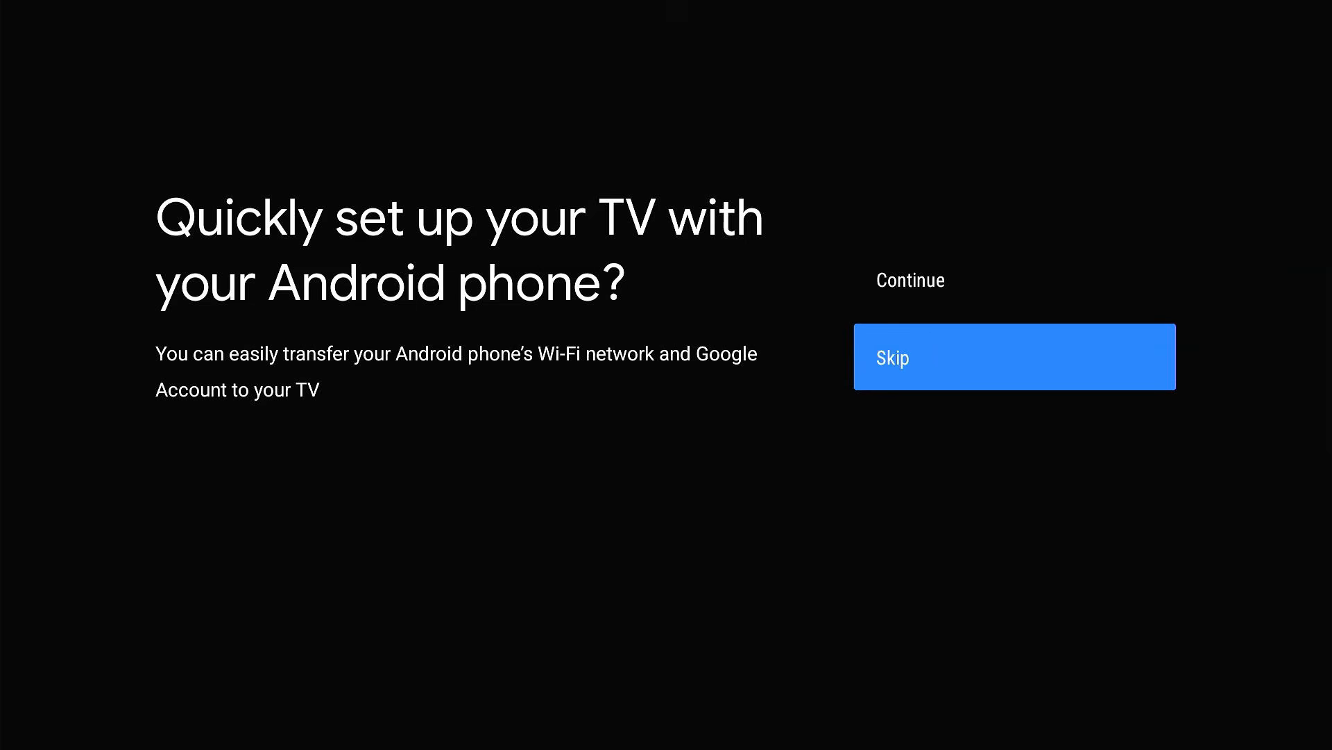
{"action": "key", "text": "Return"}
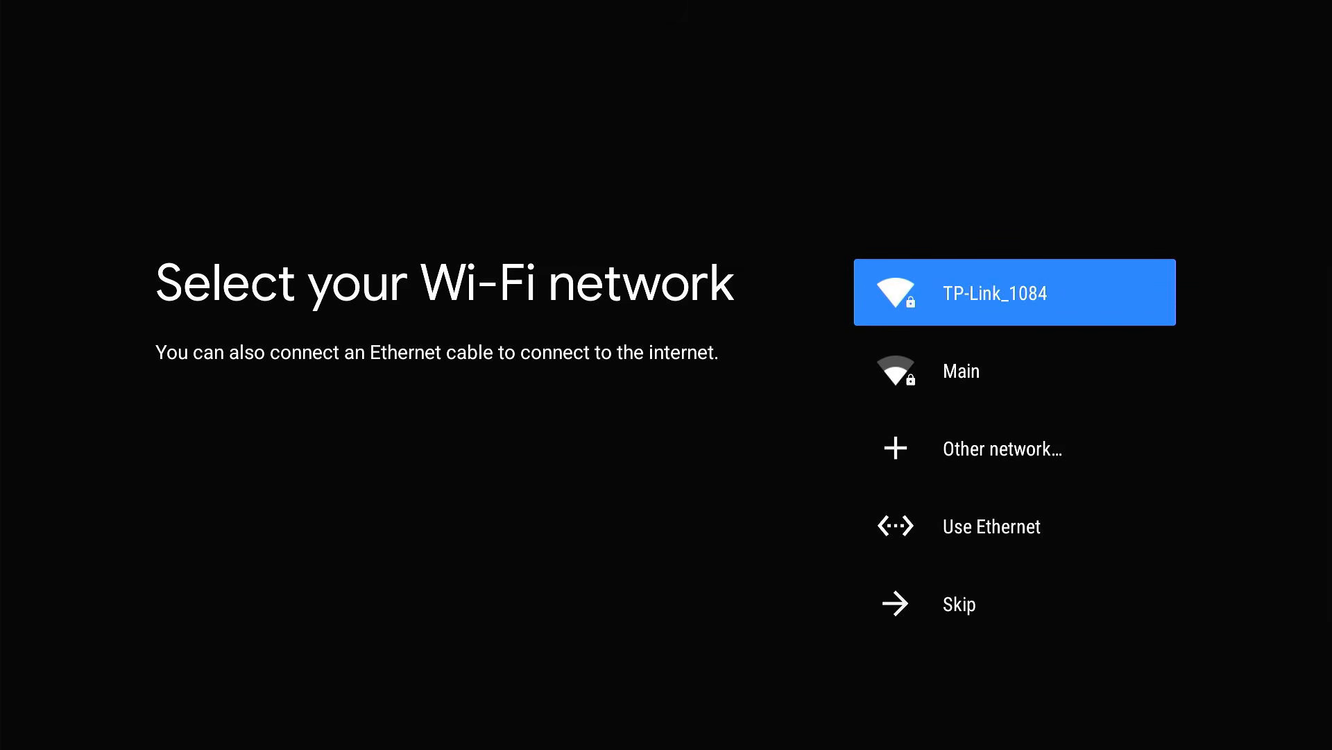
{"action": "key", "text": "Down"}
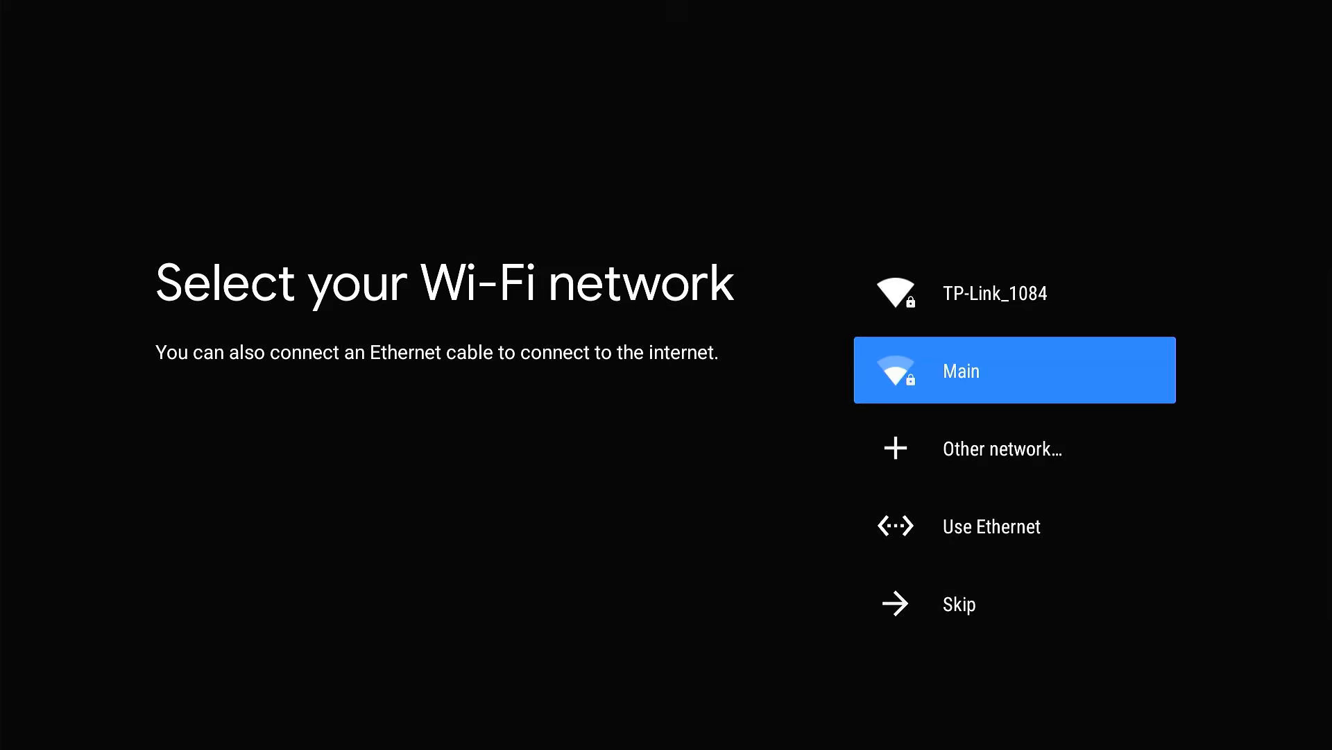
{"action": "key", "text": "Up"}
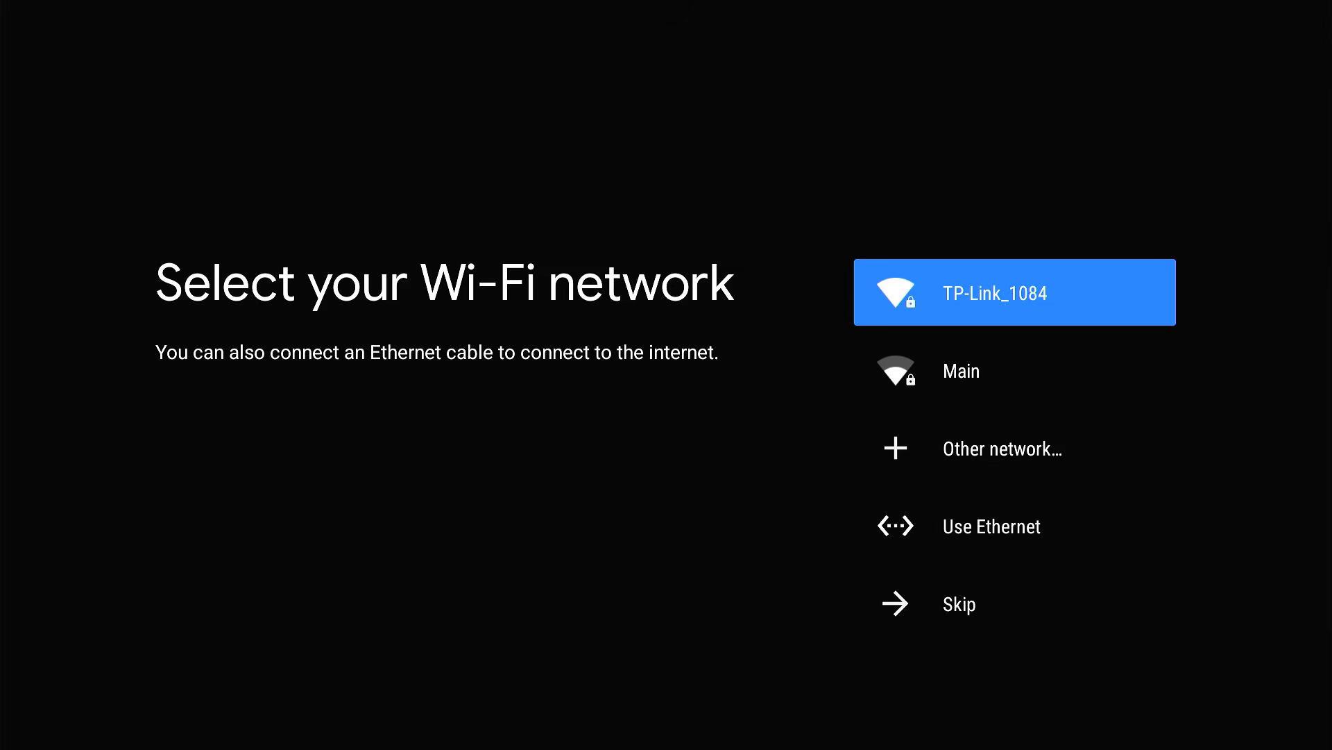
{"action": "key", "text": "Return"}
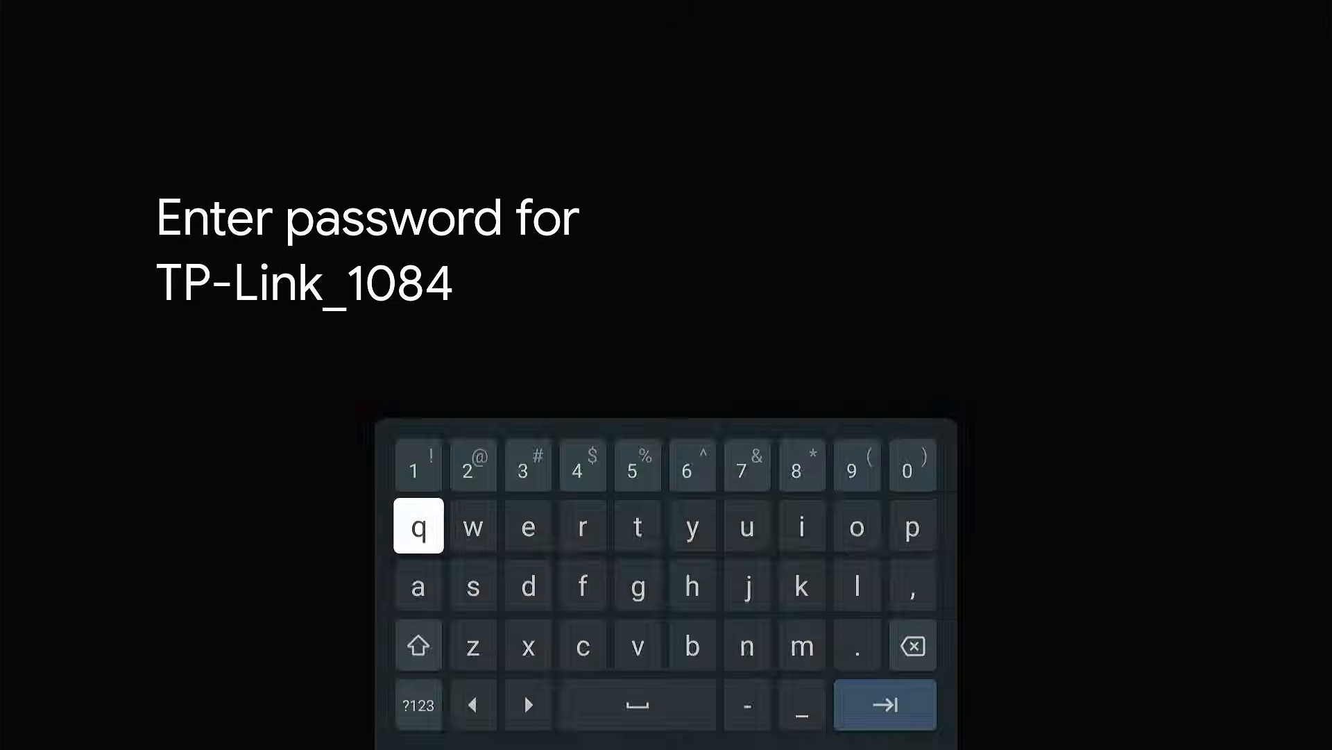
- Enter the Wi-Fi password for TP-Link_1084 and connect to the network
{"action": "key", "text": "Down"}
{"action": "key", "text": "Down"}
{"action": "key", "text": "Down"}
{"action": "key", "text": "Right"}
{"action": "key", "text": "Right"}
{"action": "key", "text": "Right"}
{"action": "key", "text": "Right"}
{"action": "key", "text": "Right"}
{"action": "key", "text": "Right"}
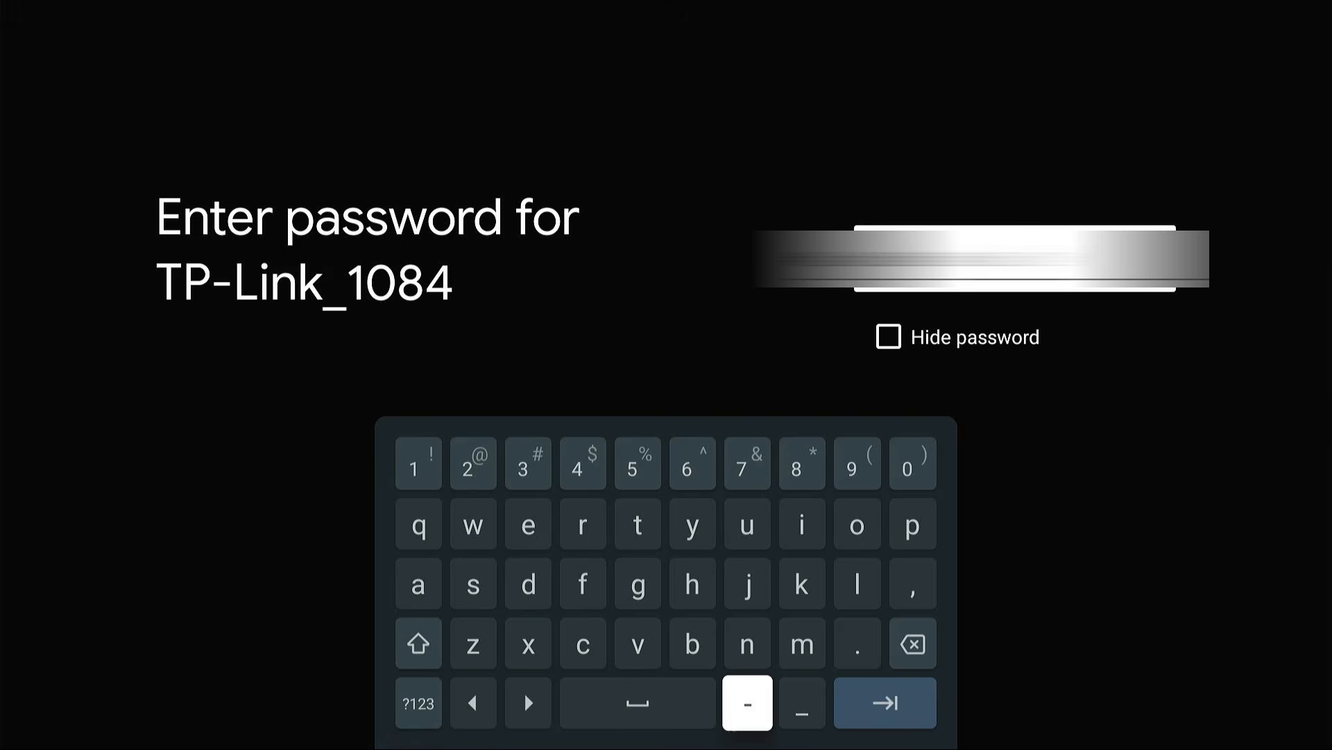
{"action": "key", "text": "Return"}
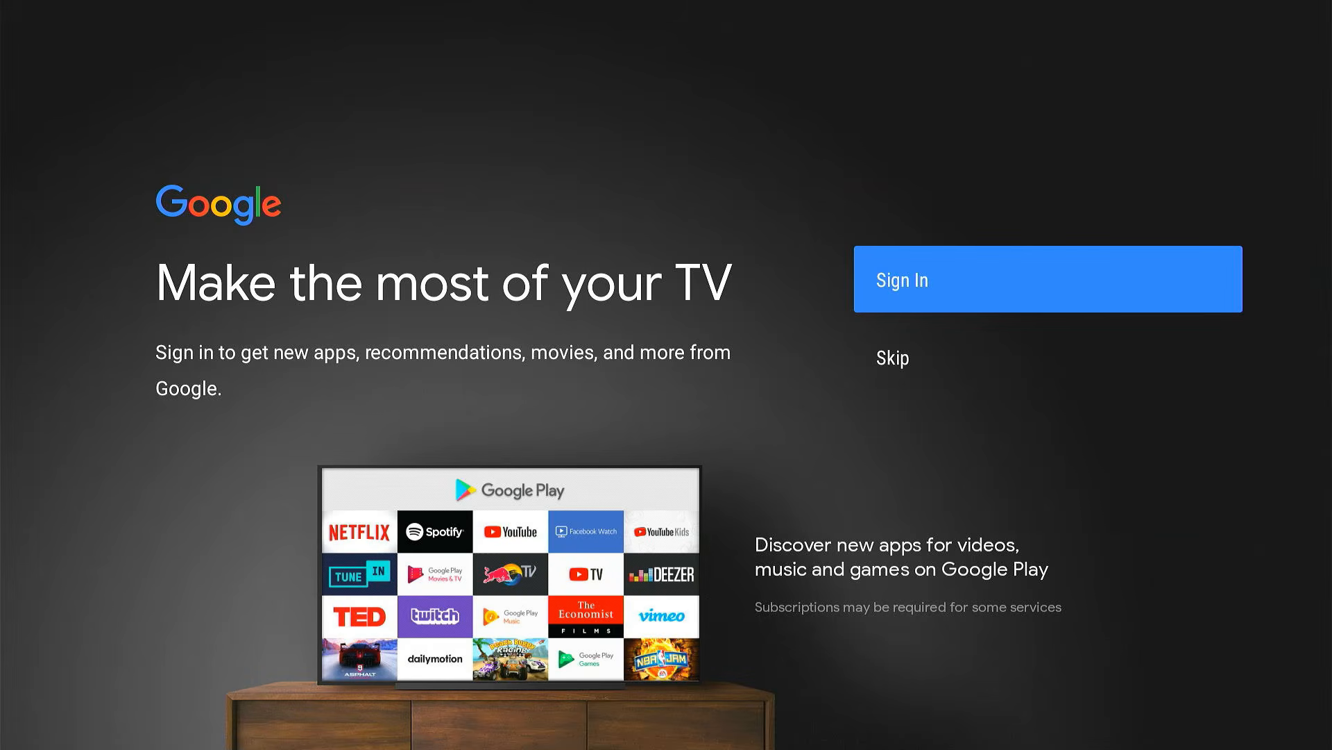
- Start the Google sign-in and submit the account's e-mail address
{"action": "key", "text": "Return"}
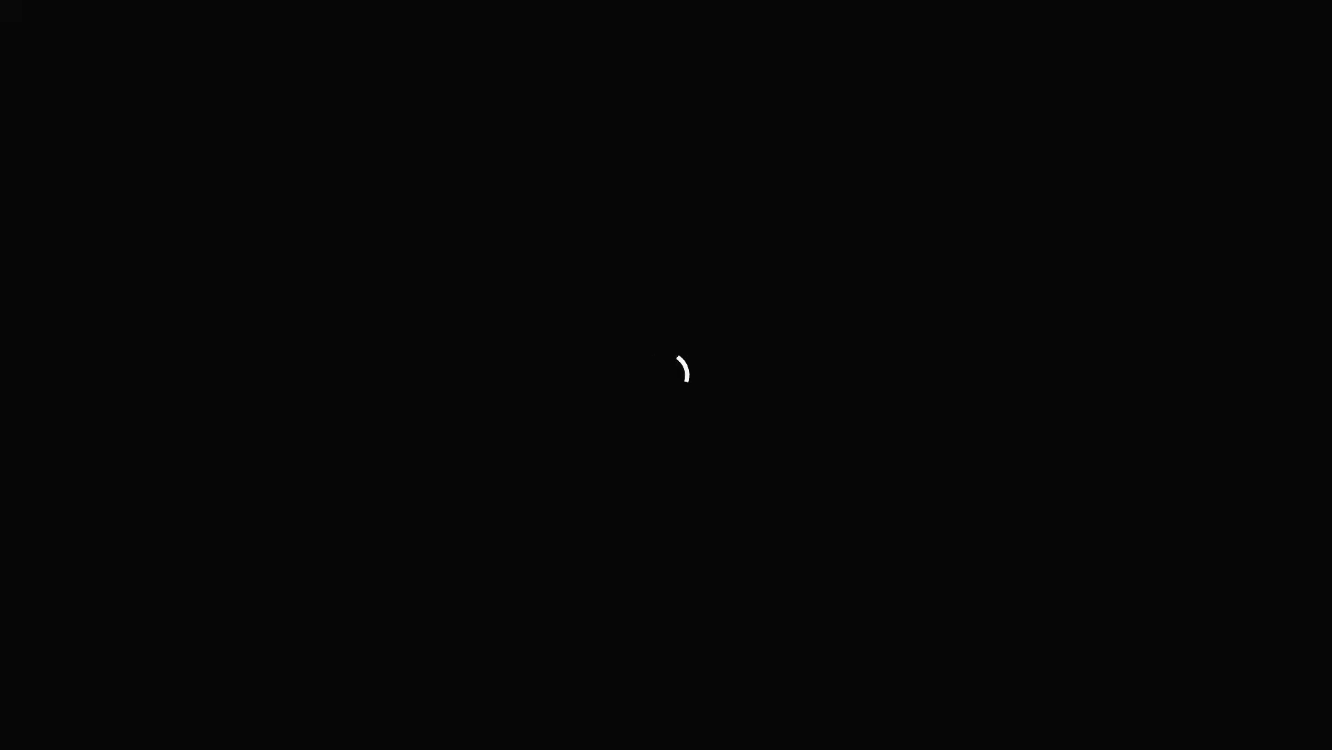
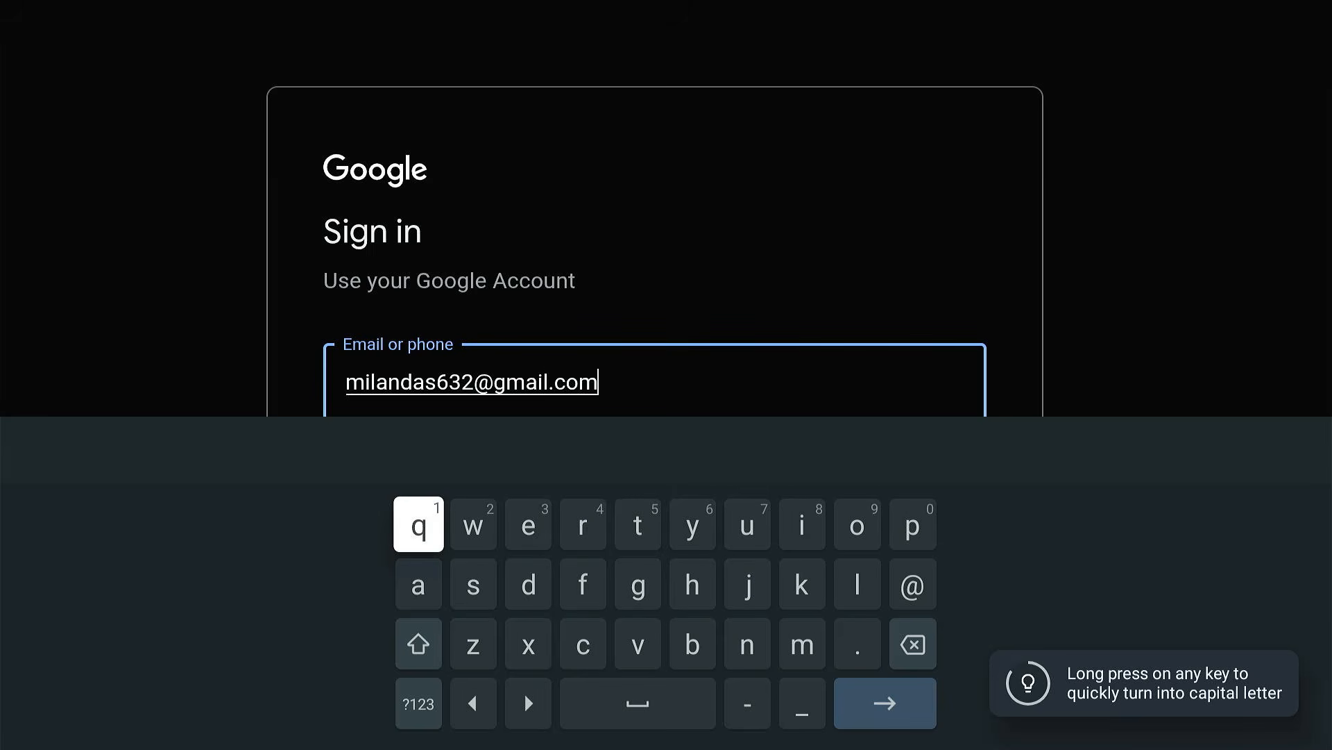
{"action": "key", "text": "Down"}
{"action": "key", "text": "Down"}
{"action": "key", "text": "Down"}
{"action": "key", "text": "Right"}
{"action": "key", "text": "Right"}
{"action": "key", "text": "Right"}
{"action": "key", "text": "Right"}
{"action": "key", "text": "Right"}
{"action": "key", "text": "Right"}
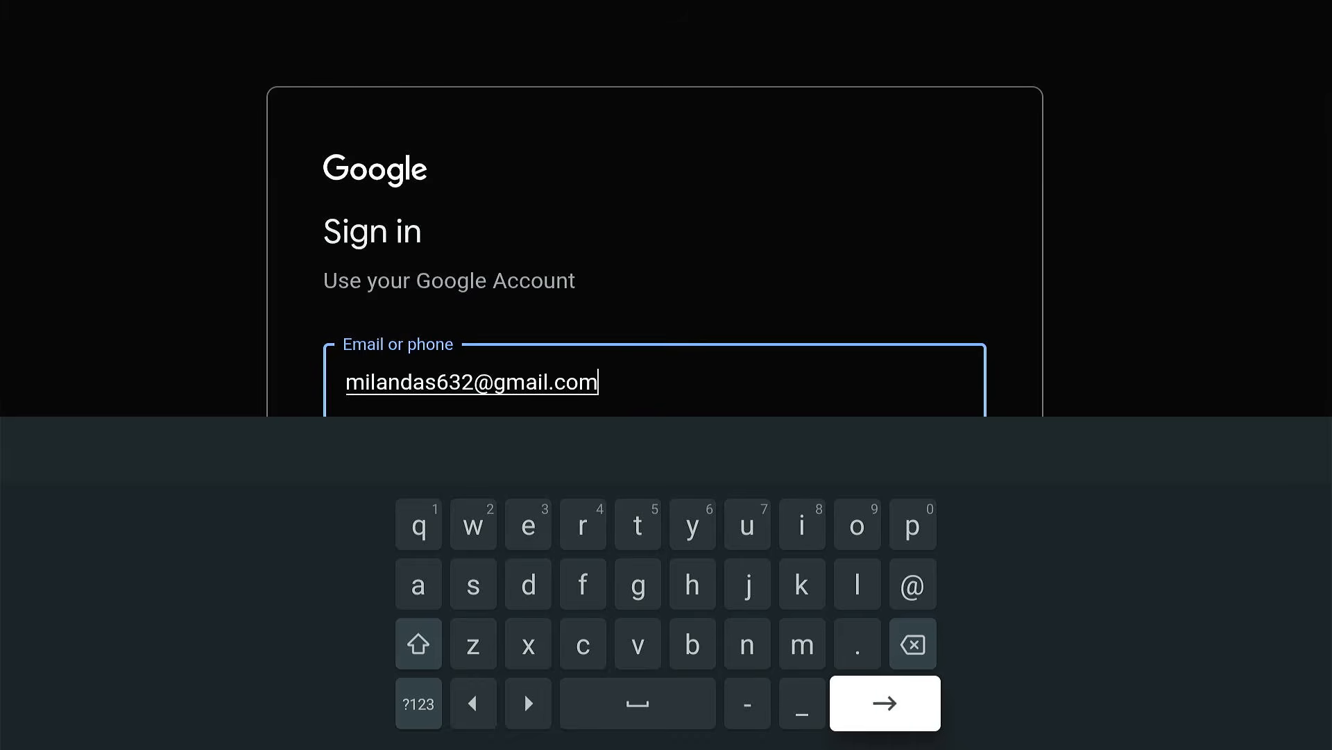
{"action": "key", "text": "Return"}
- Enter the Google account password and submit it to sign in
{"action": "type", "text": "••••••••••••"}
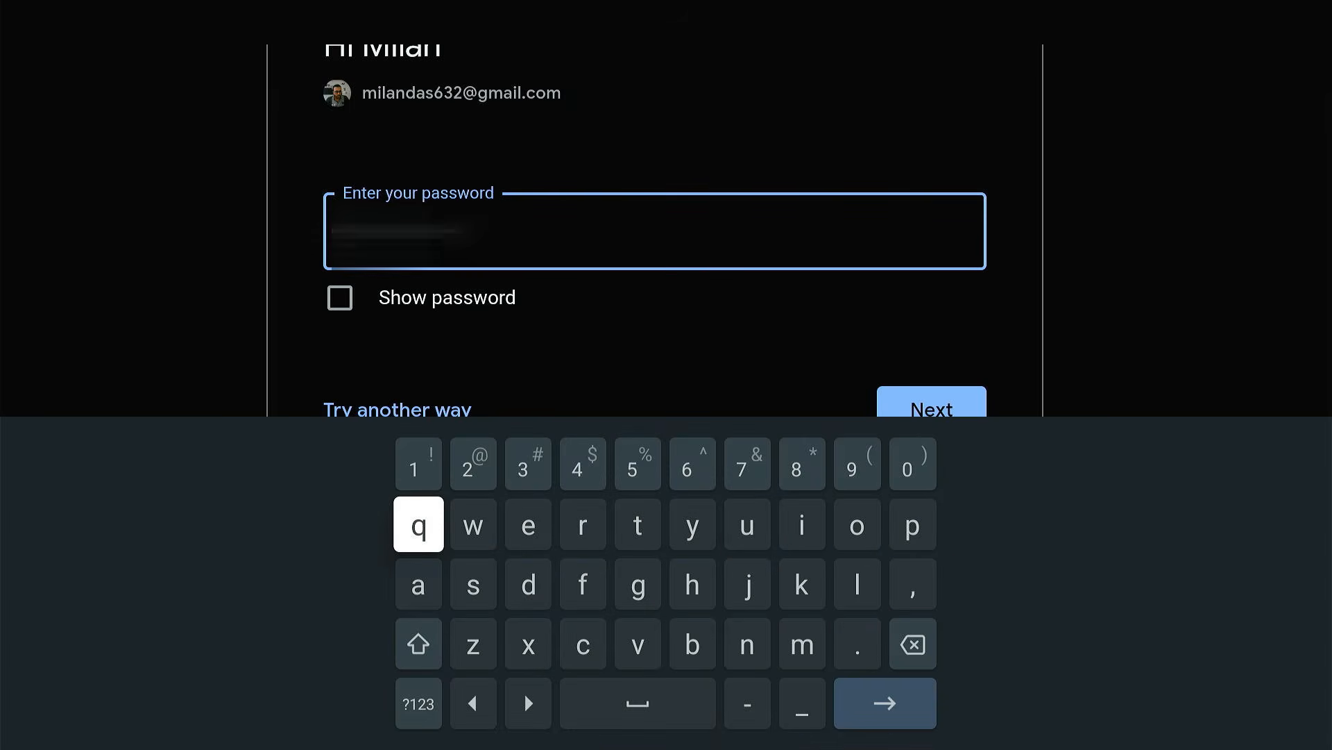
{"action": "key", "text": "Down"}
{"action": "key", "text": "Down"}
{"action": "key", "text": "Down"}
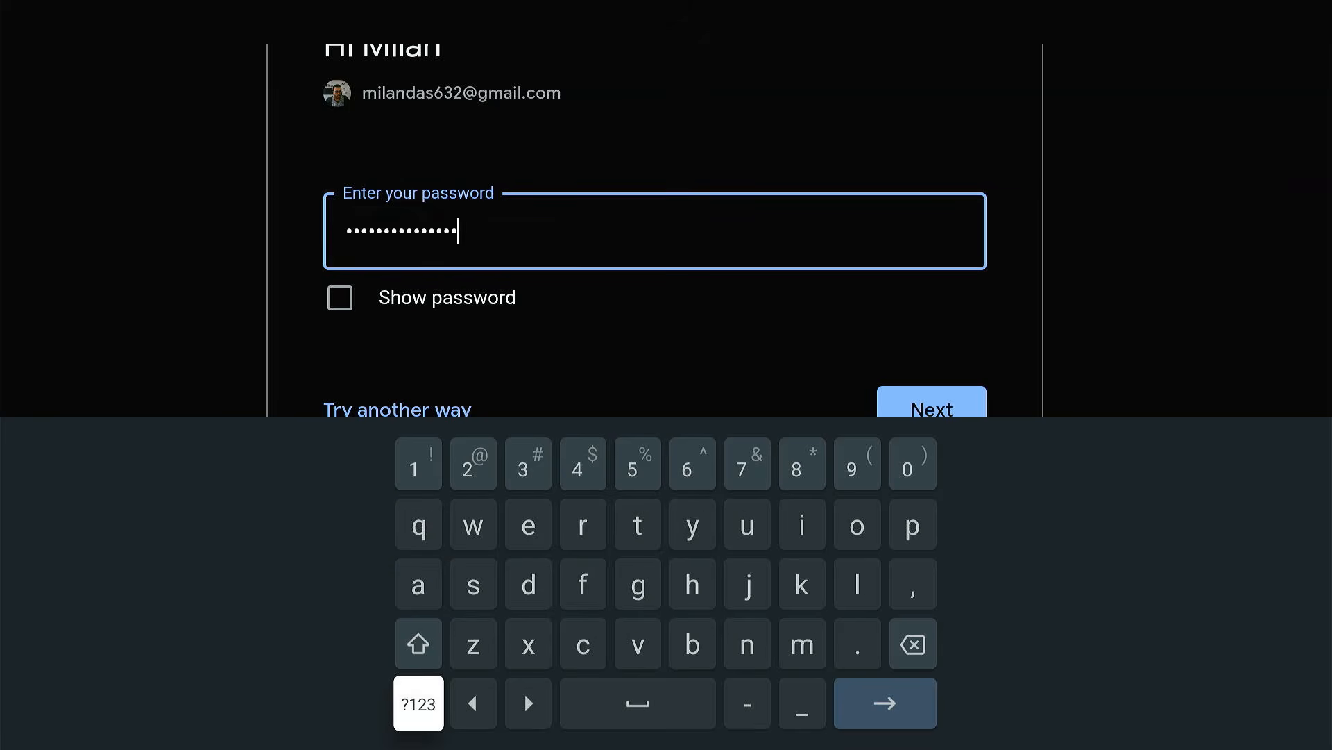
{"action": "key", "text": "Right"}
{"action": "key", "text": "Right"}
{"action": "key", "text": "Right"}
{"action": "key", "text": "Right"}
{"action": "key", "text": "Right"}
{"action": "key", "text": "Right"}
{"action": "key", "text": "Return"}
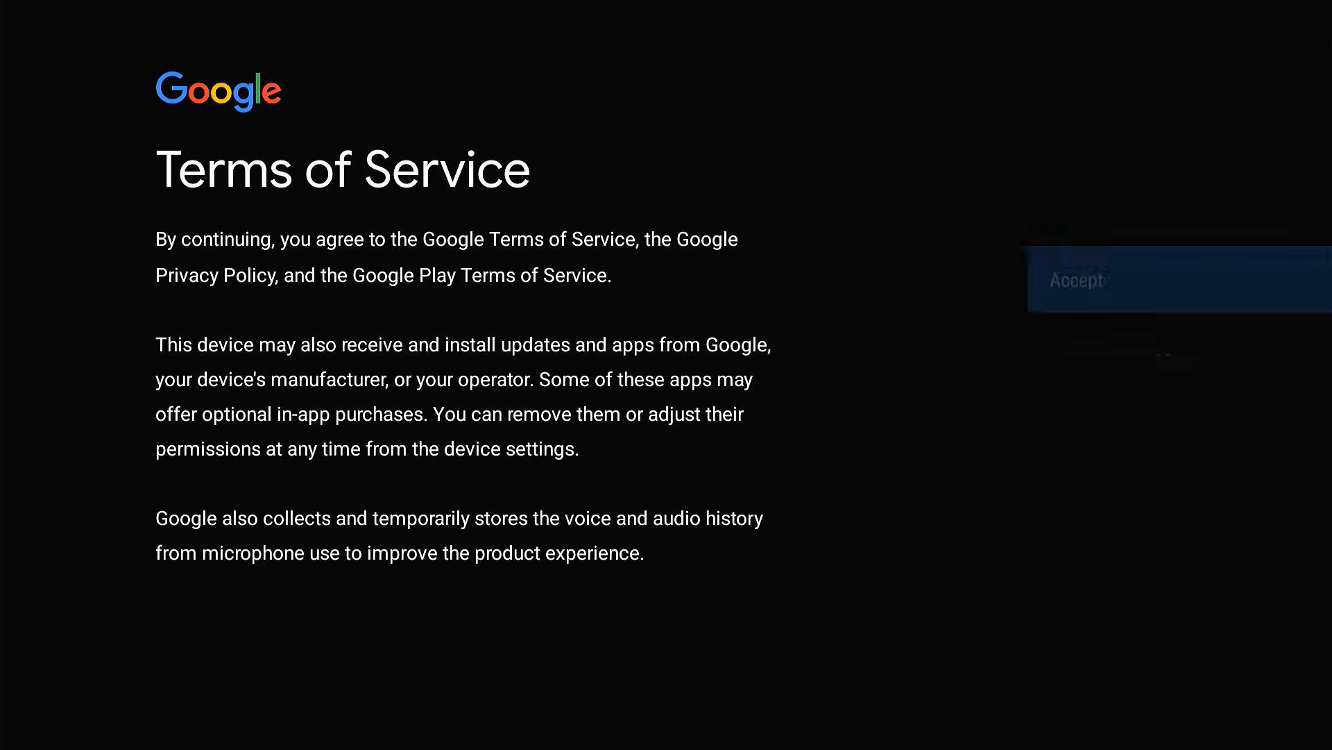
- Accept the Google Terms of Service and allow Google to use the device's location
{"action": "key", "text": "Return"}
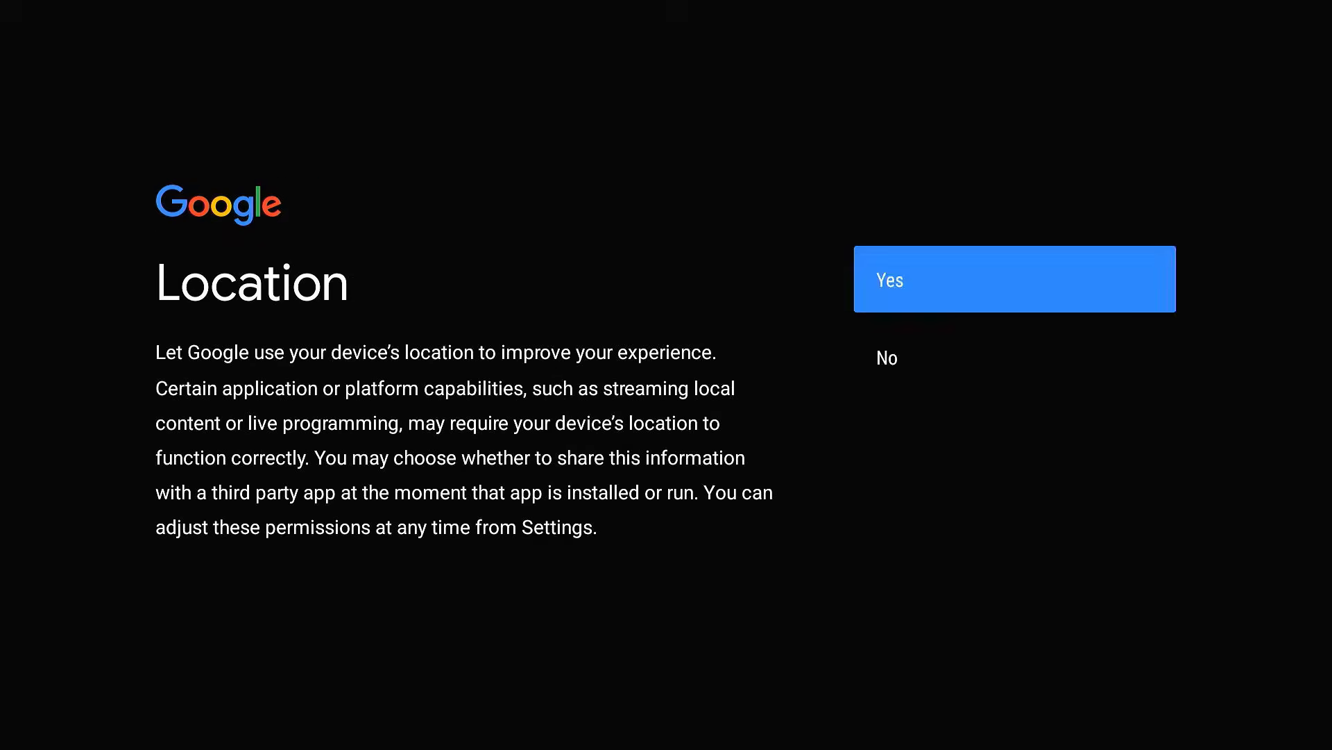
{"action": "key", "text": "Return"}
{"action": "key", "text": "Return"}
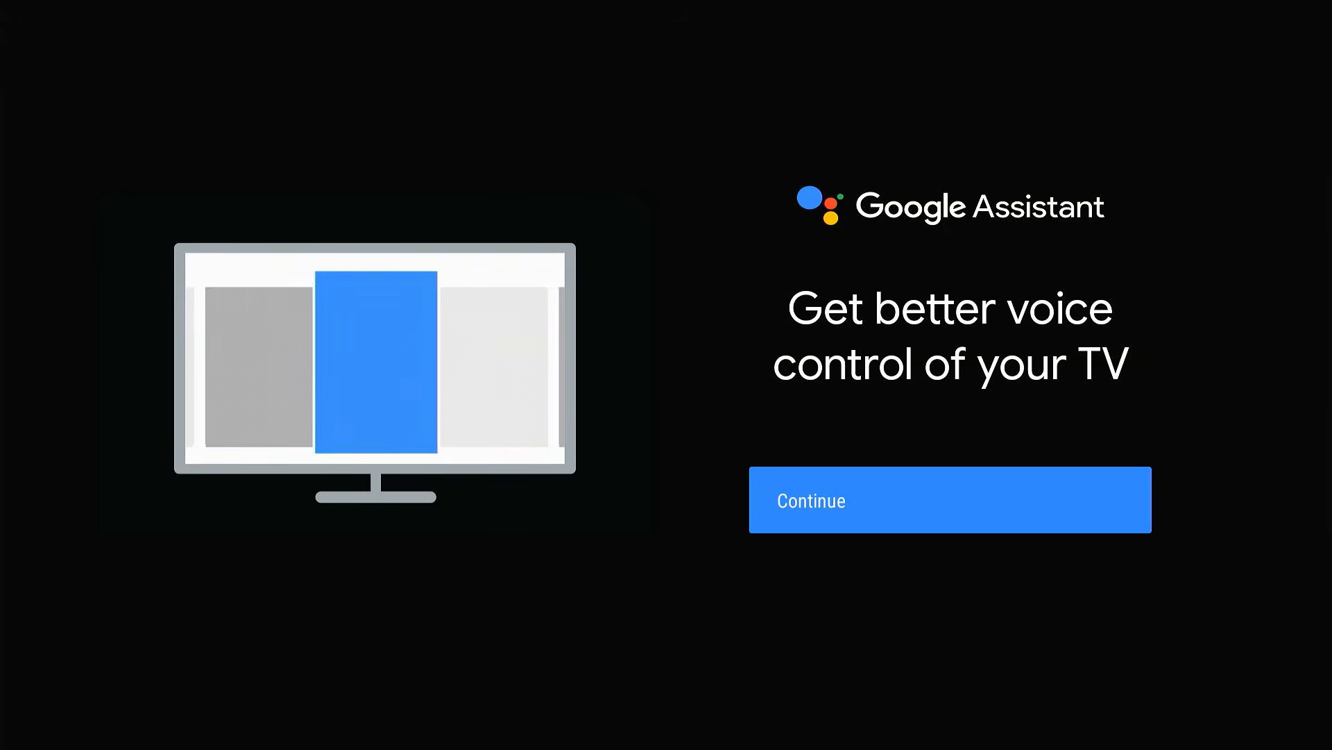
- Continue through the Google Assistant setup and turn on "Hey Google" voice control
{"action": "key", "text": "Return"}
{"action": "key", "text": "Return"}
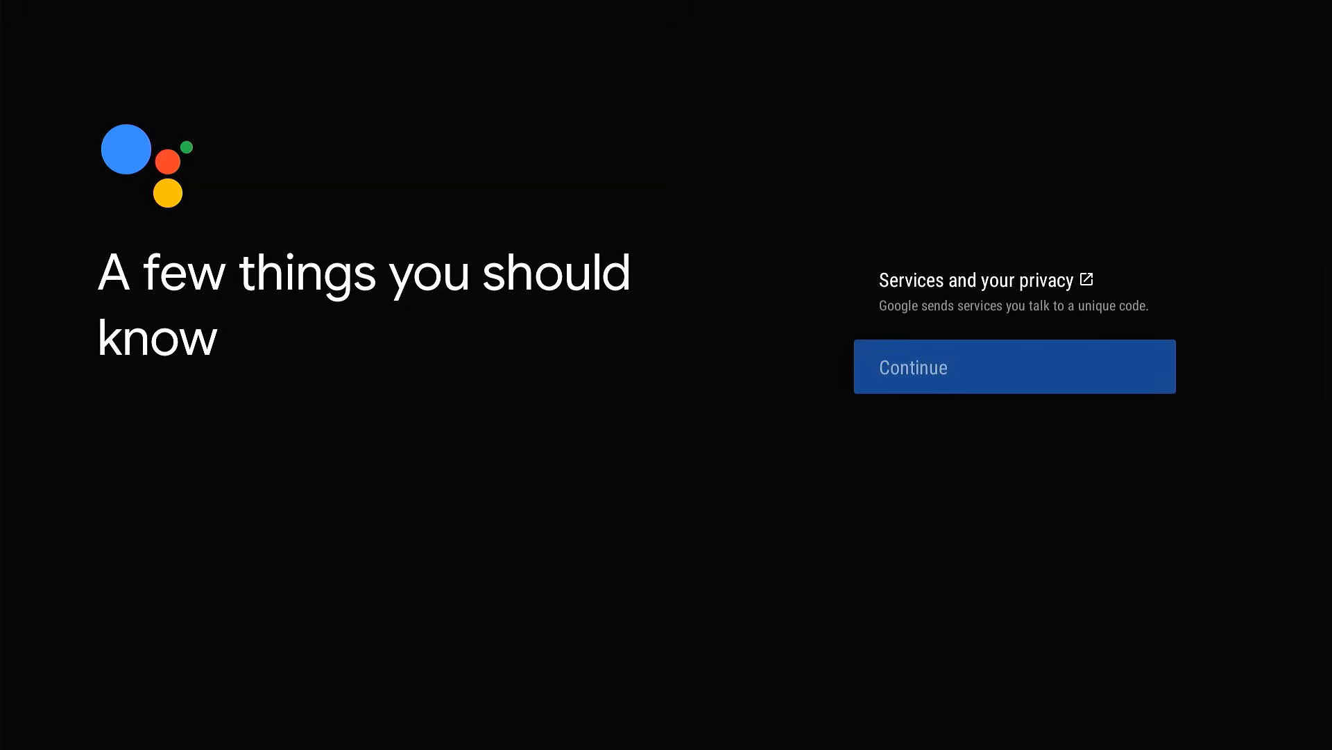
{"action": "key", "text": "Return"}
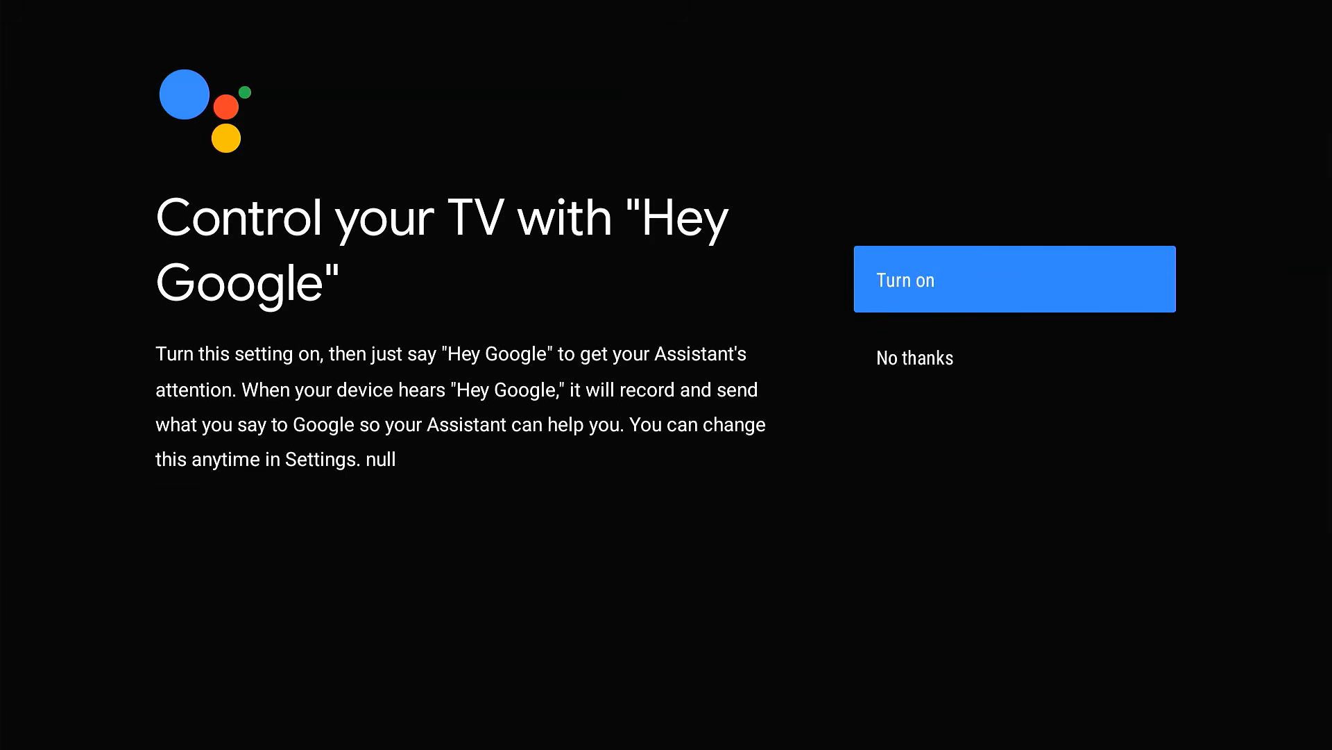
- Name the device Android TV and go through the introduction pages to finish the setup
{"action": "key", "text": "Return"}
{"action": "key", "text": "Down"}
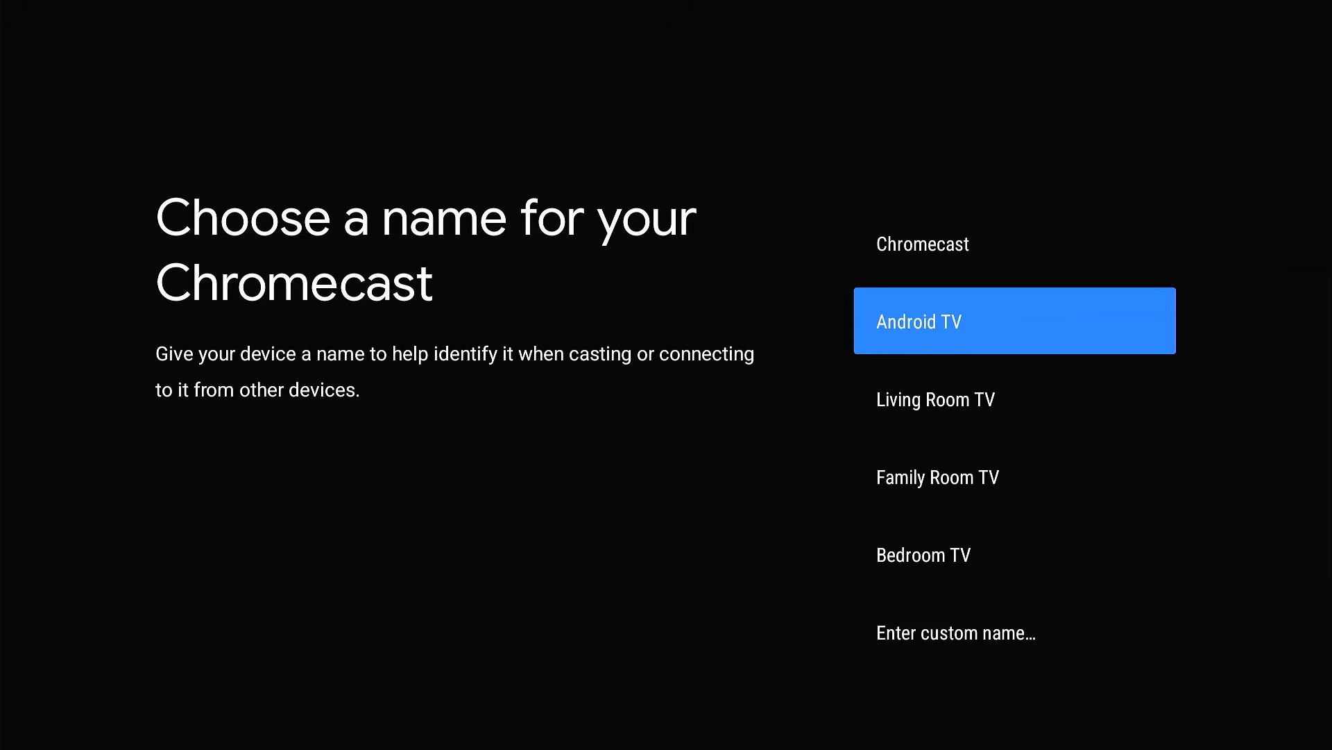
{"action": "key", "text": "Return"}
{"action": "key", "text": "Return"}
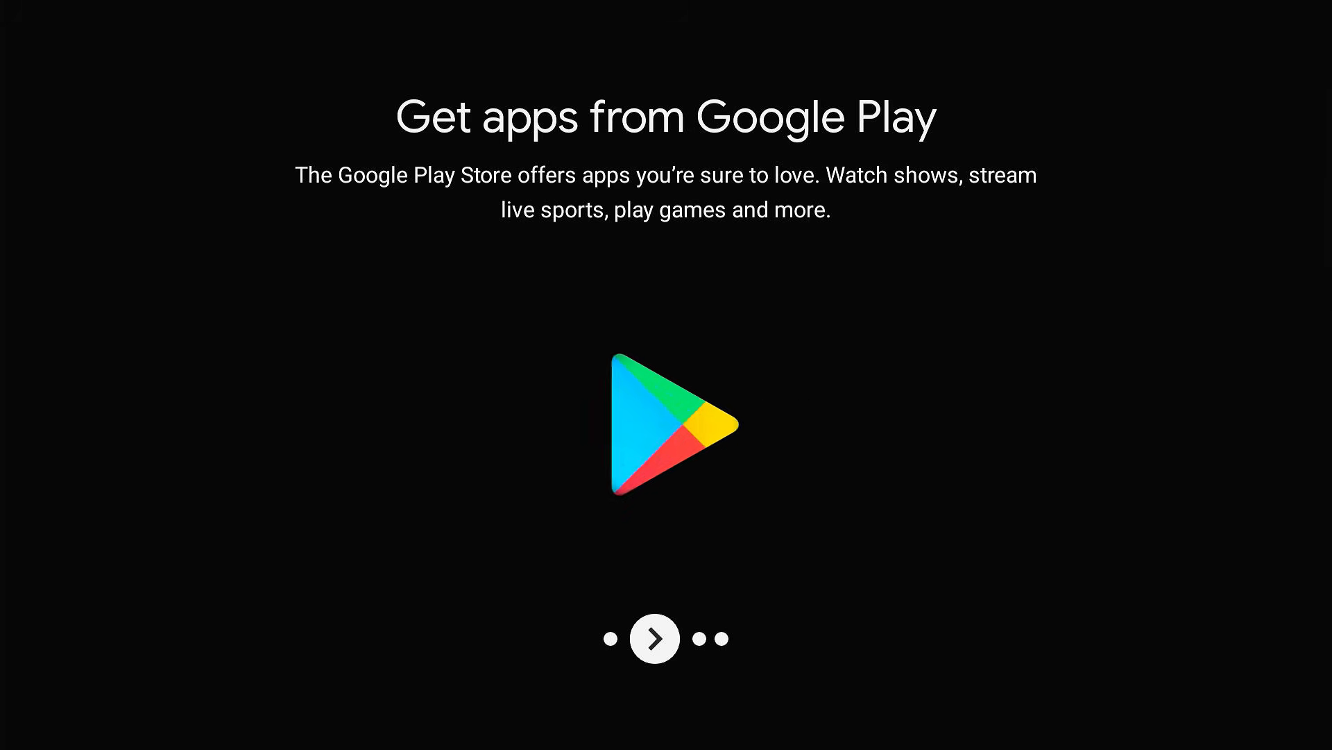
{"action": "key", "text": "Return"}
{"action": "key", "text": "Return"}
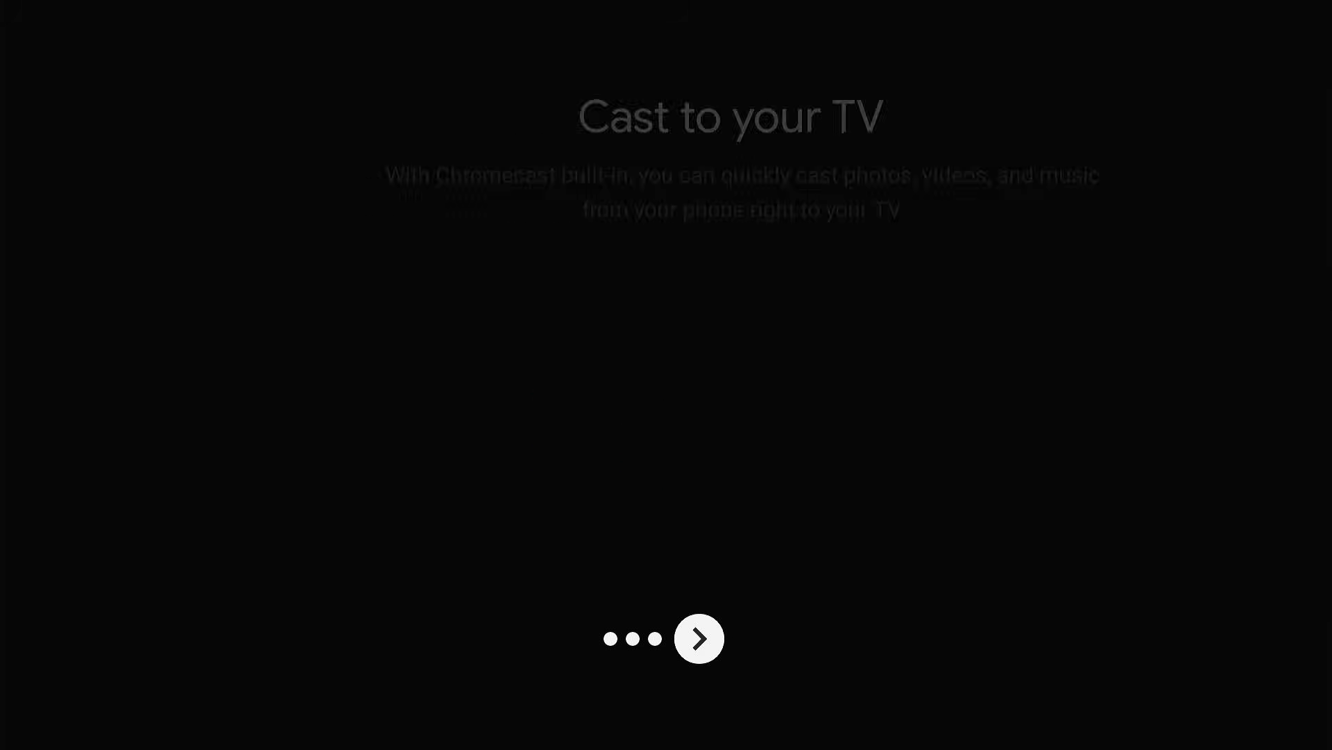
{"action": "key", "text": "Return"}
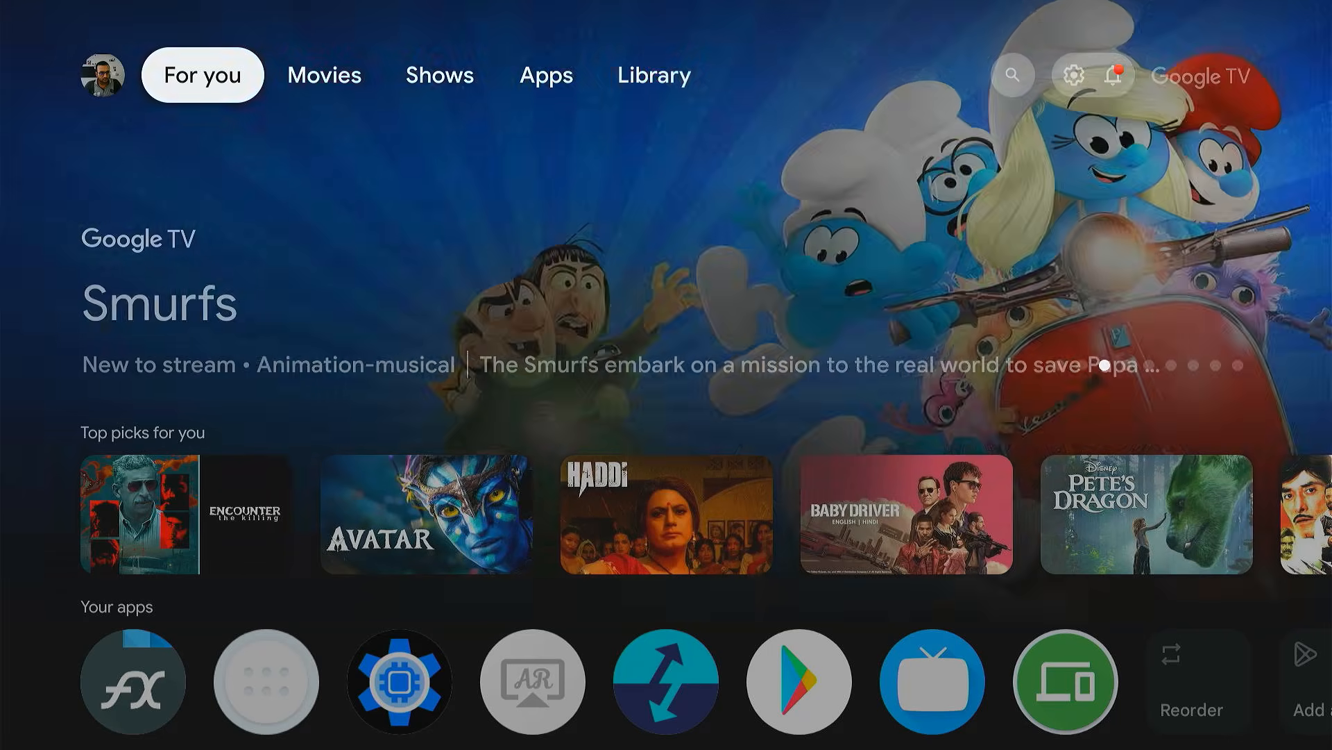
- Look through the For you home page's app and recommendation rows down to Browse by genre, and return to its beginning
{"action": "key", "text": "Down"}
{"action": "key", "text": "Down"}
{"action": "key", "text": "Down"}
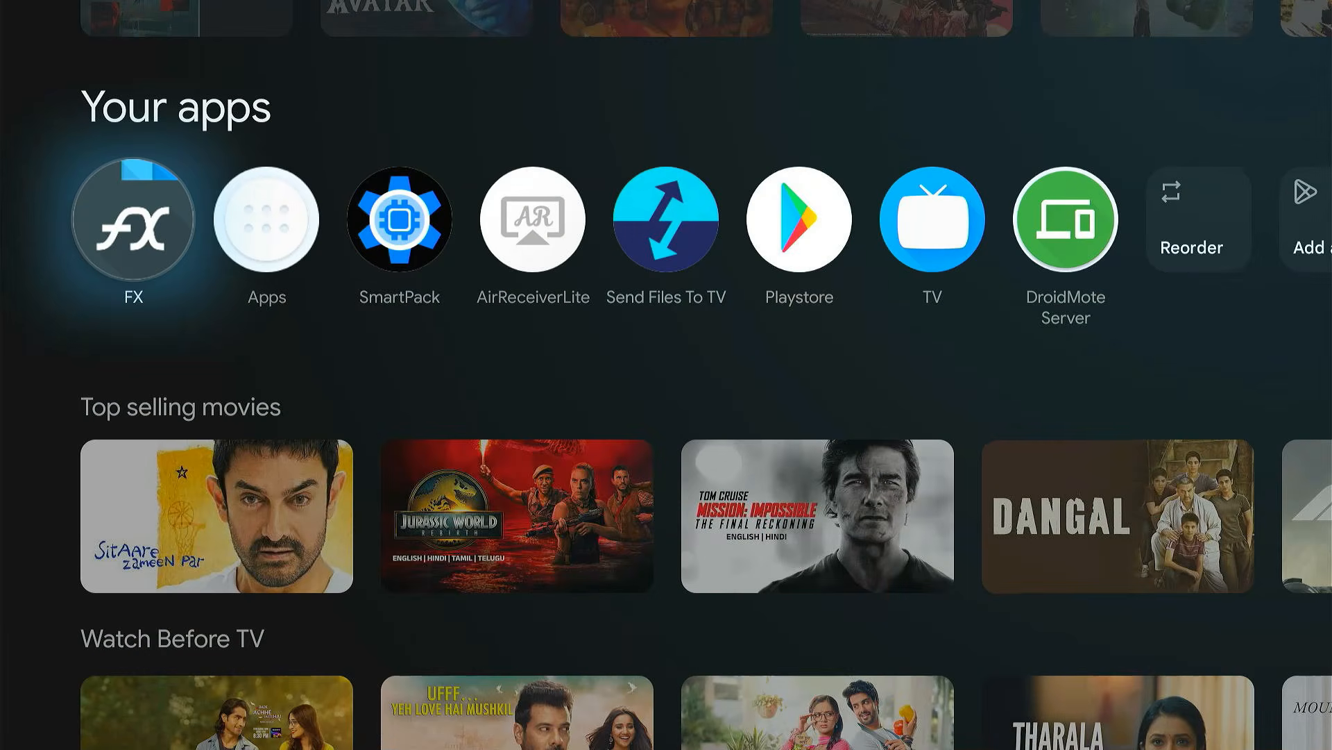
{"action": "key", "text": "Down"}
{"action": "key", "text": "Down"}
{"action": "key", "text": "Down"}
{"action": "key", "text": "Down"}
{"action": "key", "text": "Down"}
{"action": "key", "text": "Down"}
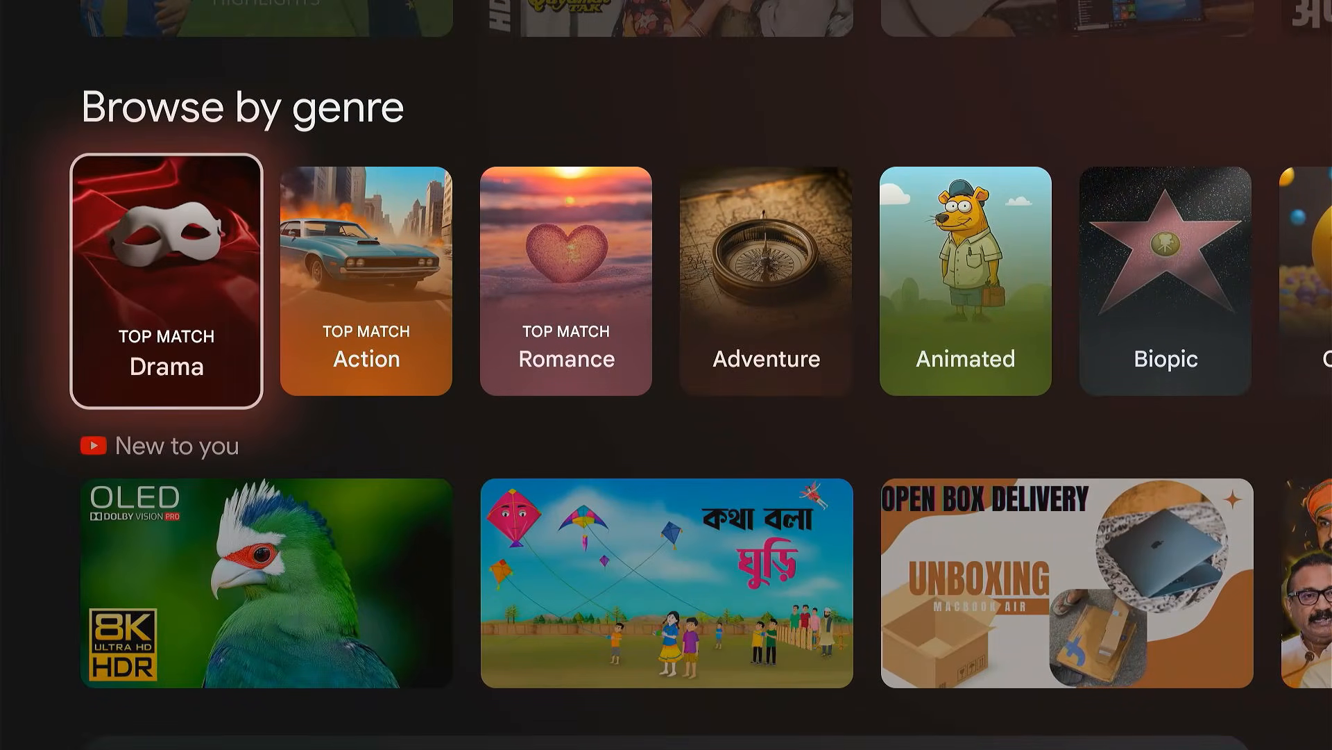
{"action": "key", "text": "Up"}
{"action": "key", "text": "Up"}
{"action": "key", "text": "Up"}
{"action": "key", "text": "Up"}
{"action": "key", "text": "Up"}
{"action": "key", "text": "Up"}
{"action": "key", "text": "Up"}
{"action": "key", "text": "Up"}
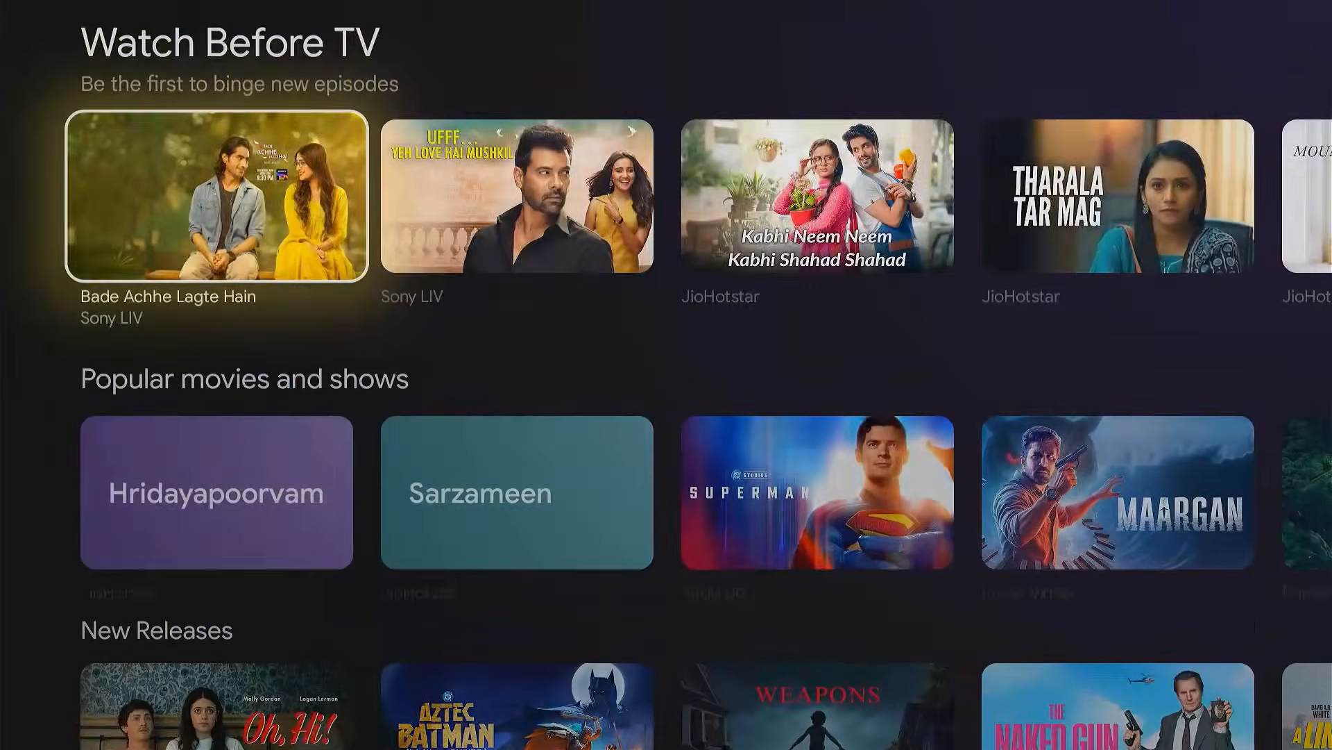
{"action": "key", "text": "Up"}
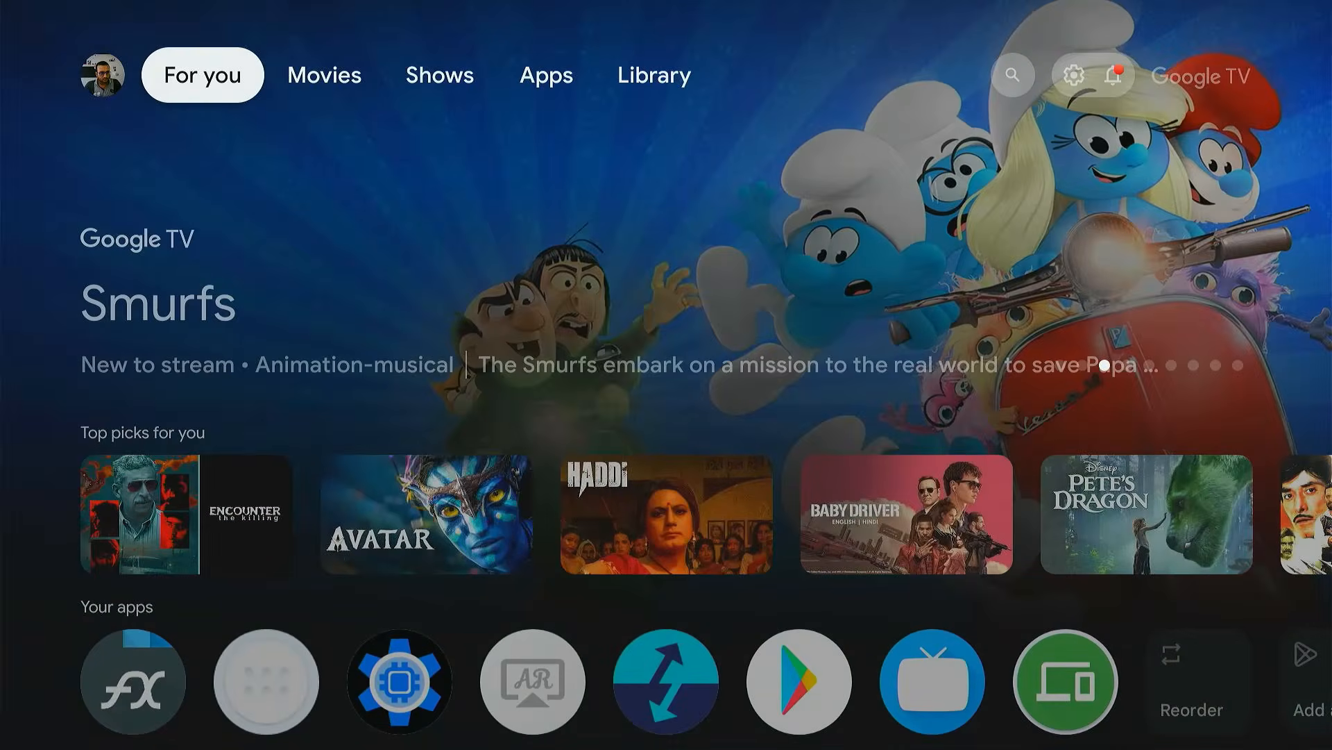
- Open the full device settings from the home screen and enter the System settings
{"action": "key", "text": "Right"}
{"action": "key", "text": "Right"}
{"action": "key", "text": "Right"}
{"action": "key", "text": "Right"}
{"action": "key", "text": "Right"}
{"action": "key", "text": "Right"}
{"action": "key", "text": "Return"}
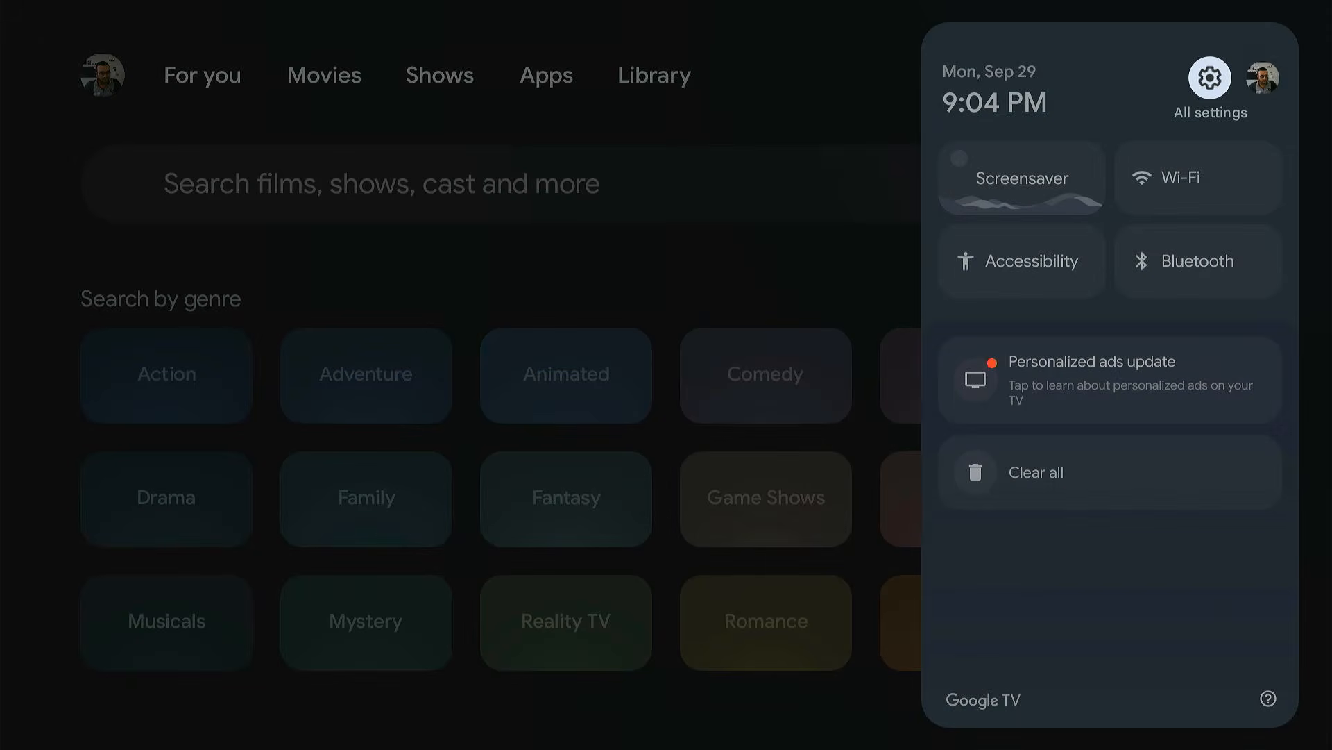
{"action": "key", "text": "Return"}
{"action": "key", "text": "Down"}
{"action": "key", "text": "Down"}
{"action": "key", "text": "Down"}
{"action": "key", "text": "Down"}
{"action": "key", "text": "Down"}
{"action": "key", "text": "Down"}
{"action": "key", "text": "Down"}
{"action": "key", "text": "Down"}
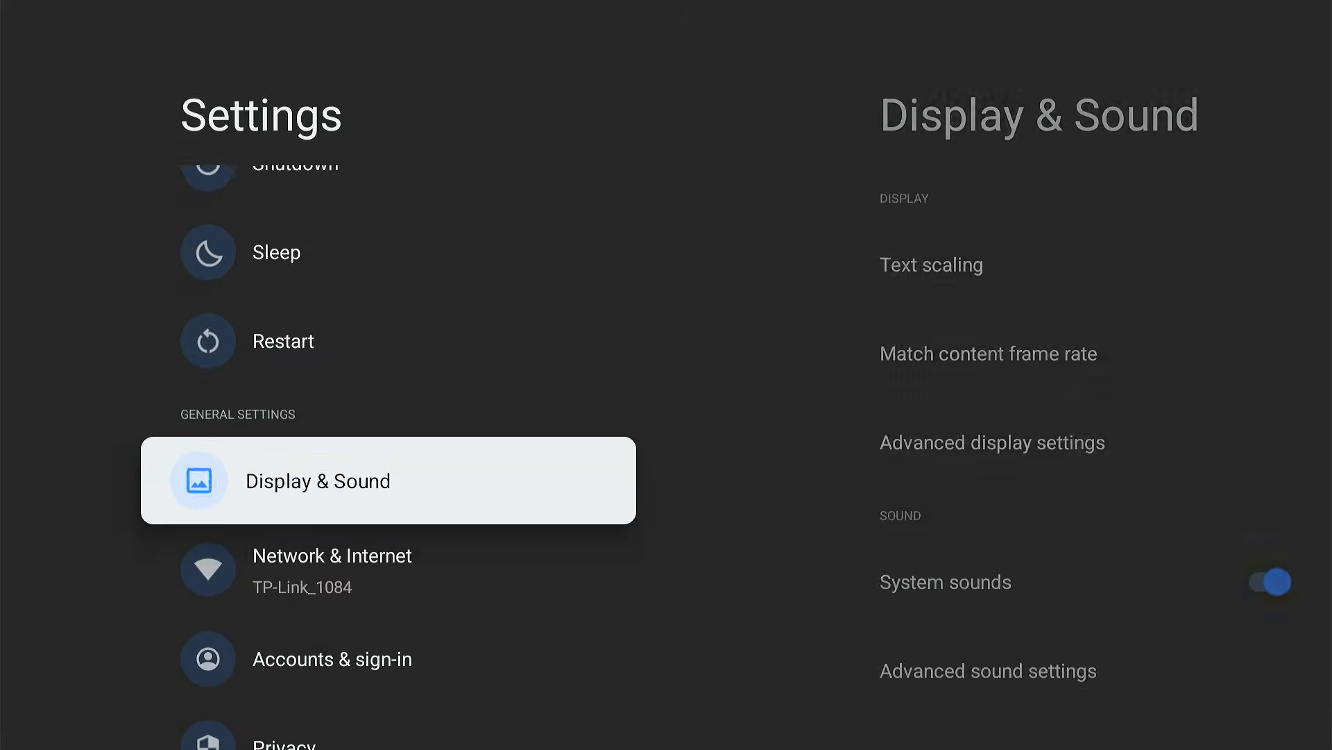
{"action": "key", "text": "Return"}
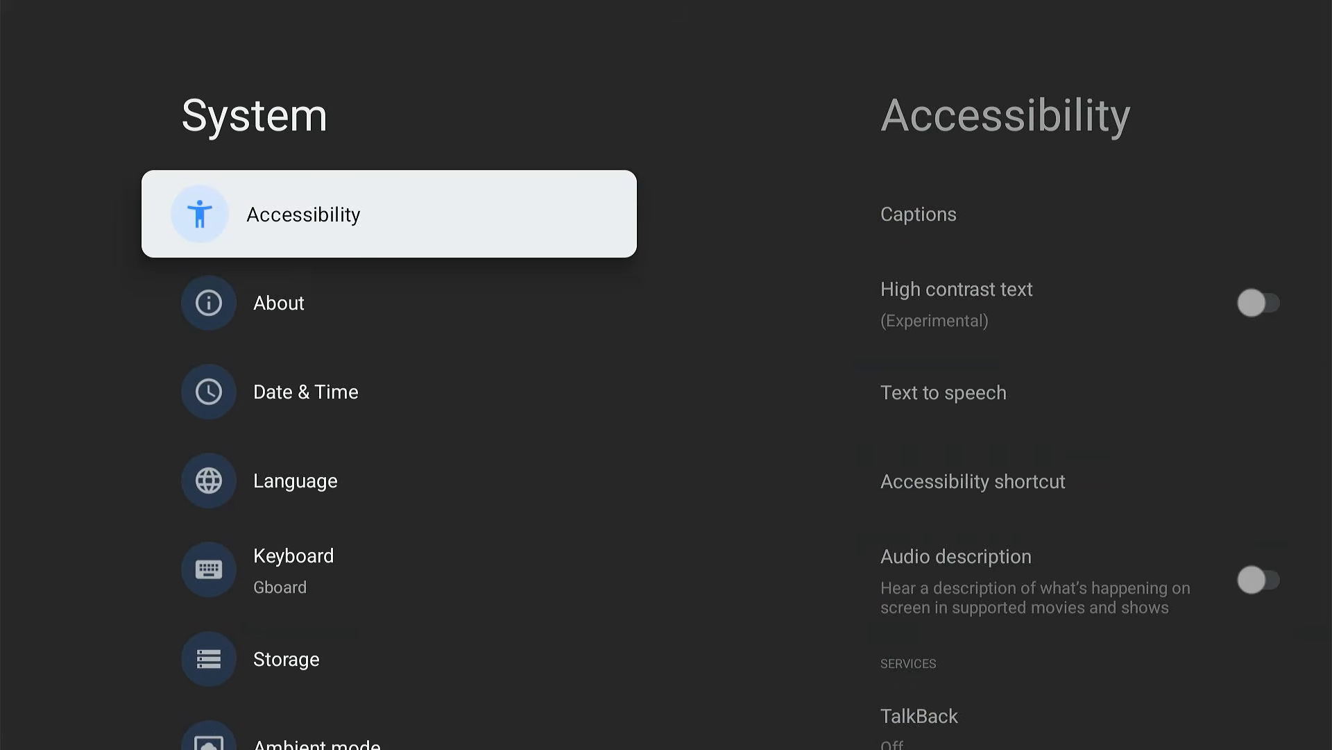
- Check the Android TV OS version and Google TV build details on the About page
{"action": "key", "text": "Down"}
{"action": "key", "text": "Return"}
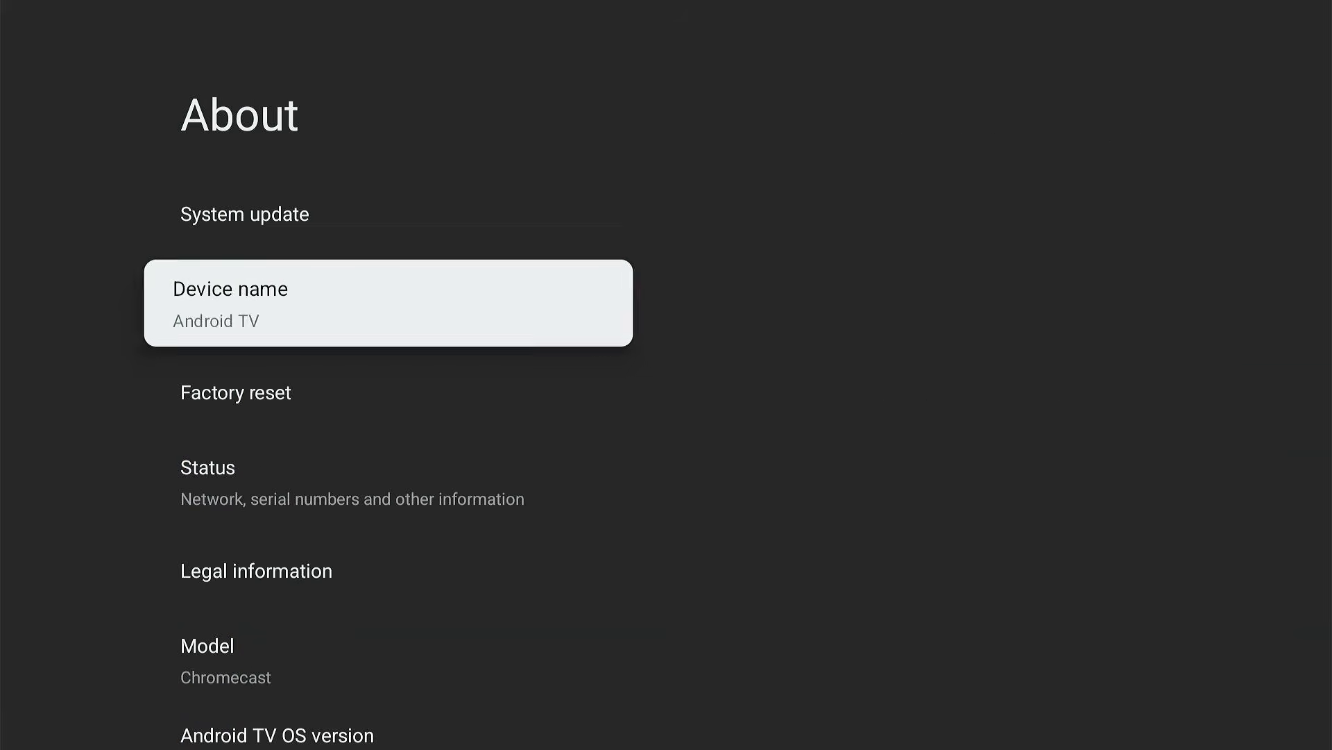
{"action": "key", "text": "Down"}
{"action": "key", "text": "Down"}
{"action": "key", "text": "Down"}
{"action": "key", "text": "Down"}
{"action": "key", "text": "Down"}
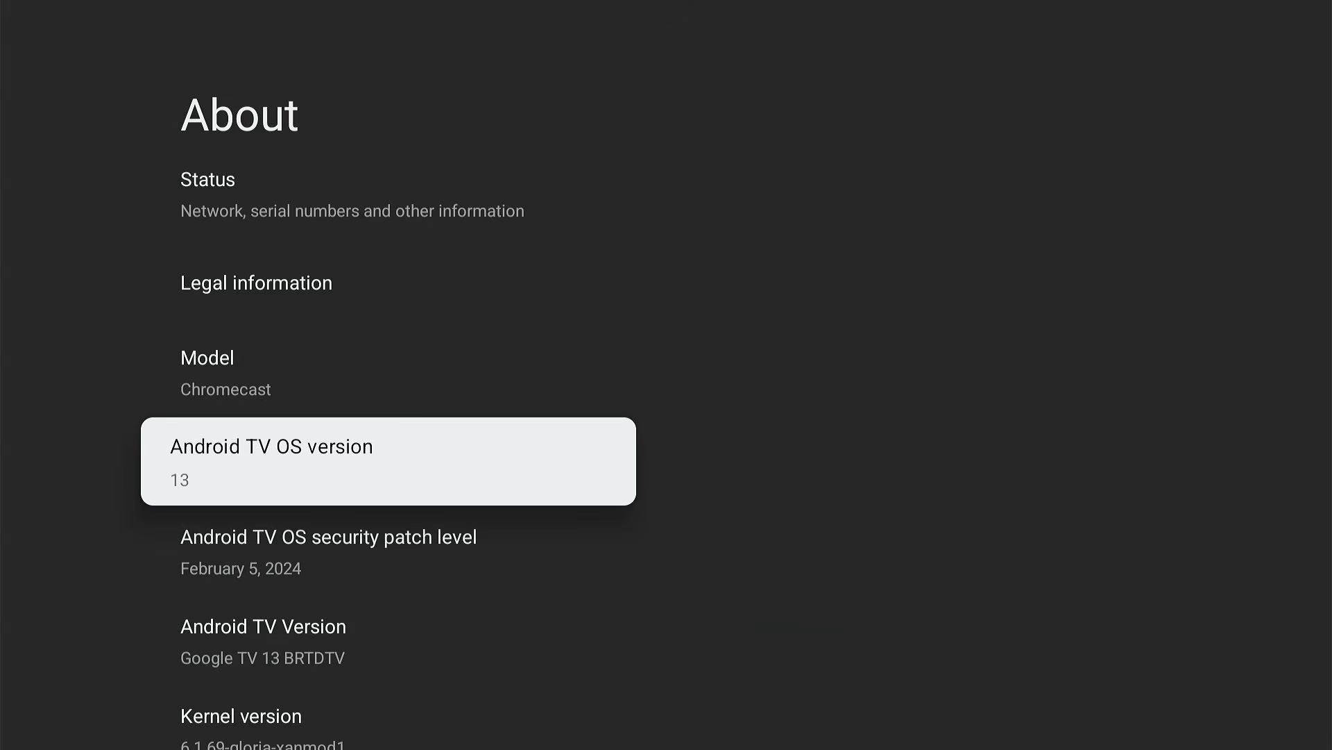
- Leave the About page and check the total internal shared storage in the Storage settings
{"action": "key", "text": "Escape"}
{"action": "key", "text": "Down"}
{"action": "key", "text": "Down"}
{"action": "key", "text": "Down"}
{"action": "key", "text": "Down"}
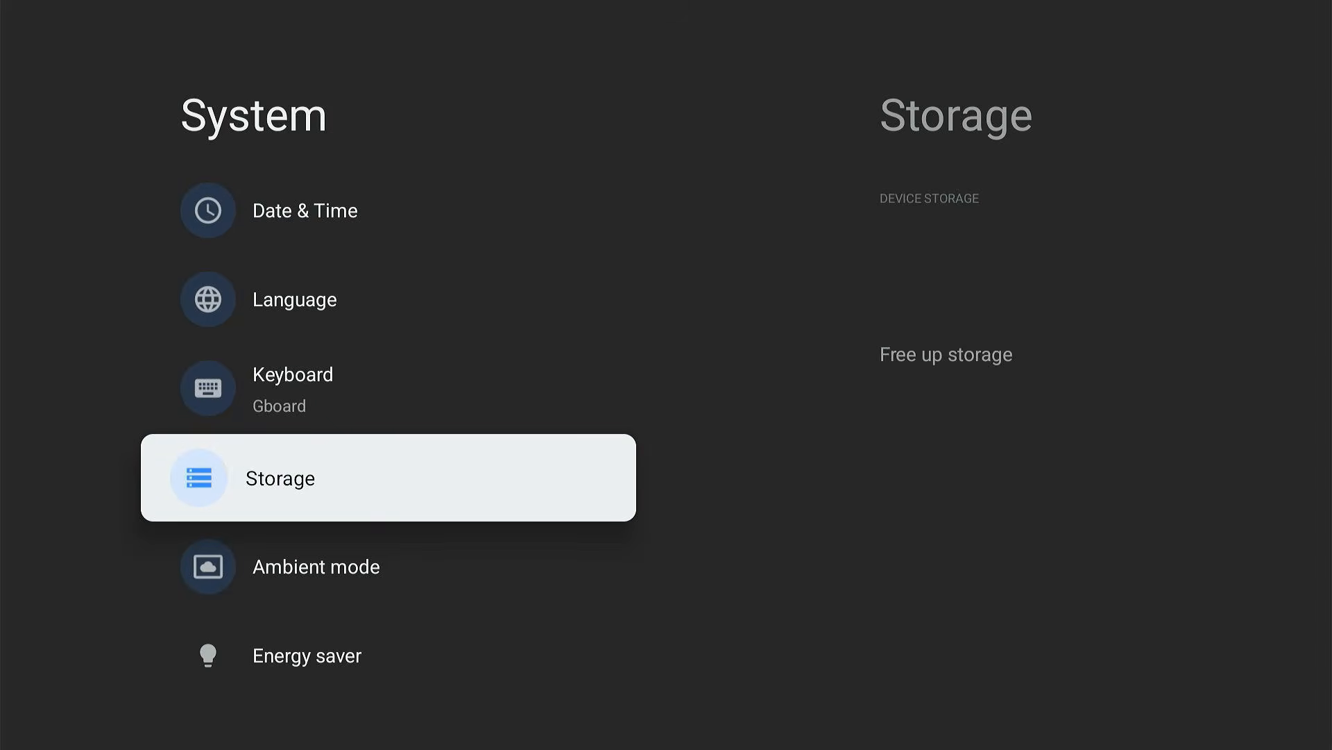
{"action": "key", "text": "Return"}
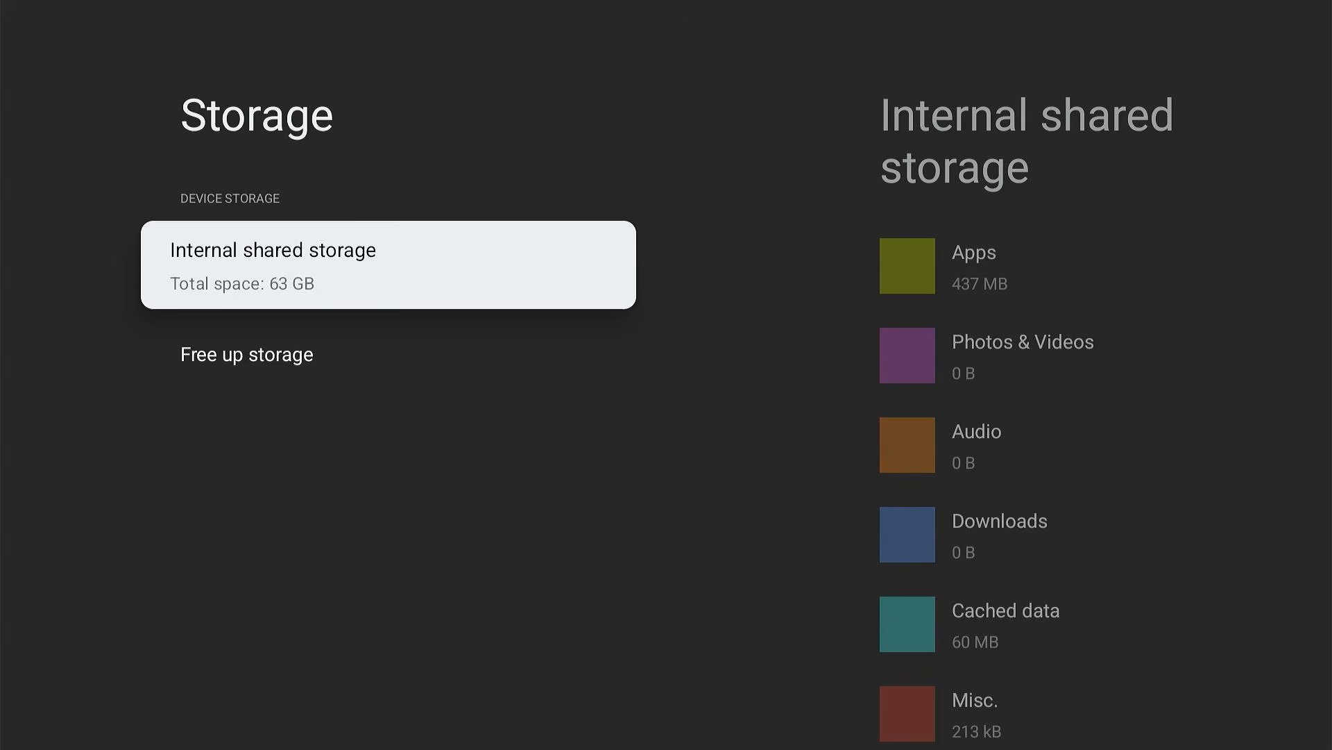
- Exit the settings and show the Apps page of the home screen
{"action": "key", "text": "Escape"}
{"action": "key", "text": "Escape"}
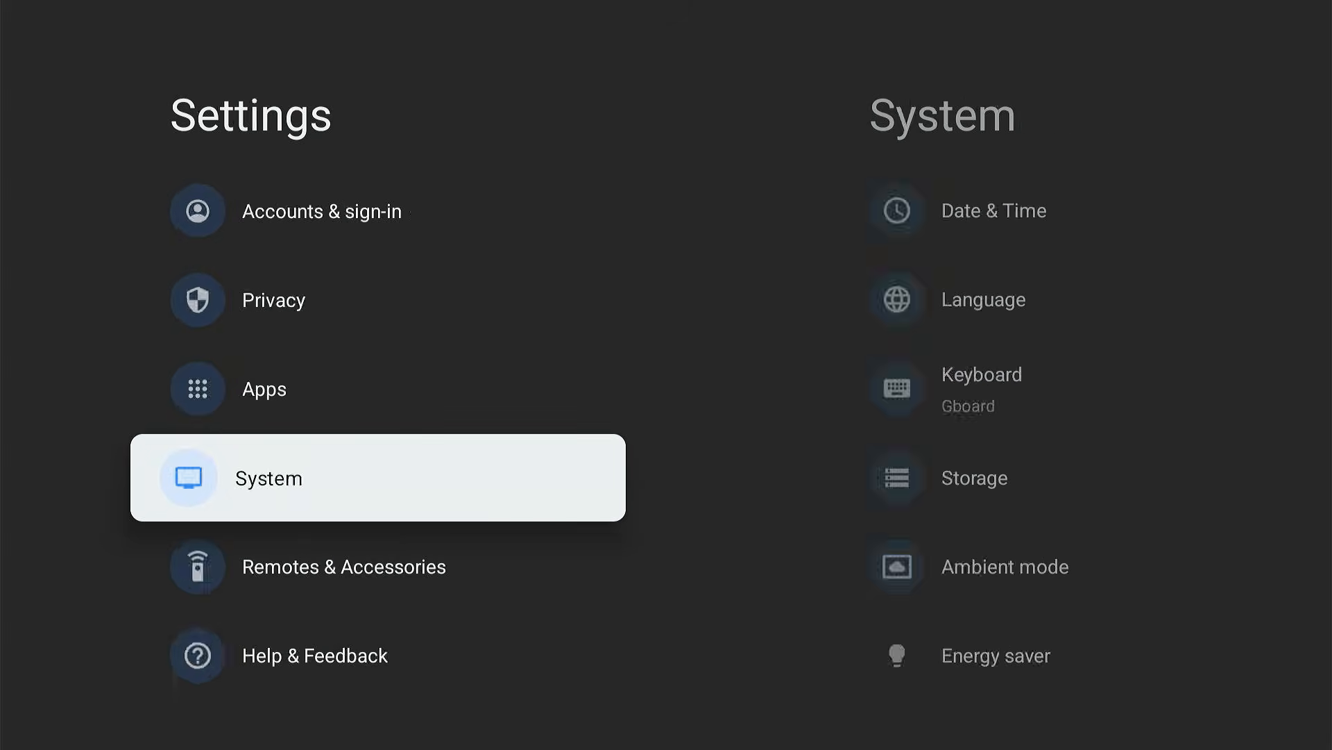
{"action": "key", "text": "Escape"}
{"action": "key", "text": "Left"}
{"action": "key", "text": "Left"}
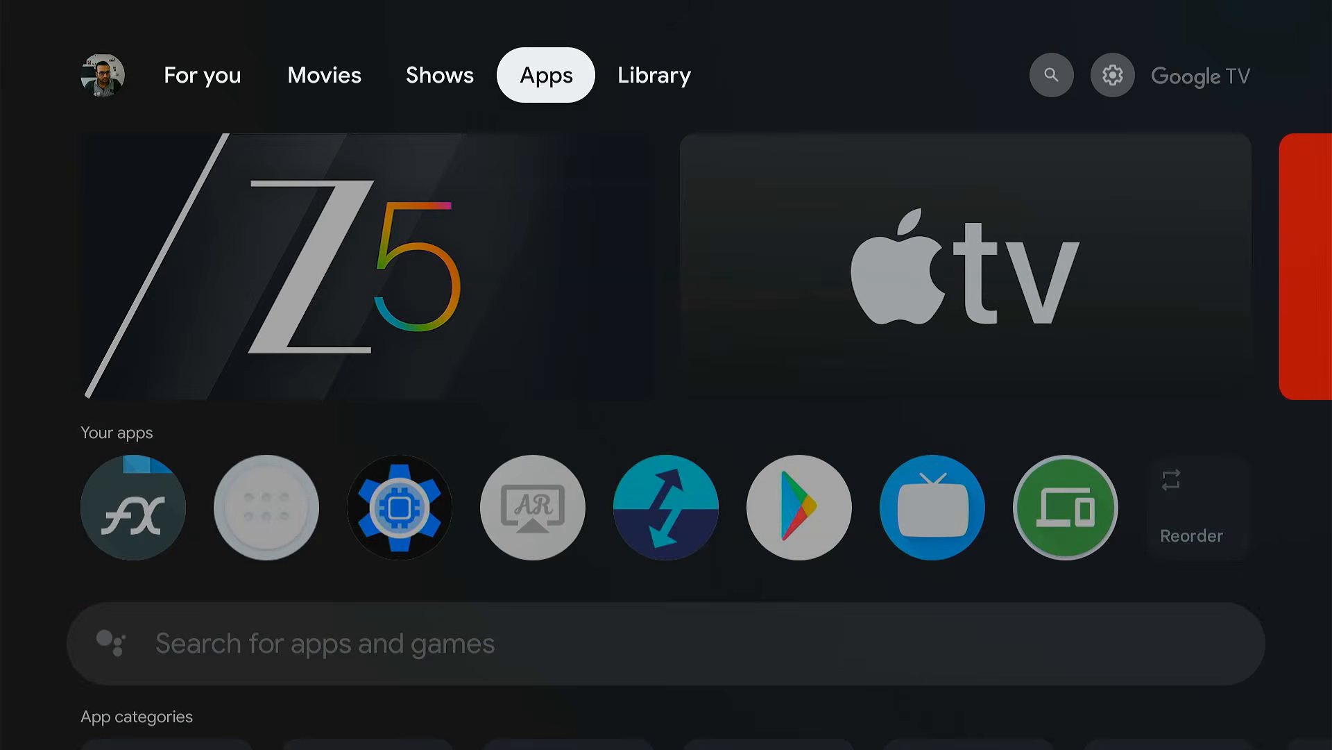
- Open the Play Store from the Your apps row of the home screen
{"action": "key", "text": "Down"}
{"action": "key", "text": "Down"}
{"action": "key", "text": "Right"}
{"action": "key", "text": "Right"}
{"action": "key", "text": "Right"}
{"action": "key", "text": "Right"}
{"action": "key", "text": "Right"}
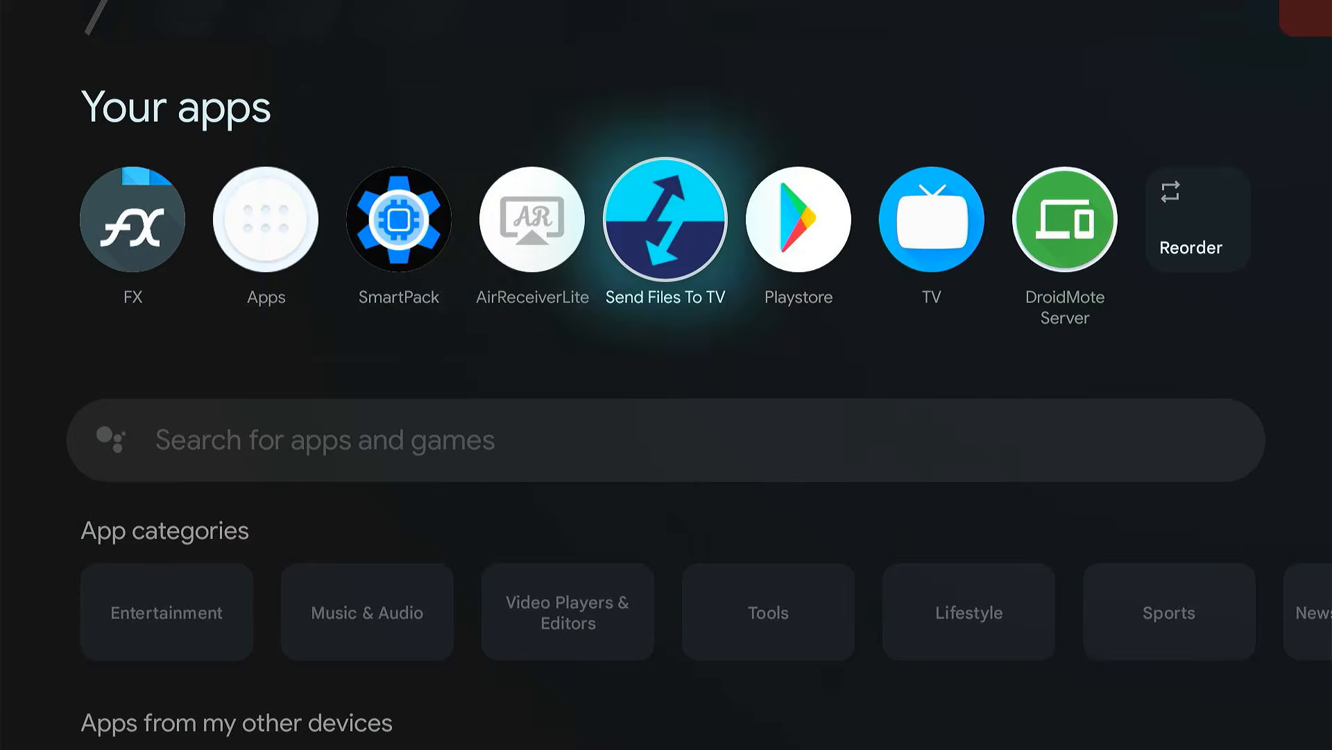
{"action": "key", "text": "Return"}
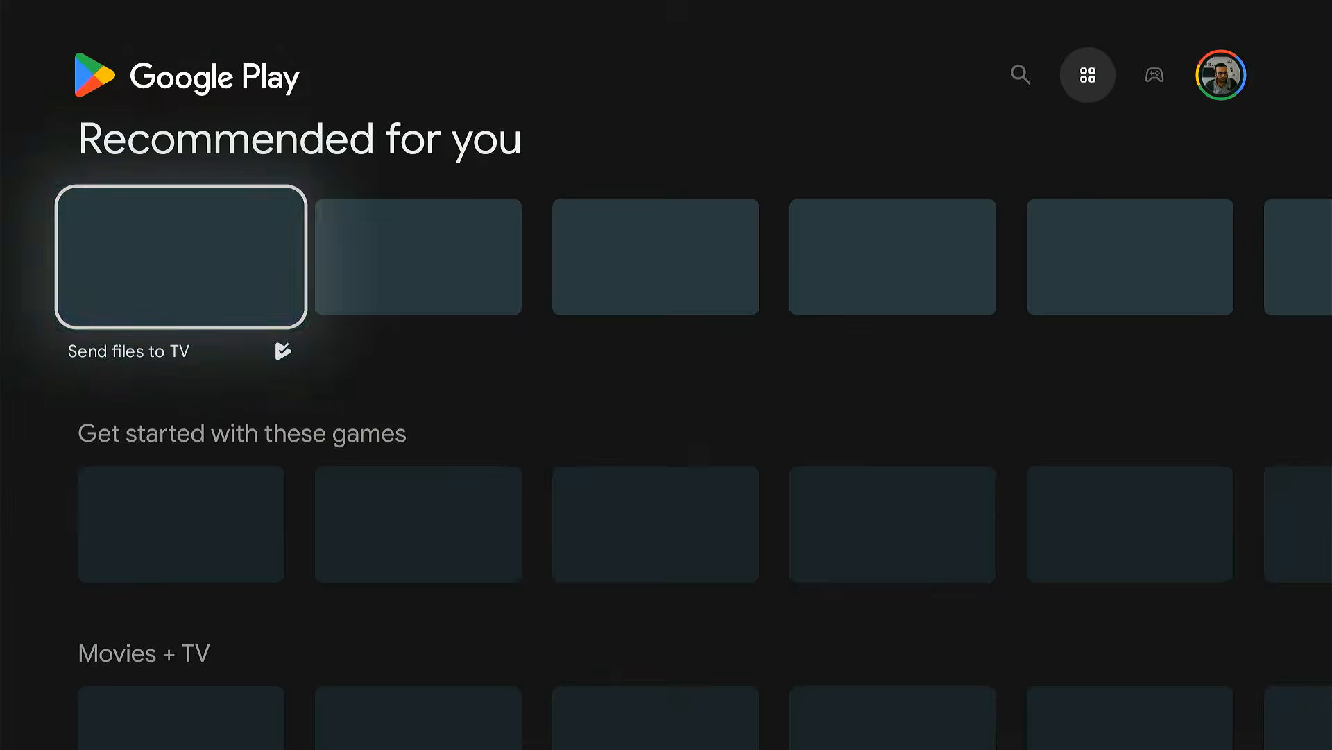
- Search Google Play for "youtube" and install YouTube for Android TV
{"action": "key", "text": "Up"}
{"action": "key", "text": "Left"}
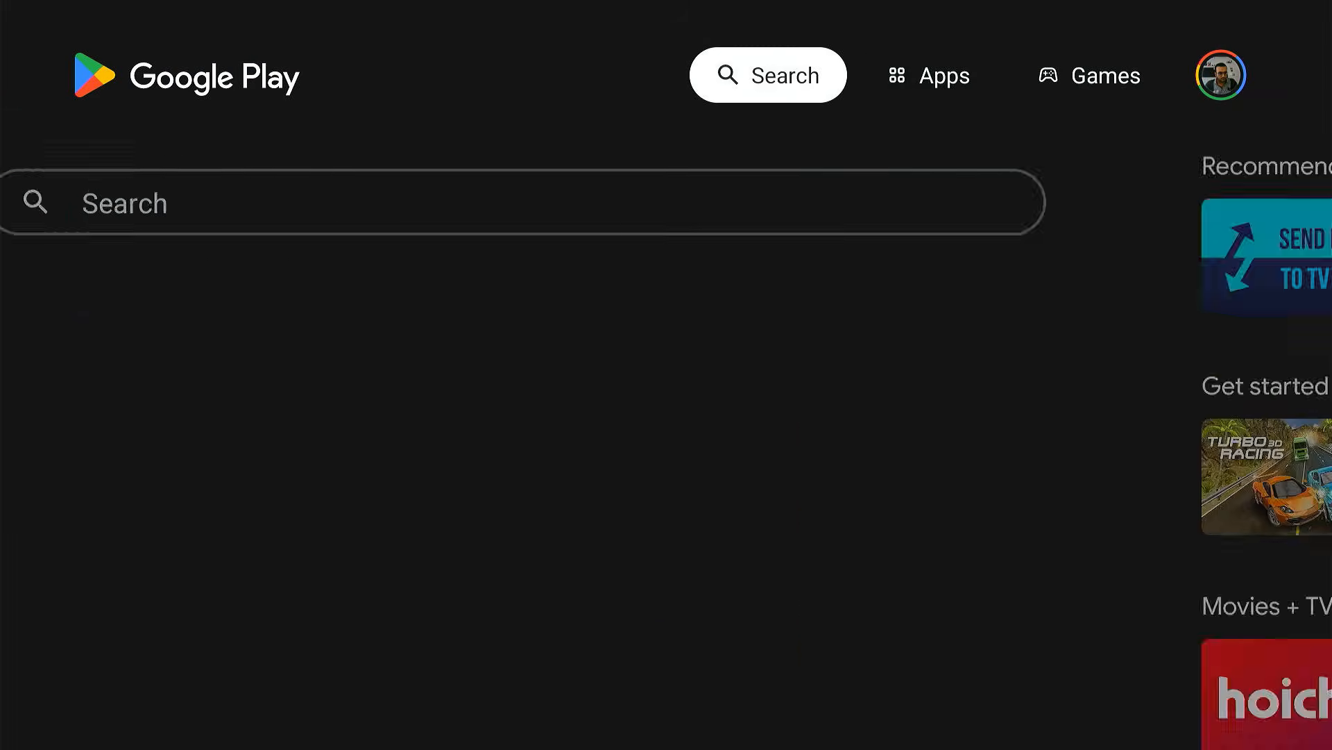
{"action": "key", "text": "Down"}
{"action": "key", "text": "Right"}
{"action": "key", "text": "Return"}
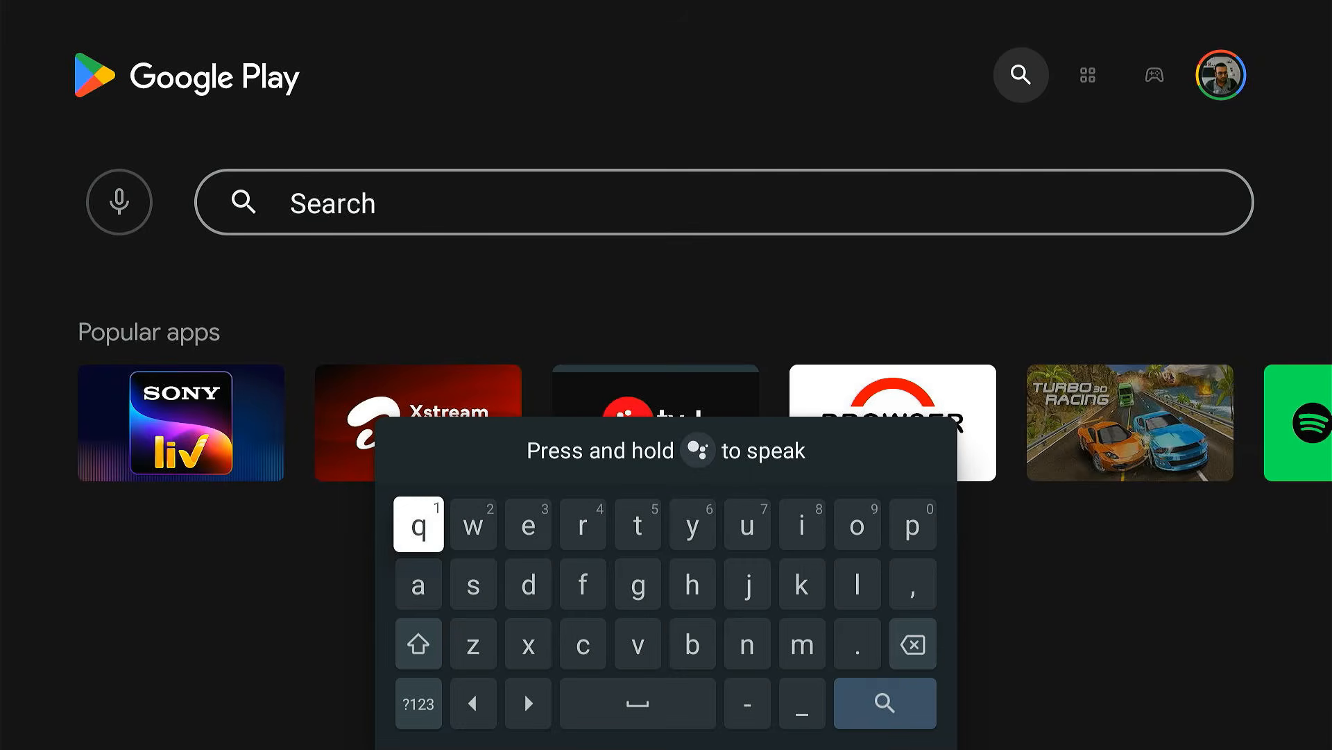
{"action": "type", "text": "youtube"}
{"action": "key", "text": "Return"}
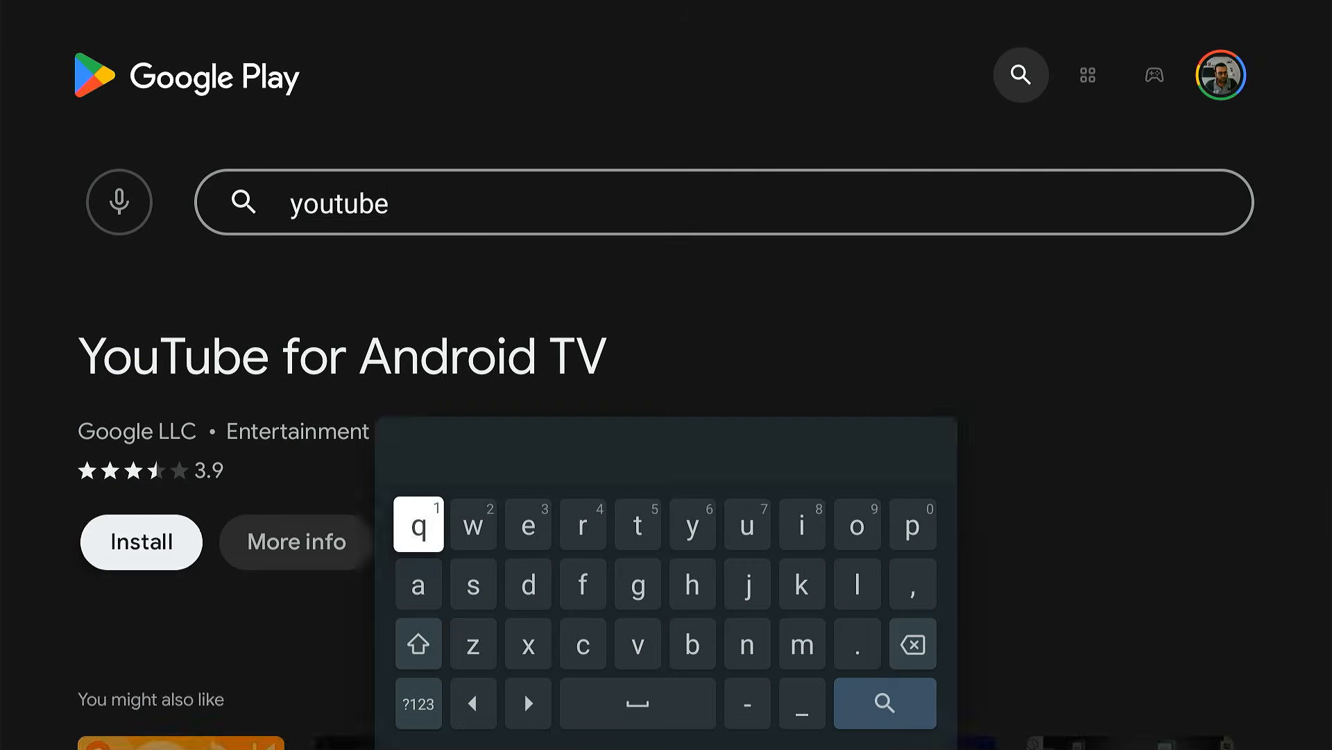
{"action": "key", "text": "Return"}
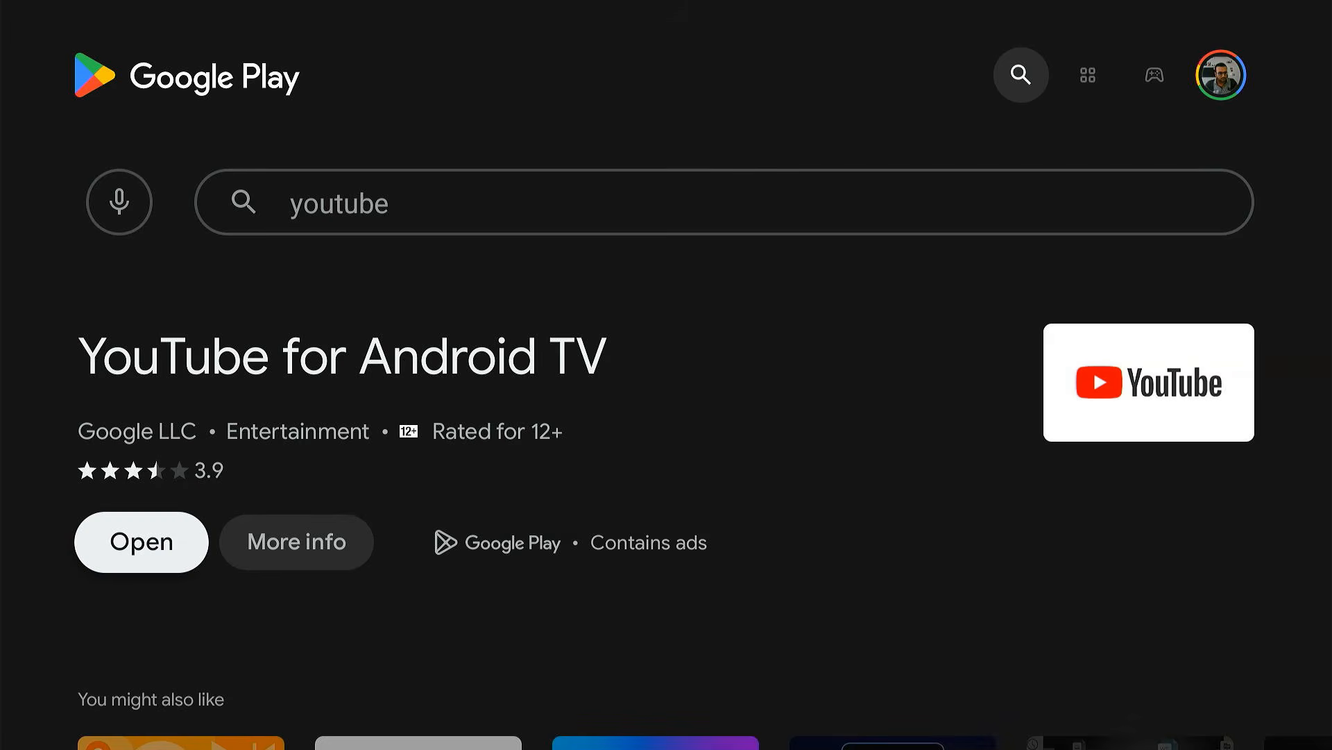
- Launch YouTube and play the recommended video "The Coolest 12K Video ULTRA HD 240 fps - Dolby Vision HDR 12K"
{"action": "key", "text": "Return"}
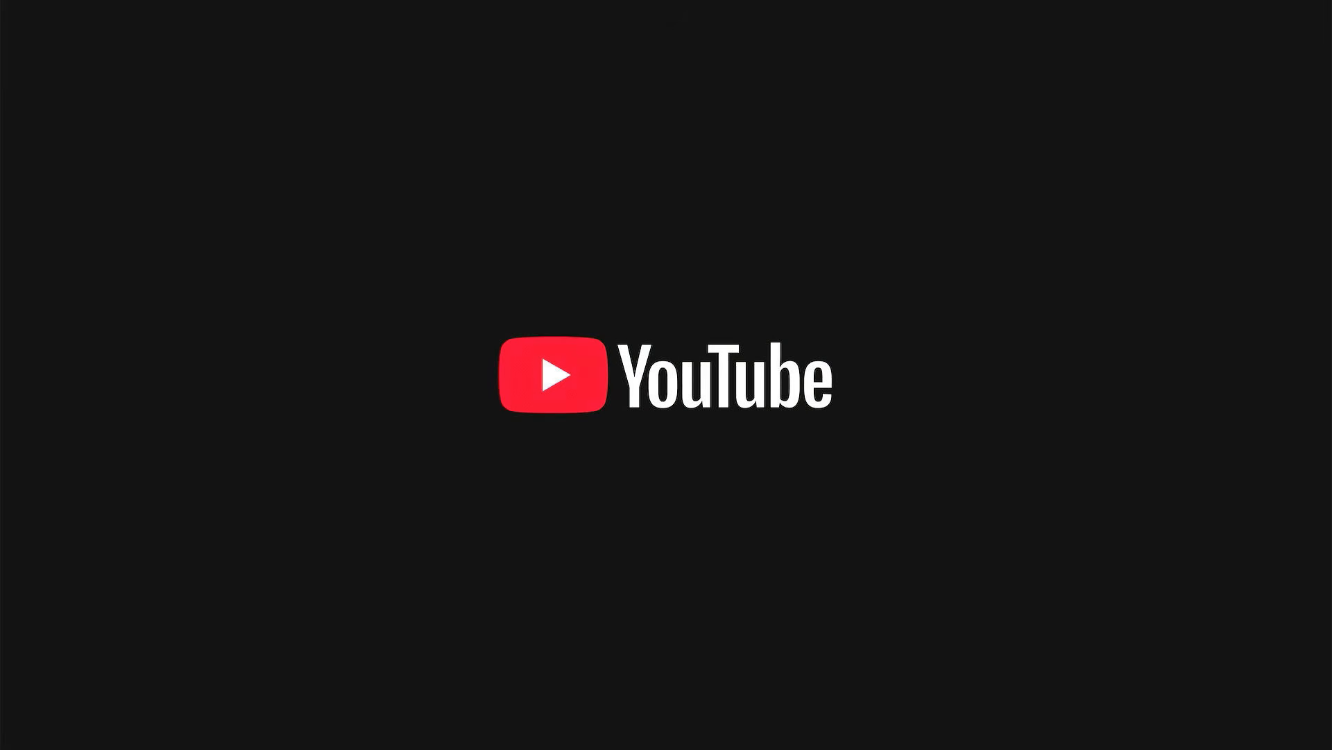
{"action": "key", "text": "Down"}
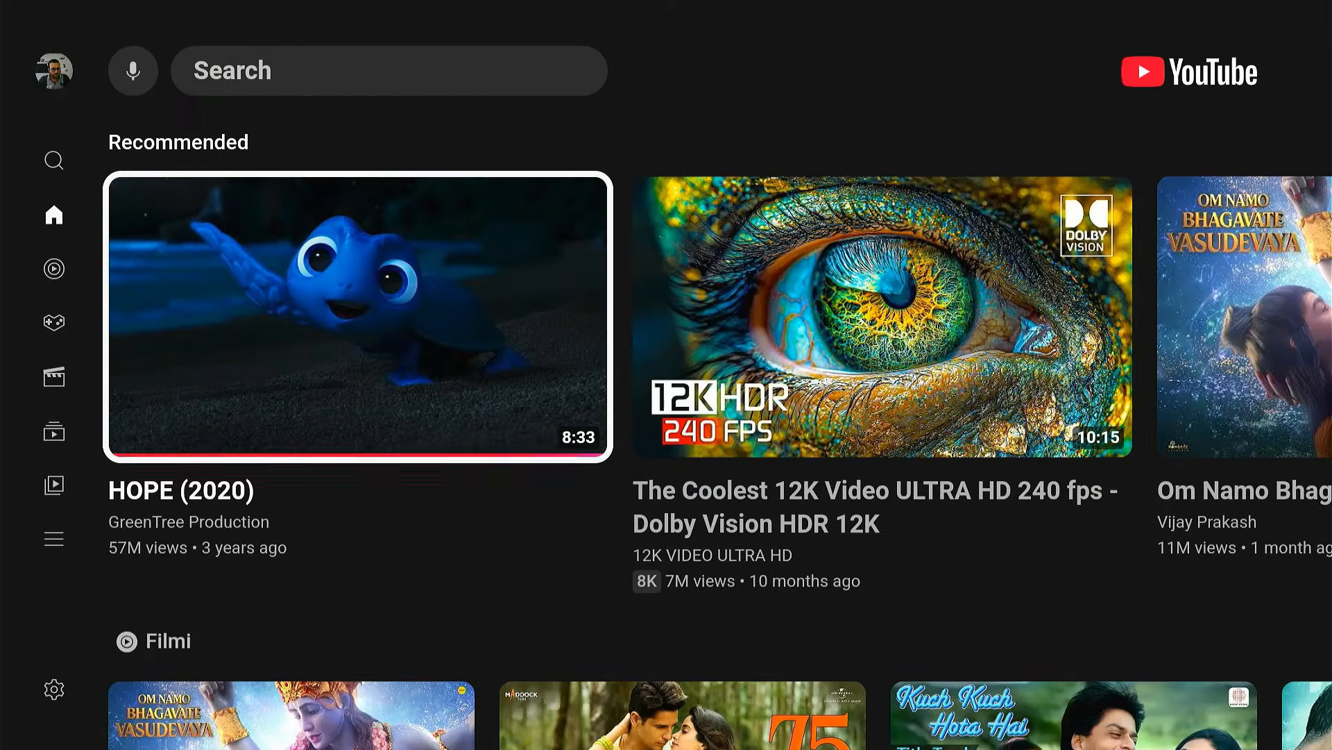
{"action": "key", "text": "Down"}
{"action": "key", "text": "Down"}
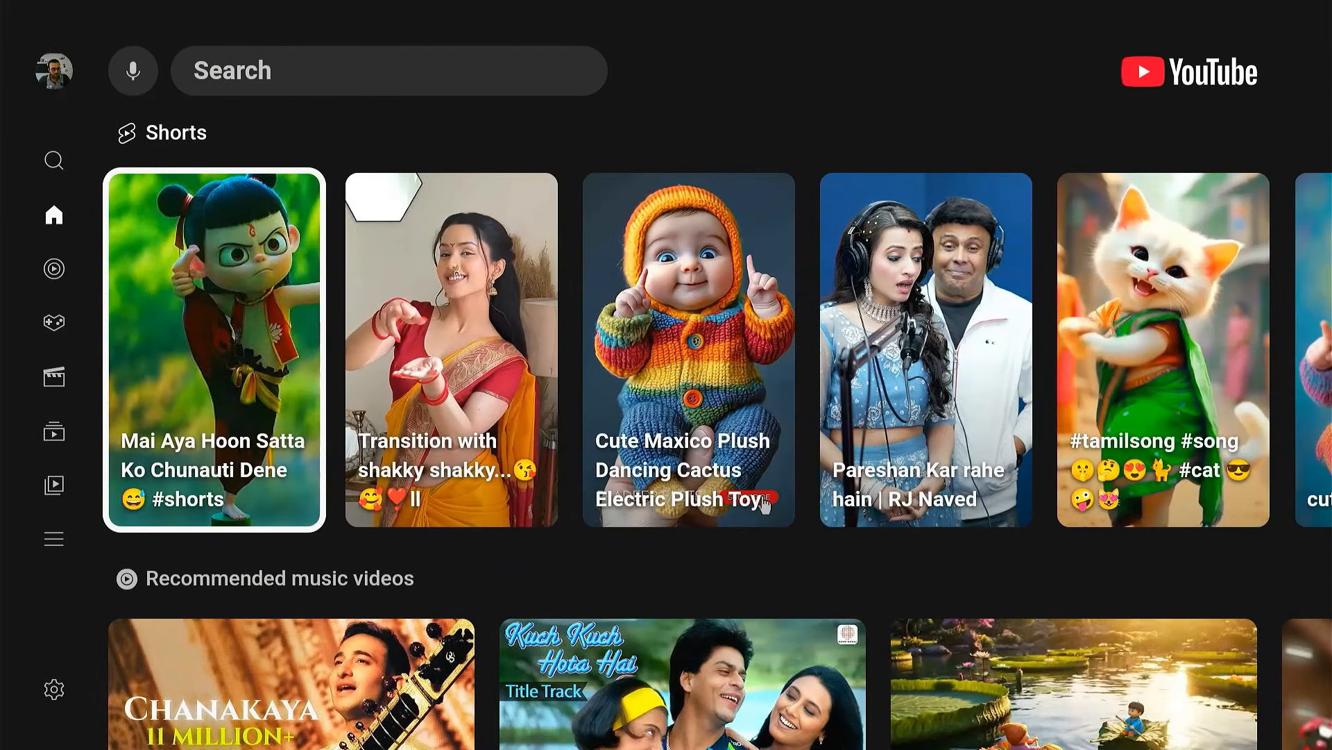
{"action": "key", "text": "Up"}
{"action": "key", "text": "Up"}
{"action": "key", "text": "Right"}
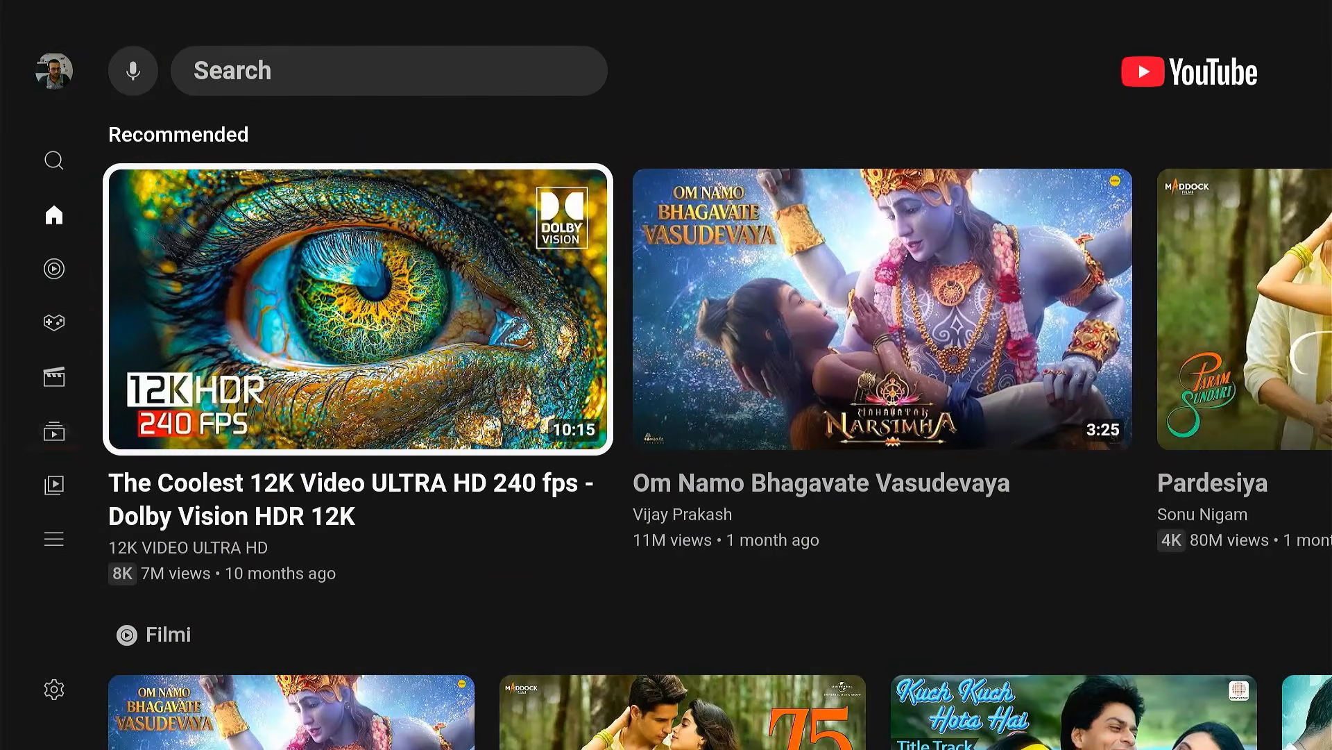
{"action": "key", "text": "Return"}
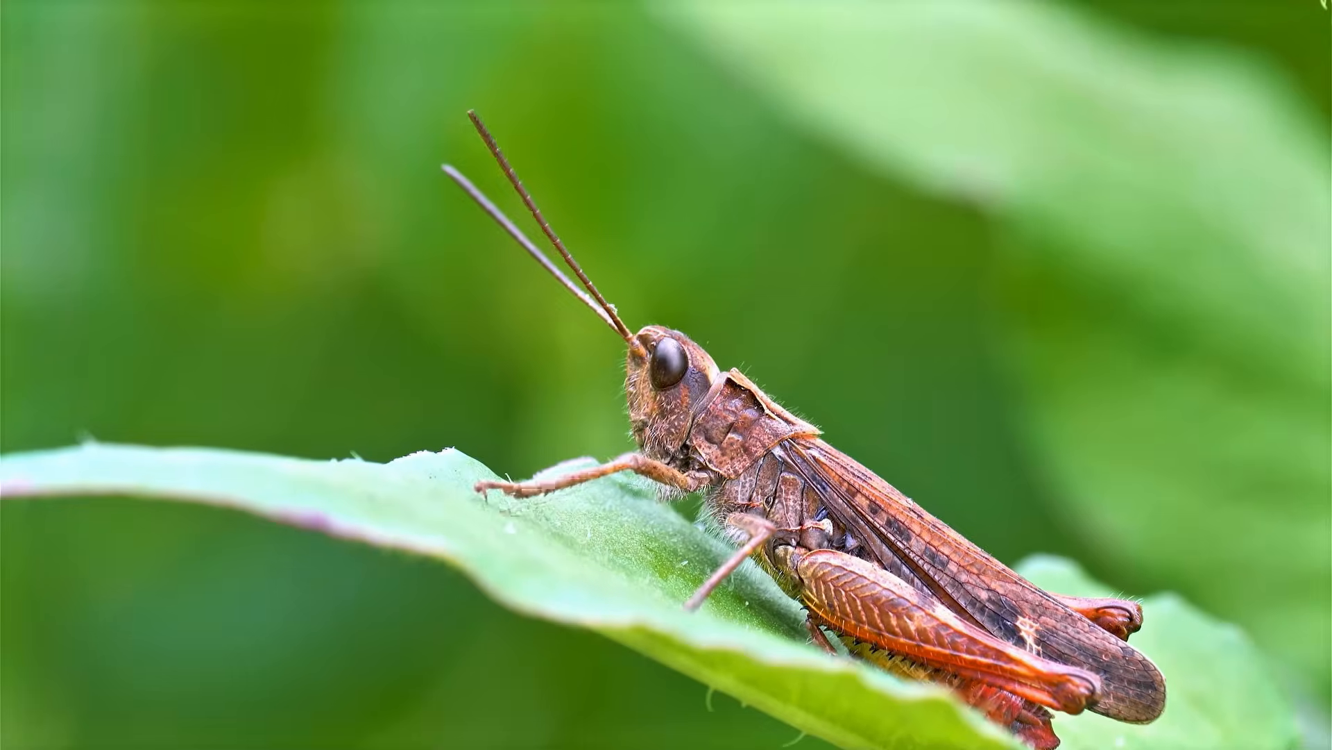
- Show the playback controls of the 12K video and open its settings
{"action": "key", "text": "Down"}
{"action": "key", "text": "Up"}
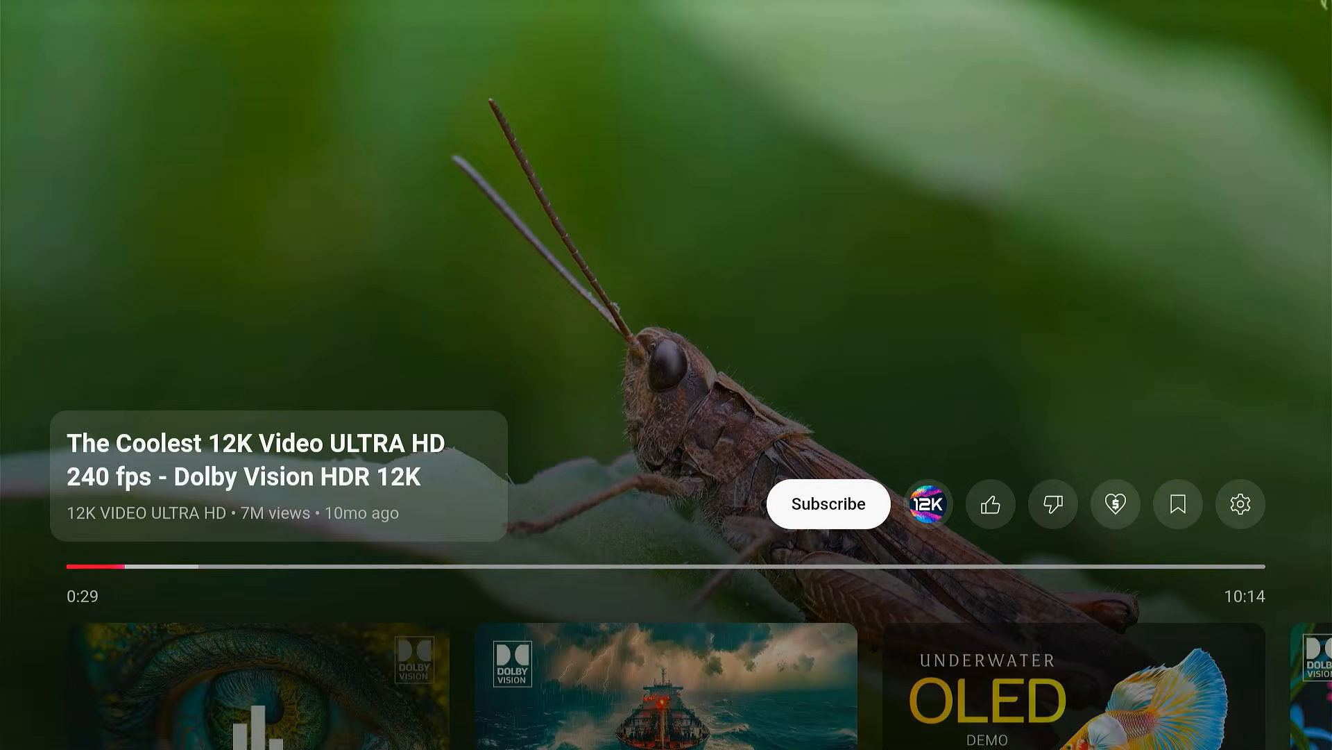
{"action": "key", "text": "Right"}
{"action": "key", "text": "Right"}
{"action": "key", "text": "Right"}
{"action": "key", "text": "Right"}
{"action": "key", "text": "Right"}
{"action": "key", "text": "Right"}
{"action": "key", "text": "Return"}
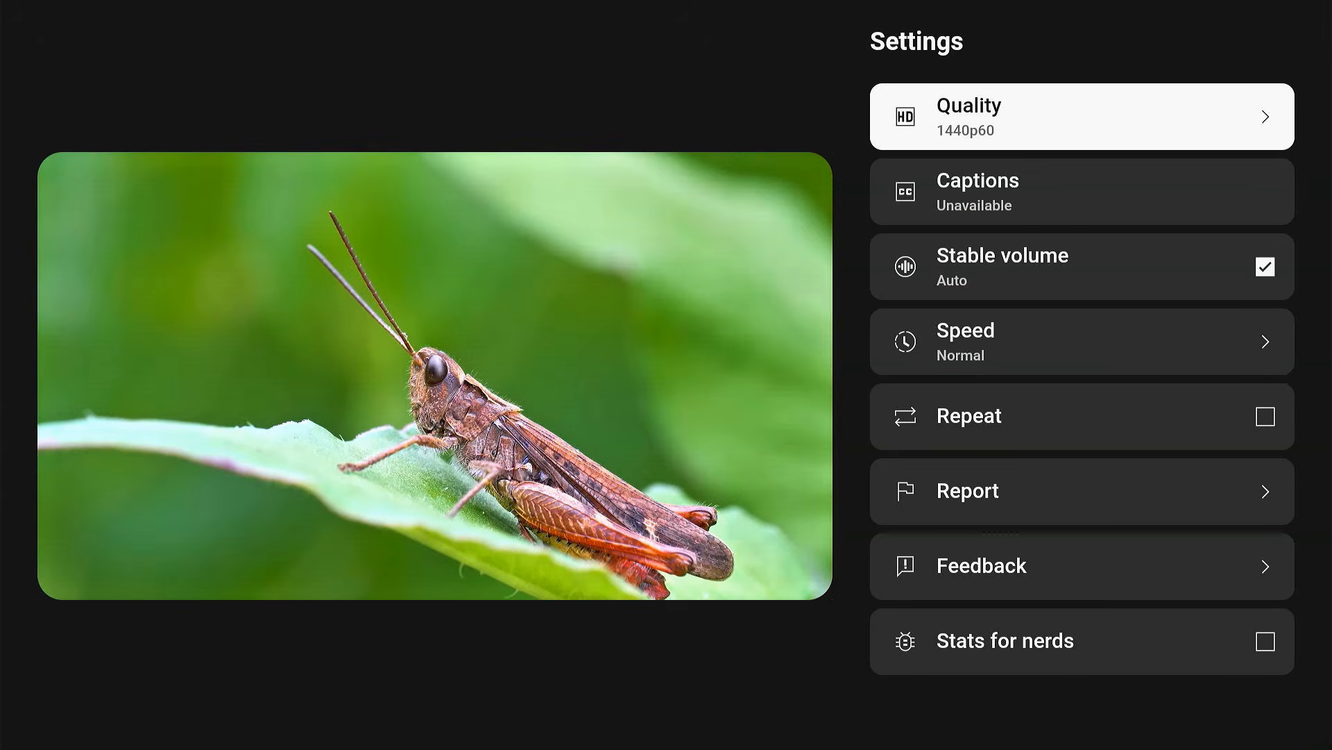
- Examine the quality options offered for the current video and return to full-screen playback
{"action": "key", "text": "Return"}
{"action": "key", "text": "Down"}
{"action": "key", "text": "Down"}
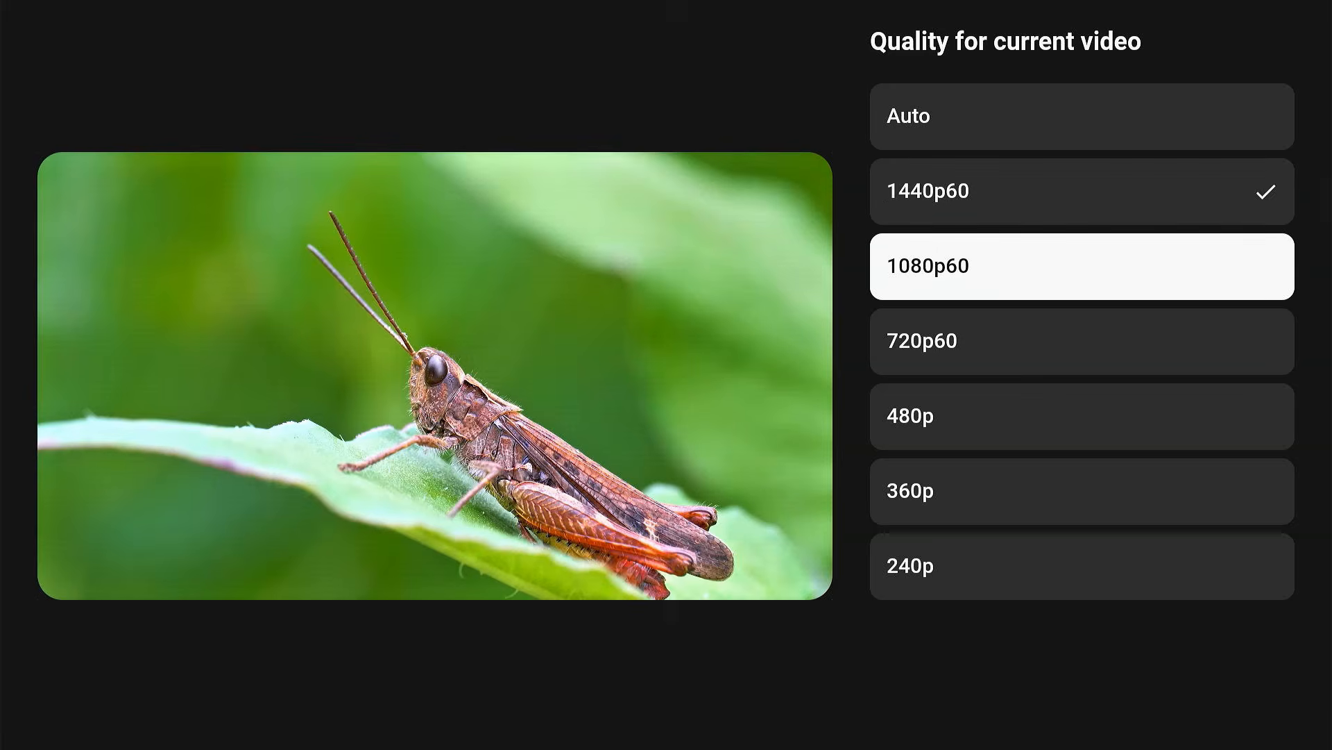
{"action": "key", "text": "Up"}
{"action": "key", "text": "Up"}
{"action": "key", "text": "Escape"}
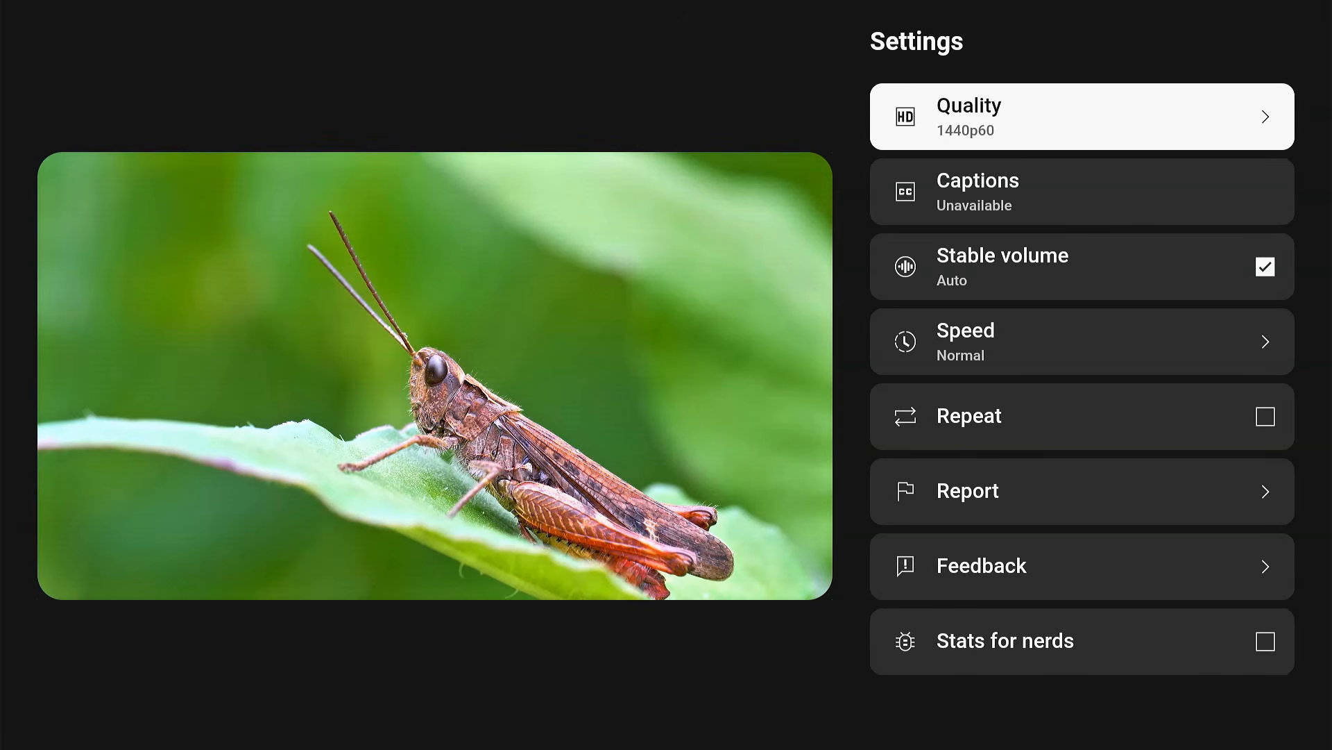
{"action": "key", "text": "Escape"}
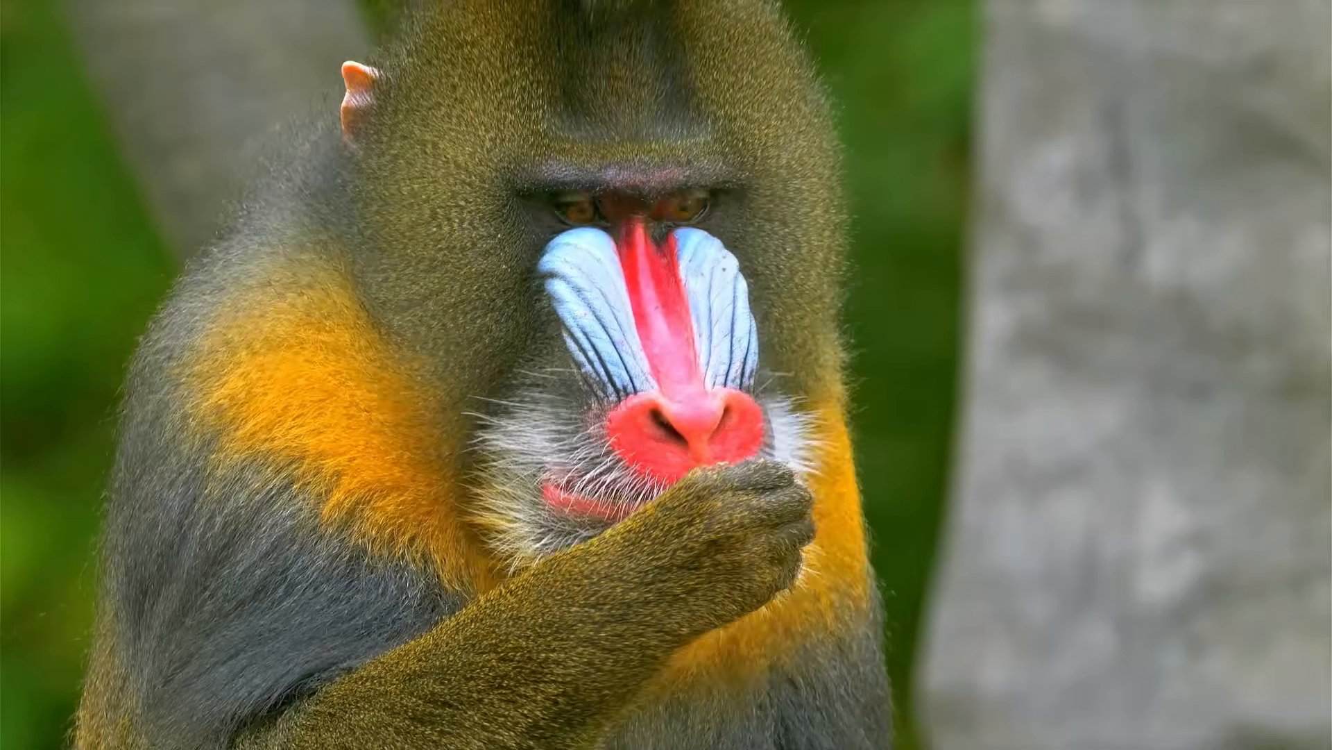
- Stop the video and leave YouTube, returning to the Google Play search field
{"action": "key", "text": "Escape"}
{"action": "key", "text": "Left"}
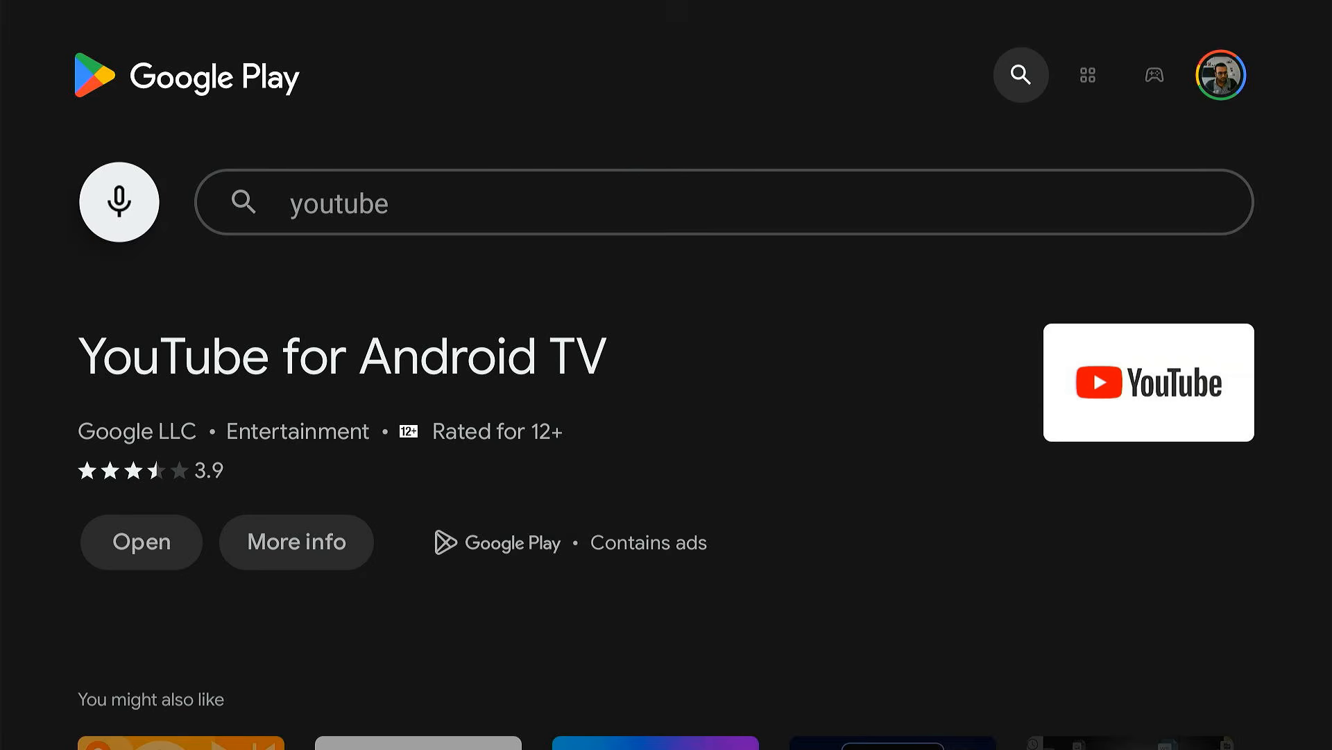
{"action": "key", "text": "Return"}
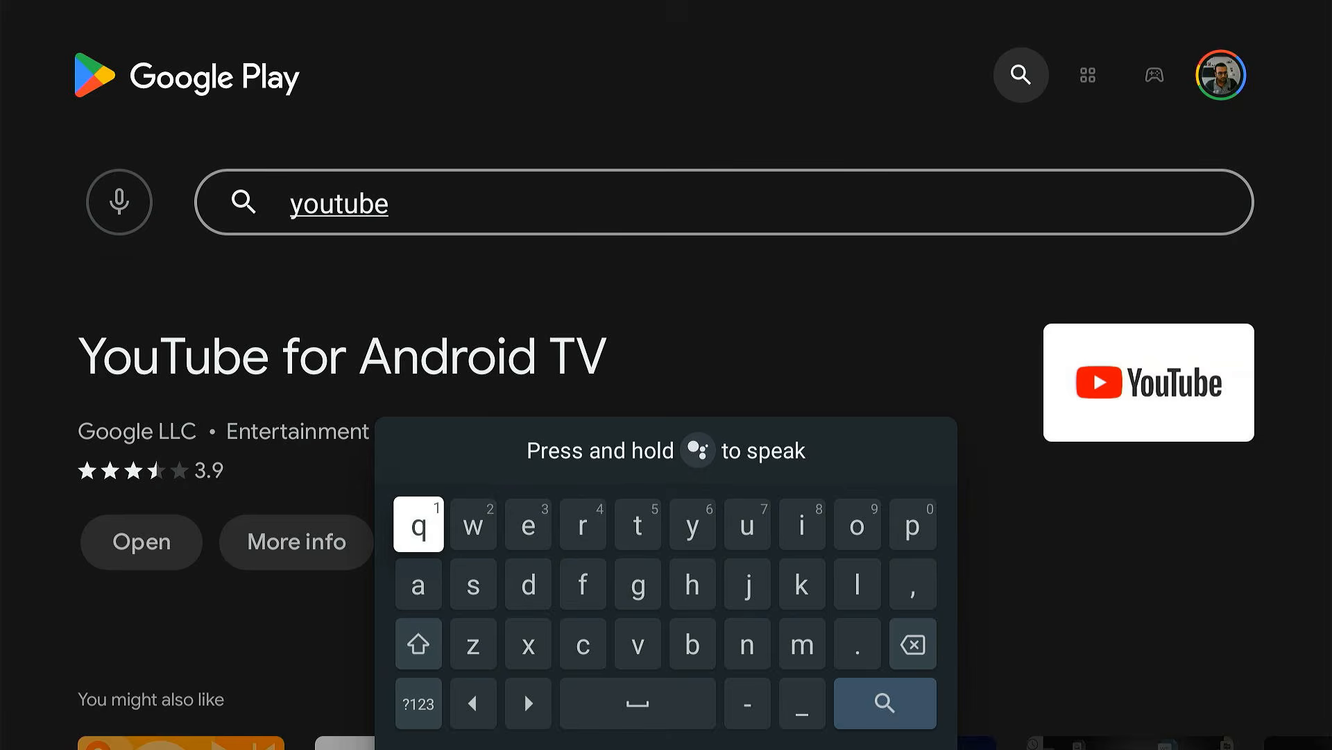
- Replace the previous Google Play search with "prime video" and show the results
{"action": "key", "text": "BackSpace"}
{"action": "key", "text": "BackSpace"}
{"action": "key", "text": "BackSpace"}
{"action": "key", "text": "BackSpace"}
{"action": "key", "text": "BackSpace"}
{"action": "key", "text": "BackSpace"}
{"action": "key", "text": "BackSpace"}
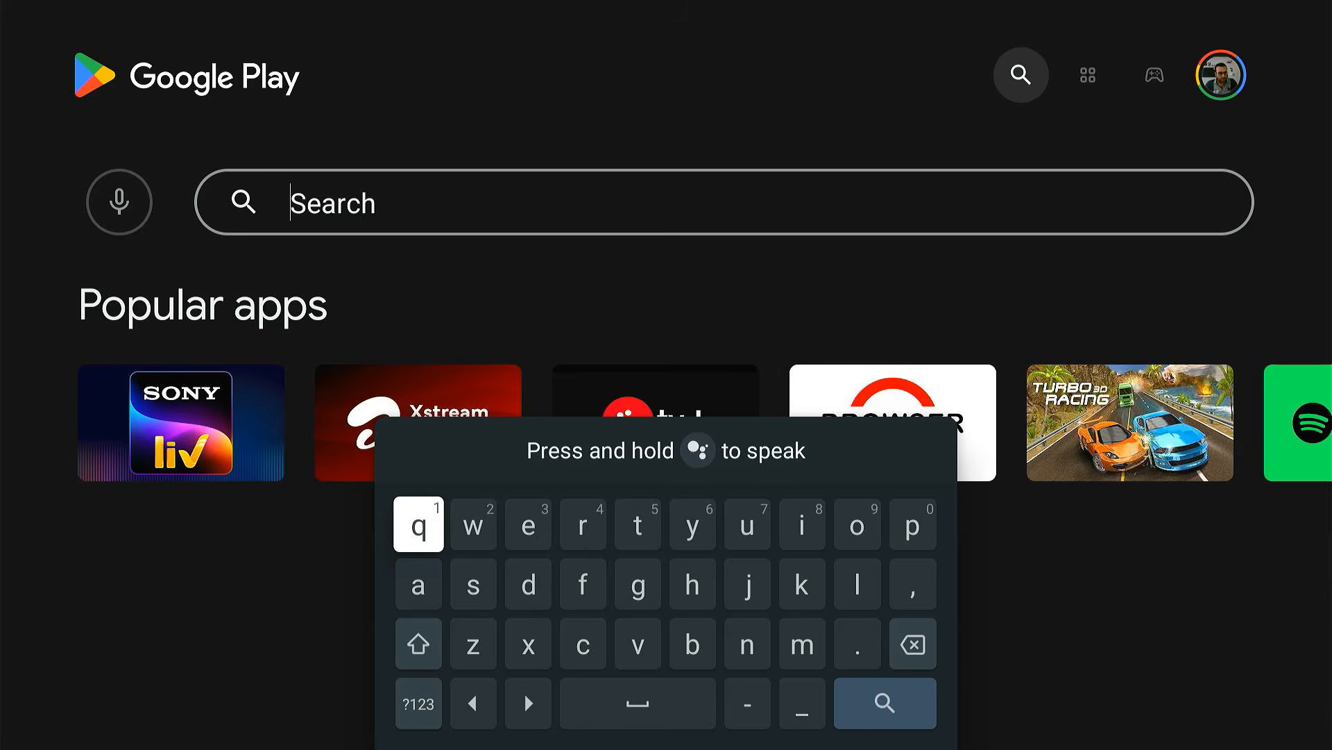
{"action": "type", "text": "prime video"}
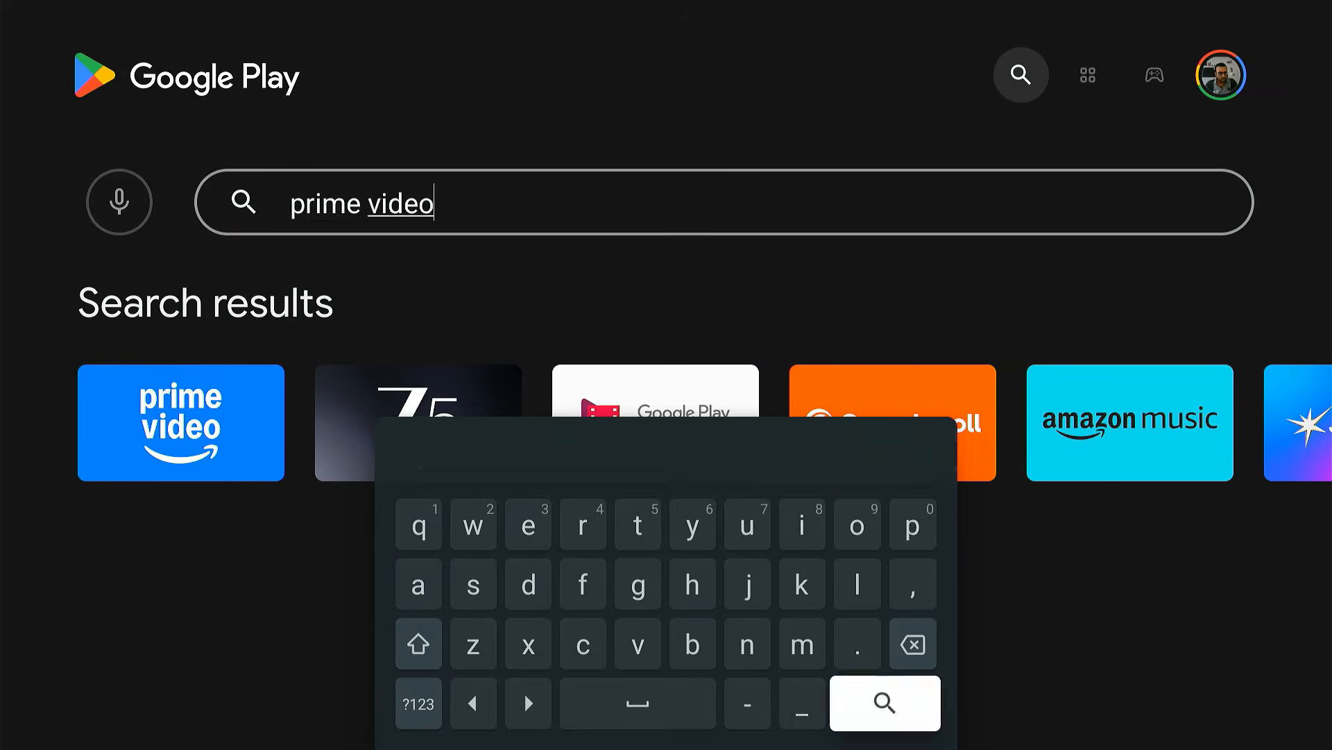
{"action": "key", "text": "Return"}
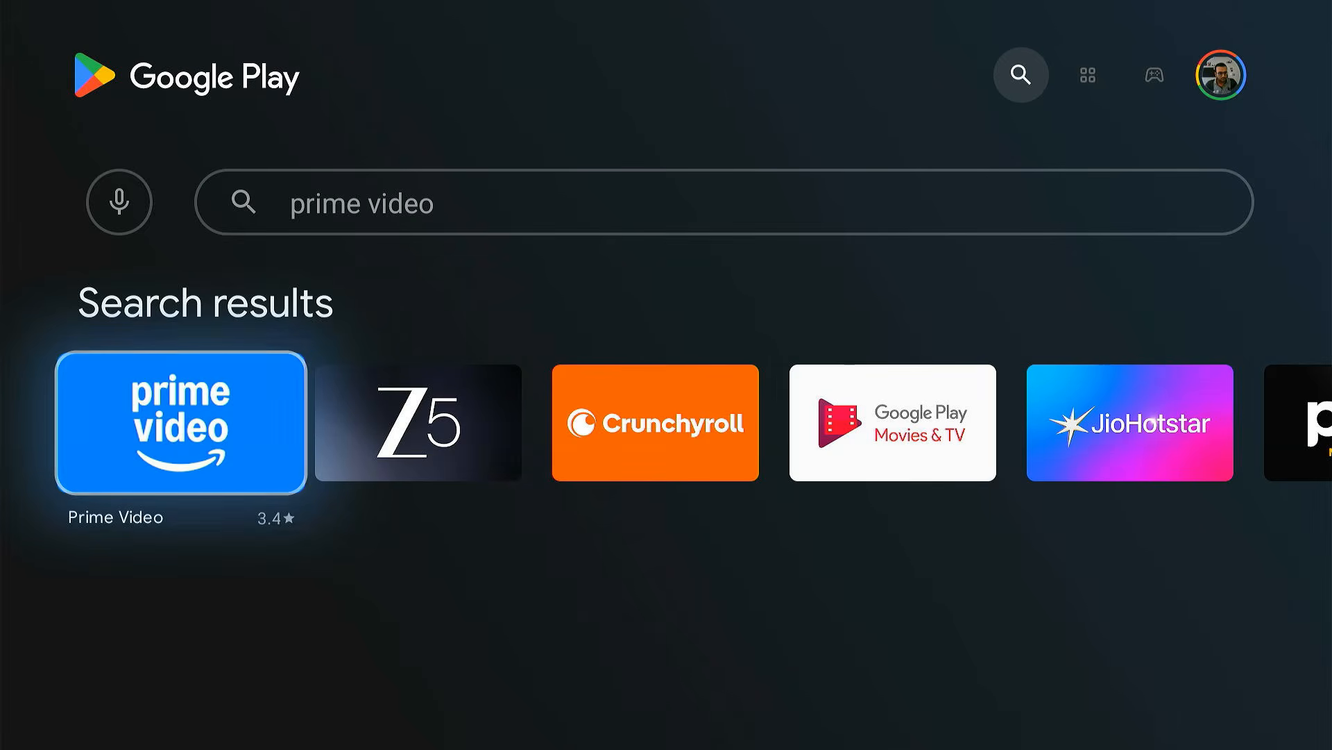
- Install Prime Video from the search results and launch it to its home page
{"action": "key", "text": "Return"}
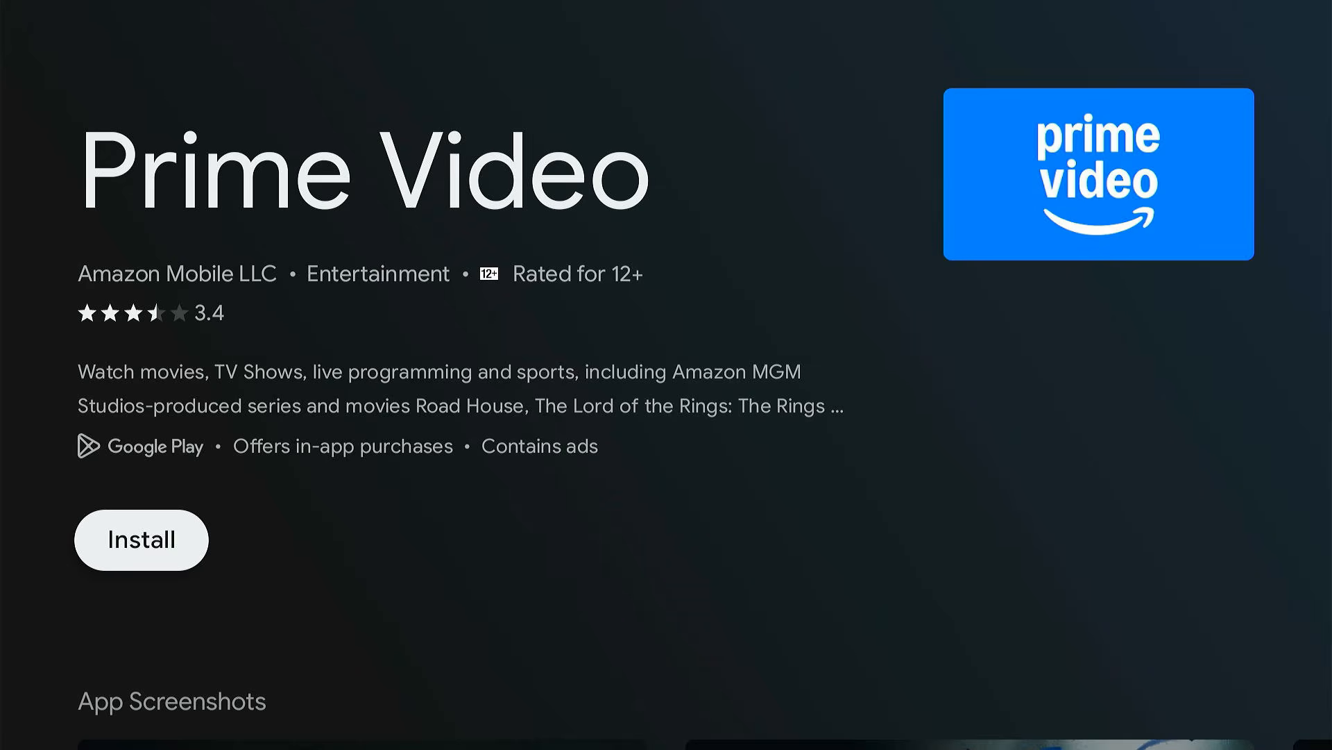
{"action": "key", "text": "Return"}
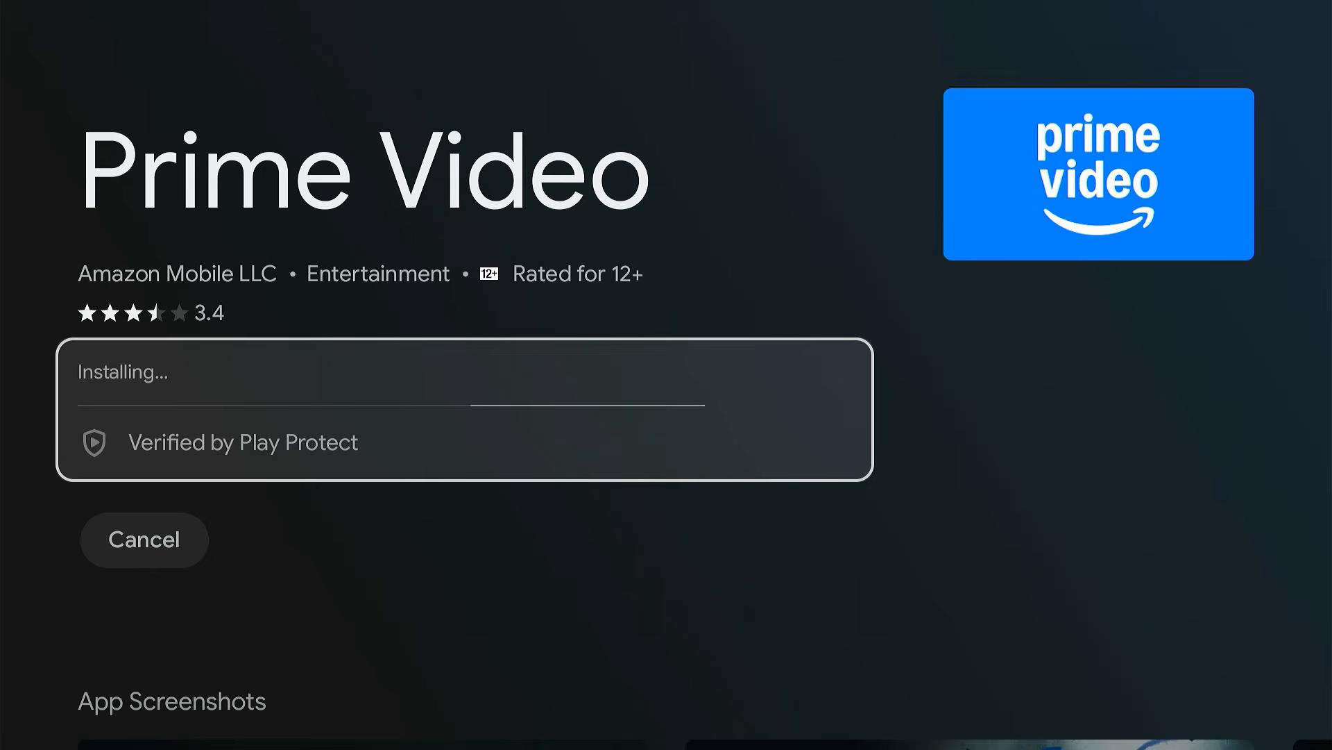
{"action": "key", "text": "Return"}
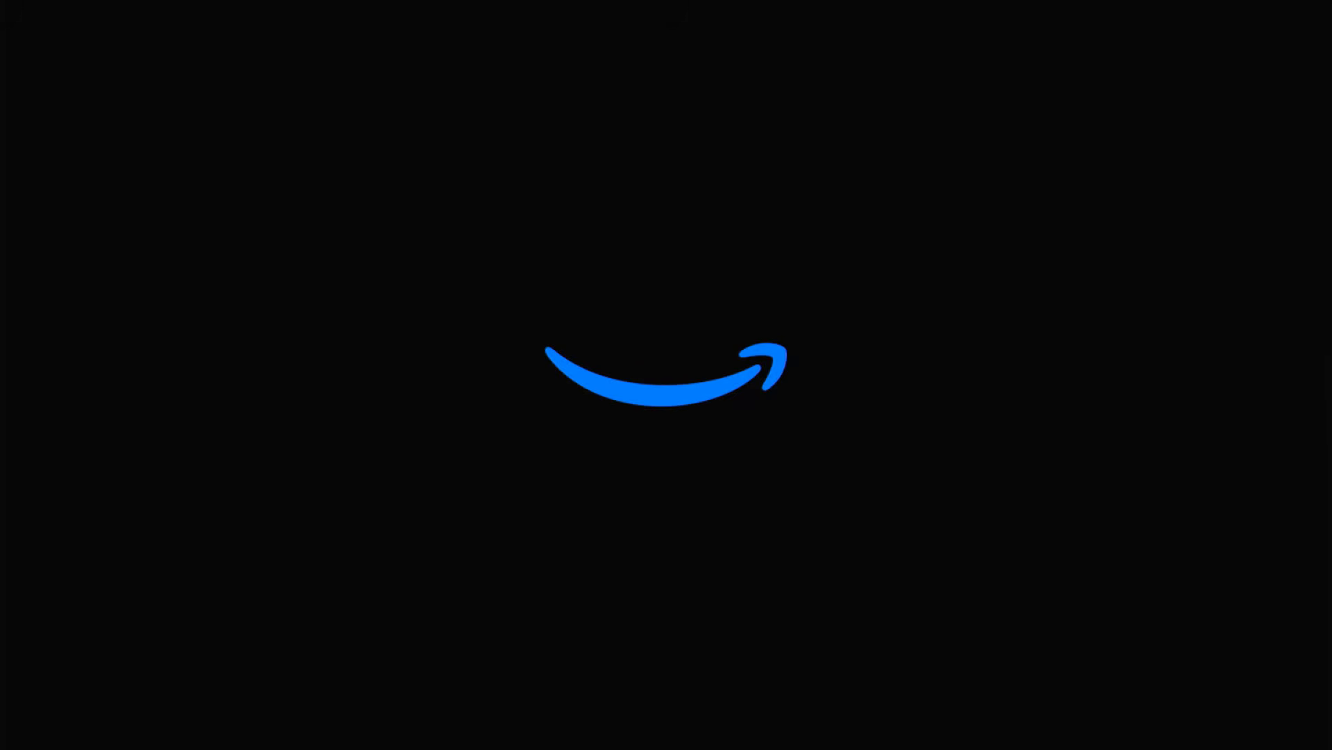
{"action": "key", "text": "Return"}
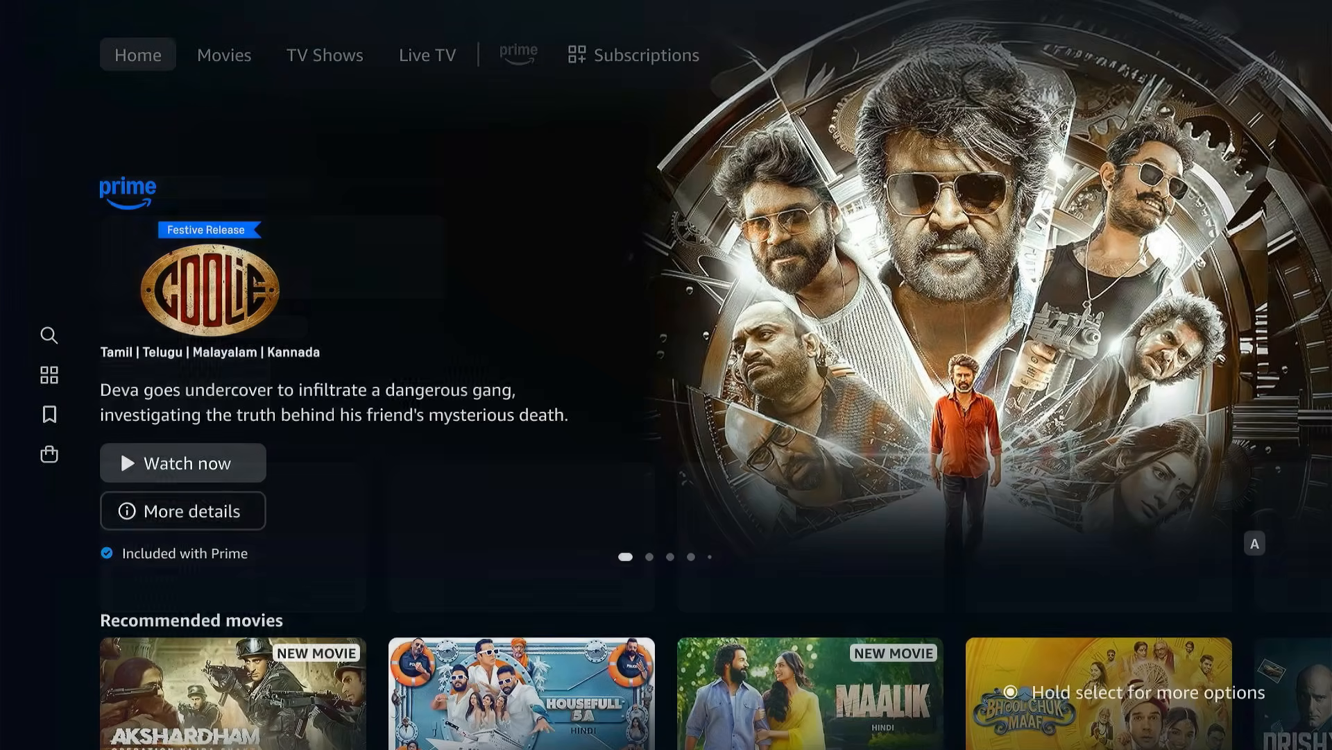
- Try to play Panchayat from the Continue watching row and return to the Prime Video home page
{"action": "key", "text": "Down"}
{"action": "key", "text": "Down"}
{"action": "key", "text": "Down"}
{"action": "key", "text": "Down"}
{"action": "key", "text": "Down"}
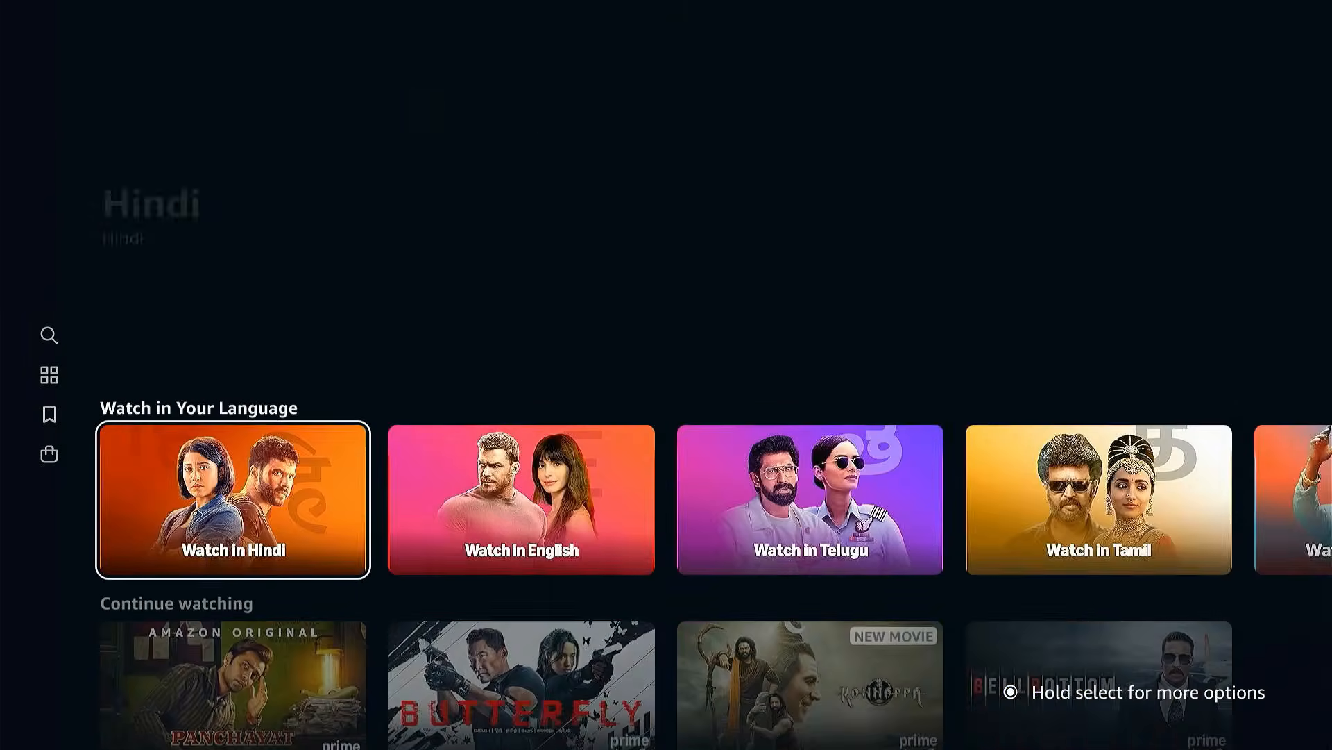
{"action": "key", "text": "Return"}
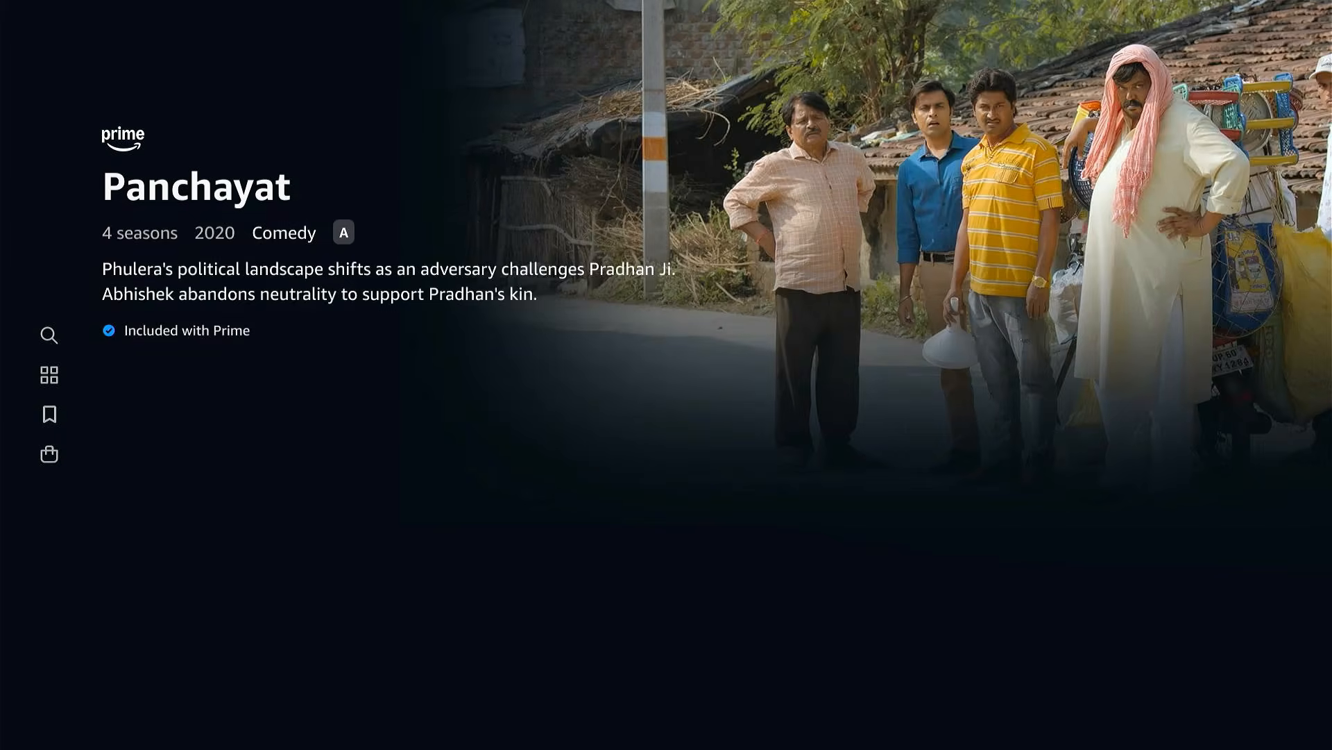
{"action": "key", "text": "Return"}
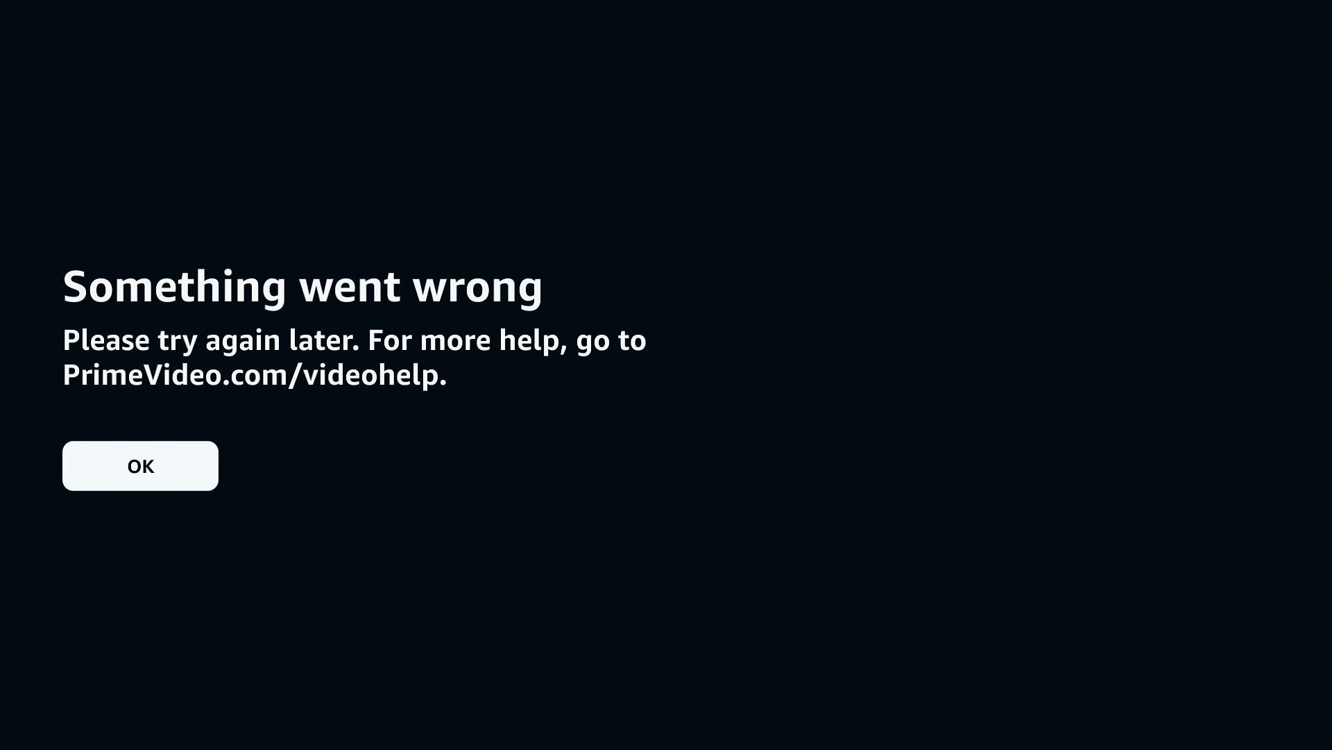
{"action": "key", "text": "Return"}
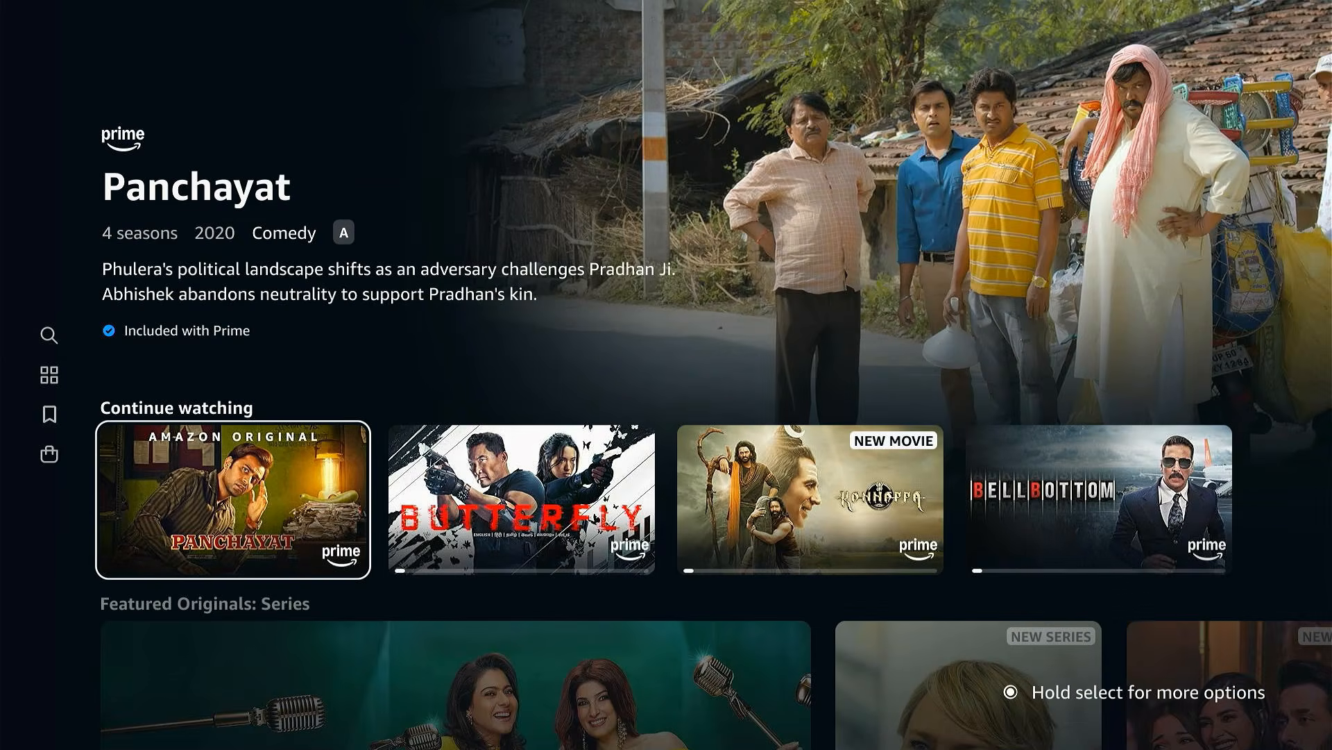
- Try to play Butterfly from the Continue watching row and exit Prime Video
{"action": "key", "text": "Right"}
{"action": "key", "text": "Return"}
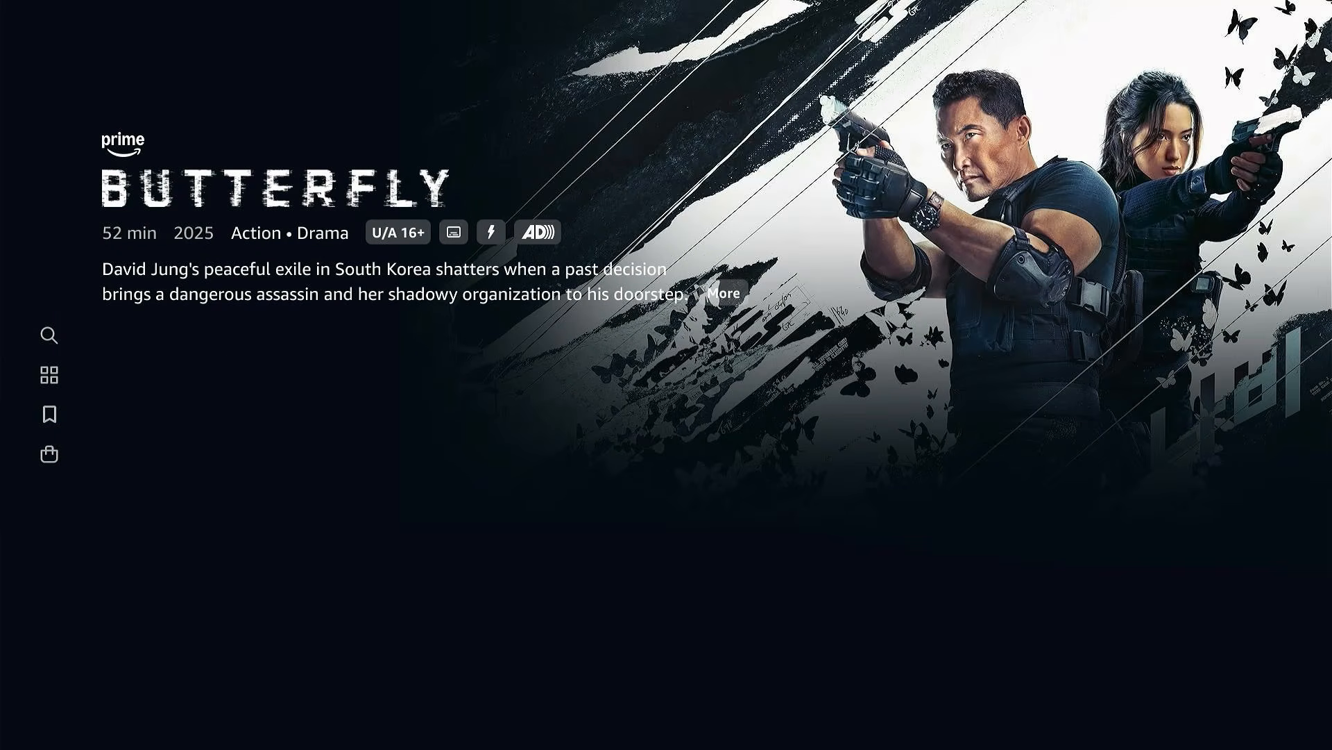
{"action": "key", "text": "Return"}
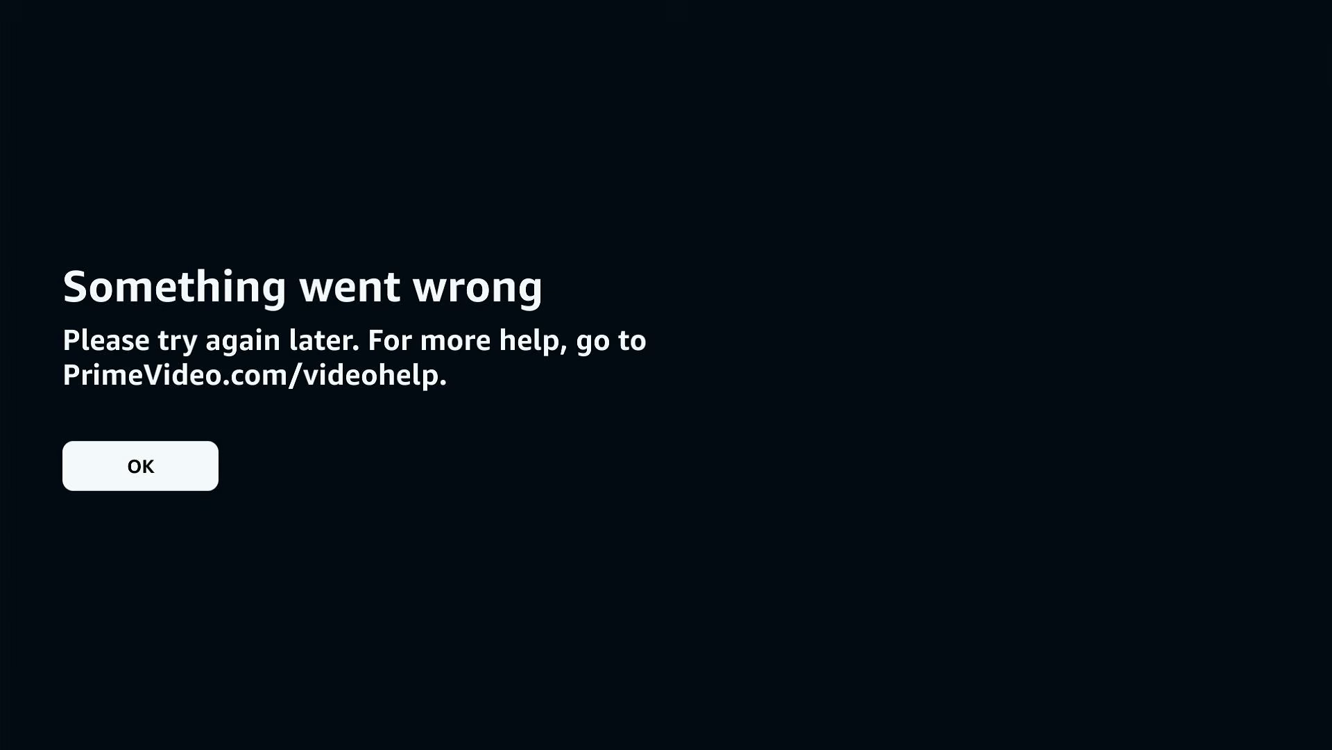
{"action": "key", "text": "Return"}
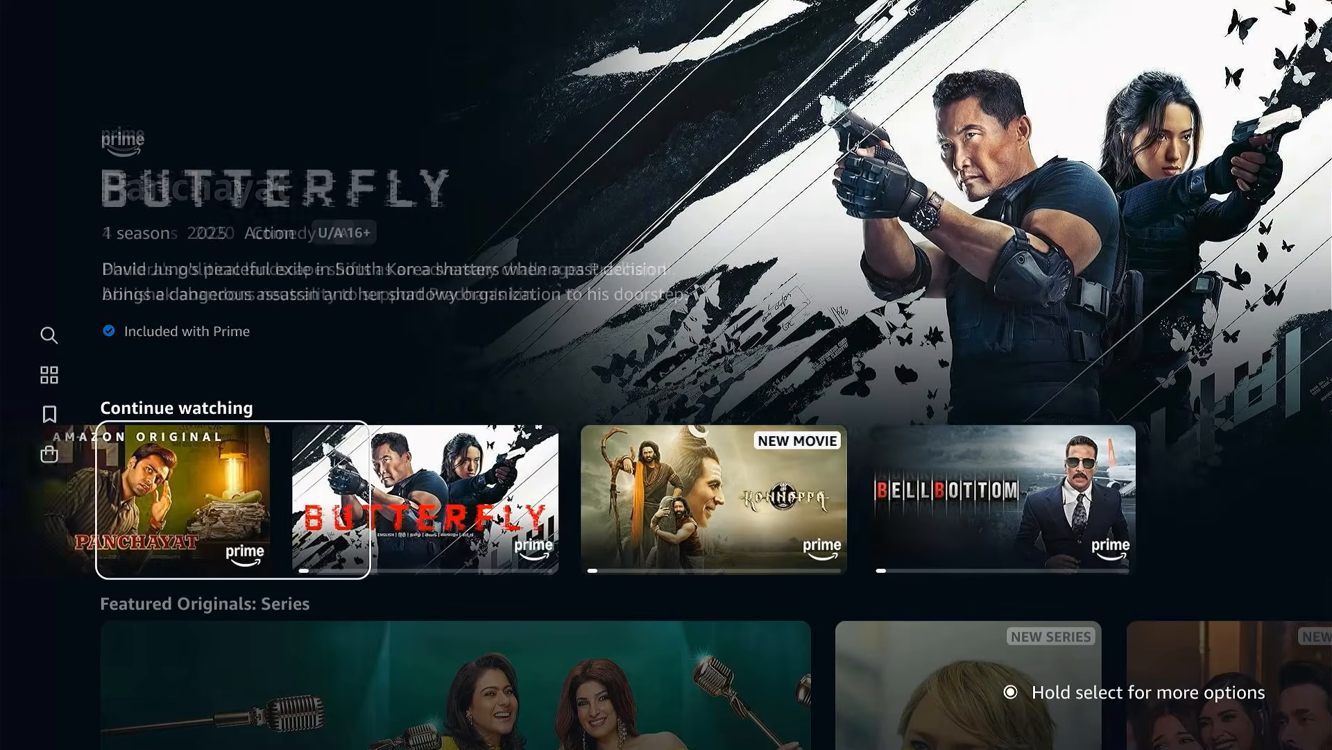
{"action": "key", "text": "Escape"}
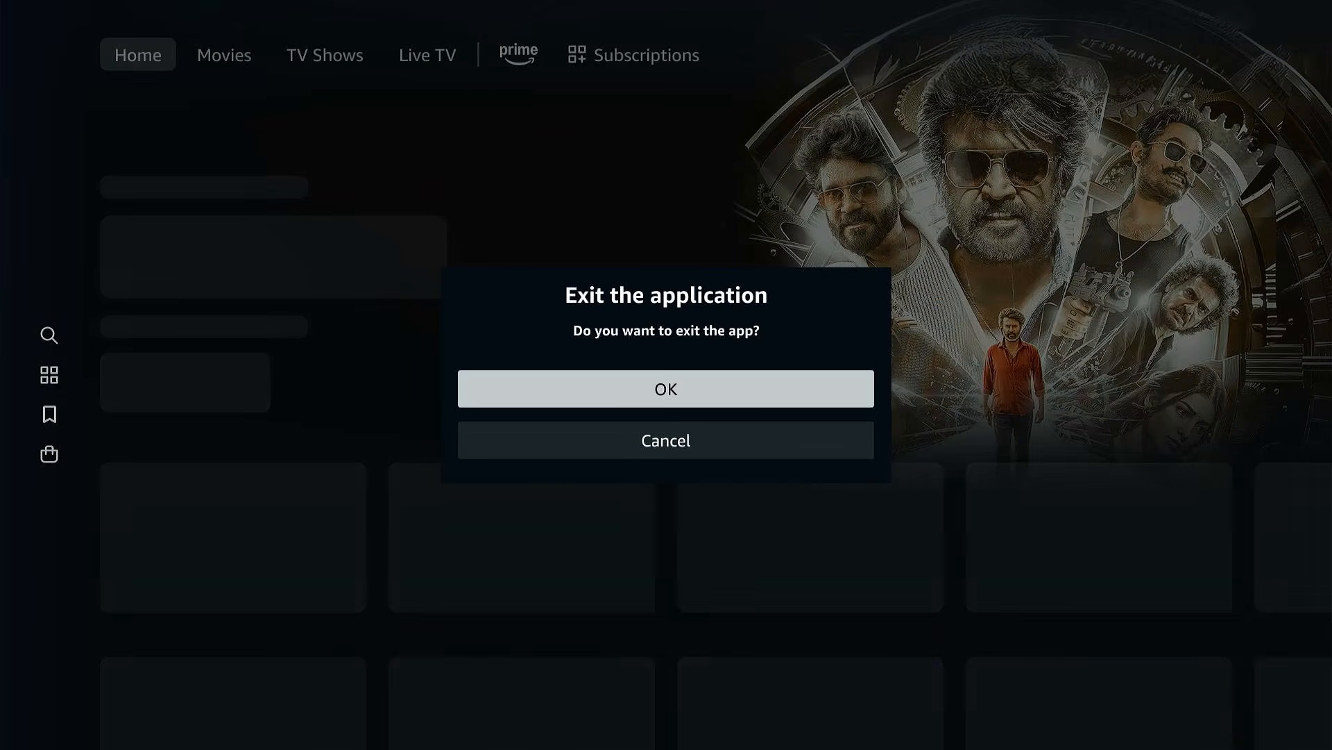
{"action": "key", "text": "Return"}
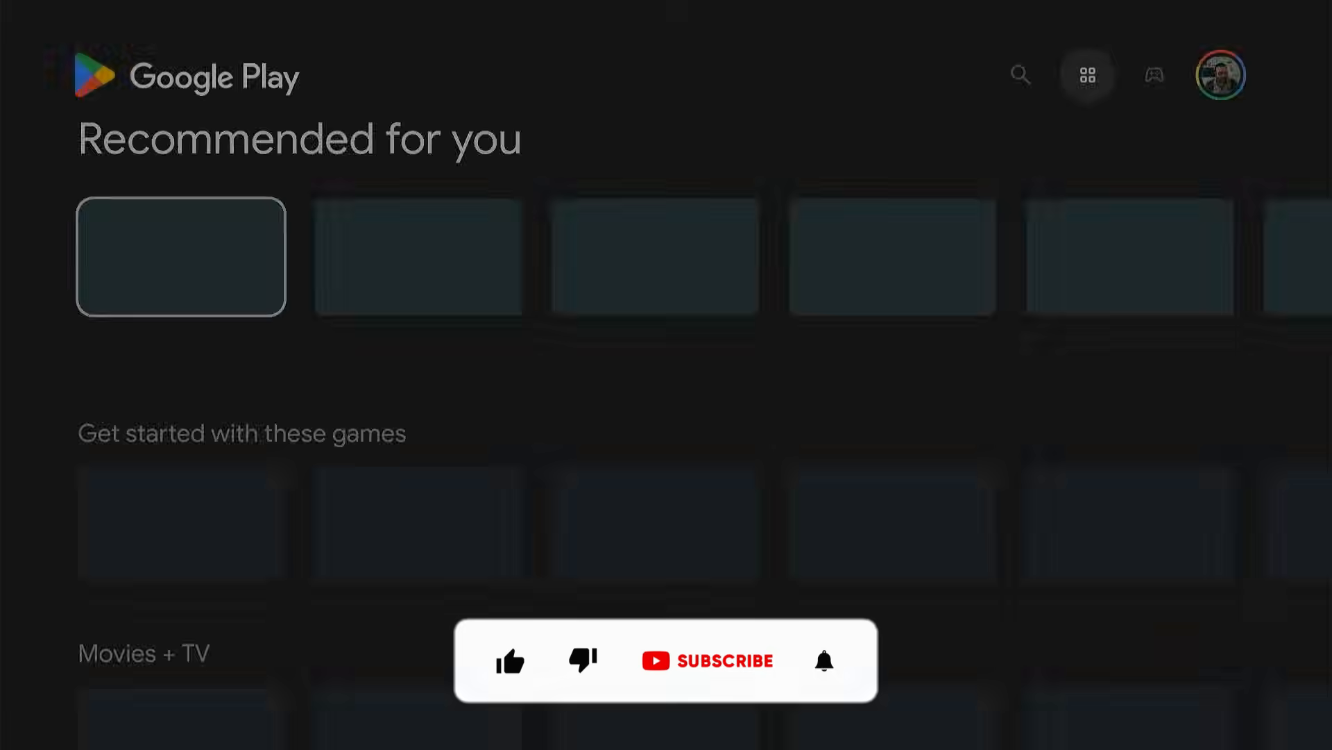